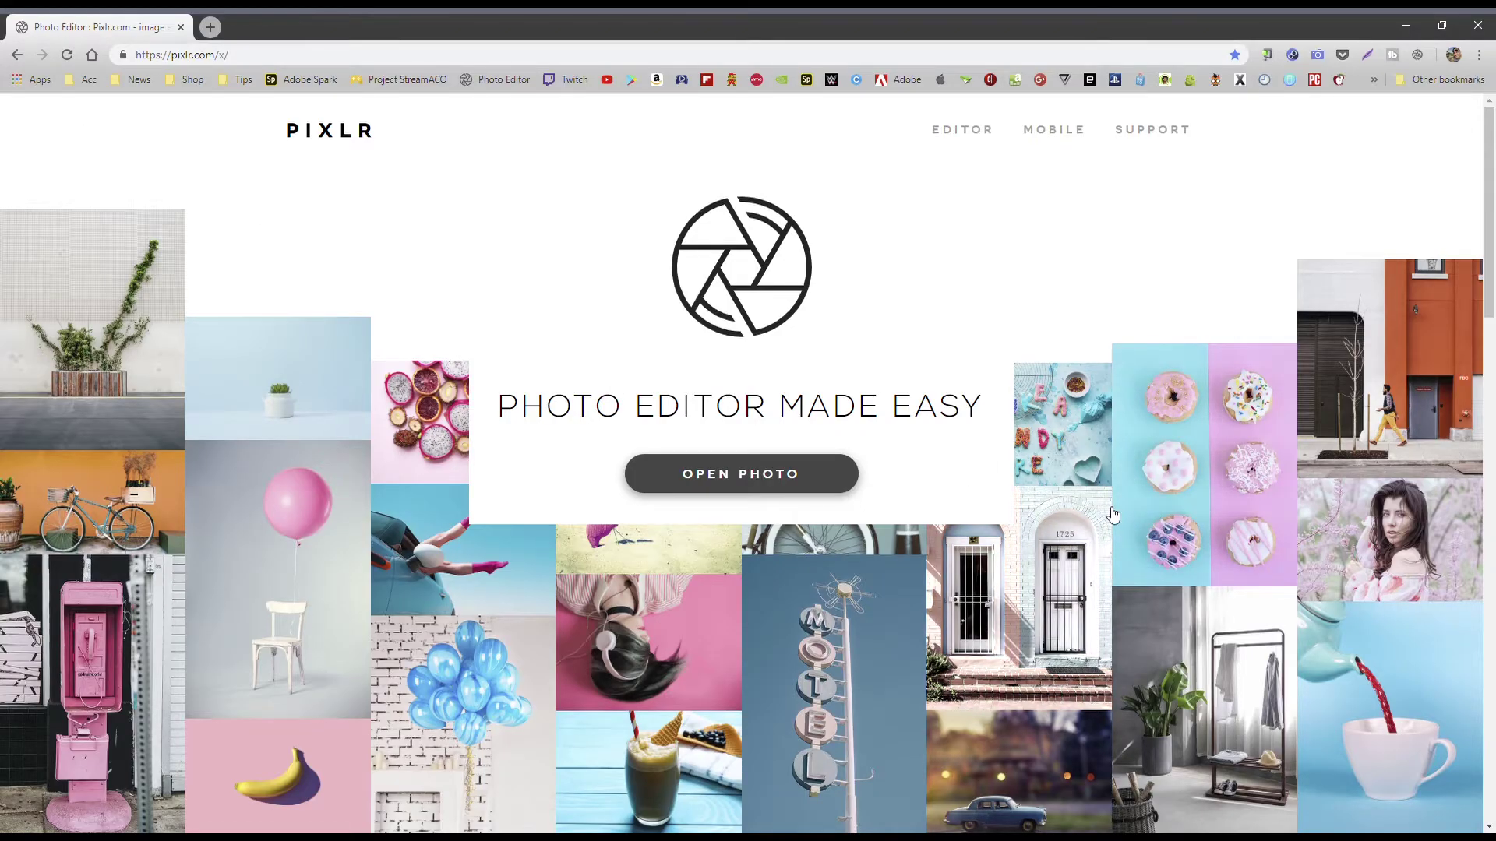
# Look through the Pixlr X landing page, including the feature carousel and the Dropbox section.
pyautogui.scroll(-12, 1113, 515)
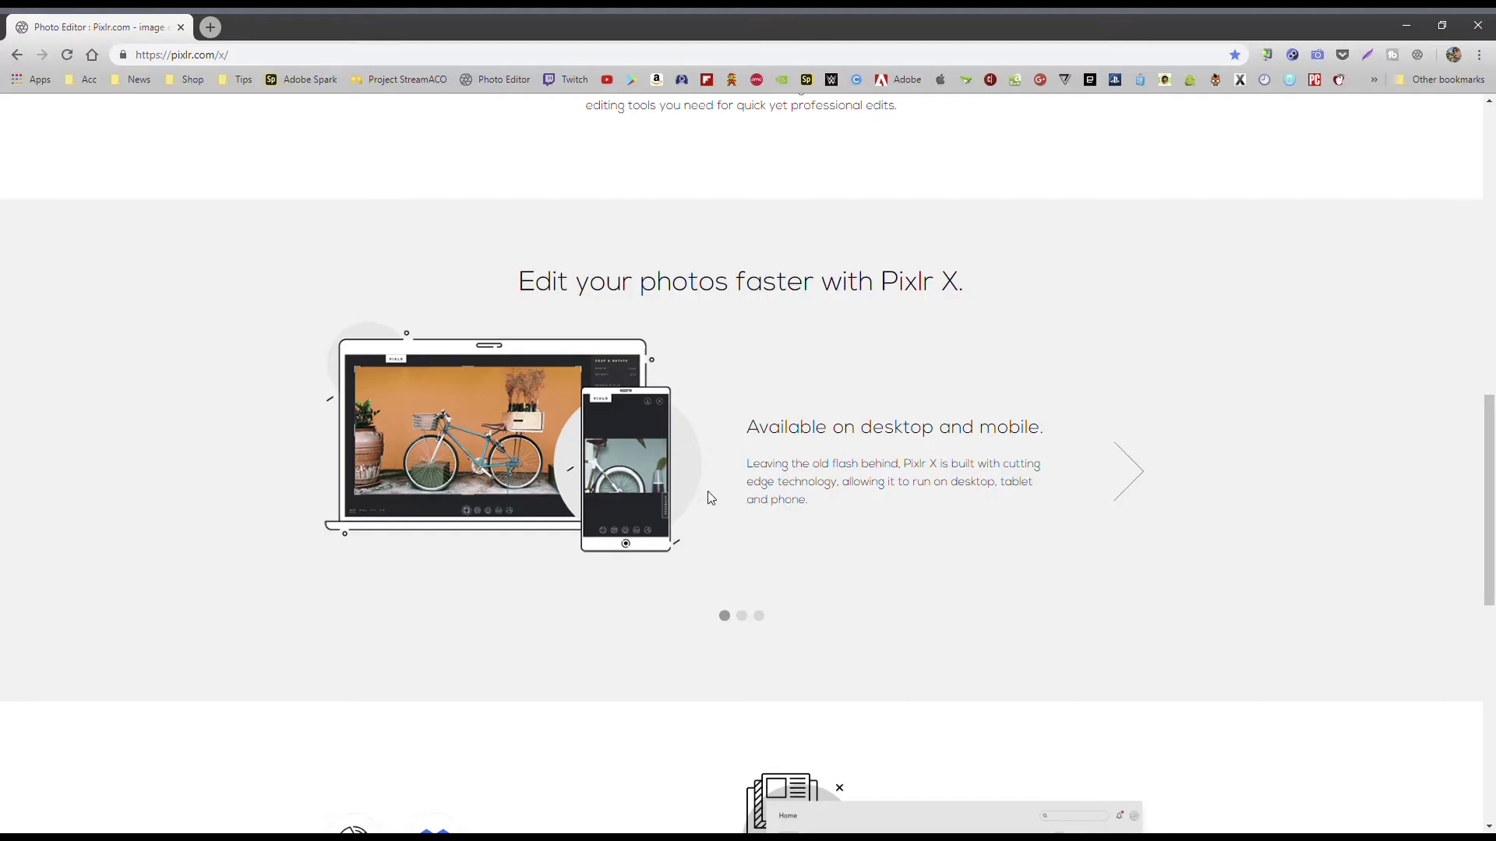
pyautogui.scroll(7, 633, 498)
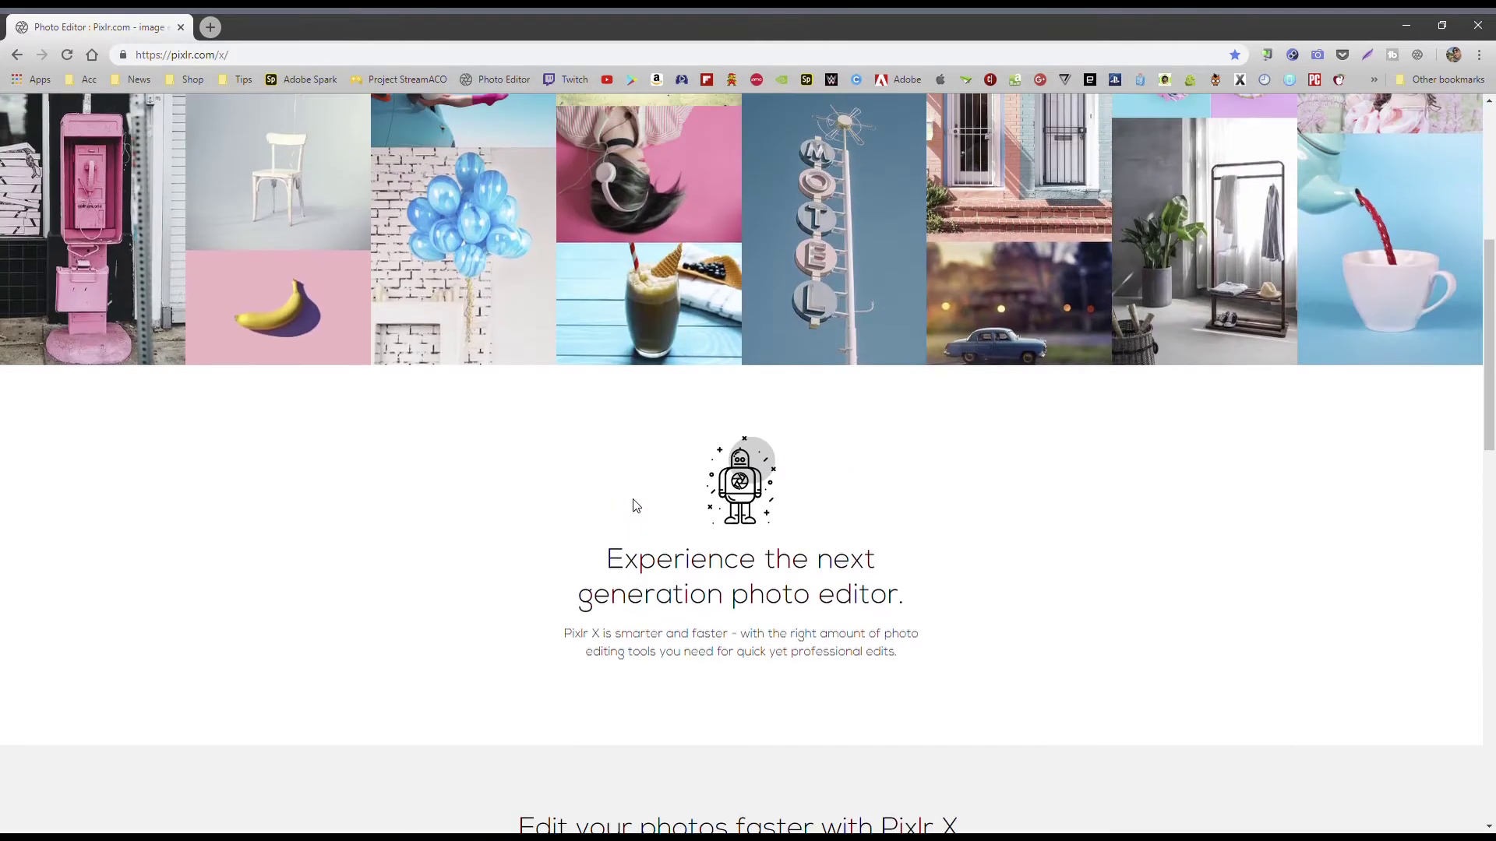
pyautogui.scroll(-5, 632, 500)
pyautogui.scroll(-1, 635, 508)
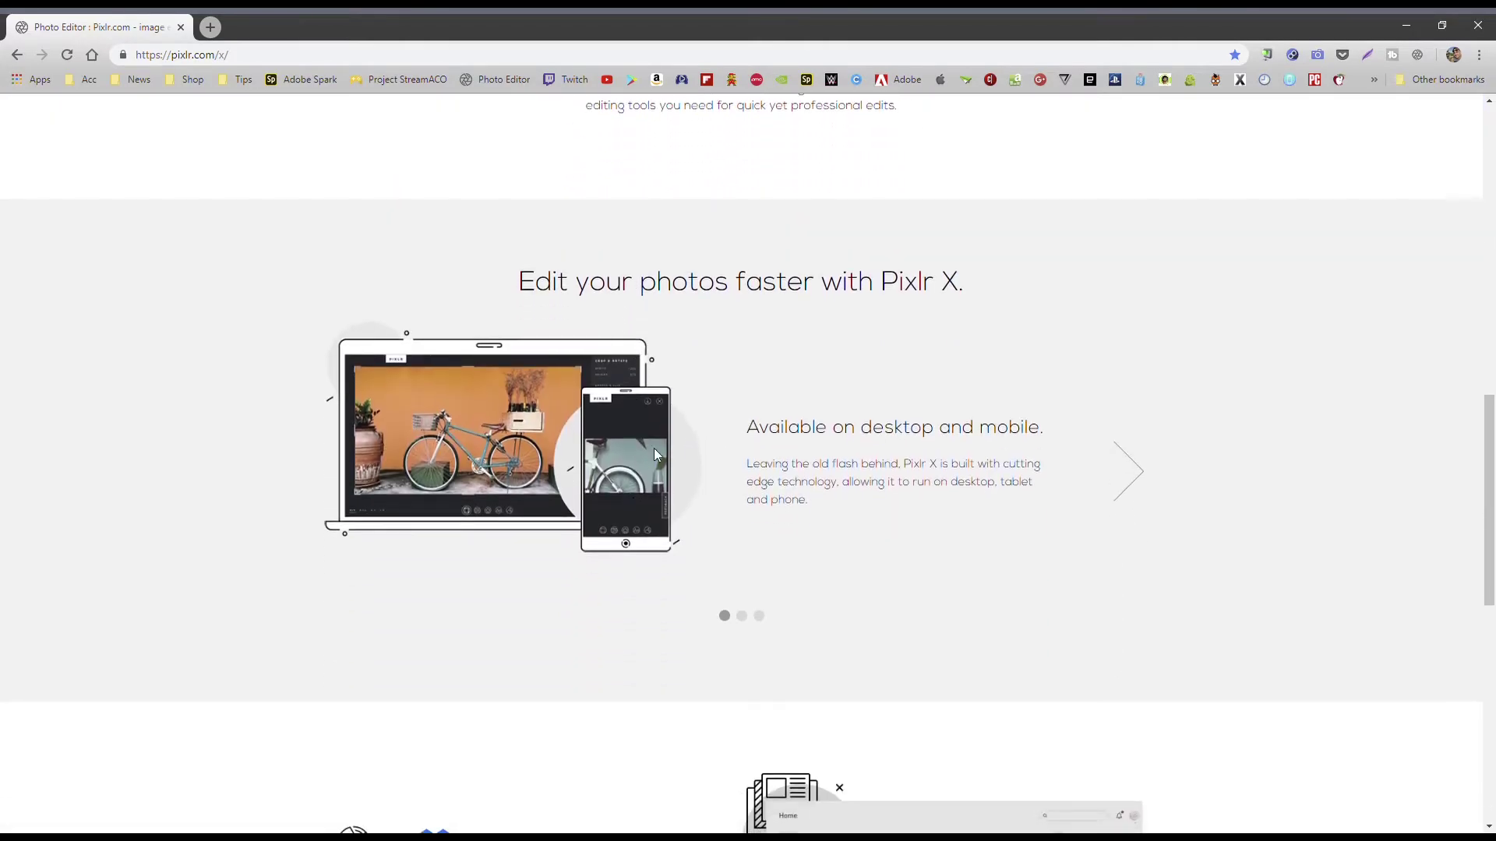
pyautogui.click(1133, 460)
pyautogui.click(1135, 460)
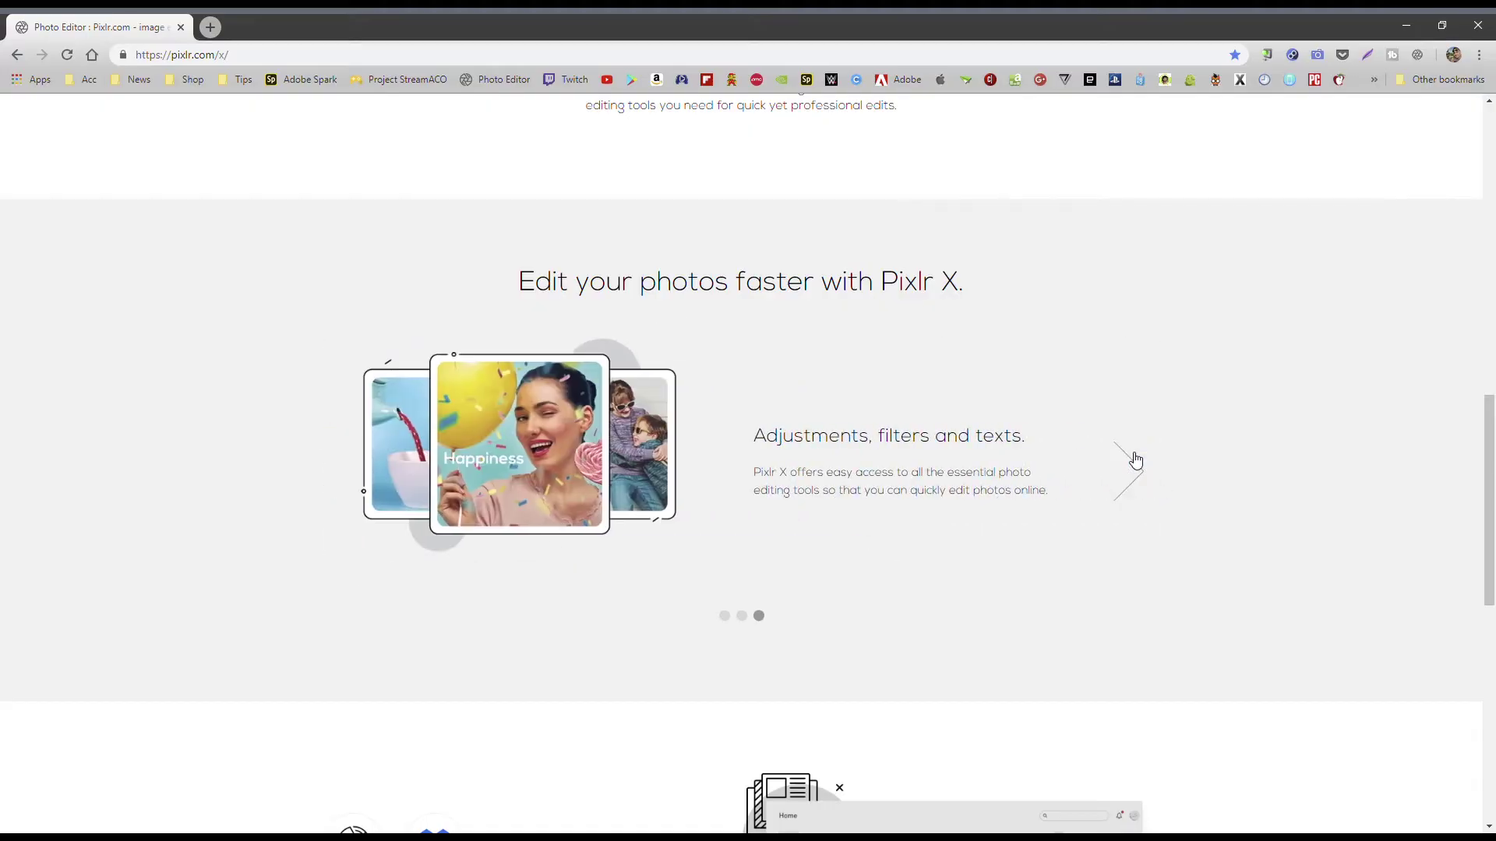
pyautogui.click(1135, 460)
pyautogui.scroll(-7, 979, 521)
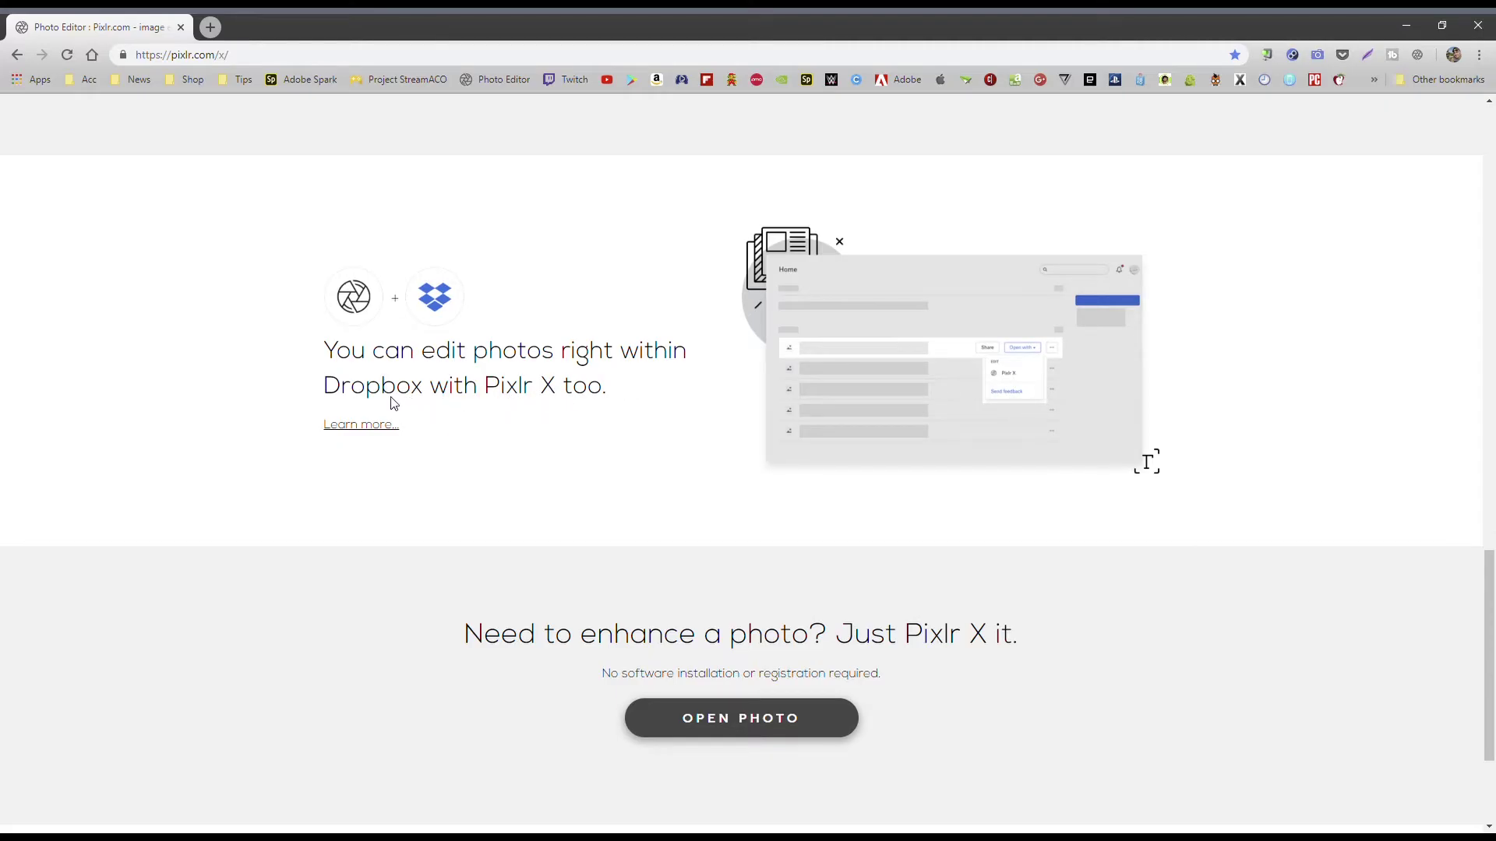
pyautogui.scroll(15, 735, 549)
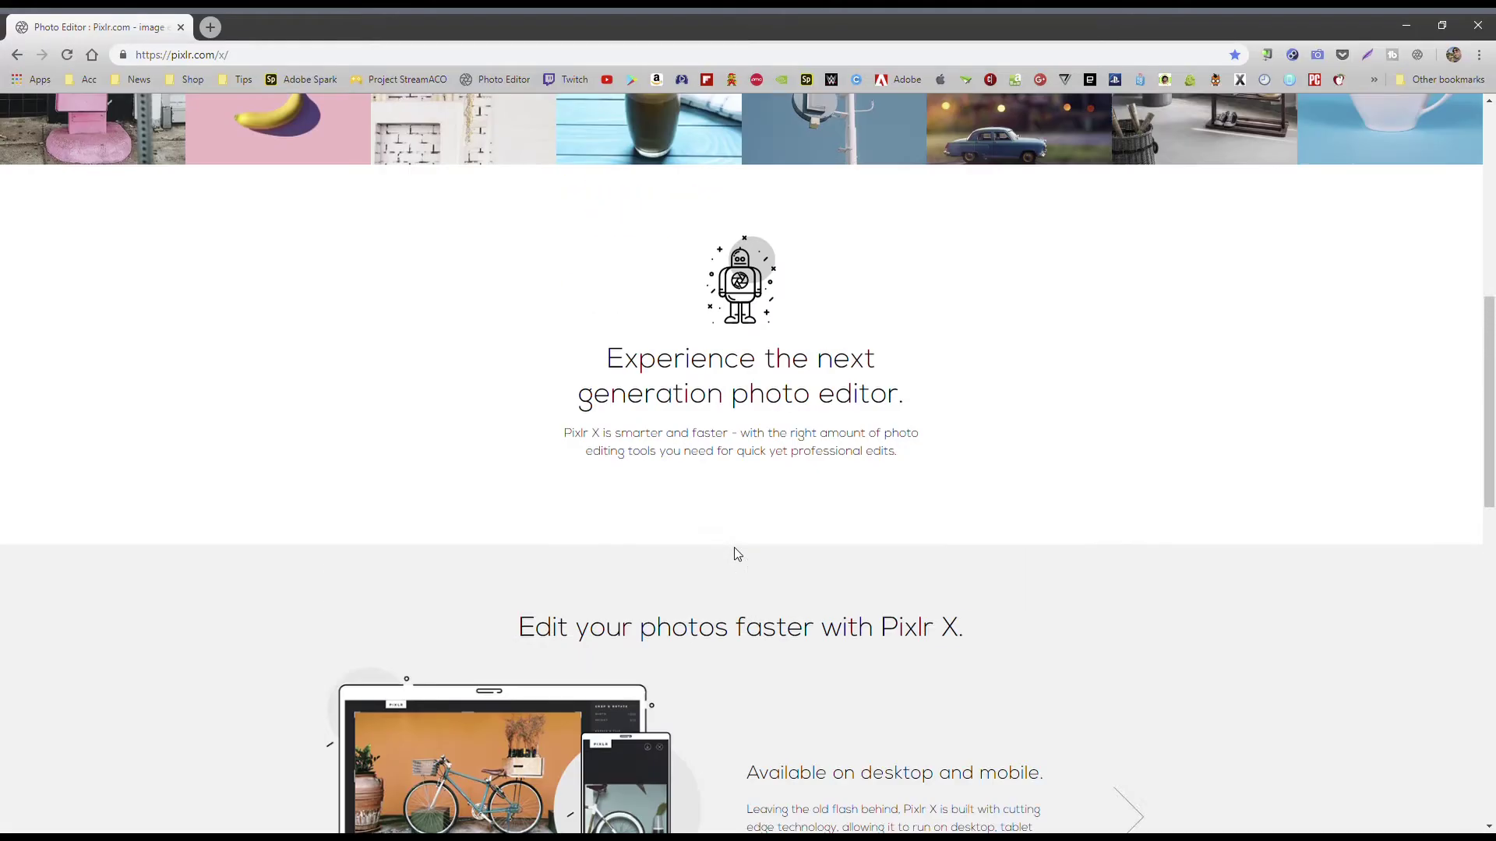
pyautogui.scroll(5, 735, 551)
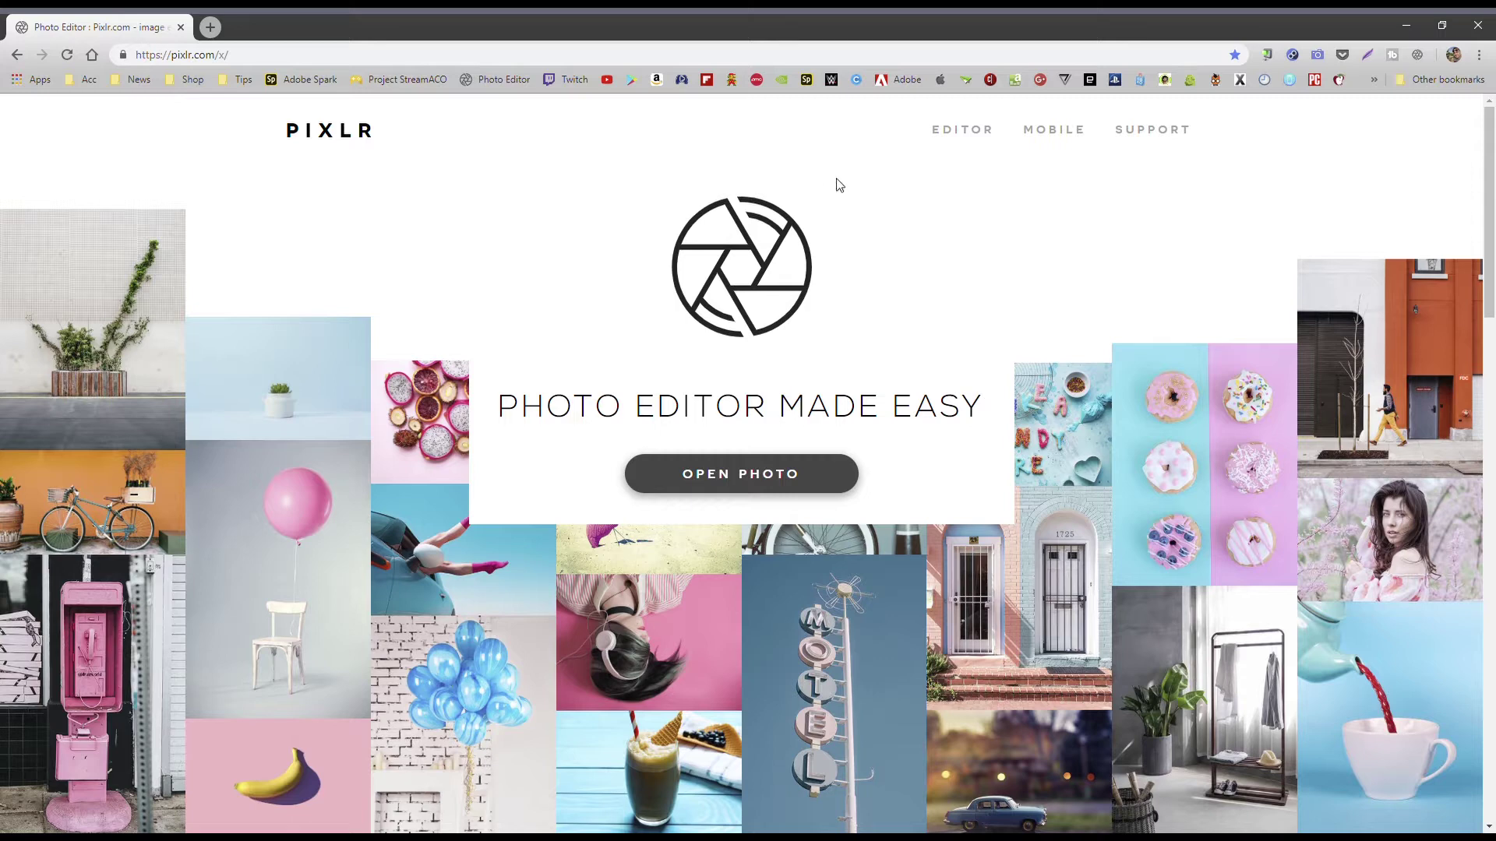
# View the classic Pixlr Editor's empty workspace without its start dialog, and return to the Pixlr X page.
pyautogui.click(963, 131)
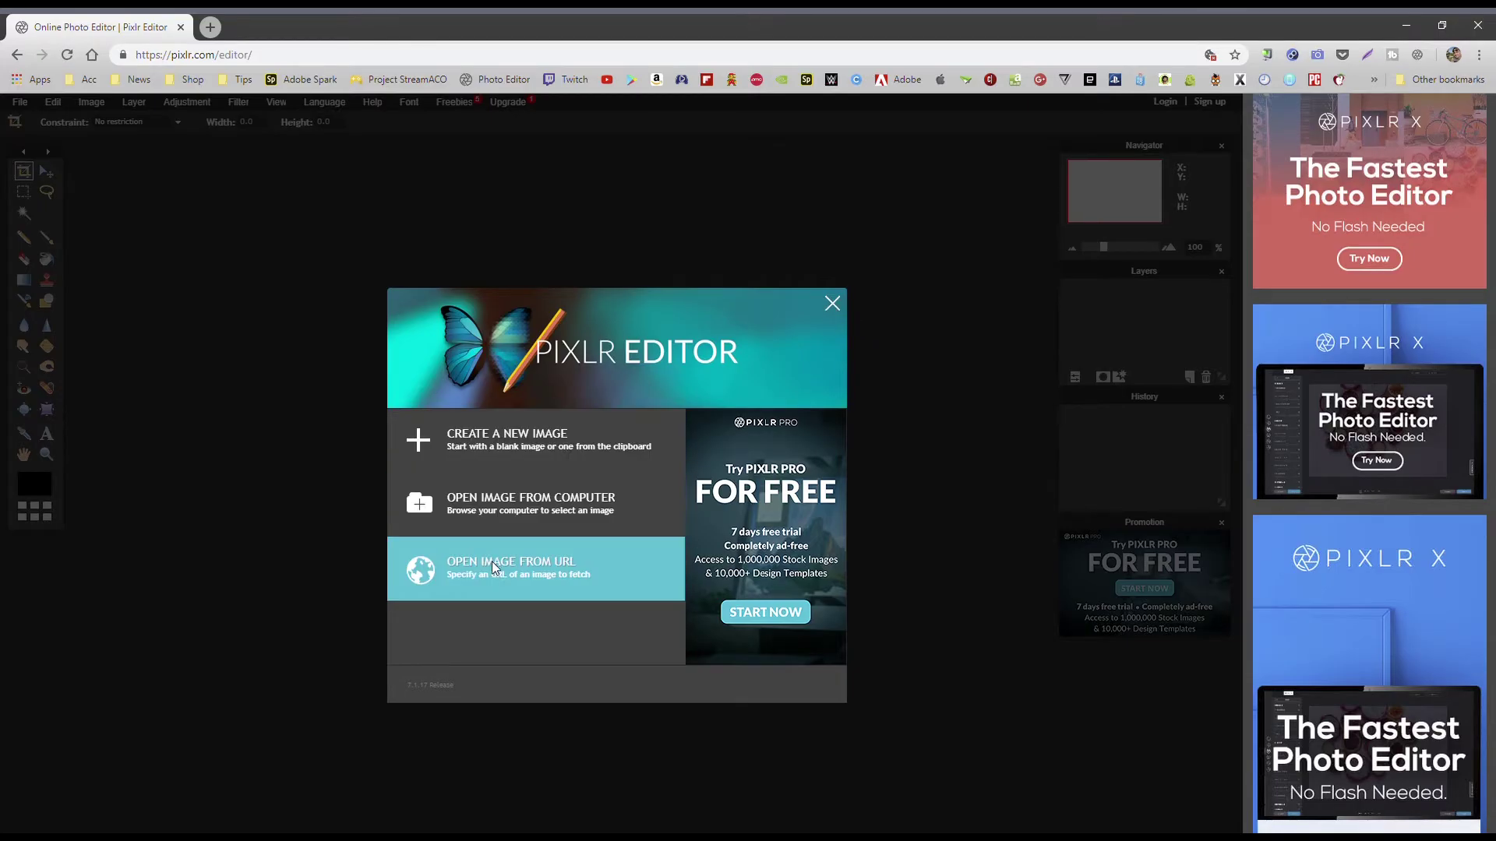
pyautogui.click(832, 305)
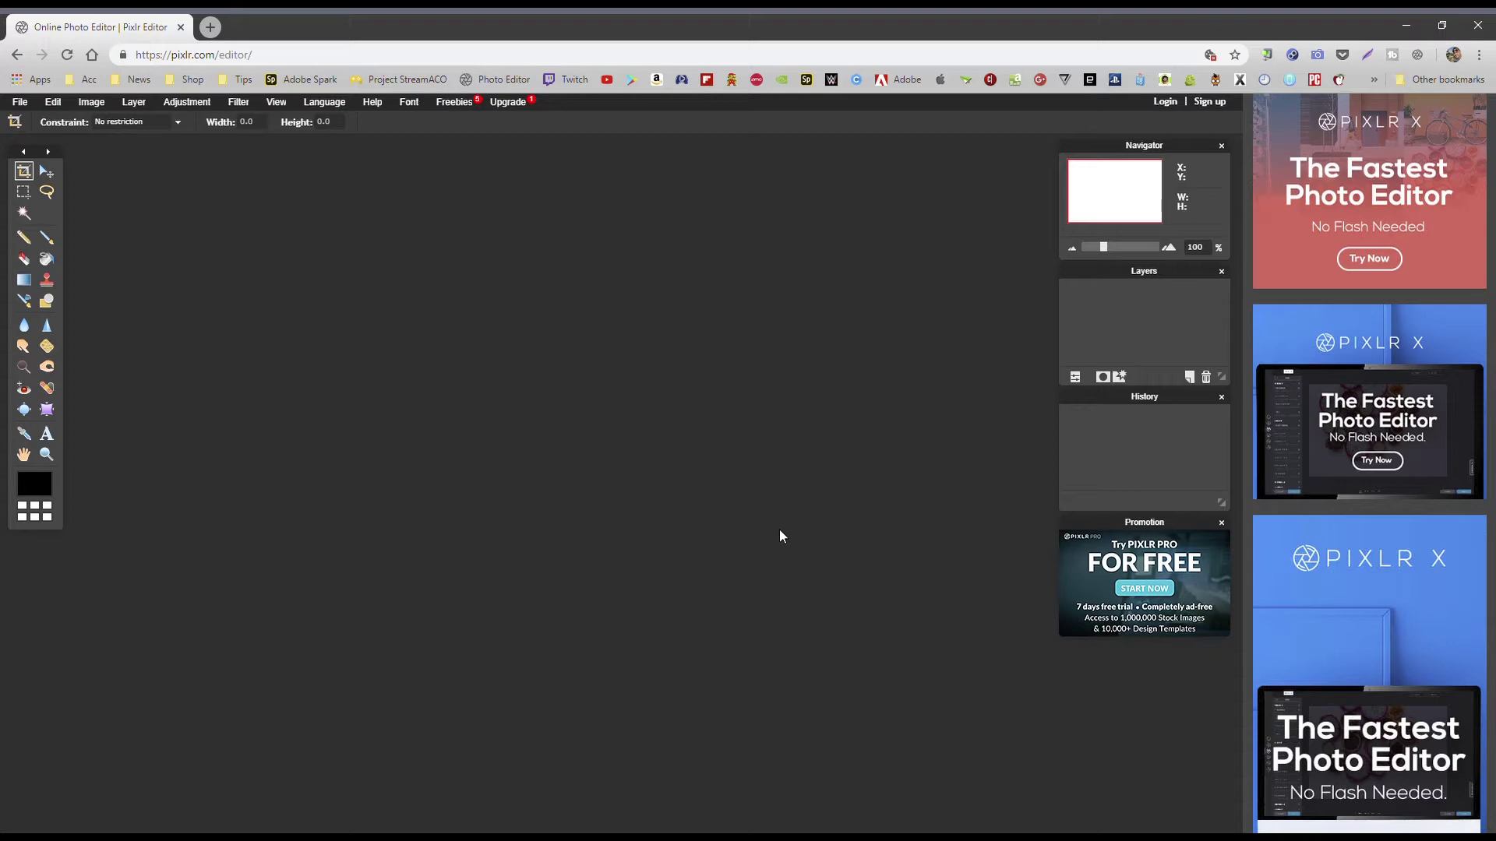
pyautogui.click(483, 81)
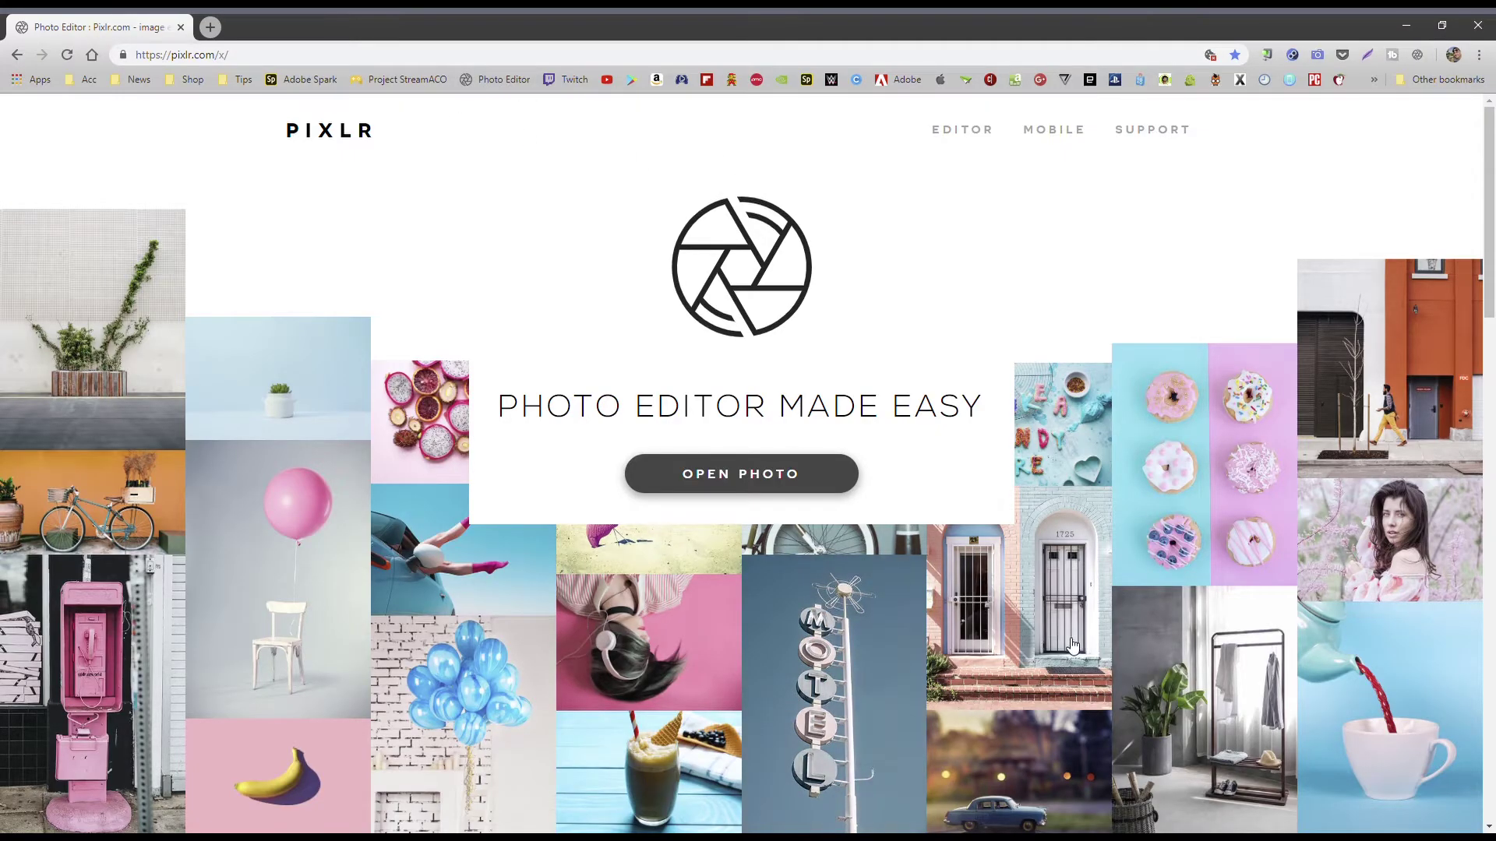
# Open the sample balloon-and-chair photo and the sample teapot-and-cup photo in turn, closing each one.
pyautogui.scroll(-2, 1072, 645)
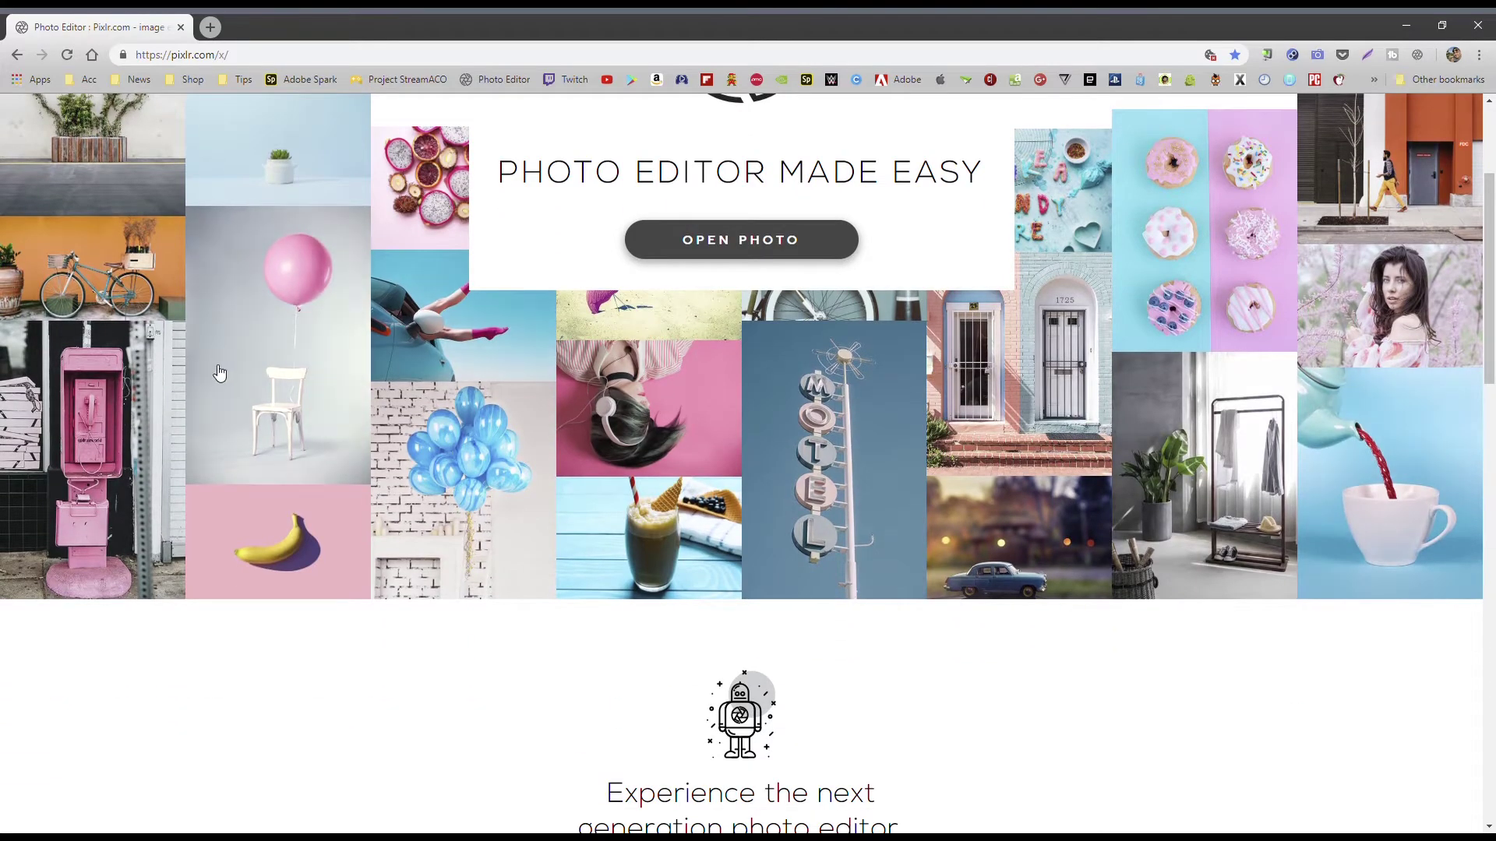
pyautogui.scroll(2, 384, 481)
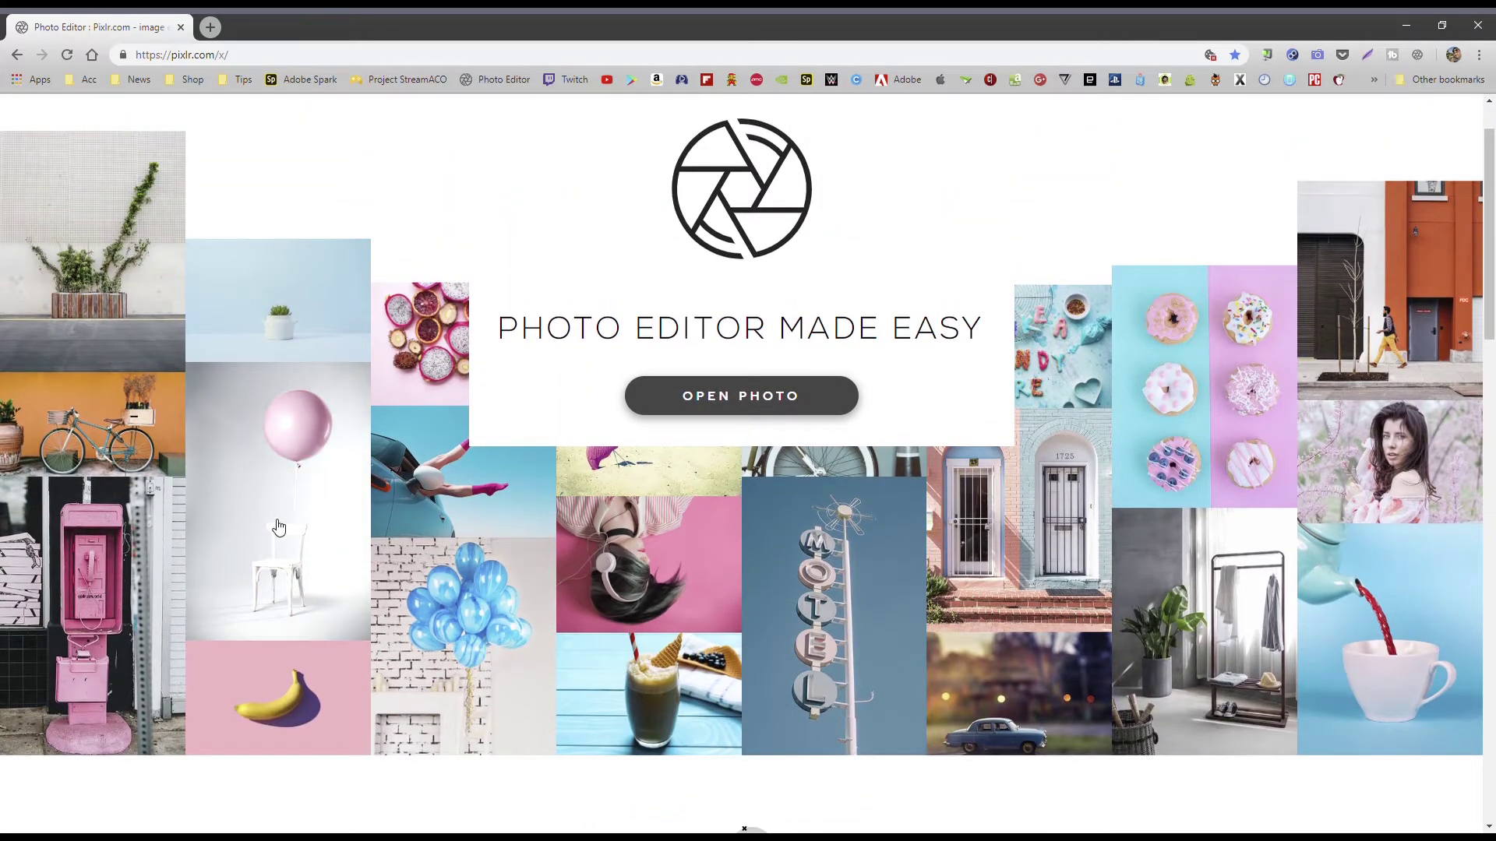
pyautogui.click(278, 528)
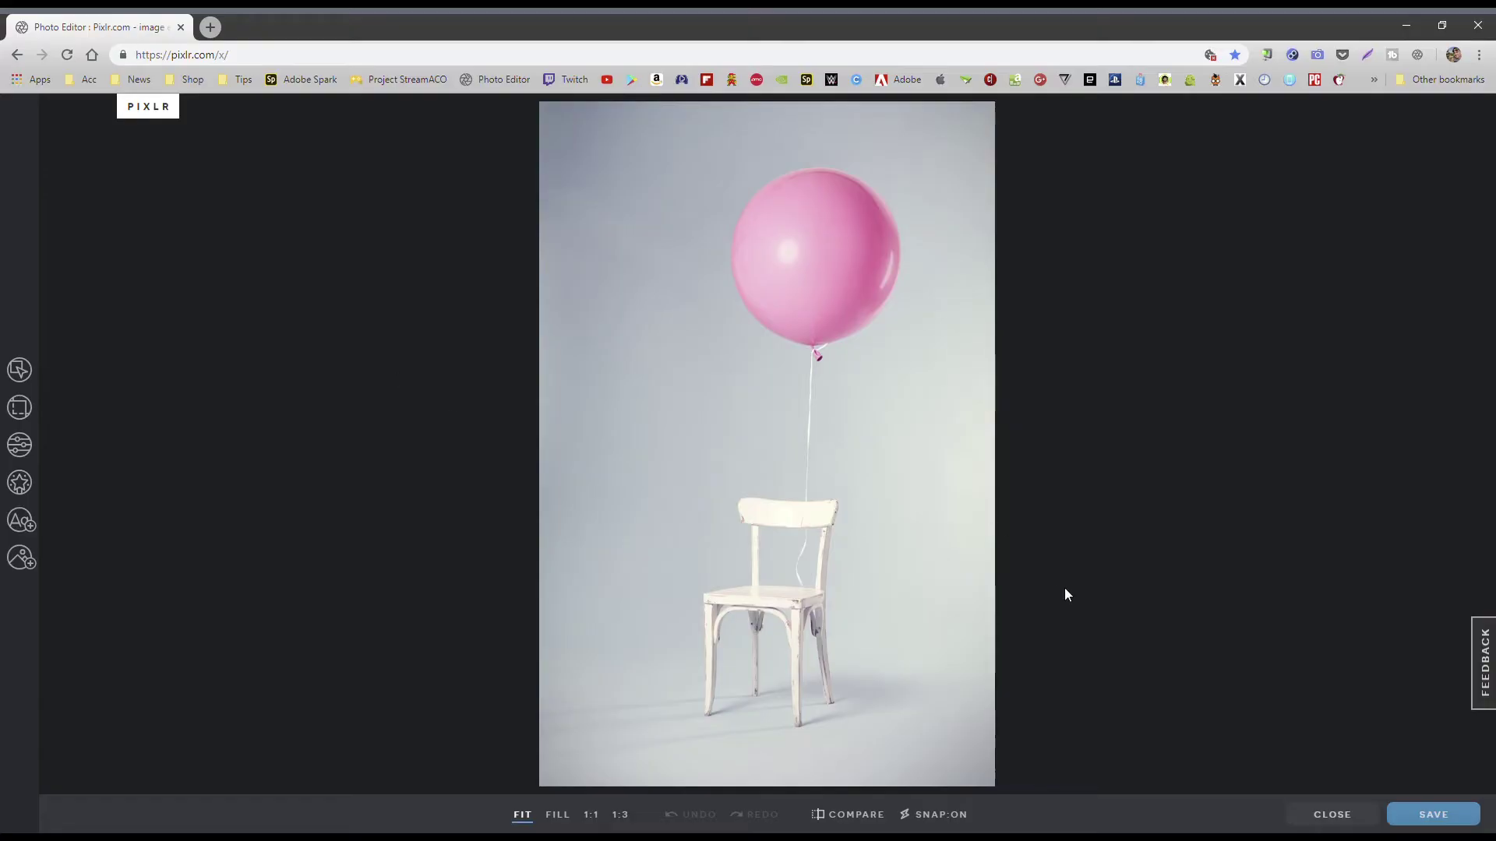
pyautogui.click(1332, 814)
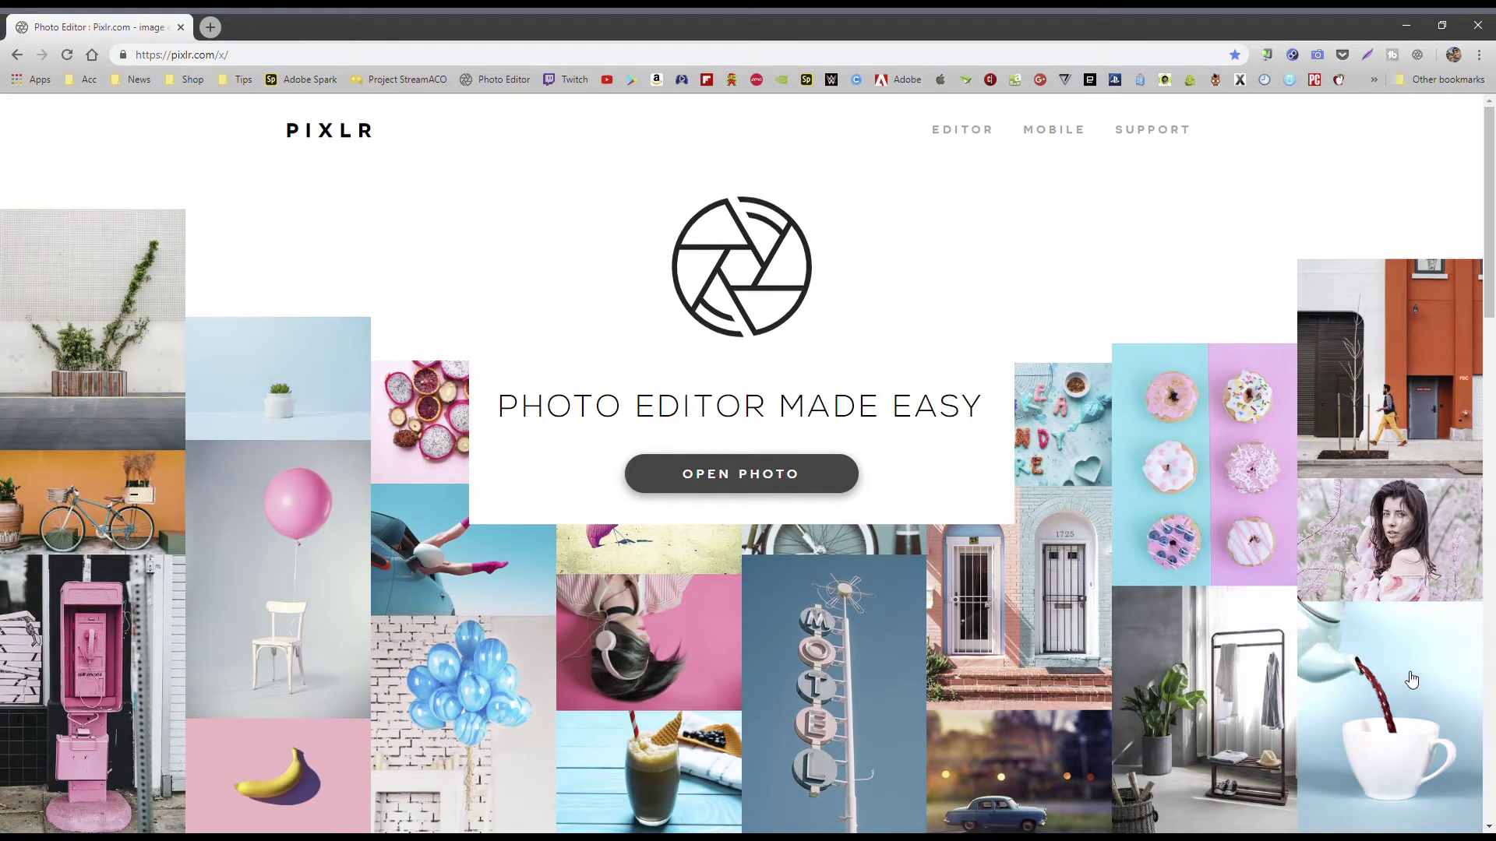
pyautogui.click(1411, 680)
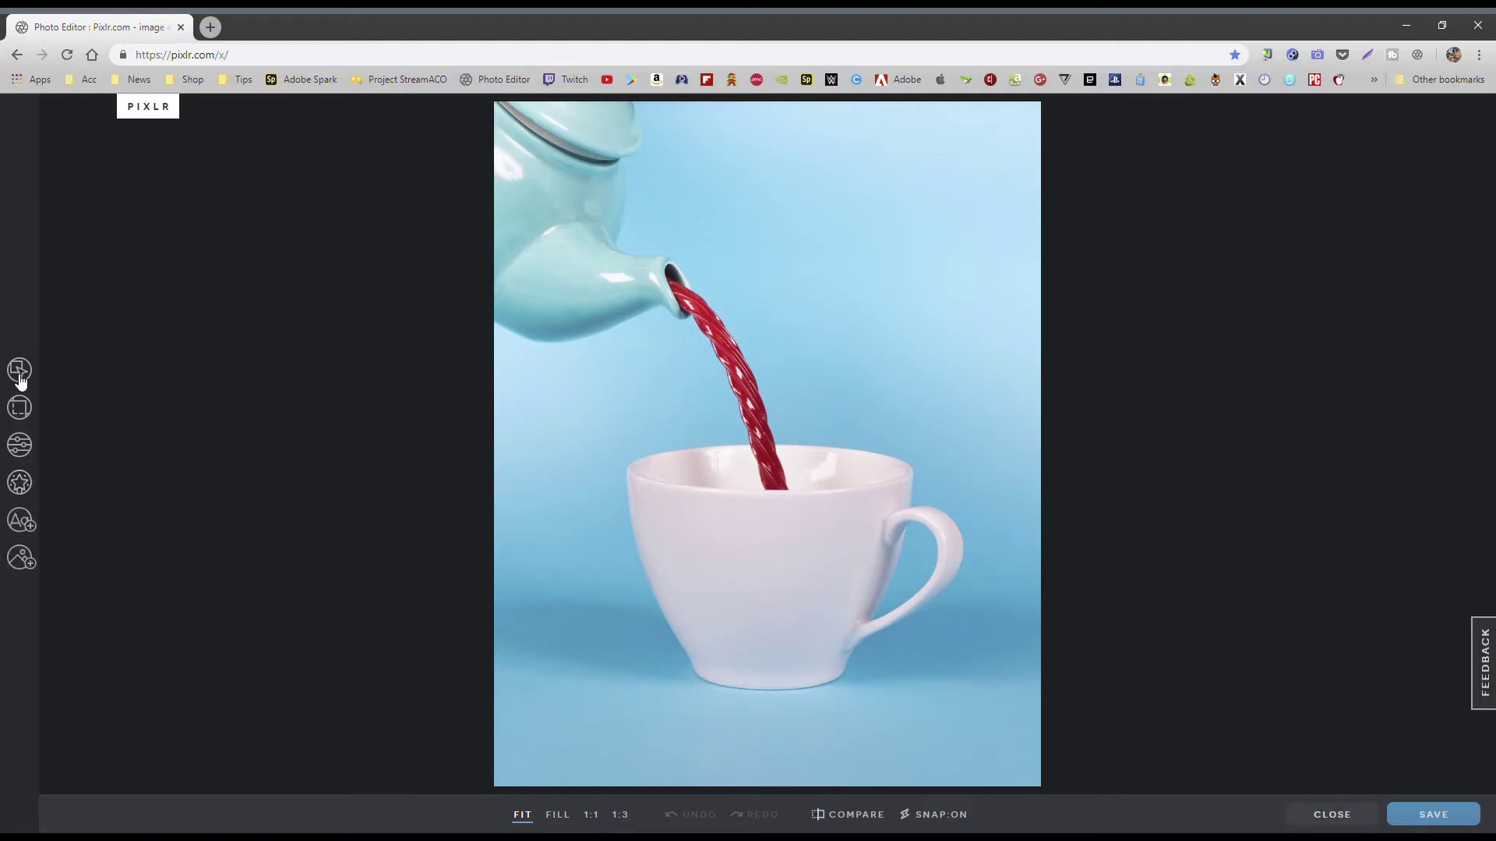
pyautogui.click(1354, 825)
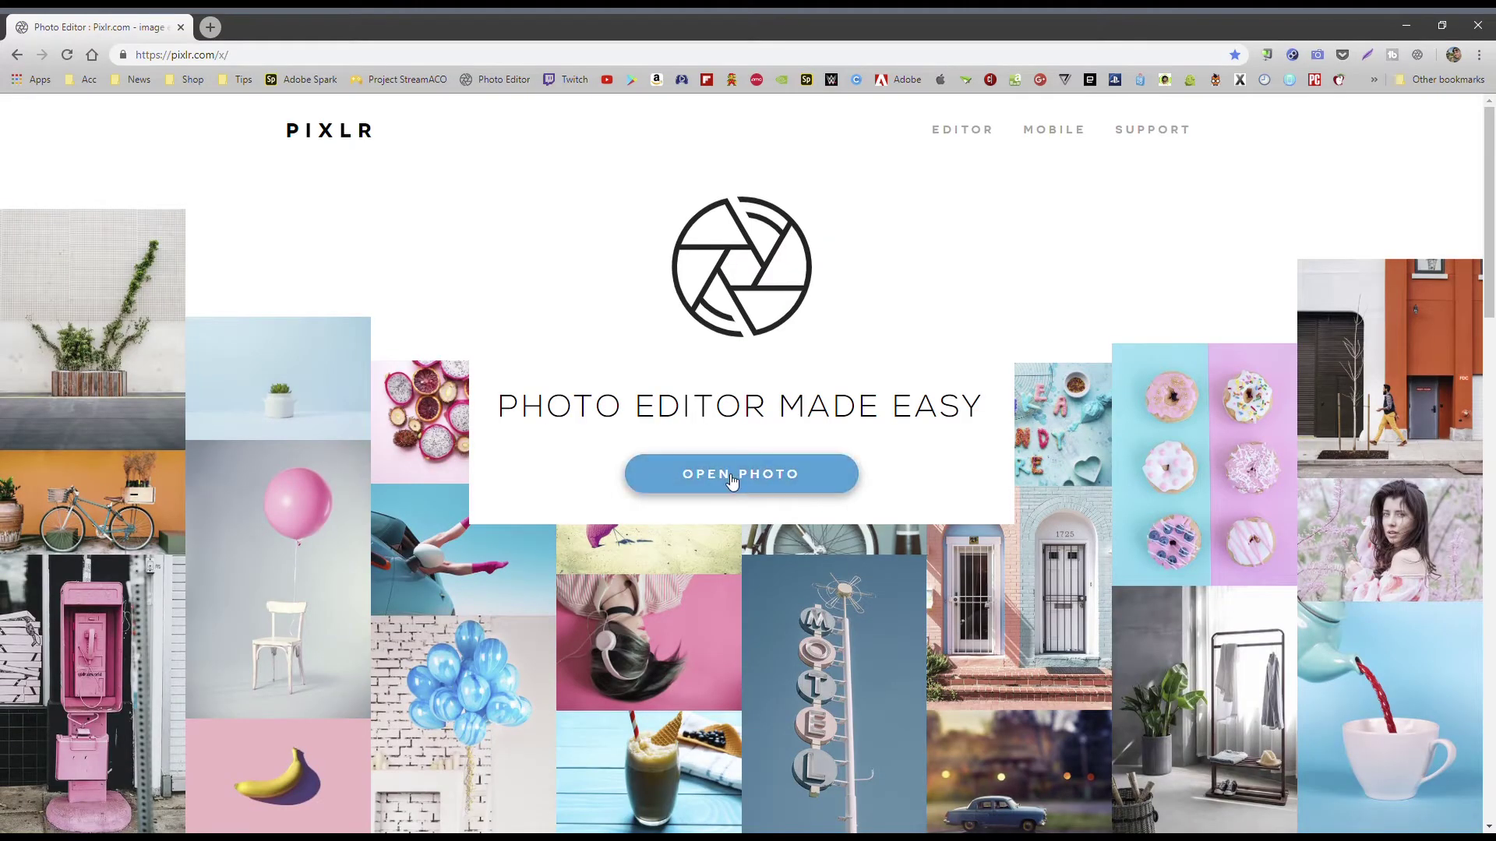
pyautogui.click(769, 473)
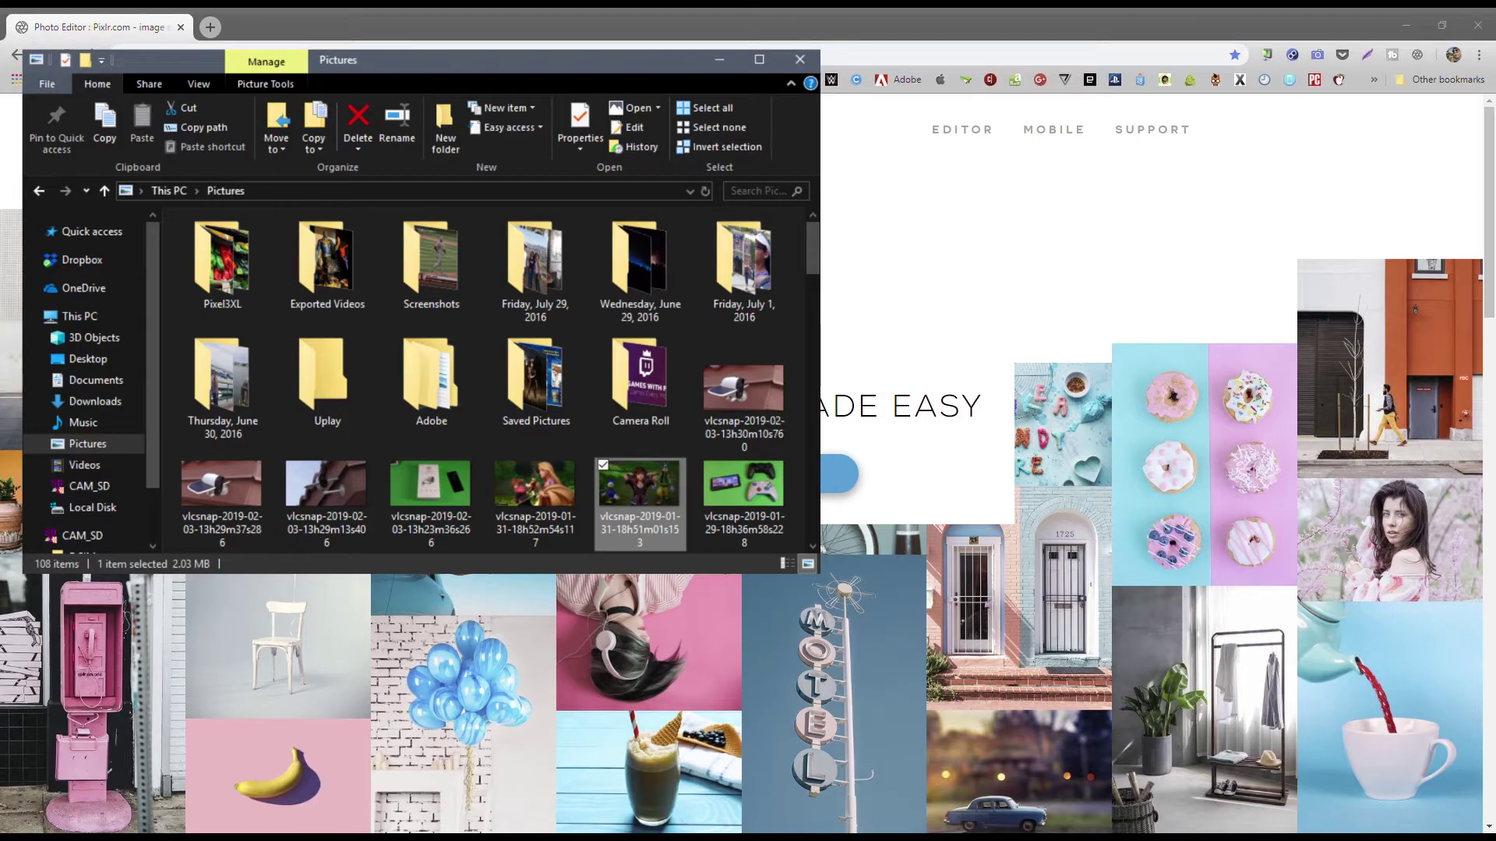
pyautogui.moveTo(640, 499); pyautogui.dragTo(839, 474)
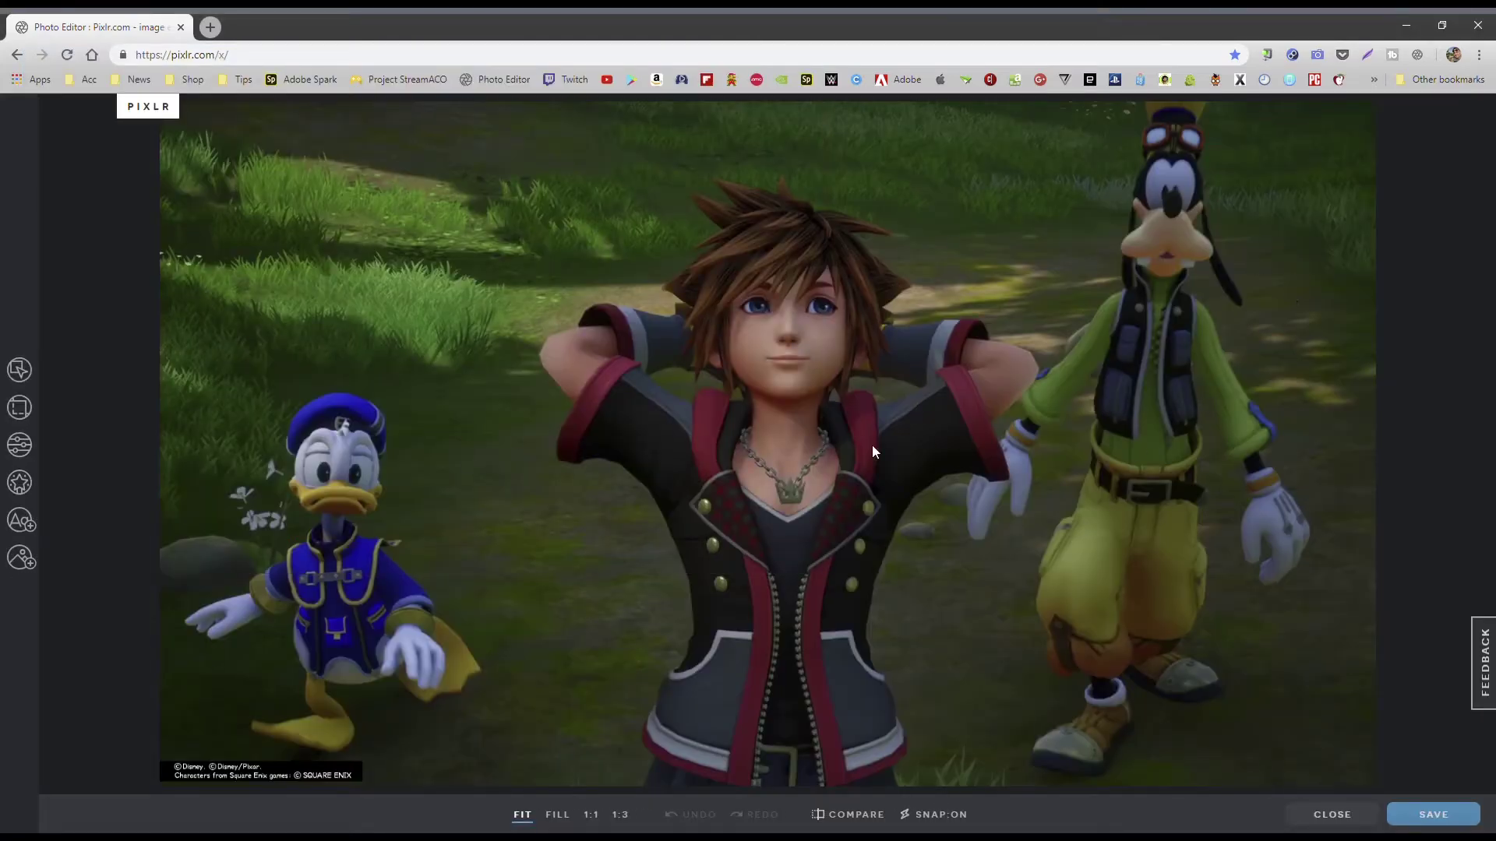
# Preview the photo at the Fill, 1:1 and 1:3 view sizes, and return it to Fit.
pyautogui.click(558, 815)
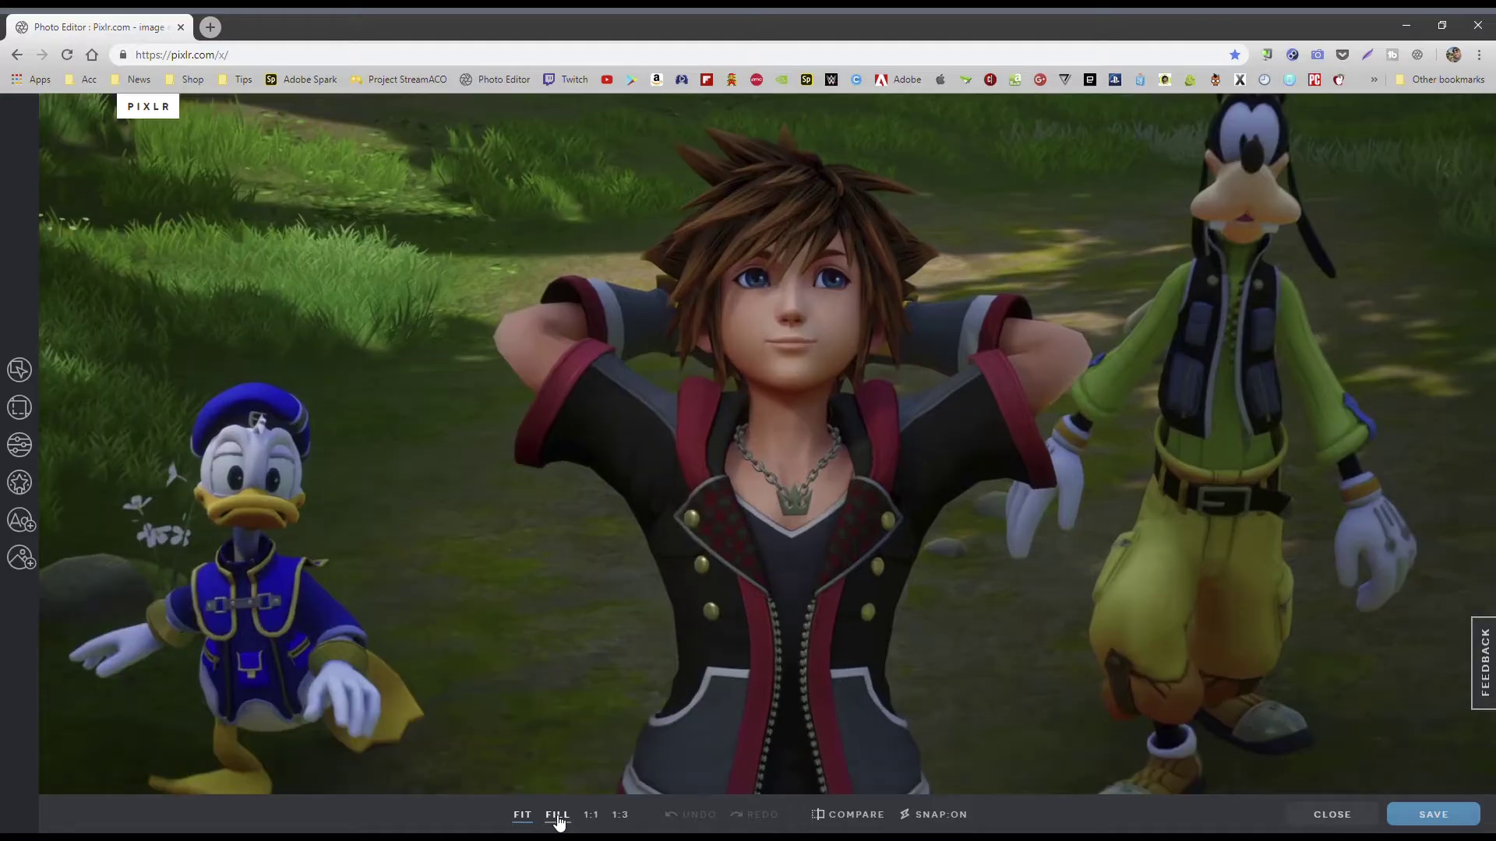
pyautogui.click(591, 815)
pyautogui.click(620, 815)
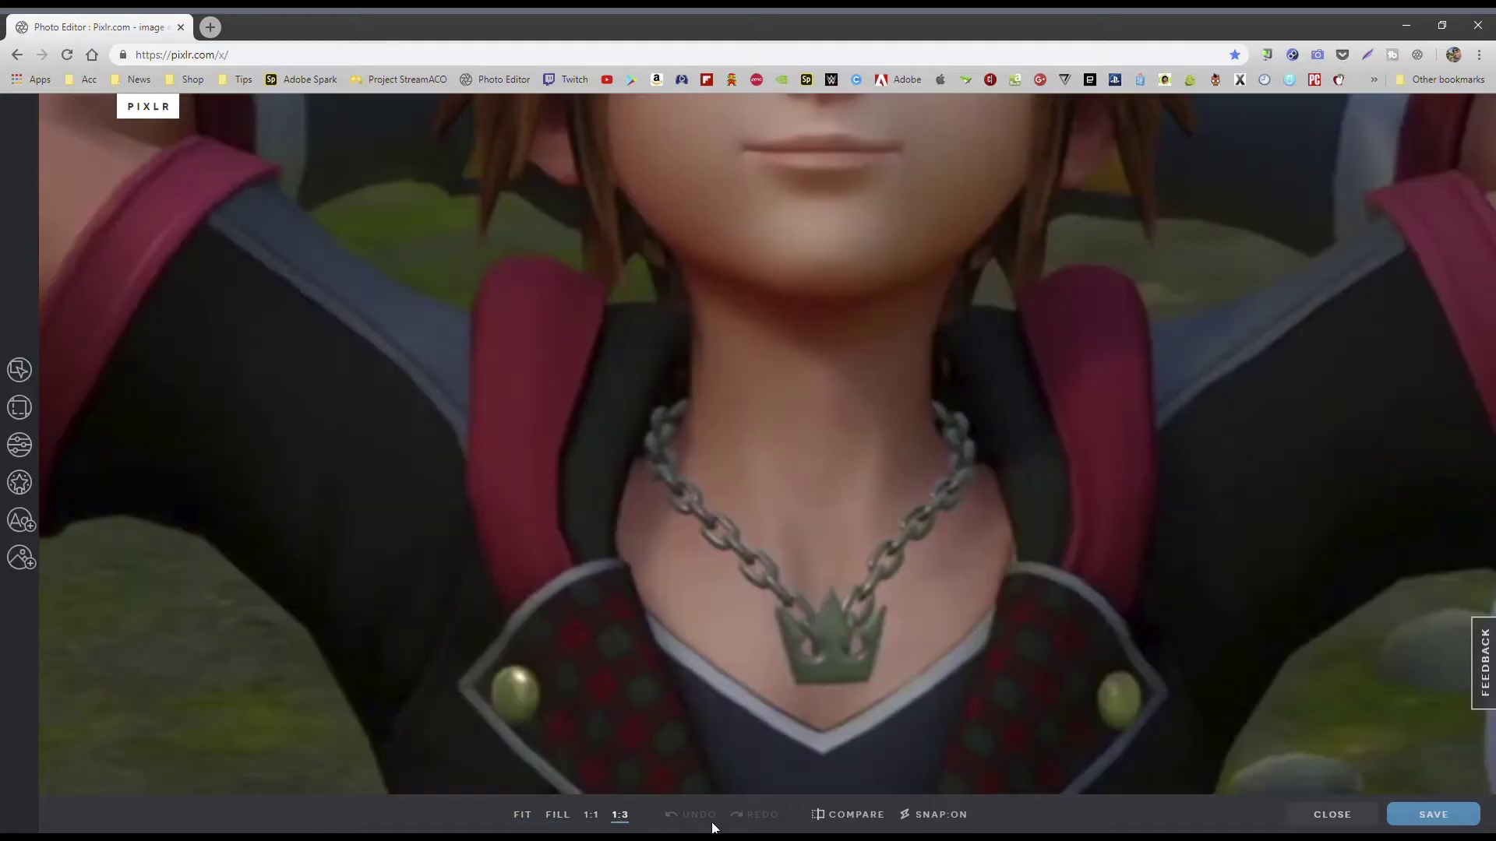
pyautogui.moveTo(850, 815); pyautogui.dragTo(849, 818)
pyautogui.click(521, 816)
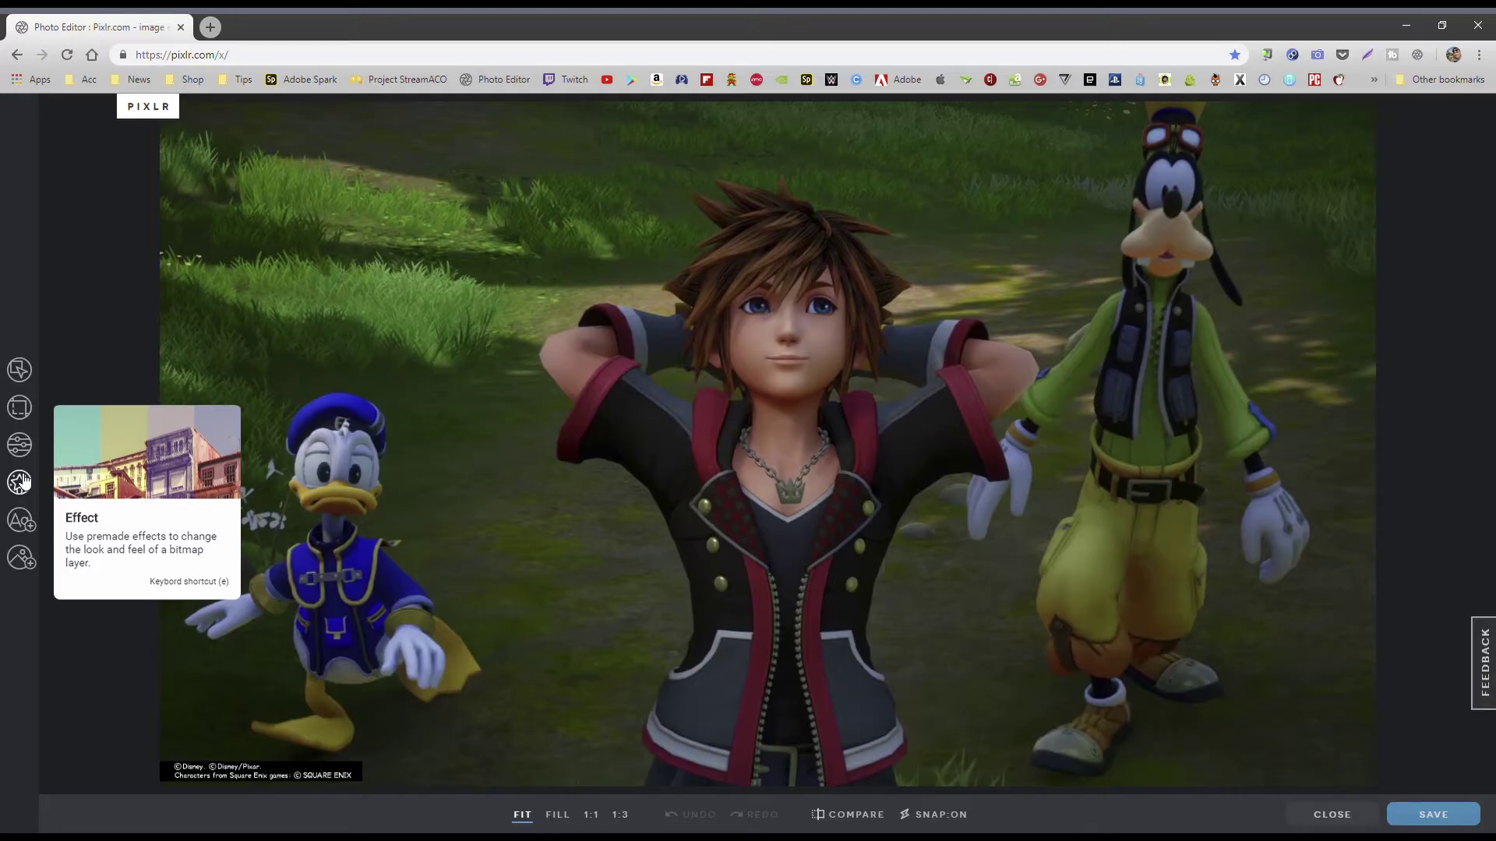
# Add the Kingdom Hearts III PS4 cover image from the Desktop folder as a new layer.
pyautogui.click(22, 557)
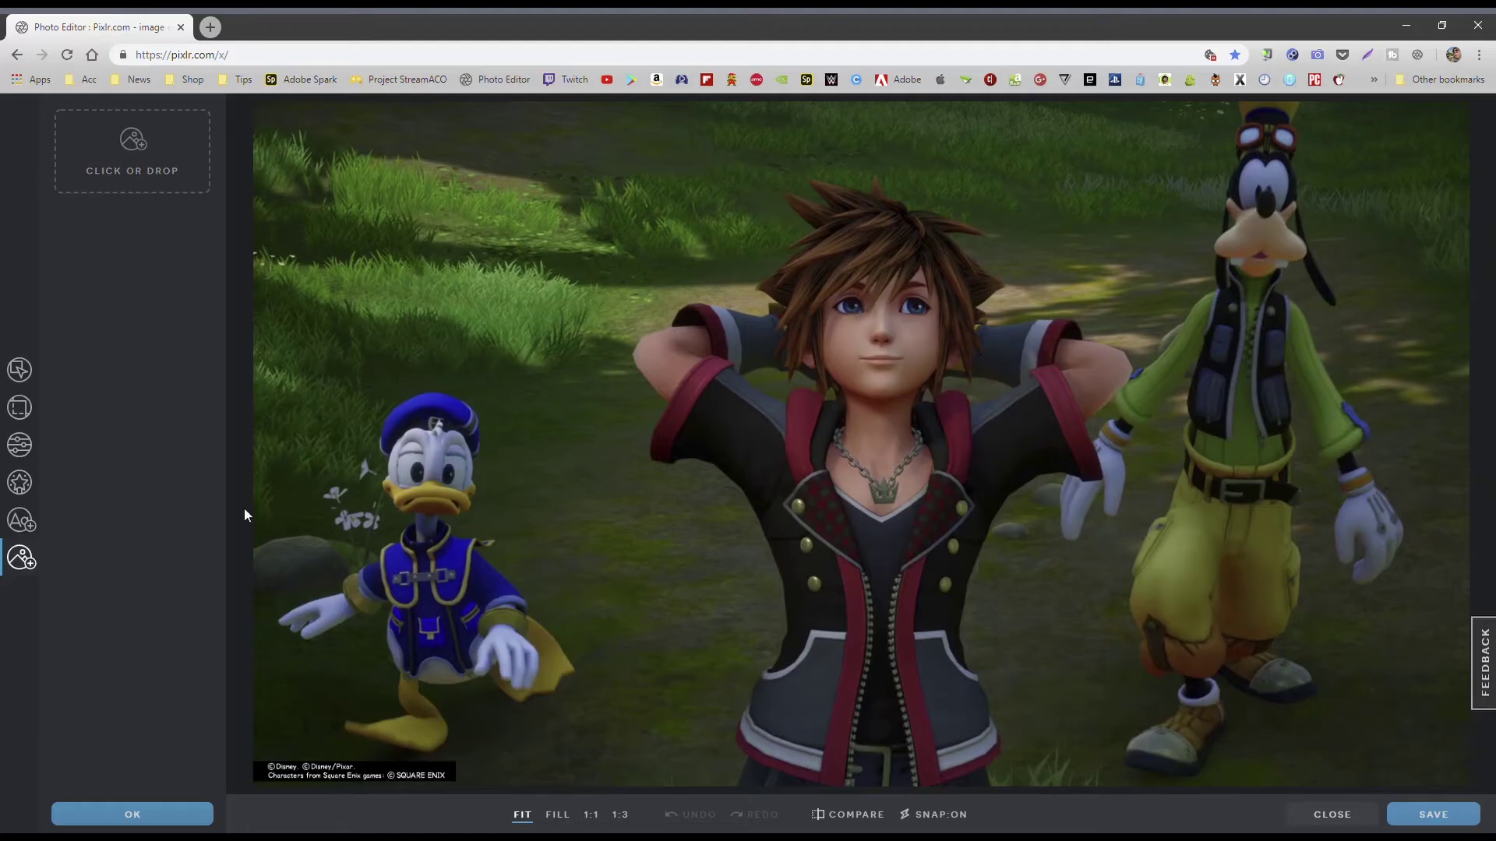
pyautogui.click(137, 160)
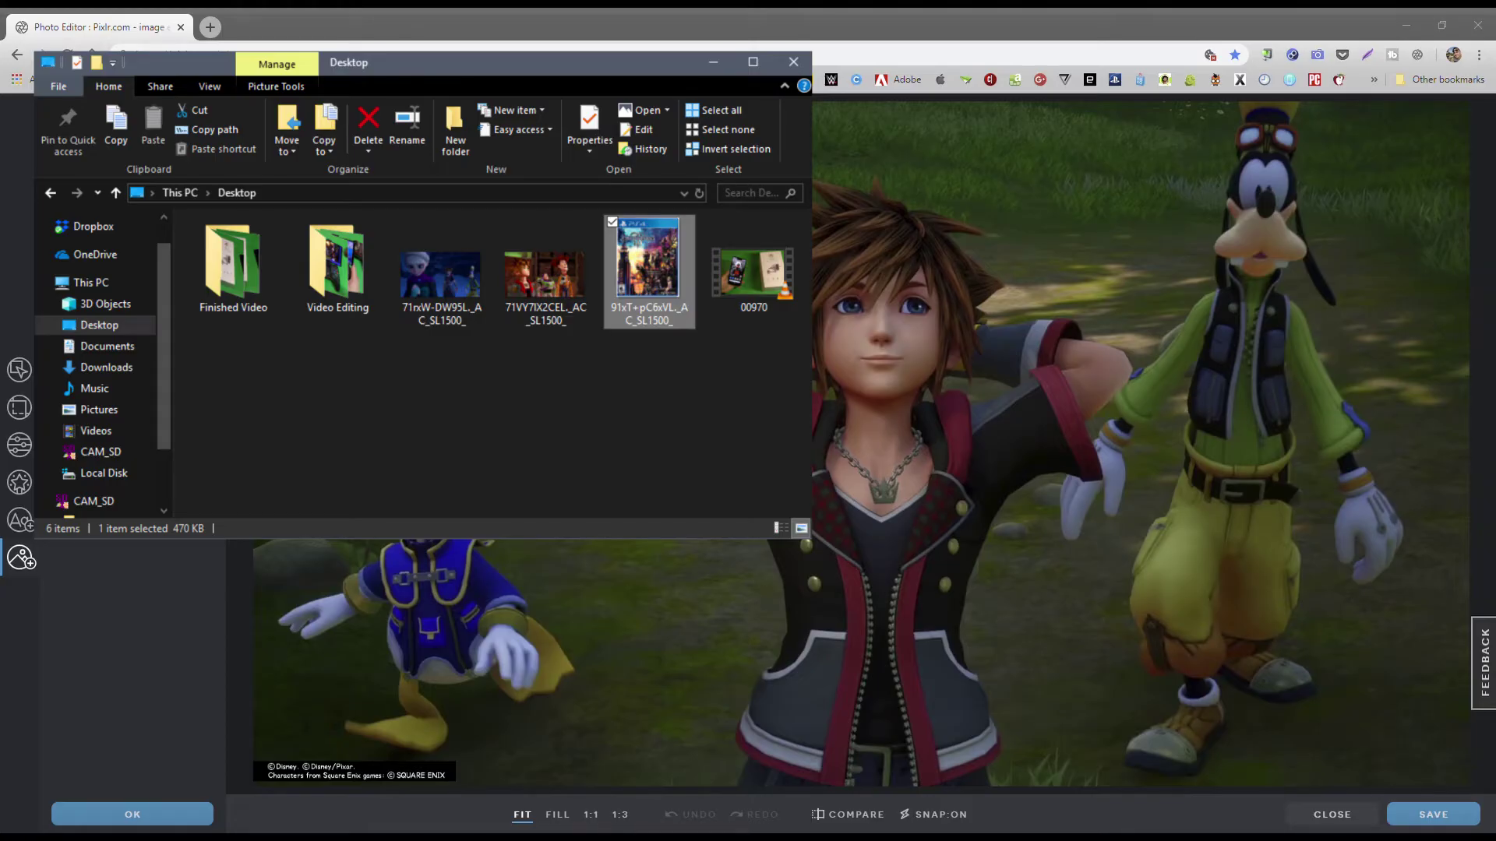
pyautogui.press('Return')
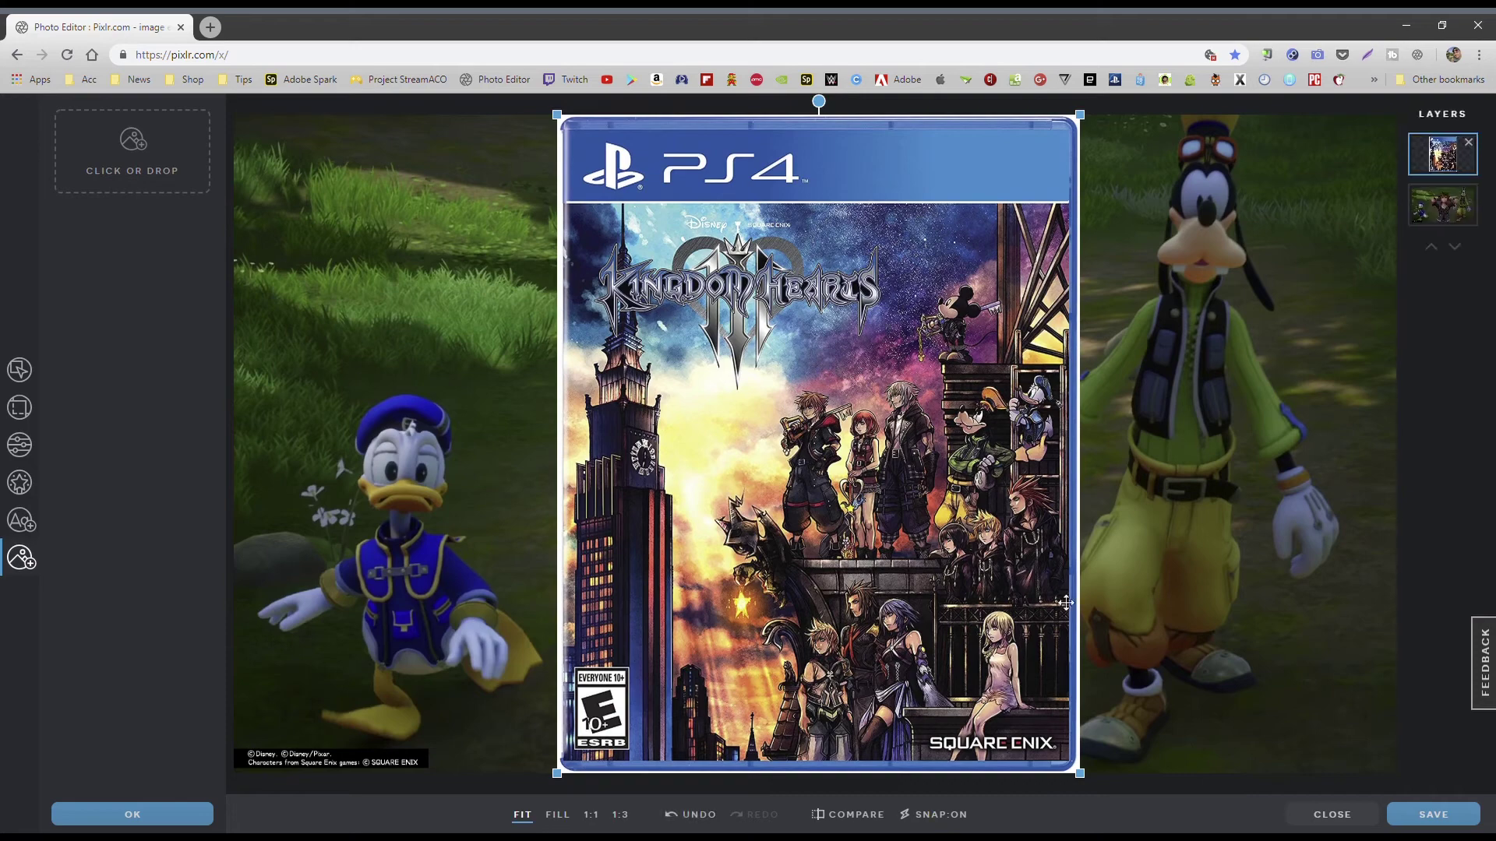
# Shrink the PS4 cover layer to a small thumbnail and place it in the photo's upper-left corner, above Donald.
pyautogui.moveTo(1079, 773); pyautogui.dragTo(830, 472)
pyautogui.moveTo(779, 378); pyautogui.dragTo(485, 401)
pyautogui.moveTo(536, 478); pyautogui.dragTo(437, 358)
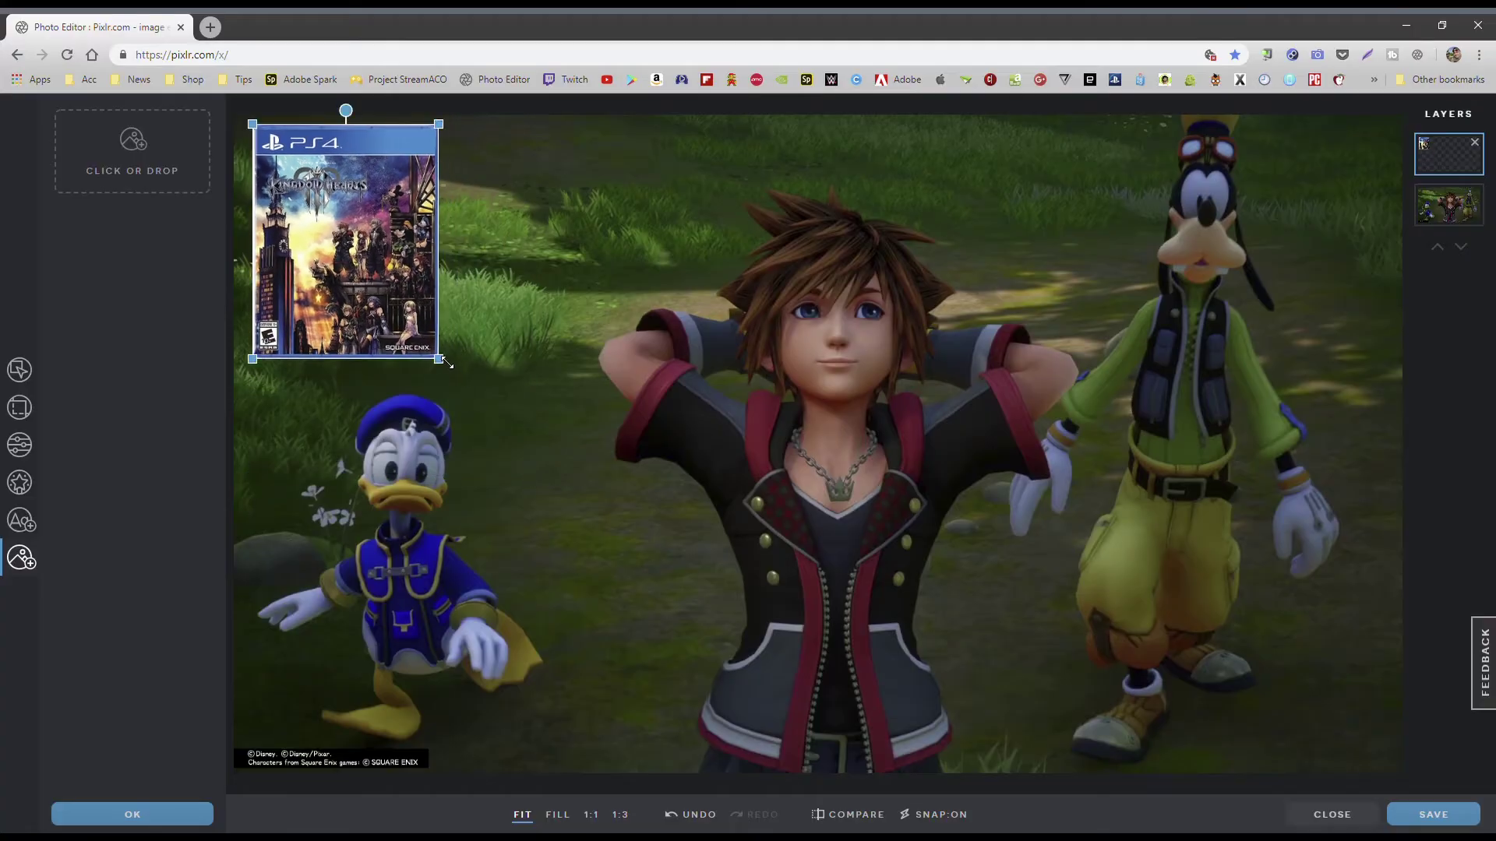
pyautogui.moveTo(343, 226); pyautogui.dragTo(1467, 517)
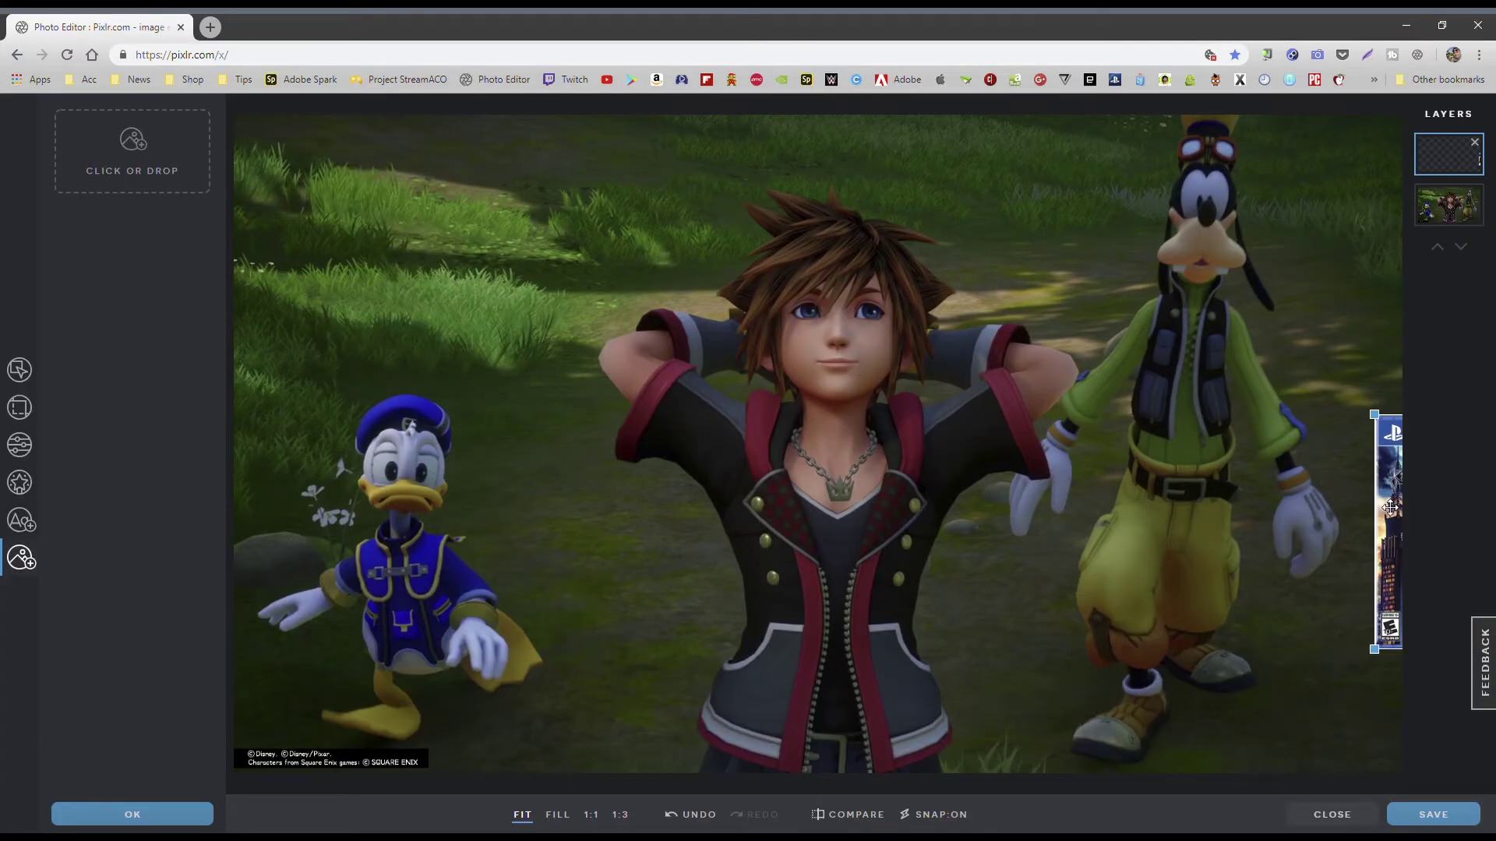
pyautogui.moveTo(1388, 505); pyautogui.dragTo(272, 226)
pyautogui.moveTo(446, 370); pyautogui.dragTo(415, 332)
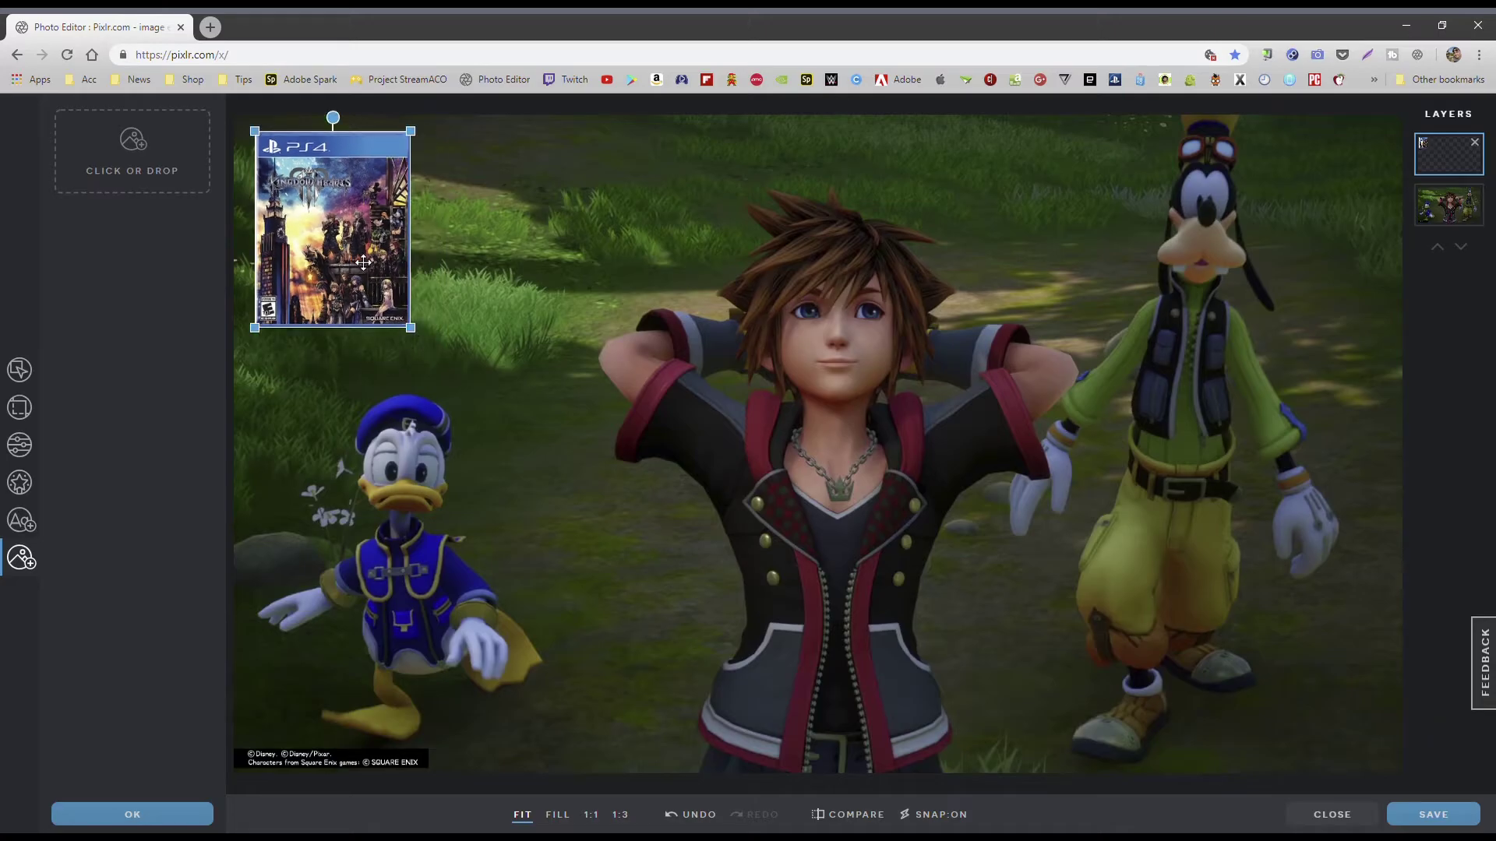
pyautogui.moveTo(373, 246)
pyautogui.mouseDown()
pyautogui.moveTo(390, 271)
pyautogui.moveTo(380, 257)
pyautogui.mouseUp()
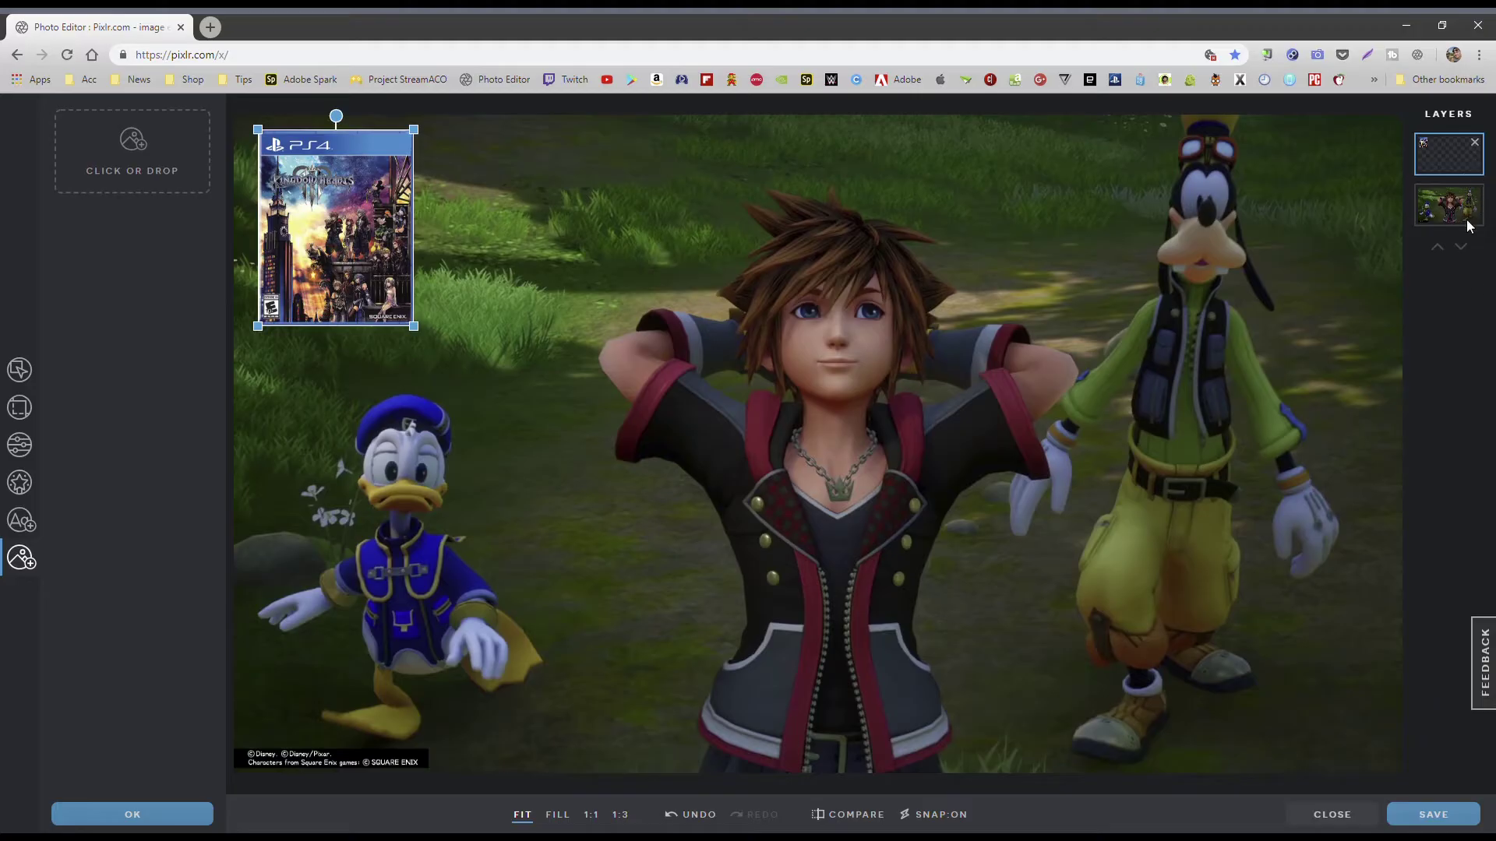
# Add the Toy Story scene image from the Desktop folder as a layer, reduced in size near the photo's lower-right corner.
pyautogui.hotkey('alt', 'Tab')
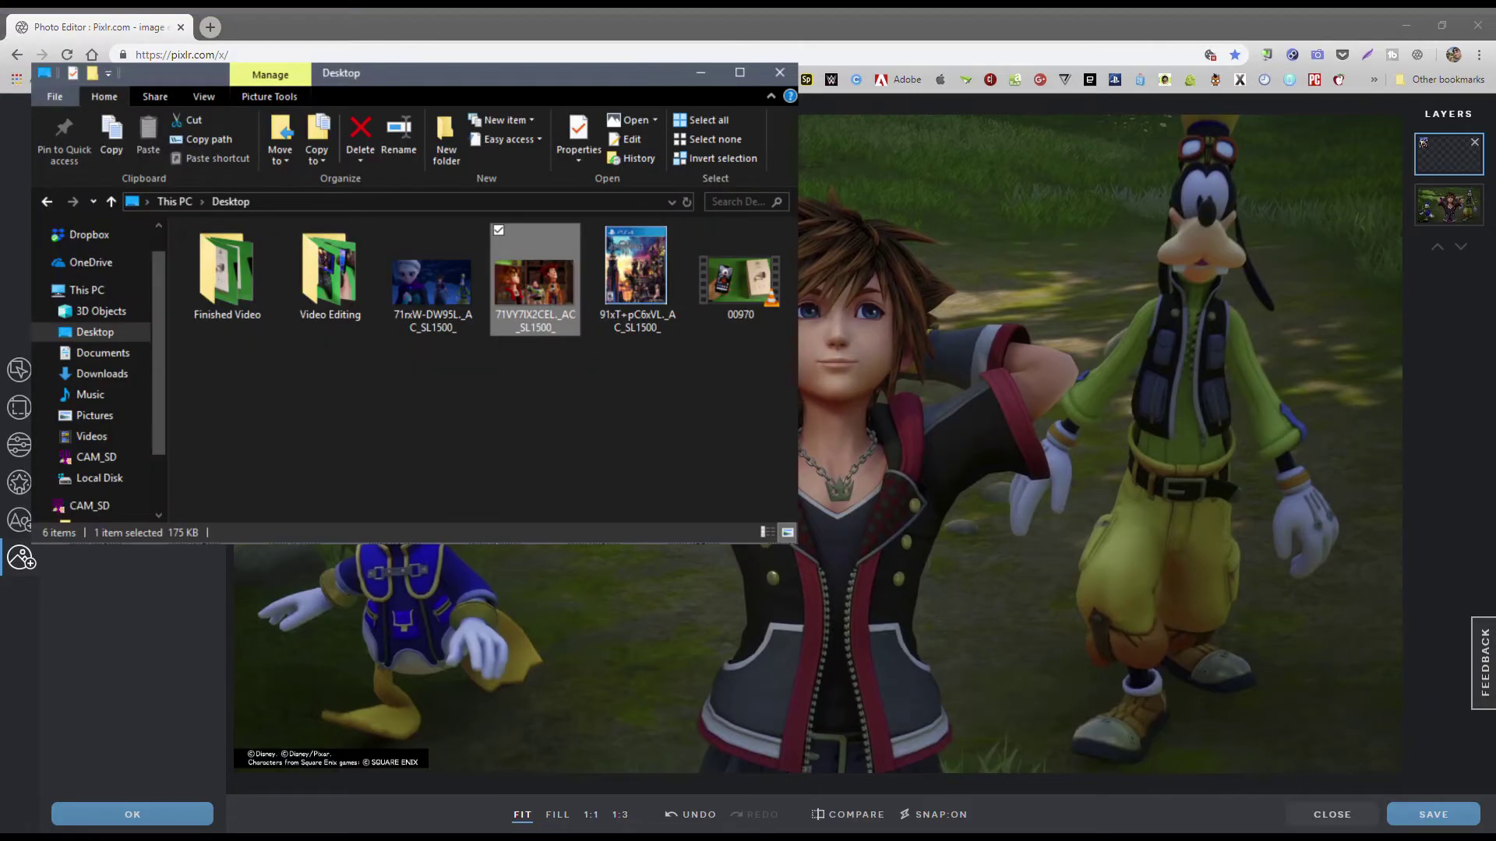
pyautogui.moveTo(535, 281); pyautogui.dragTo(689, 370)
pyautogui.moveTo(589, 319); pyautogui.dragTo(1278, 695)
pyautogui.moveTo(1050, 746); pyautogui.dragTo(1074, 733)
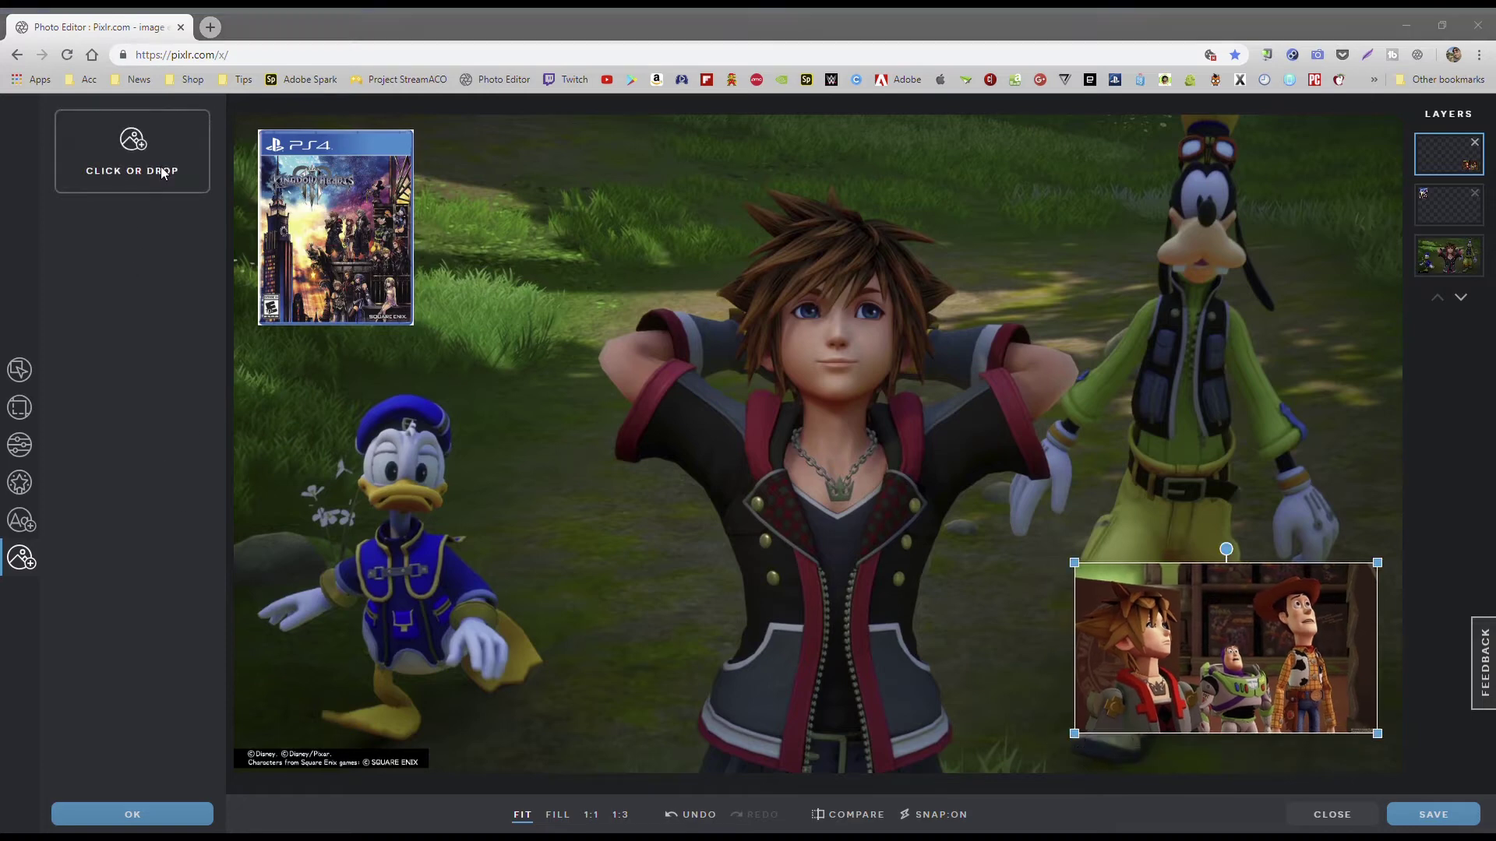
# Try placing a reduced Frozen scene image from the Desktop folder in the photo's upper right, and delete that layer.
pyautogui.hotkey('alt', 'Tab')
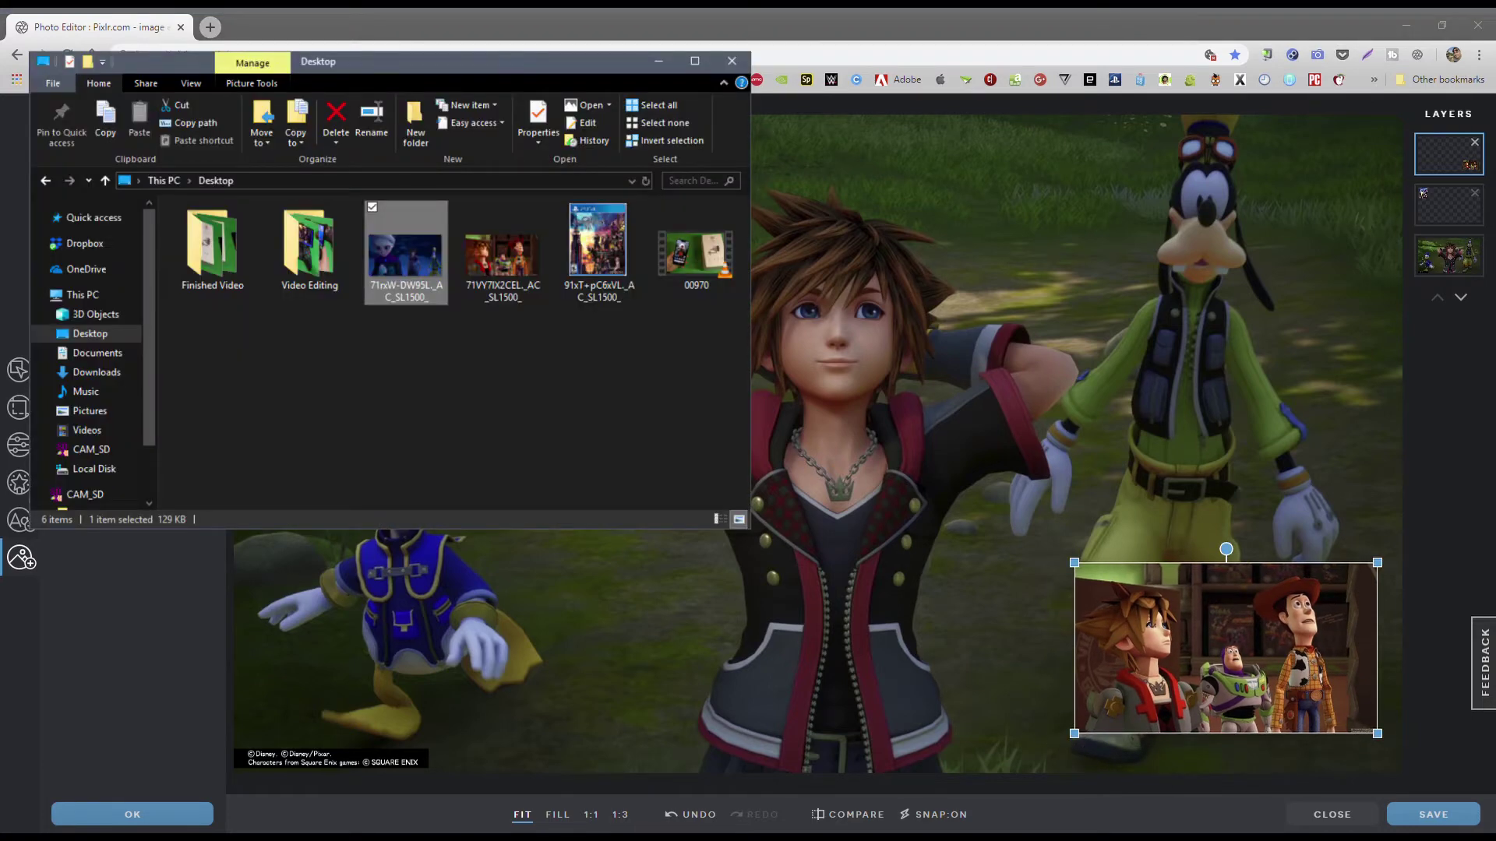
pyautogui.moveTo(405, 249); pyautogui.dragTo(727, 393)
pyautogui.moveTo(591, 292); pyautogui.dragTo(927, 308)
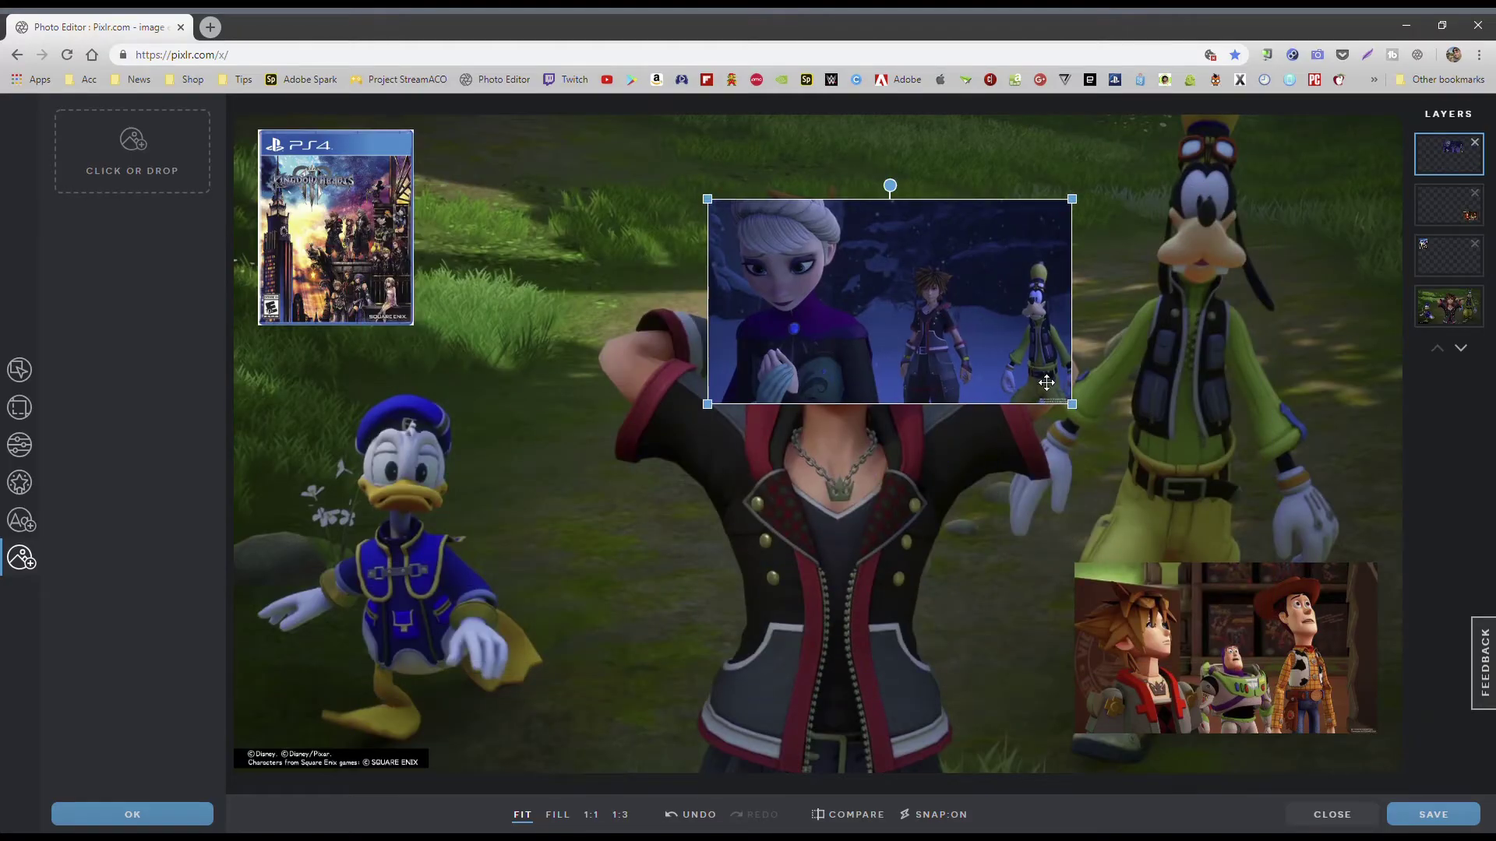
pyautogui.moveTo(1061, 405); pyautogui.dragTo(1019, 368)
pyautogui.moveTo(908, 304); pyautogui.dragTo(1011, 255)
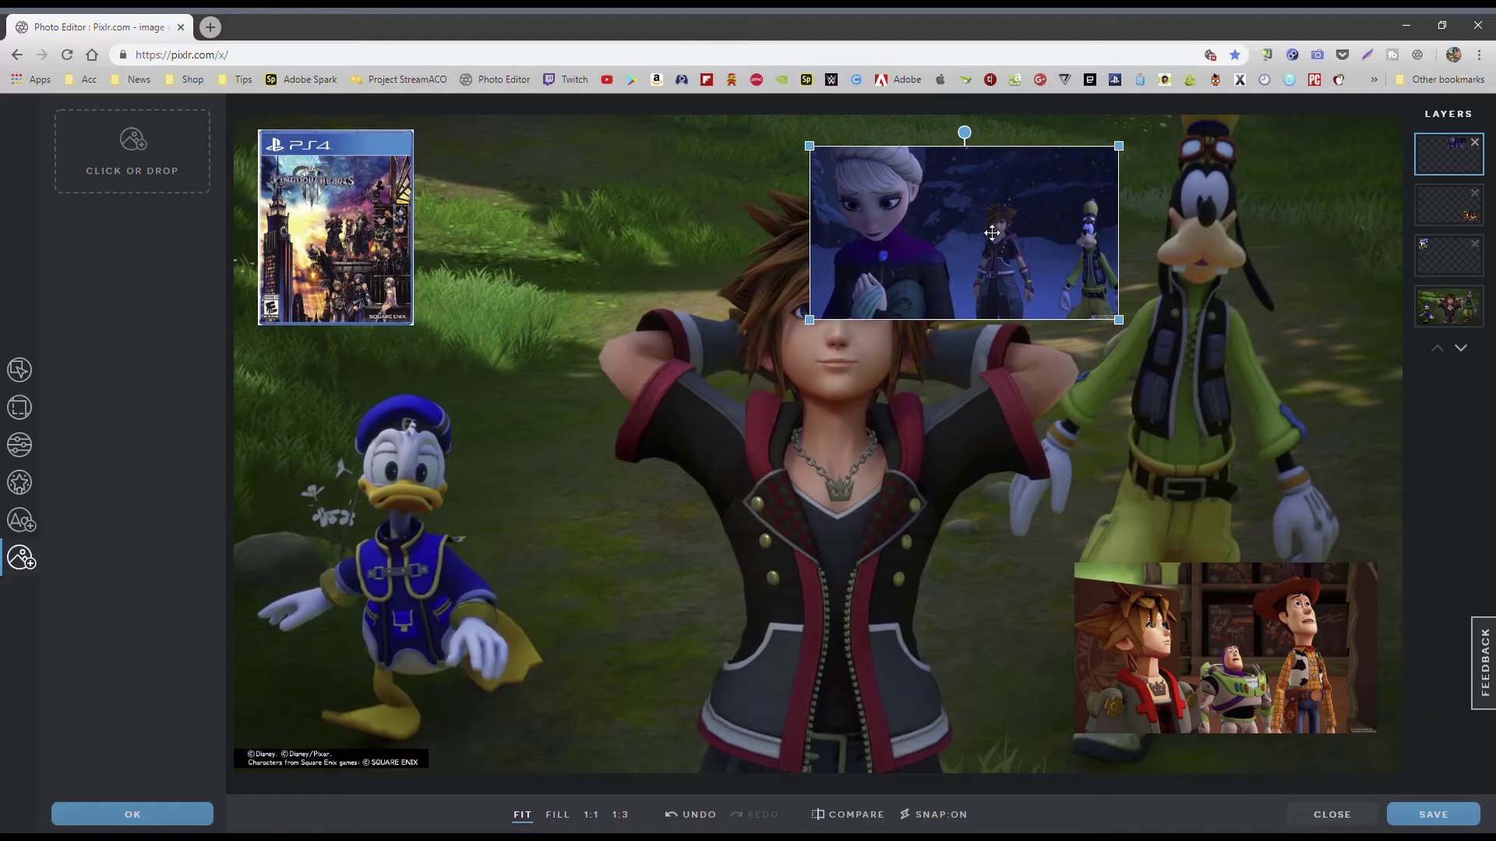
pyautogui.click(1474, 142)
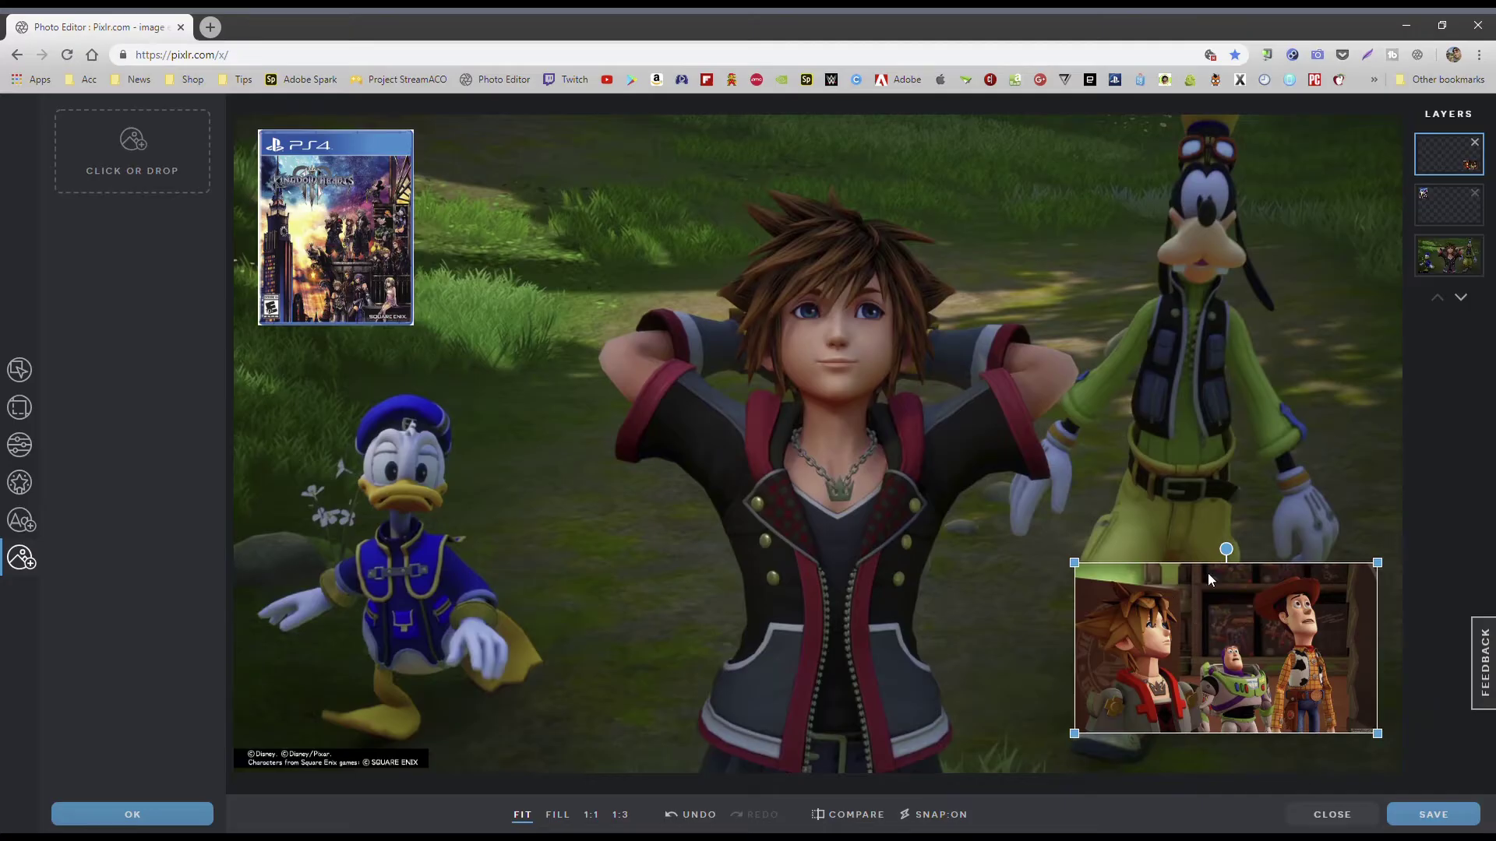
# Shrink the Toy Story scene layer slightly and move it closer to the photo's lower-right corner.
pyautogui.moveTo(1378, 734); pyautogui.dragTo(1339, 710)
pyautogui.moveTo(1270, 674); pyautogui.dragTo(1310, 716)
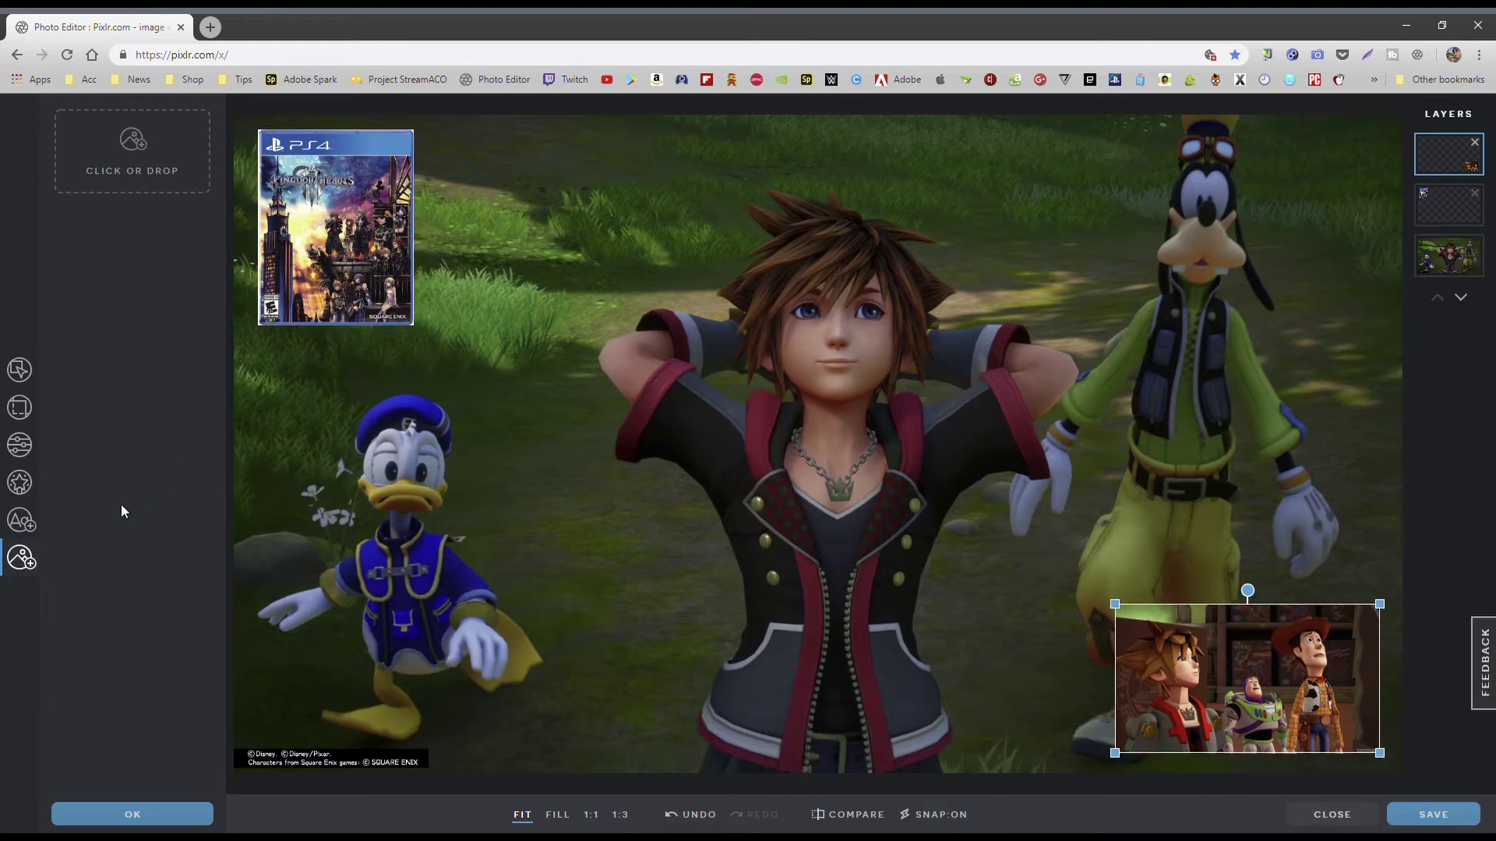
# Add a new text layer reading "MarcTheGeek" and narrow its text box to fit the words.
pyautogui.click(20, 520)
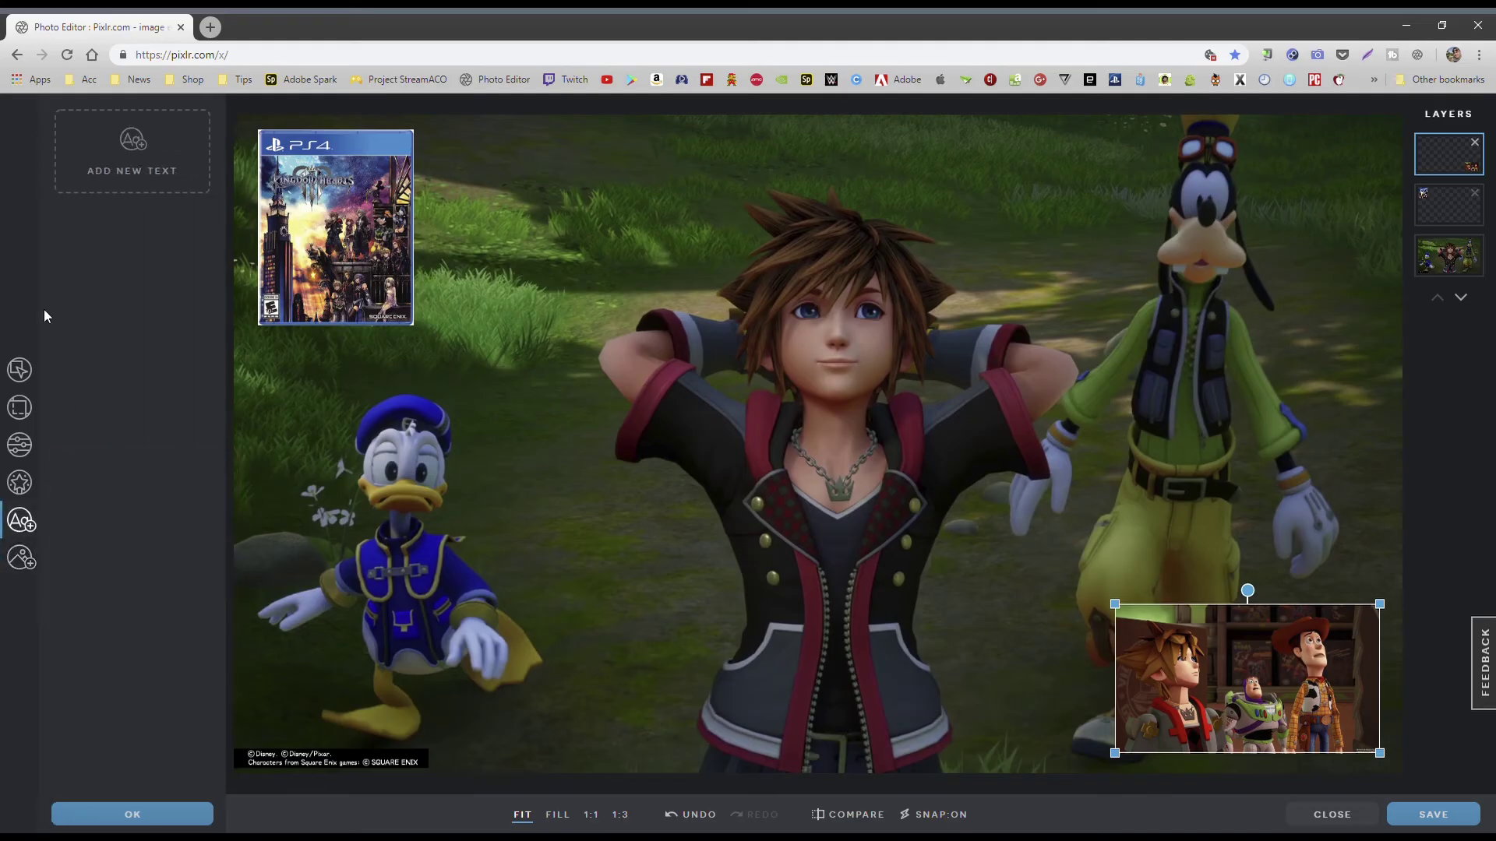
pyautogui.click(133, 161)
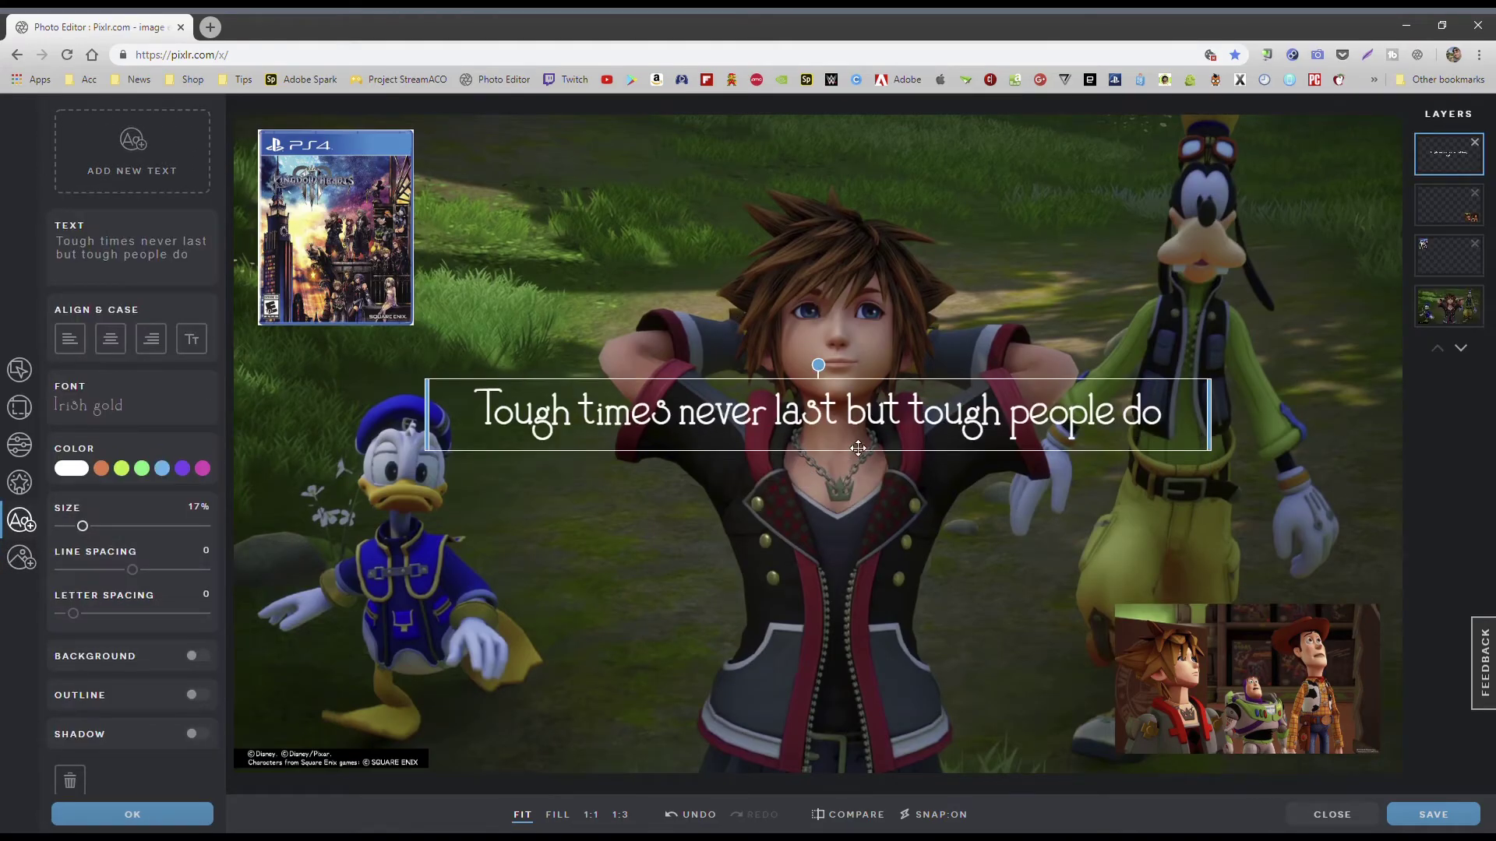
pyautogui.click(157, 269)
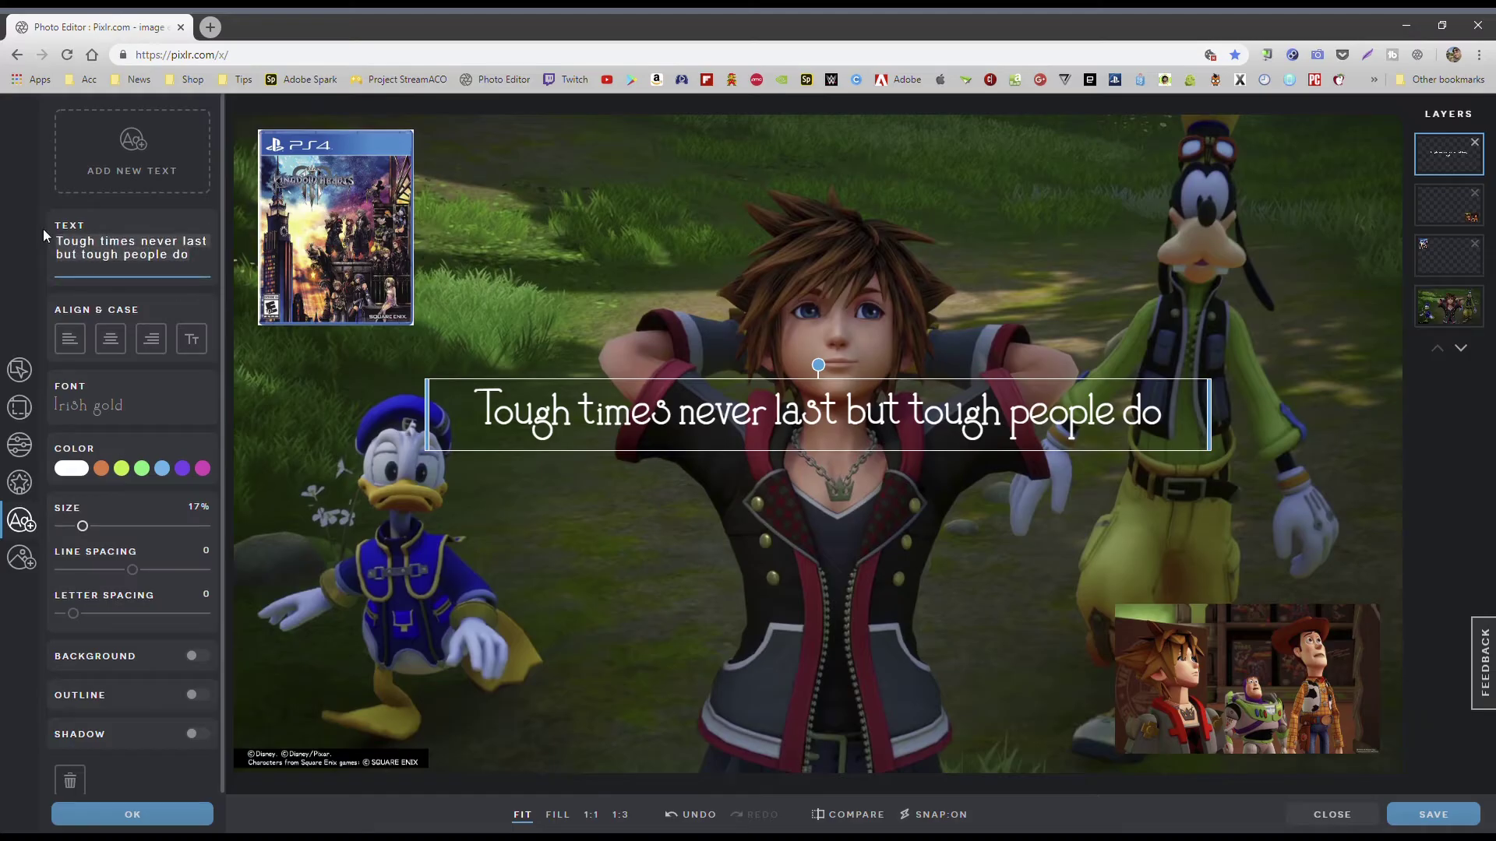
pyautogui.write('Marct')
pyautogui.press('BackSpace')
pyautogui.write('The')
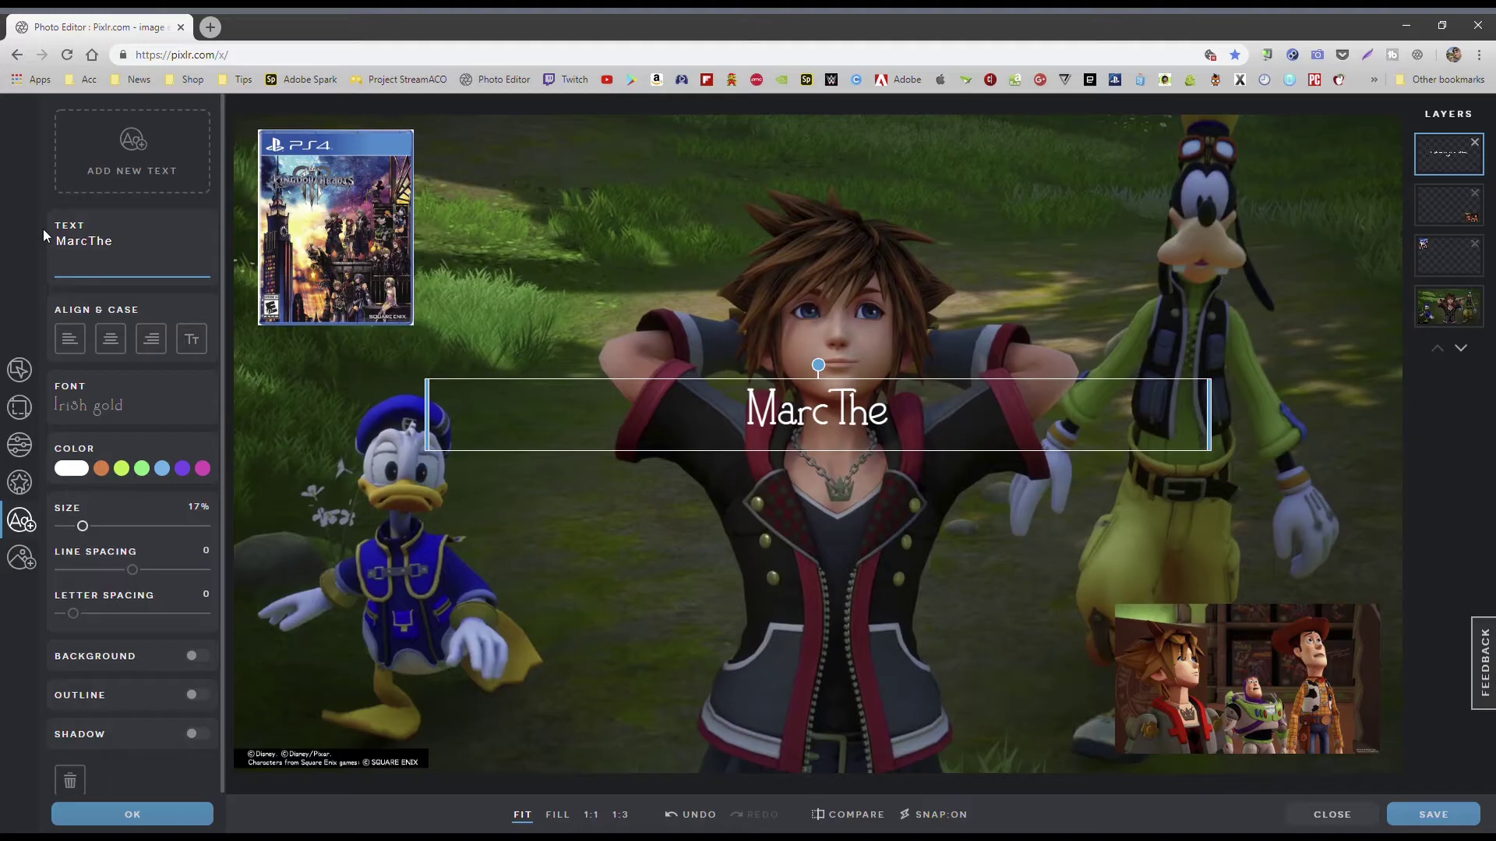
pyautogui.write('Geek')
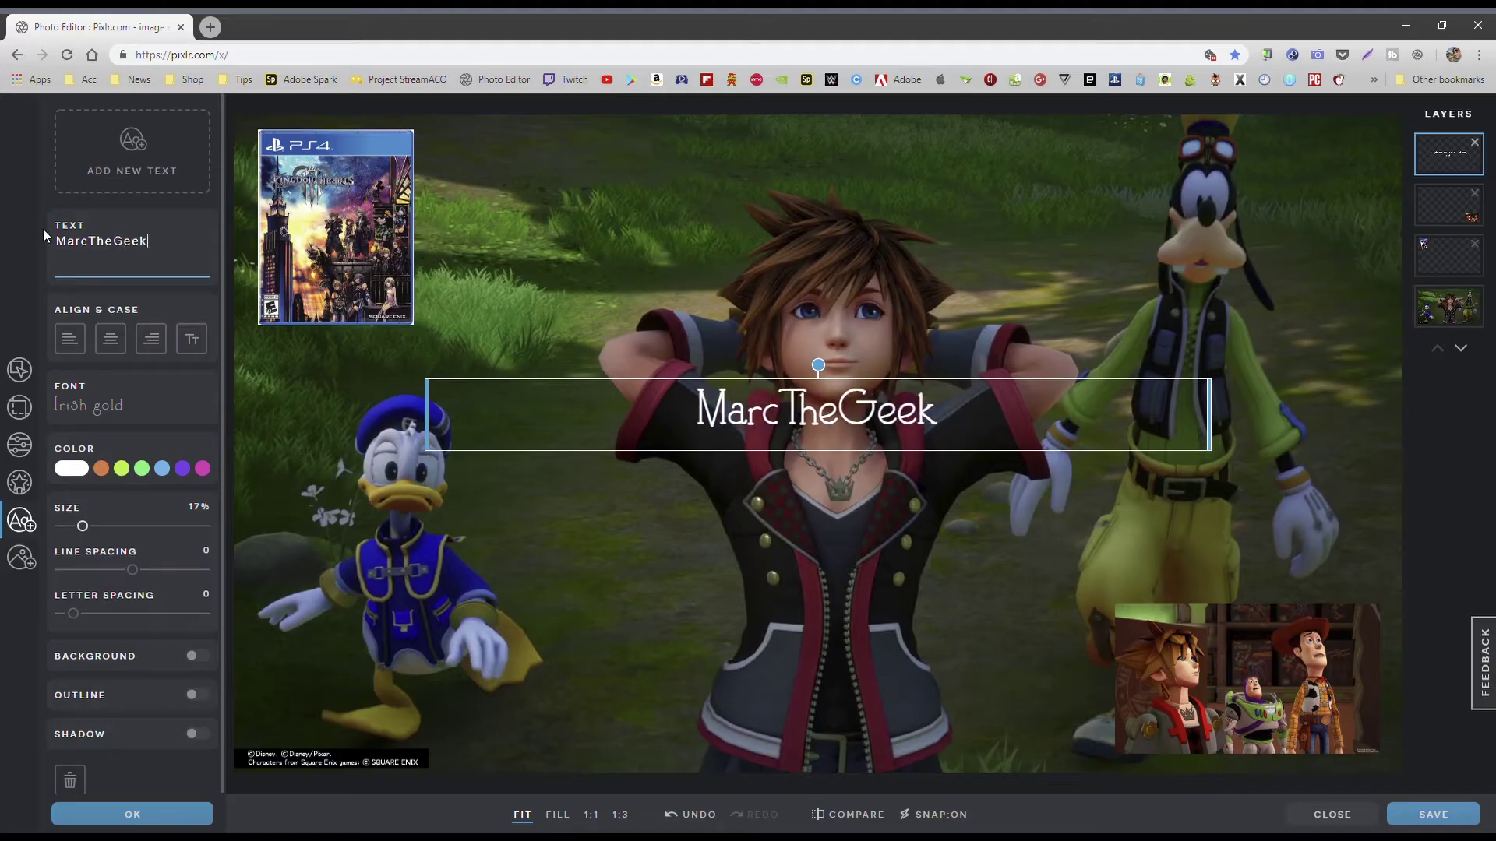
pyautogui.moveTo(1219, 426); pyautogui.dragTo(704, 437)
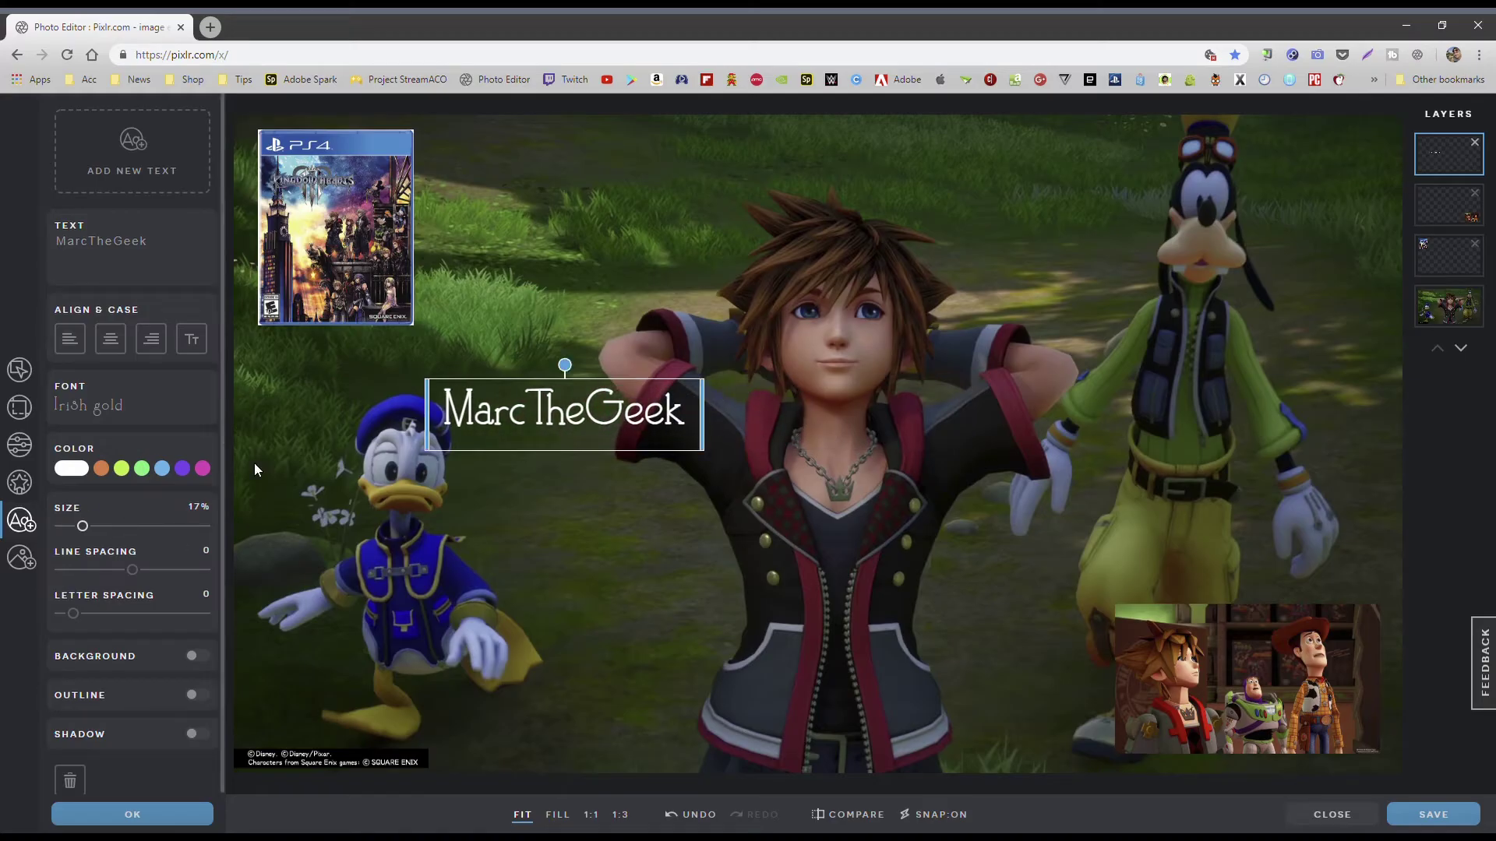
# Try The Rogue font on the MarcTheGeek text.
pyautogui.click(104, 405)
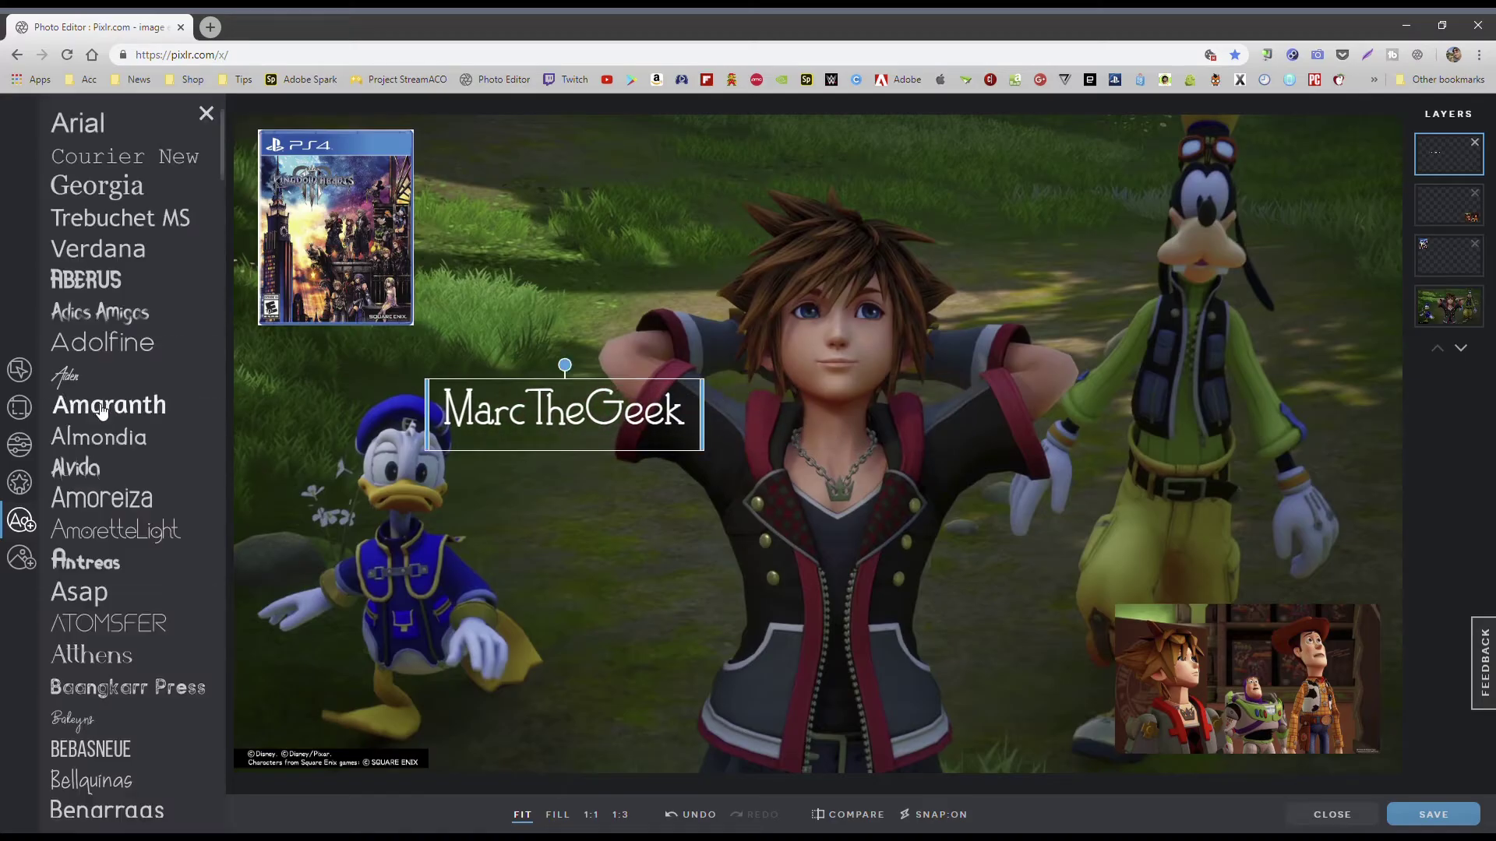
pyautogui.scroll(-4, 135, 395)
pyautogui.scroll(-15, 135, 395)
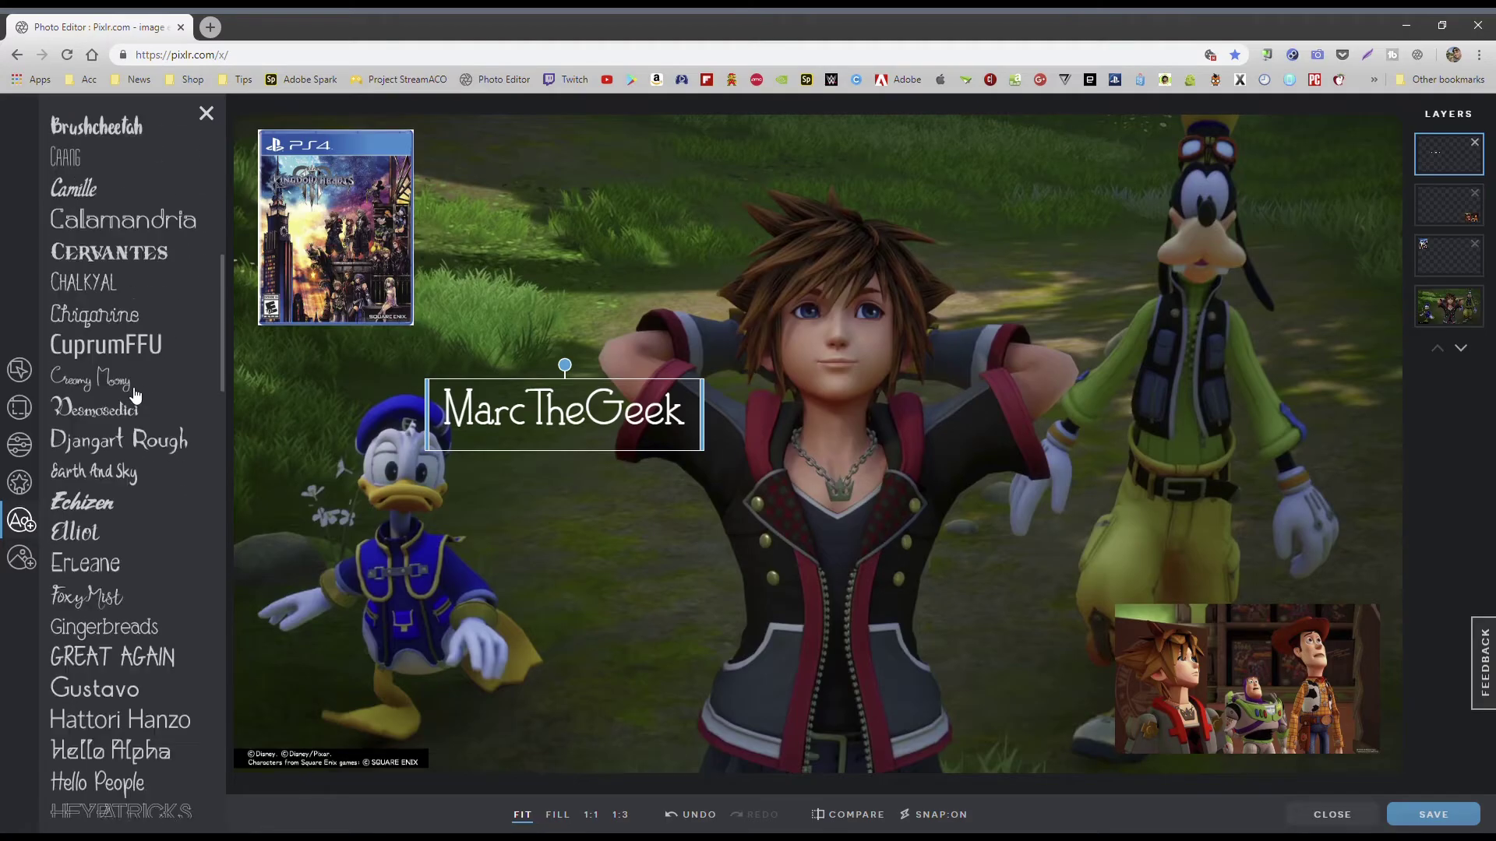
pyautogui.scroll(-13, 129, 413)
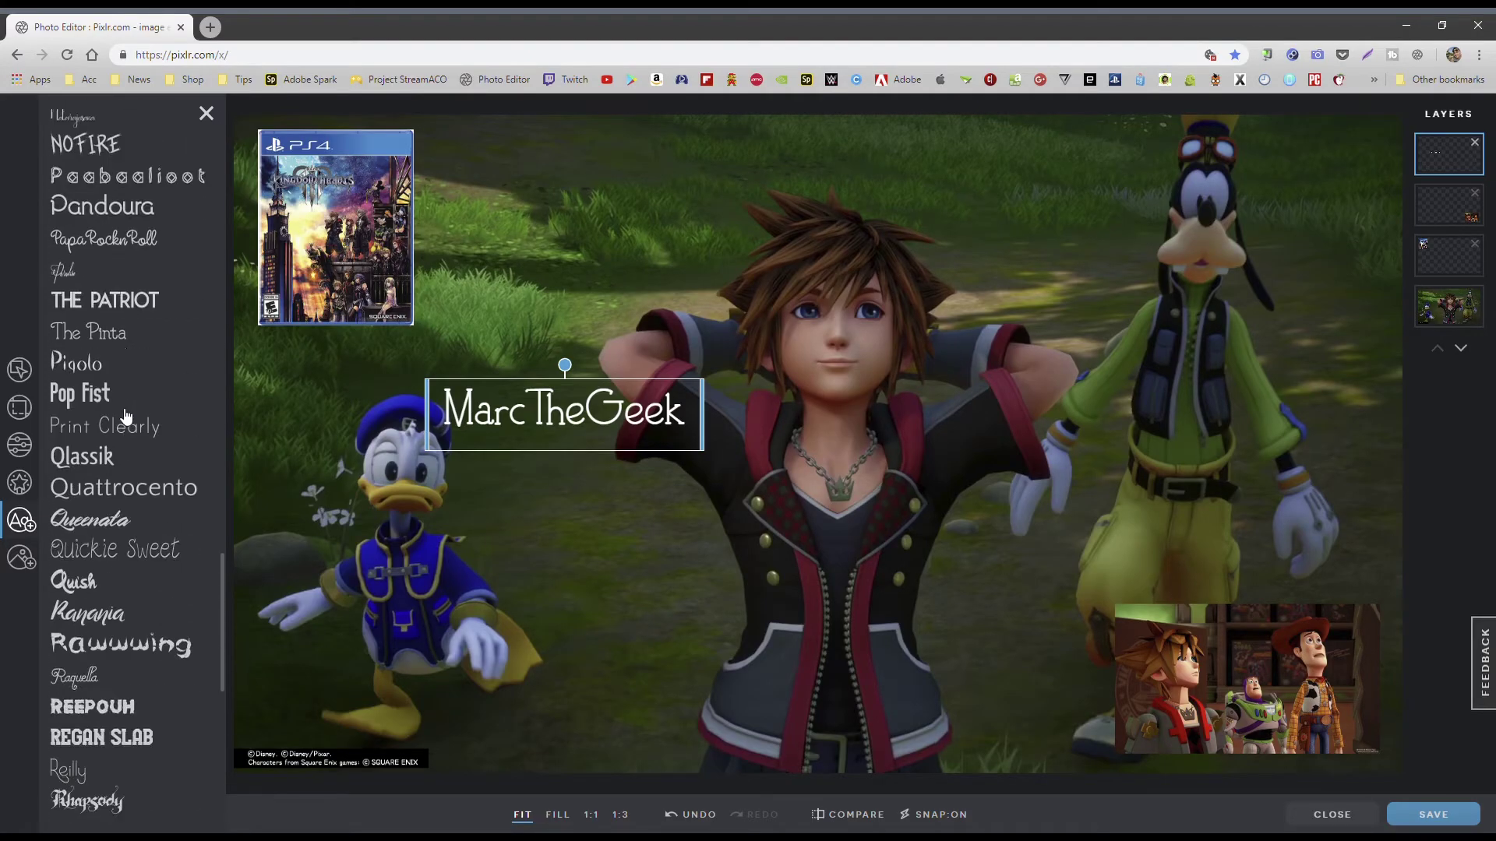
pyautogui.scroll(-1, 123, 646)
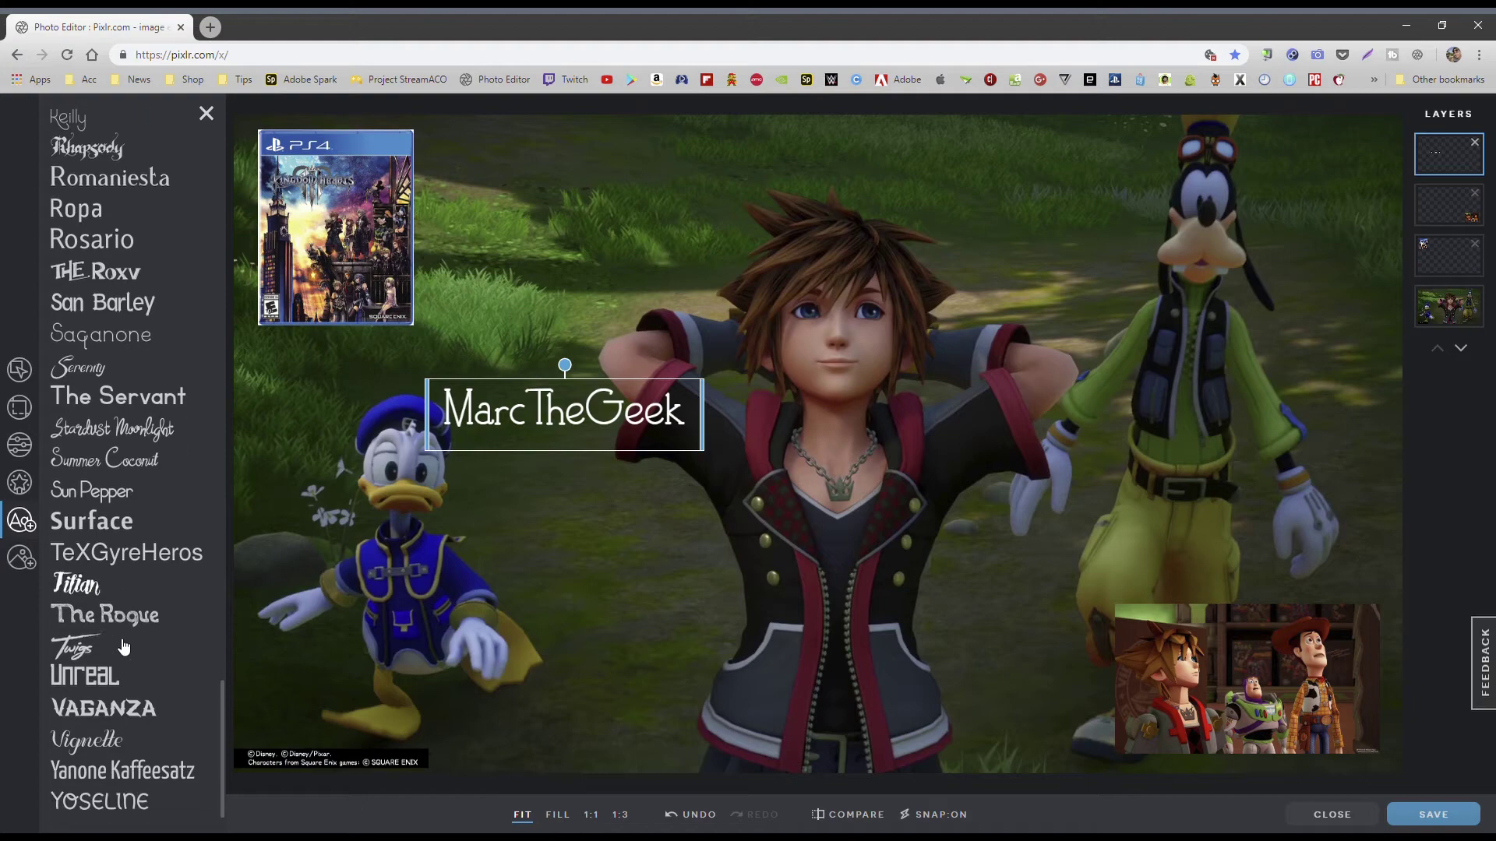
pyautogui.click(123, 646)
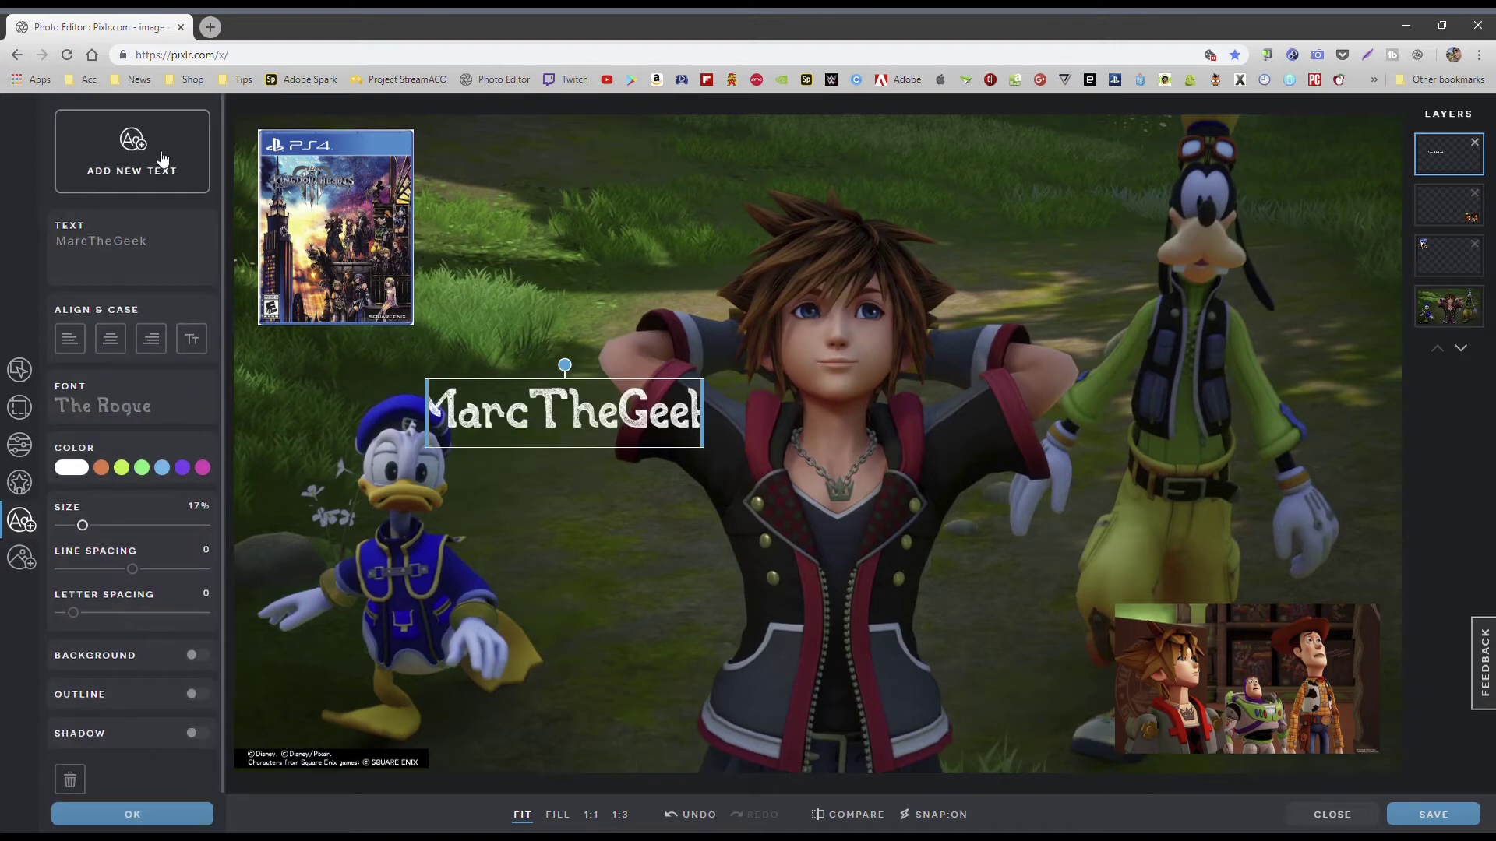
# Set the MarcTheGeek text's font to Adios Amigos.
pyautogui.click(116, 249)
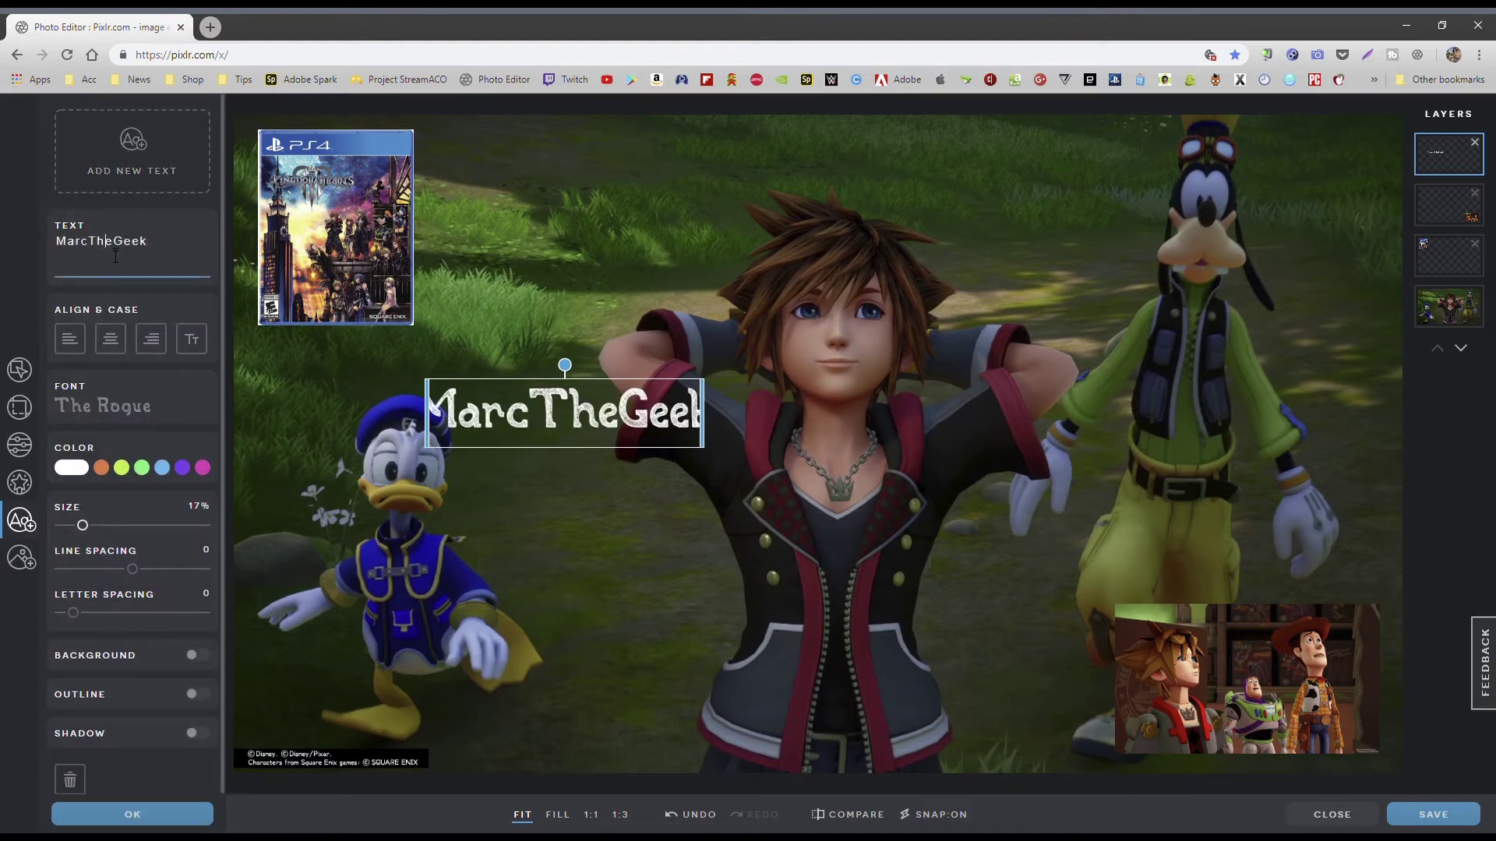
pyautogui.click(101, 406)
pyautogui.scroll(20, 141, 413)
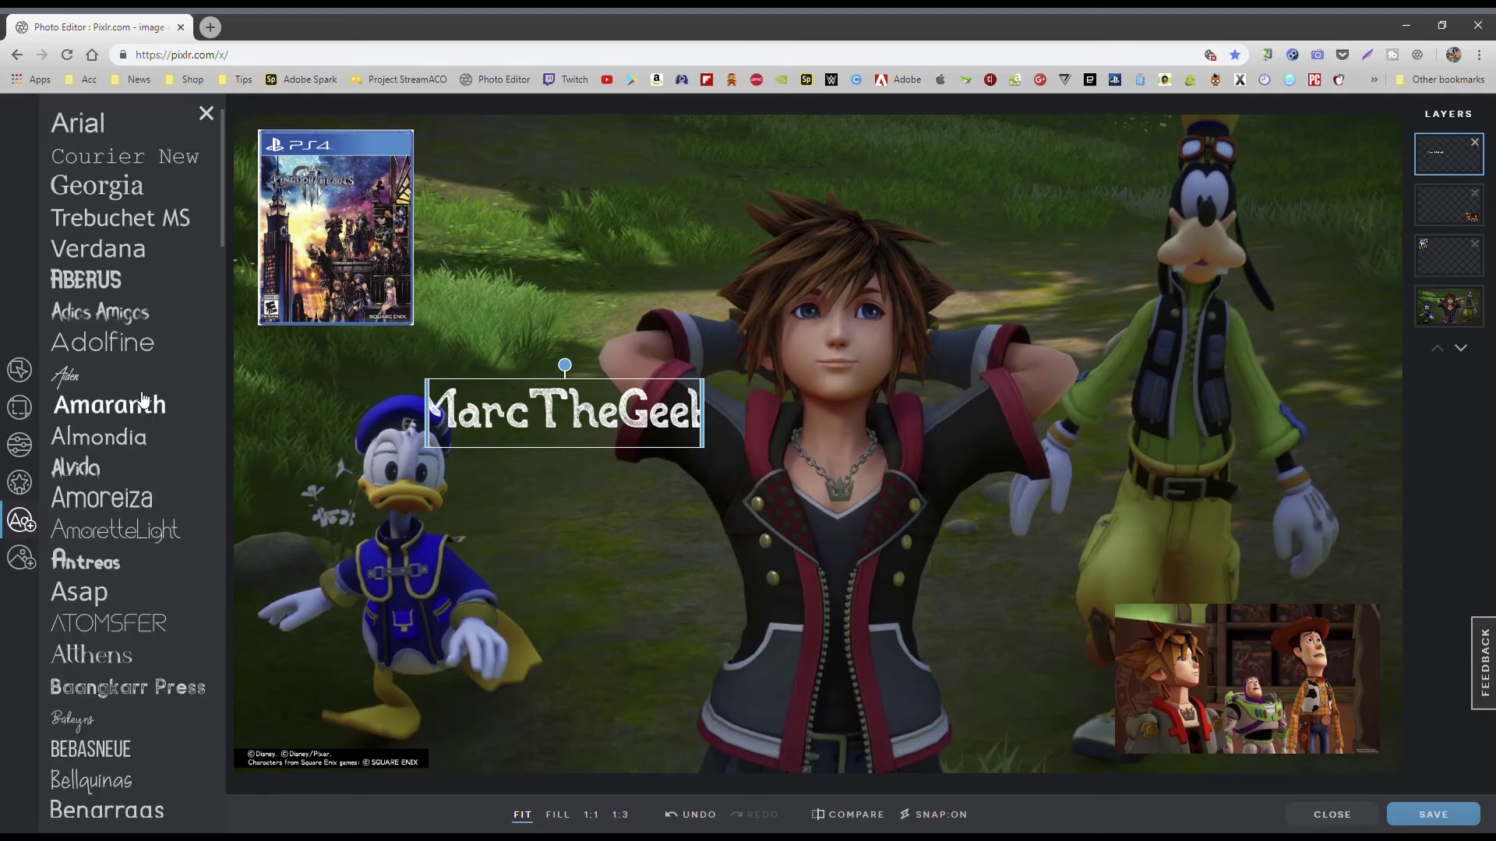
pyautogui.click(115, 318)
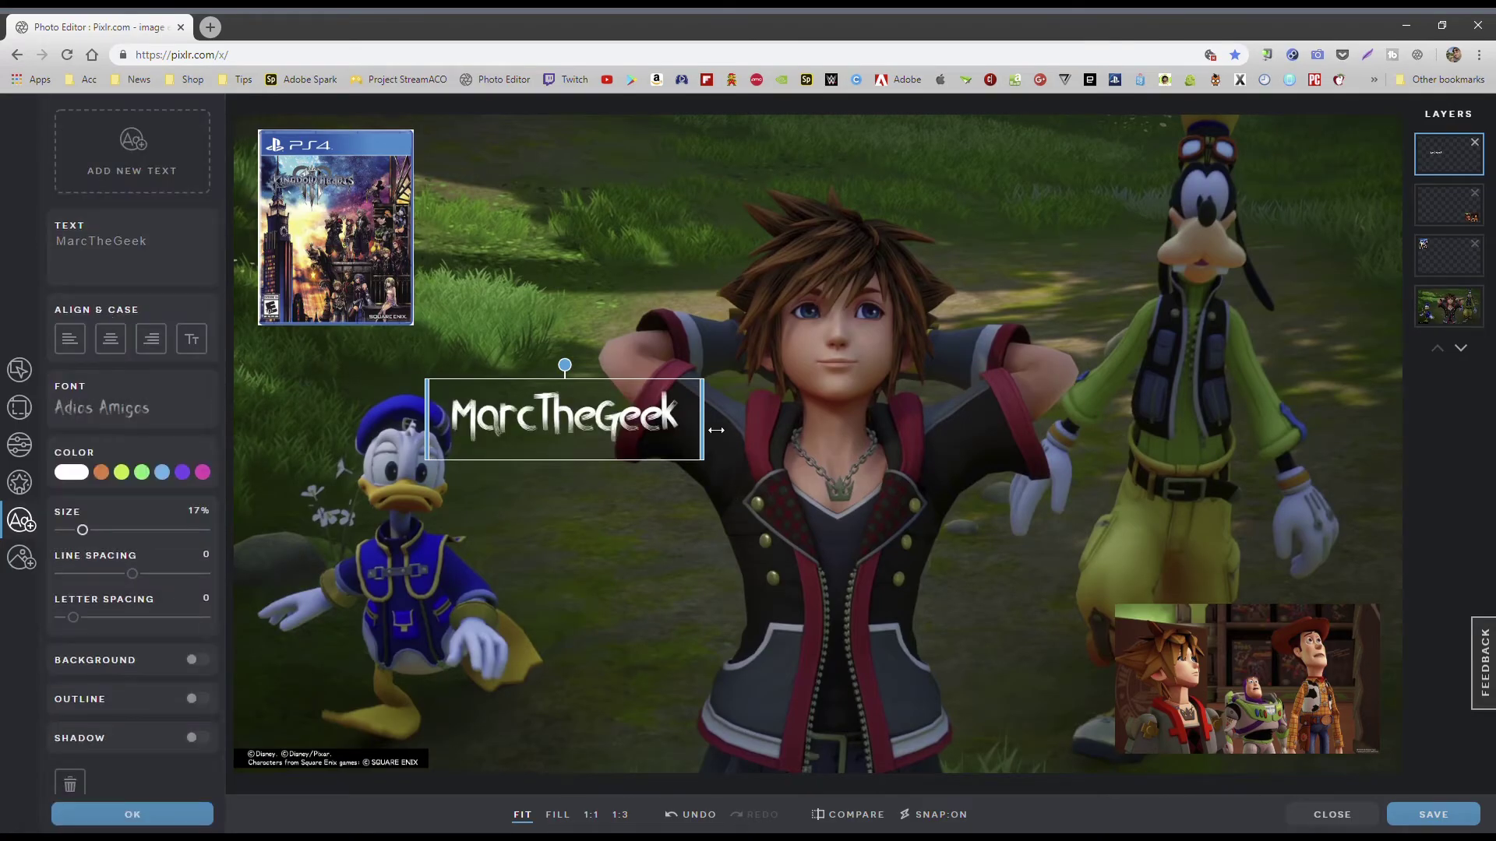
# Reduce the MarcTheGeek text to 12% size and place it in the photo's lower-left corner, just above the copyright notice.
pyautogui.moveTo(88, 540)
pyautogui.mouseDown()
pyautogui.moveTo(70, 539)
pyautogui.moveTo(110, 541)
pyautogui.moveTo(81, 540)
pyautogui.mouseUp()
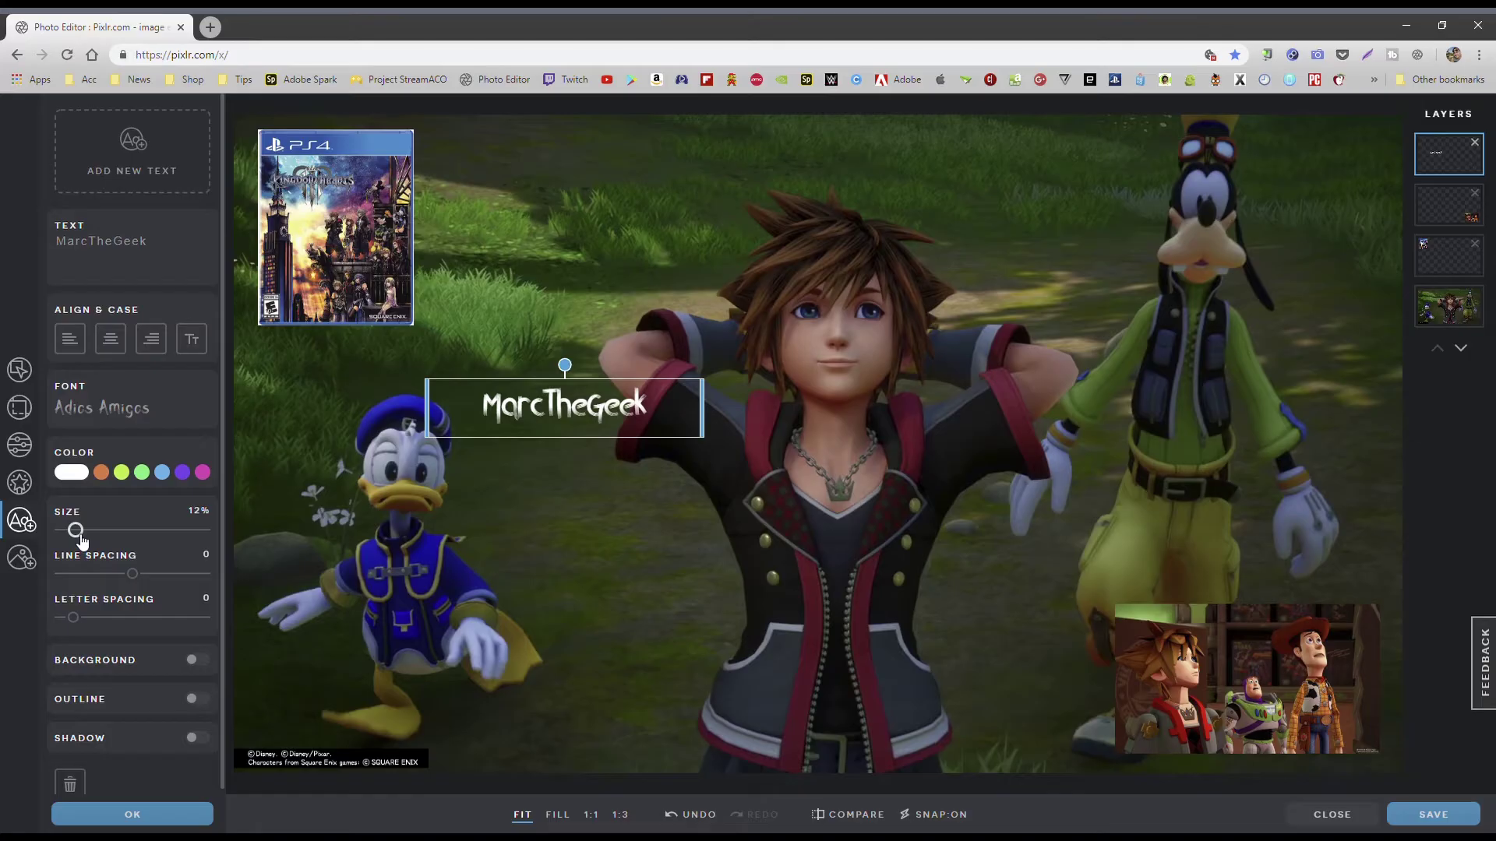
pyautogui.moveTo(714, 423); pyautogui.dragTo(408, 732)
pyautogui.click(327, 619)
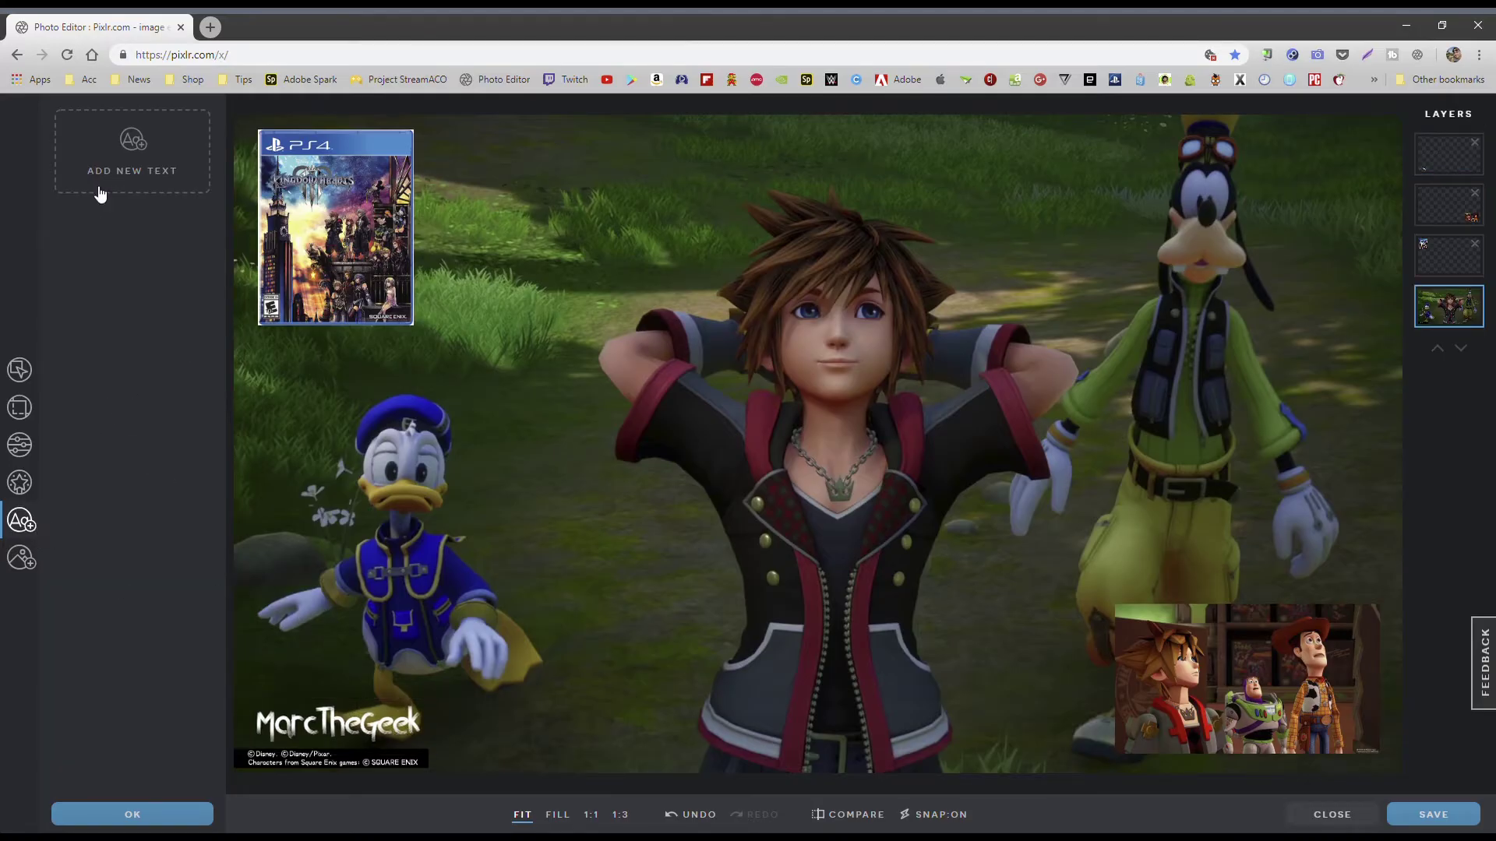
# Add a second text layer reading "Testing Photo Editor PIXLR X" and narrow its text box around the single line.
pyautogui.click(149, 152)
pyautogui.click(188, 264)
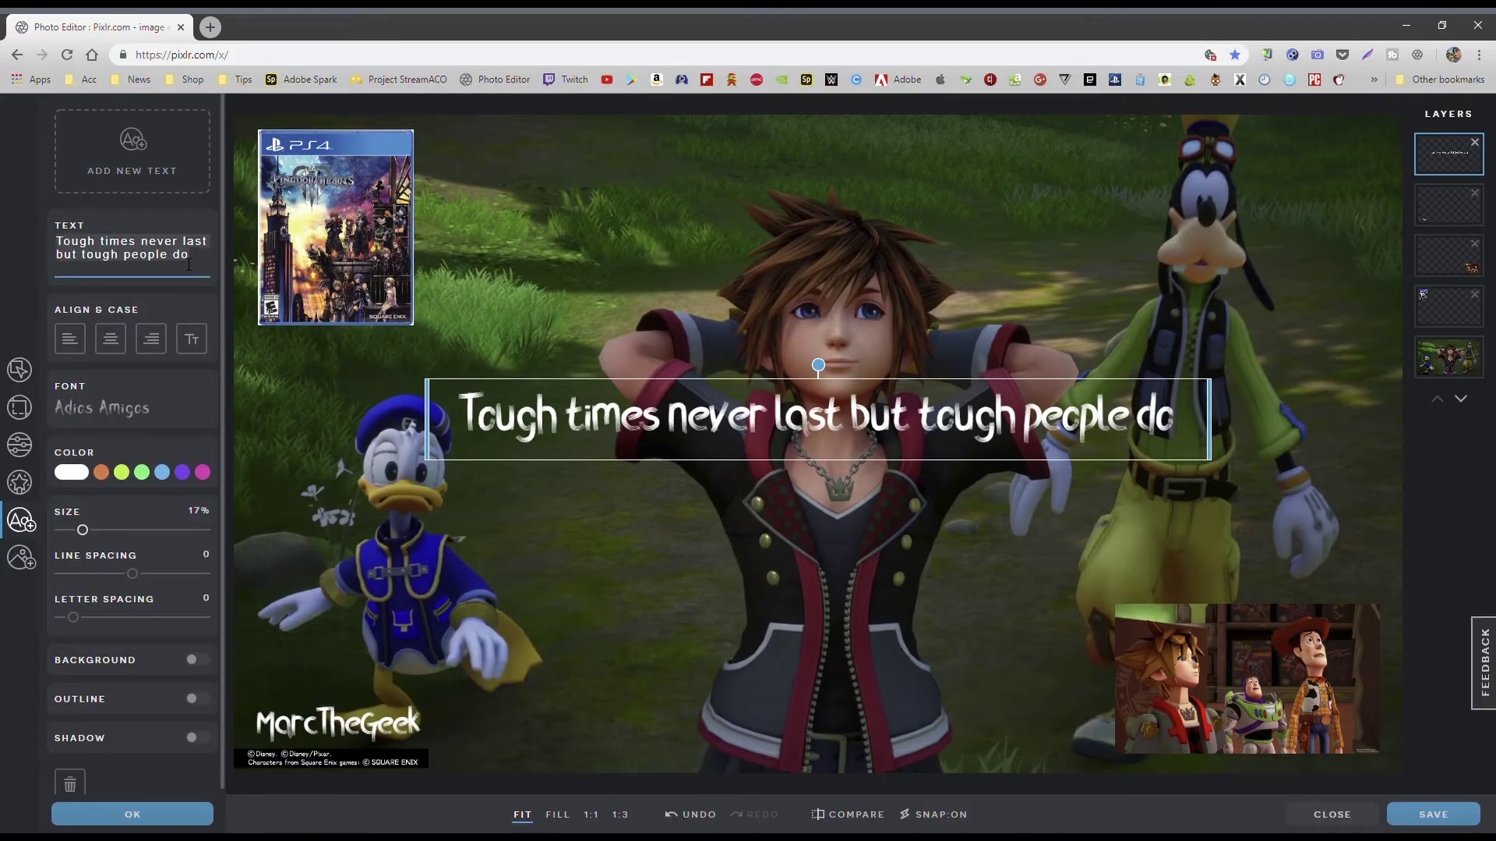
pyautogui.hotkey('ctrl', 'a')
pyautogui.write('Testing ')
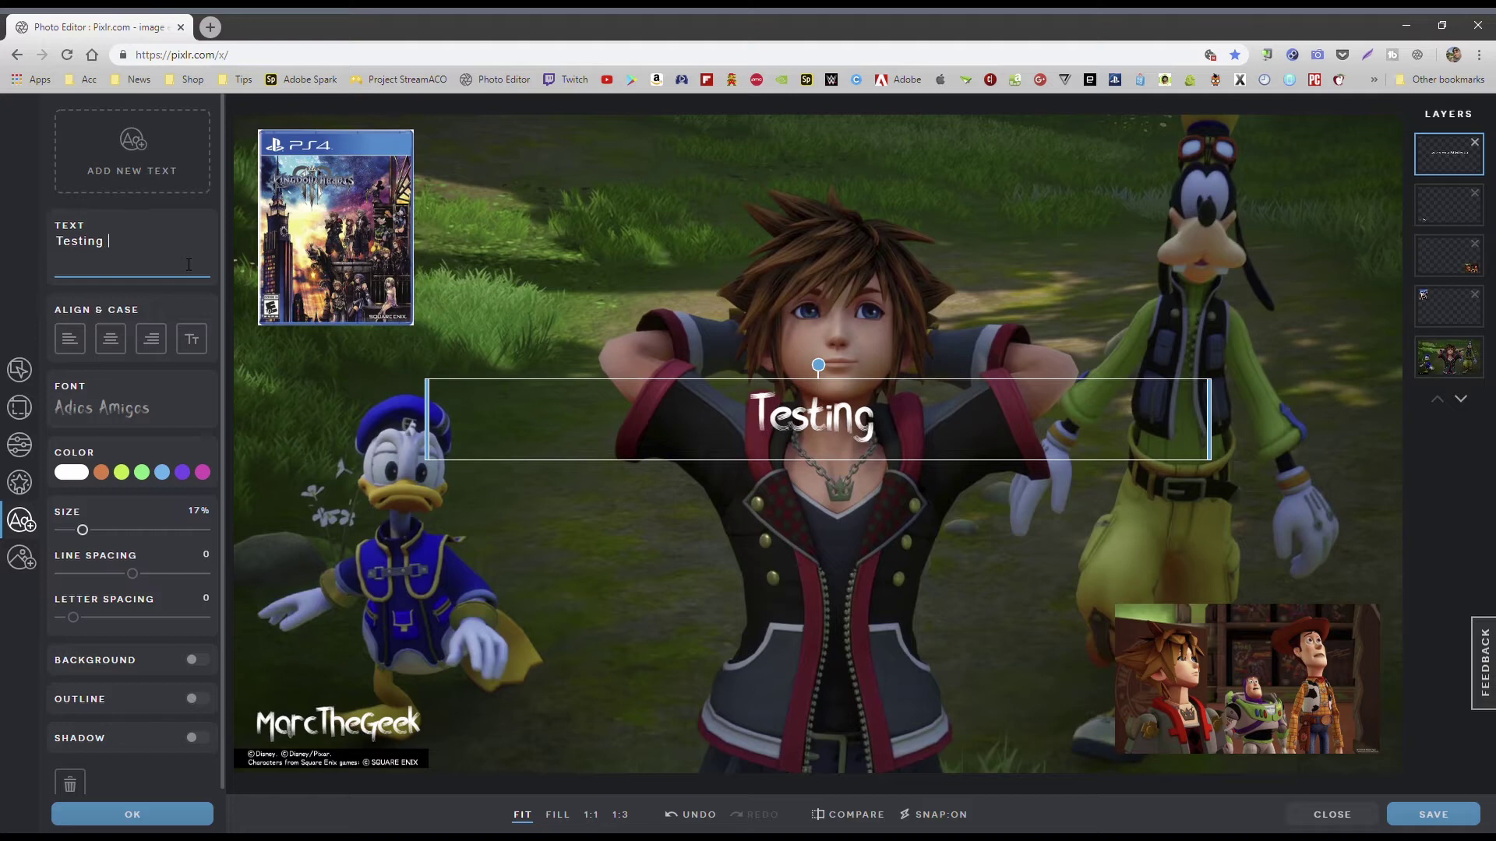
pyautogui.write('Ph')
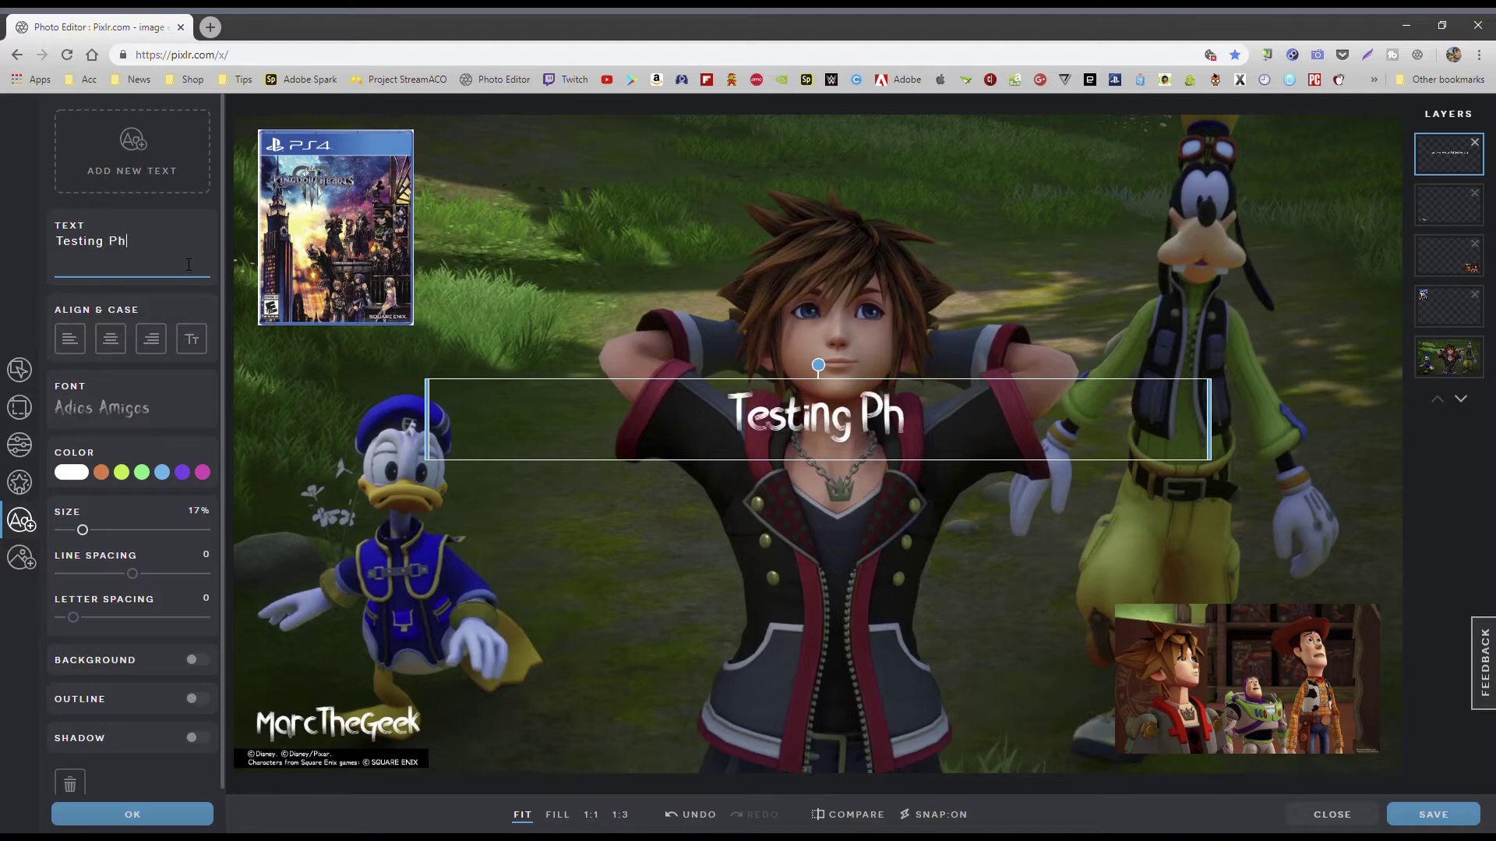
pyautogui.write('oto Ec')
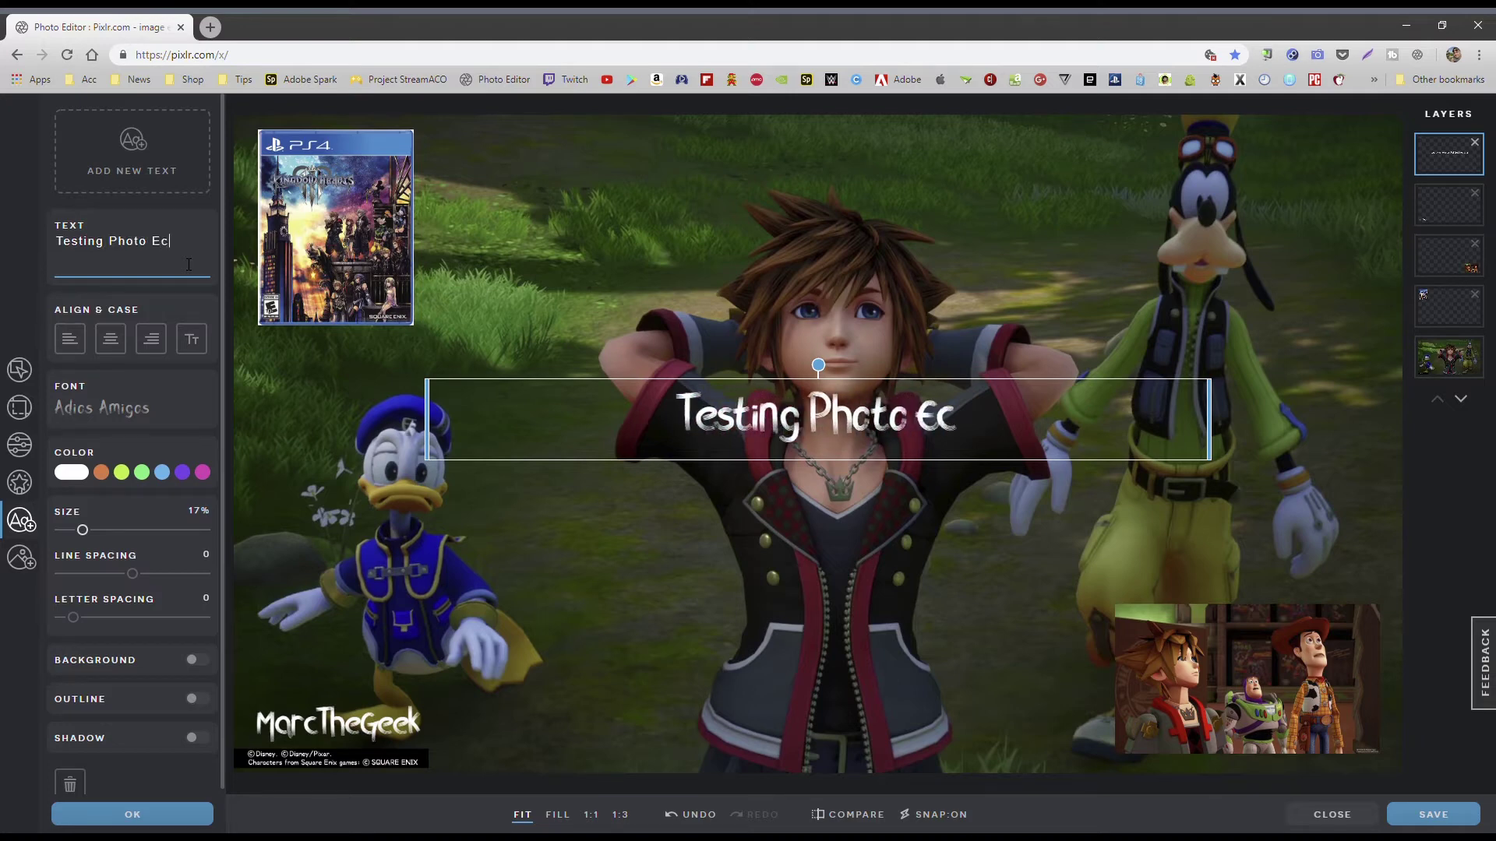
pyautogui.press('BackSpace')
pyautogui.write('dito')
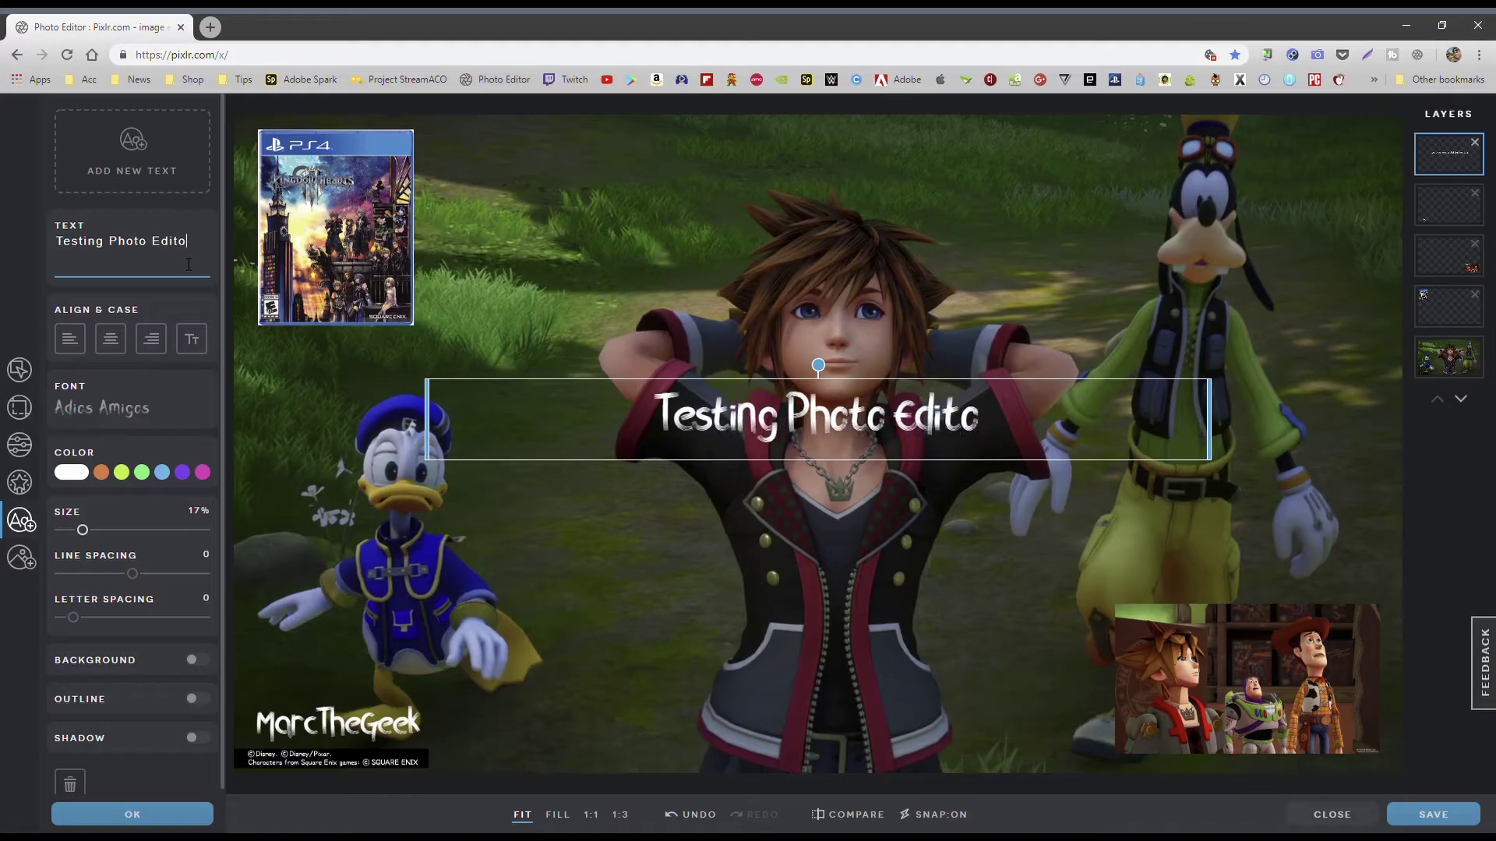
pyautogui.write('r PIXLR X')
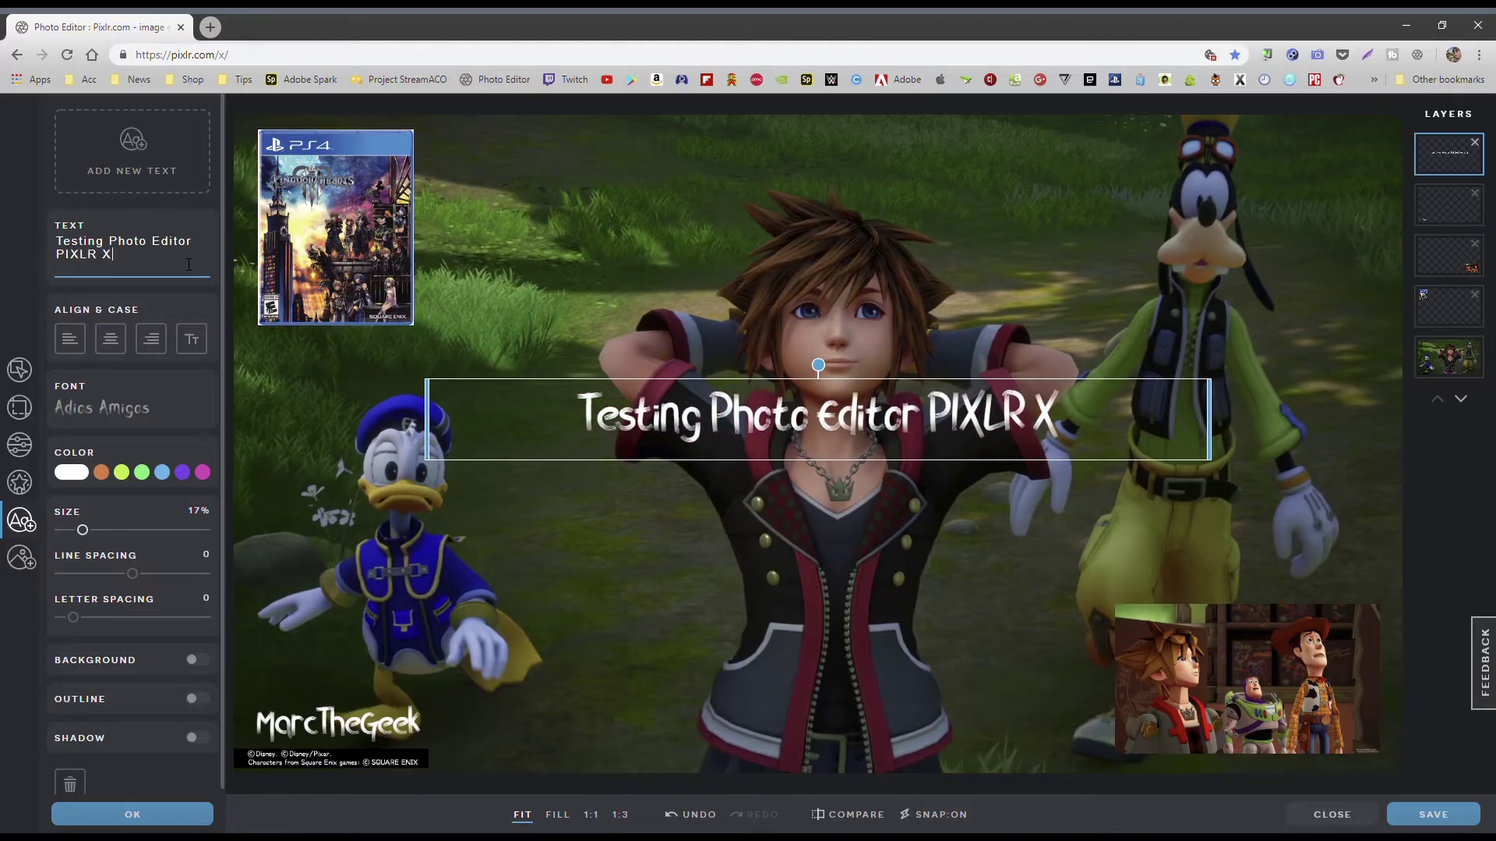
pyautogui.moveTo(1211, 421); pyautogui.dragTo(950, 434)
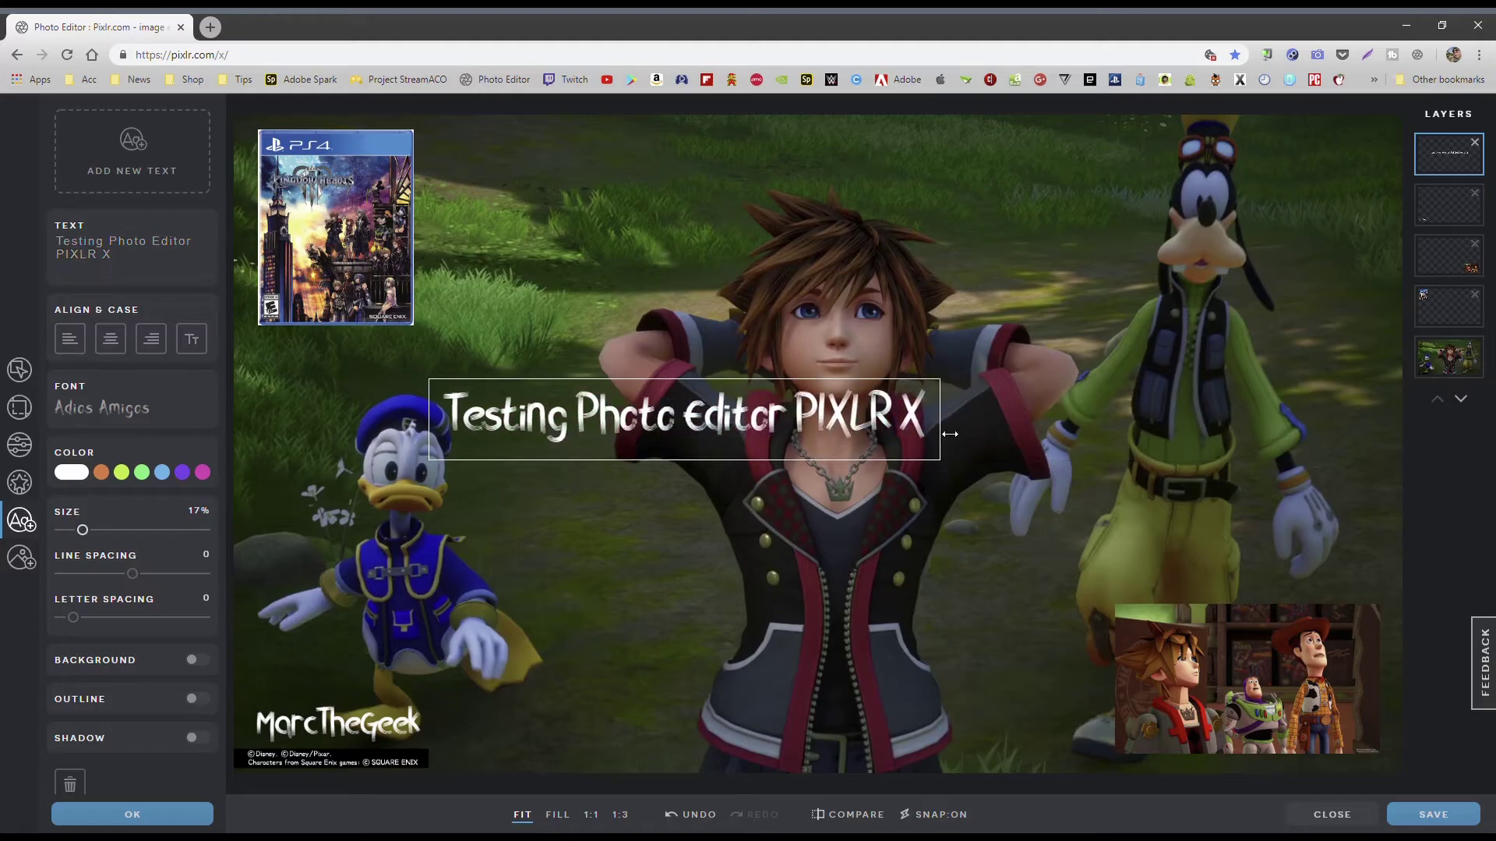
# Set the "Testing Photo Editor PIXLR X" text's font to Alvida and reopen that layer's text settings.
pyautogui.click(109, 419)
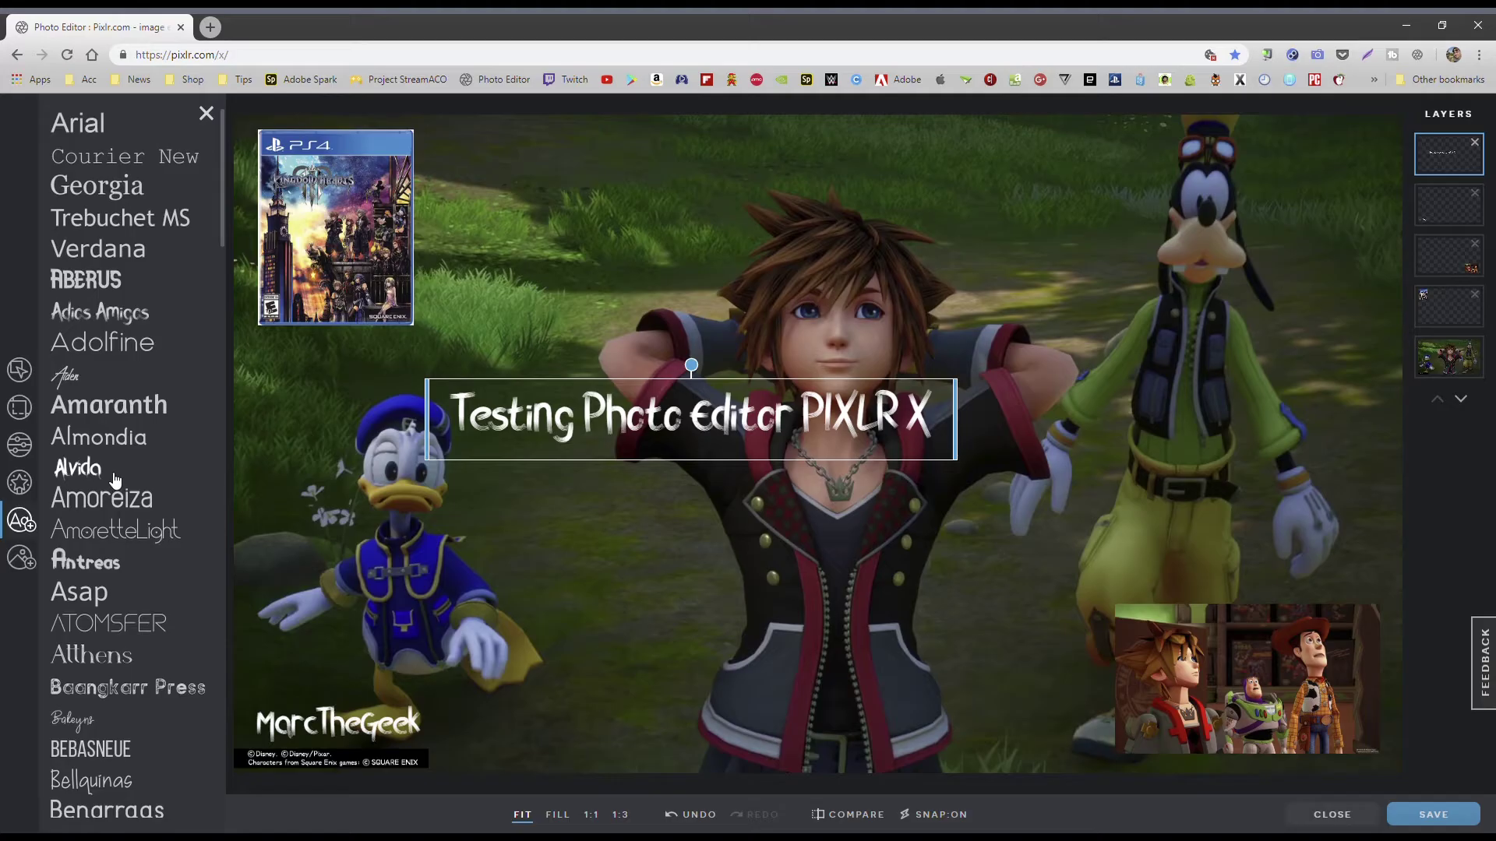
pyautogui.click(115, 475)
pyautogui.click(97, 420)
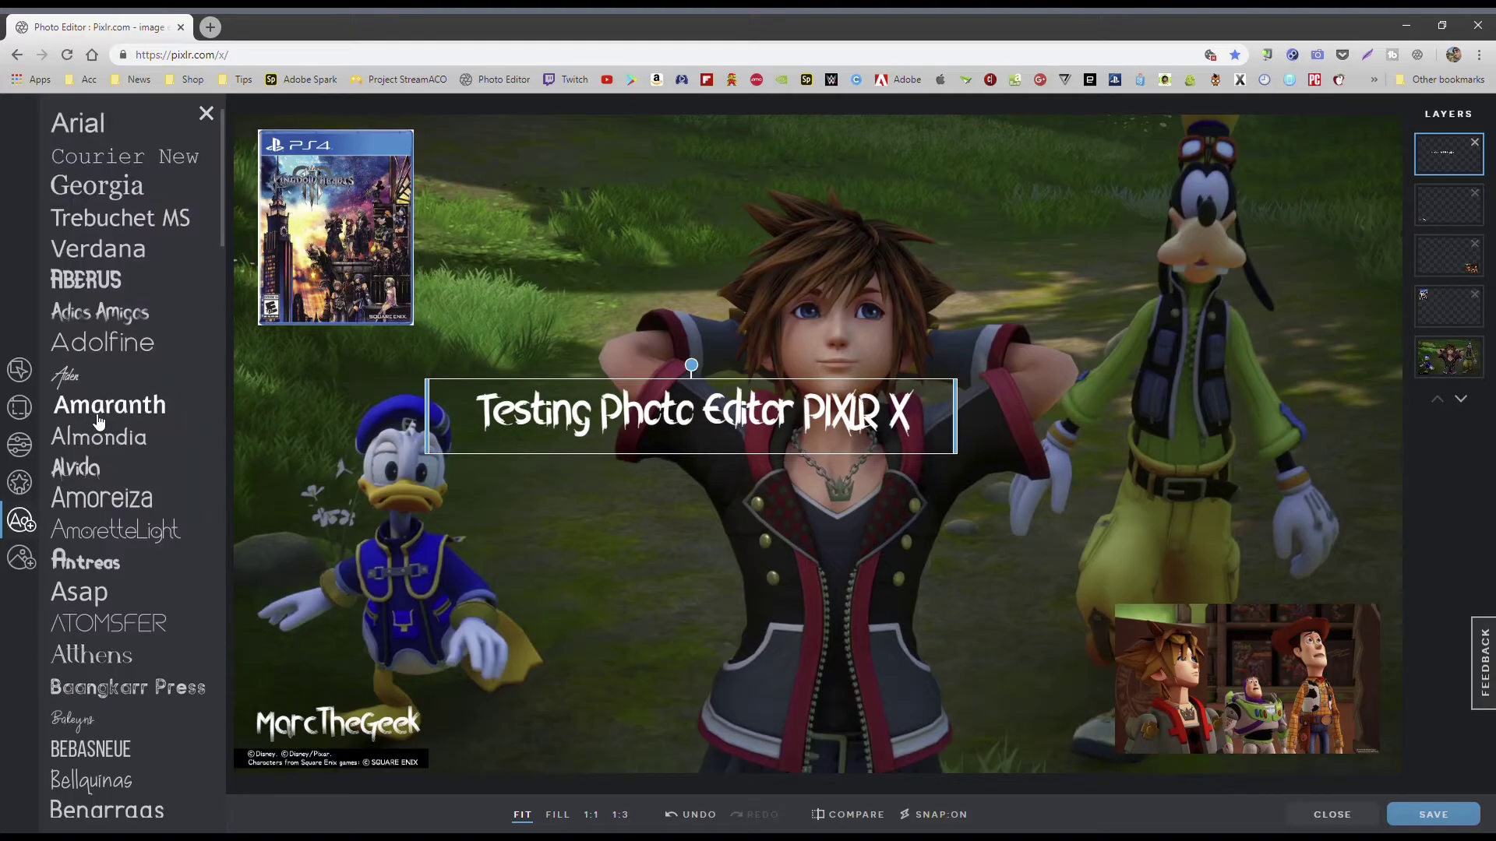
pyautogui.click(857, 346)
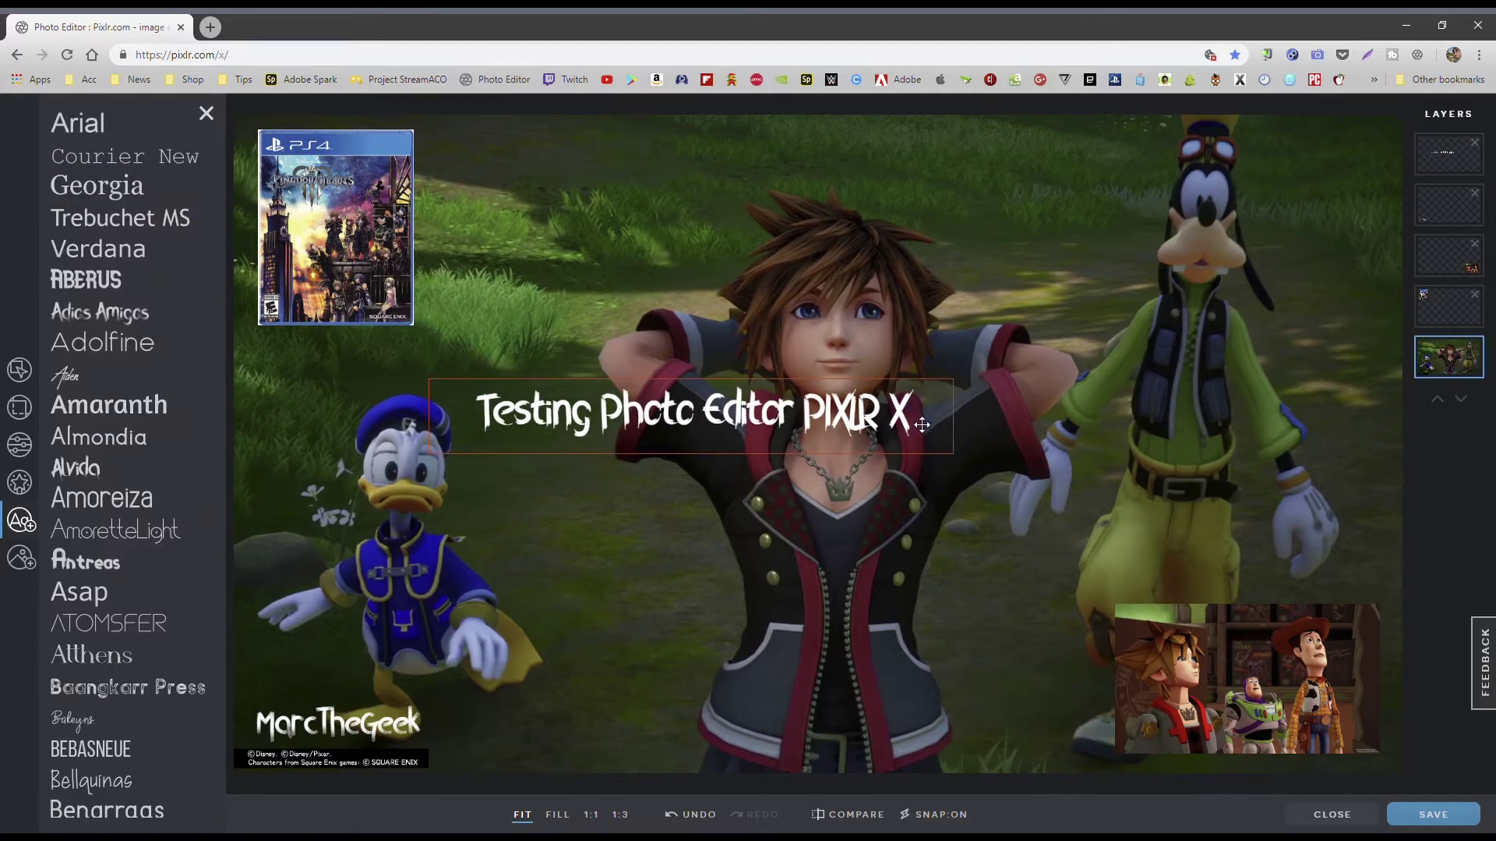
pyautogui.click(118, 521)
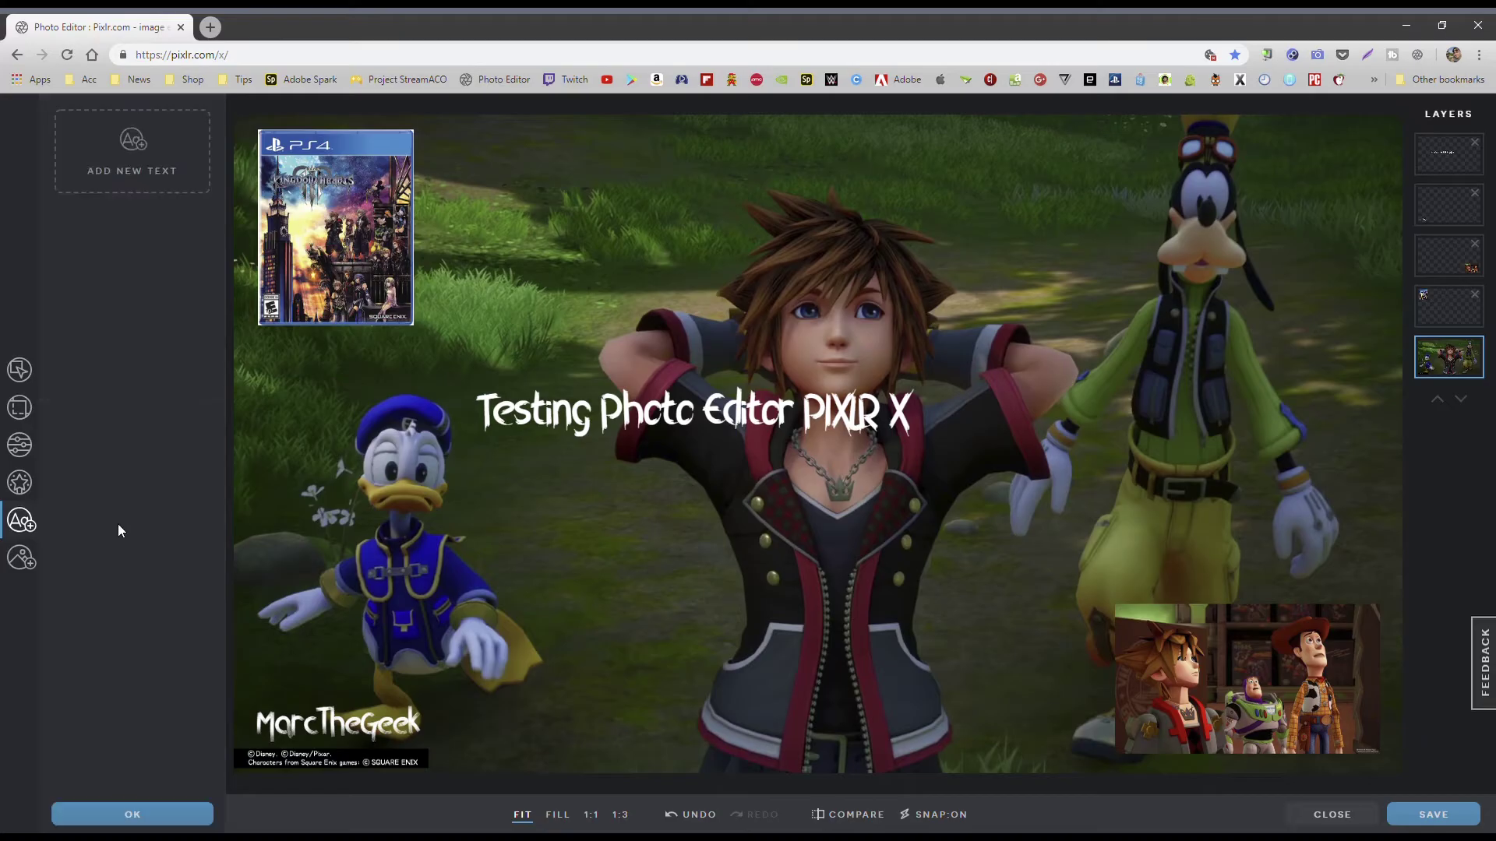
pyautogui.click(21, 521)
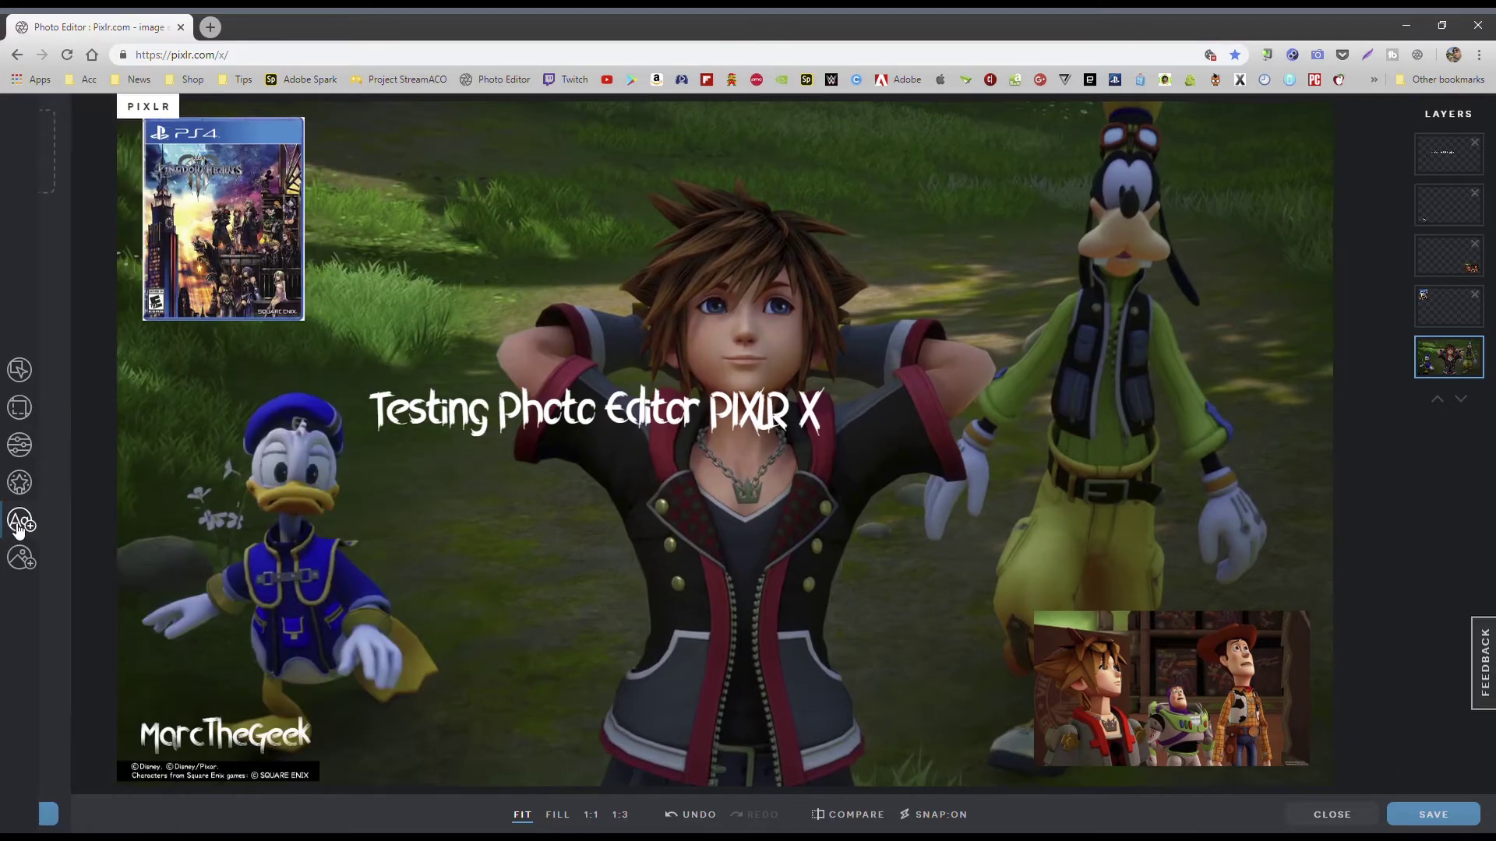
pyautogui.click(416, 419)
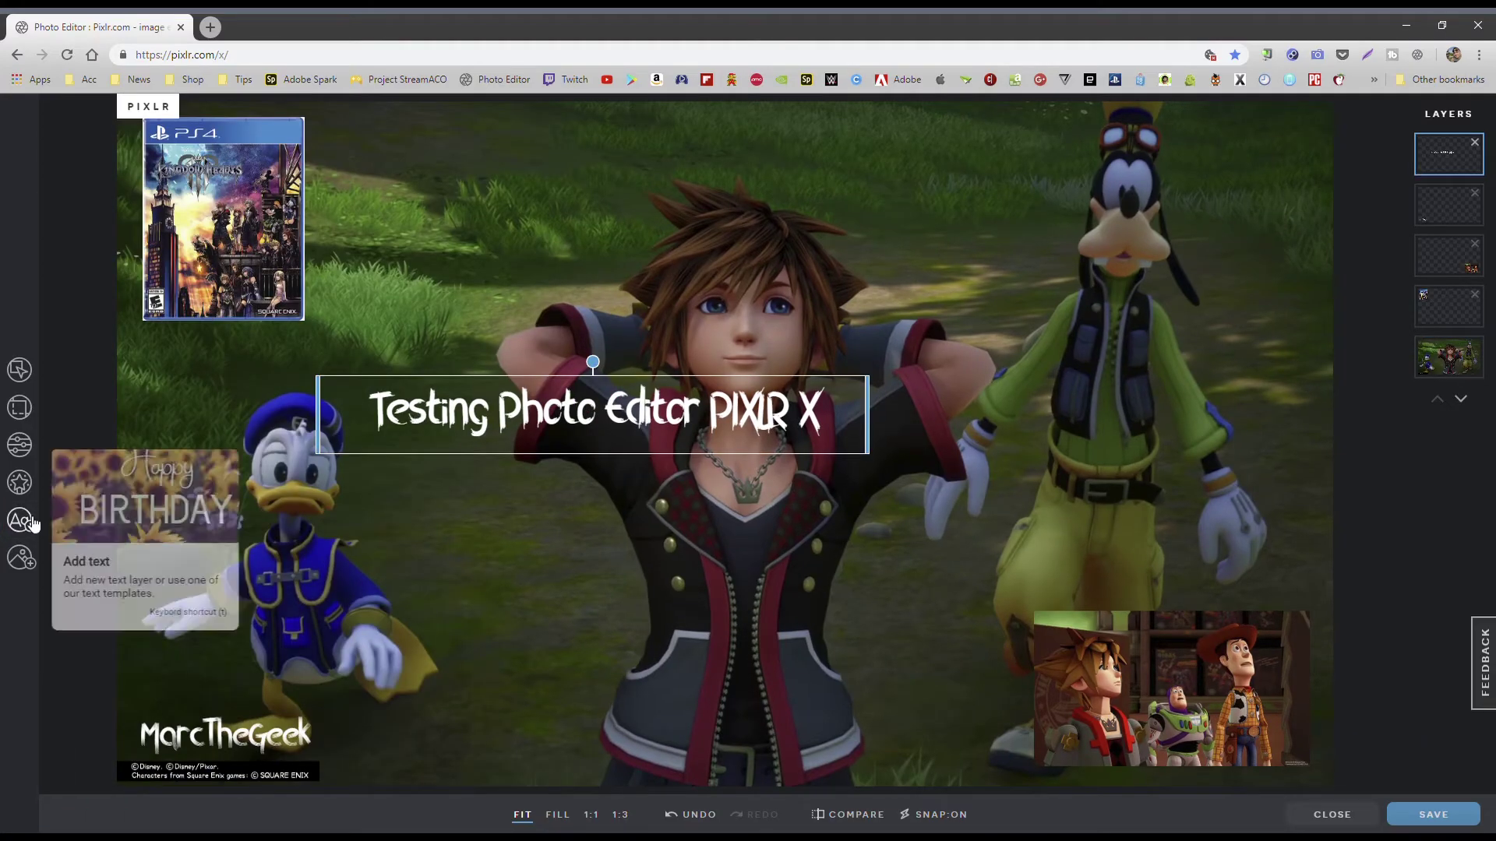
pyautogui.click(22, 521)
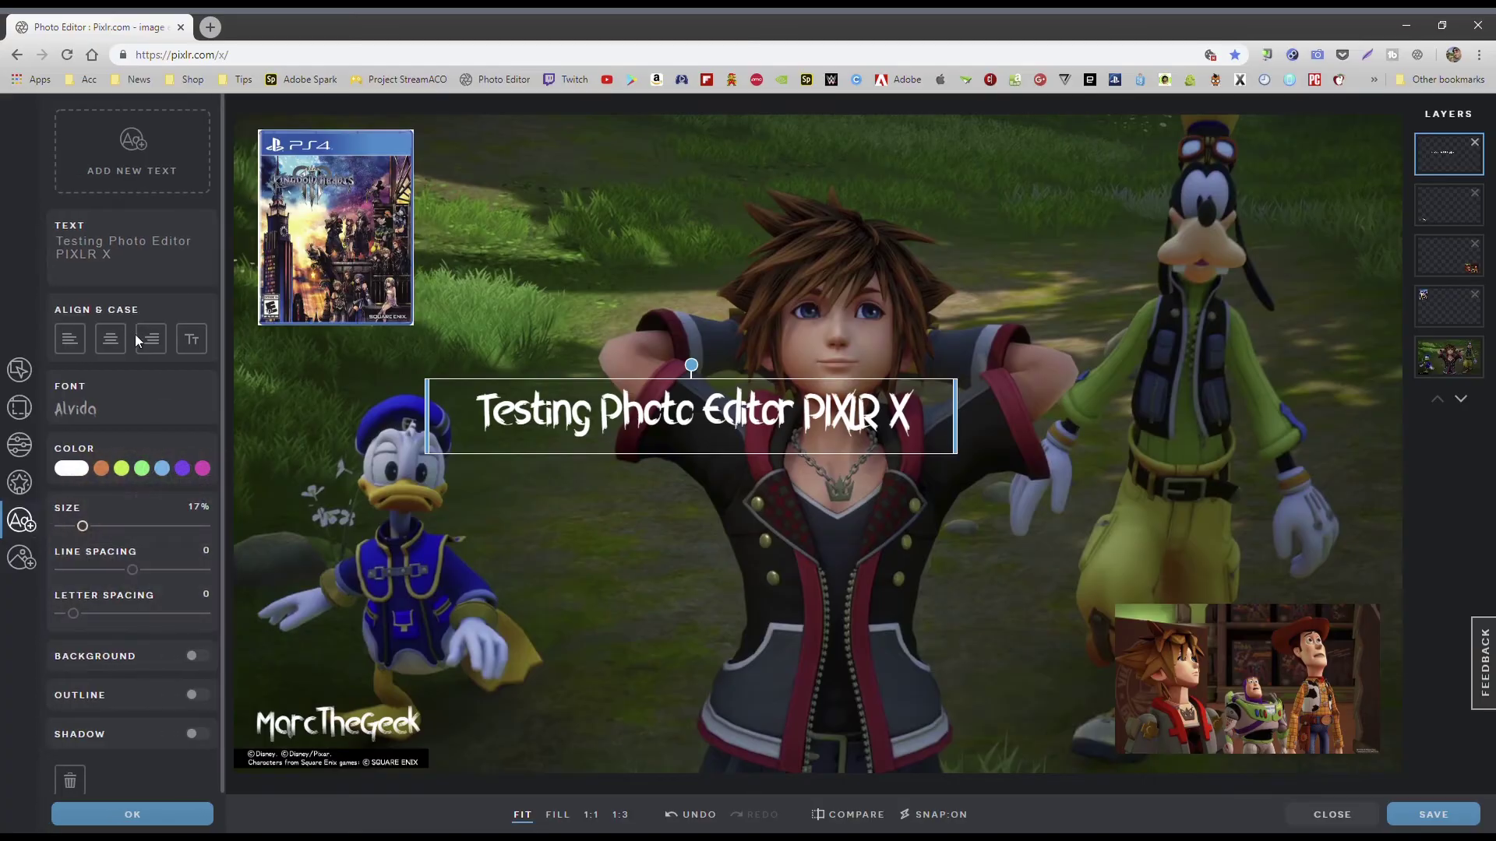
# Try the AmoretteLight and Bebasneue fonts on the "Testing Photo Editor PIXLR X" text, and return it to Alvida.
pyautogui.click(102, 405)
pyautogui.click(152, 528)
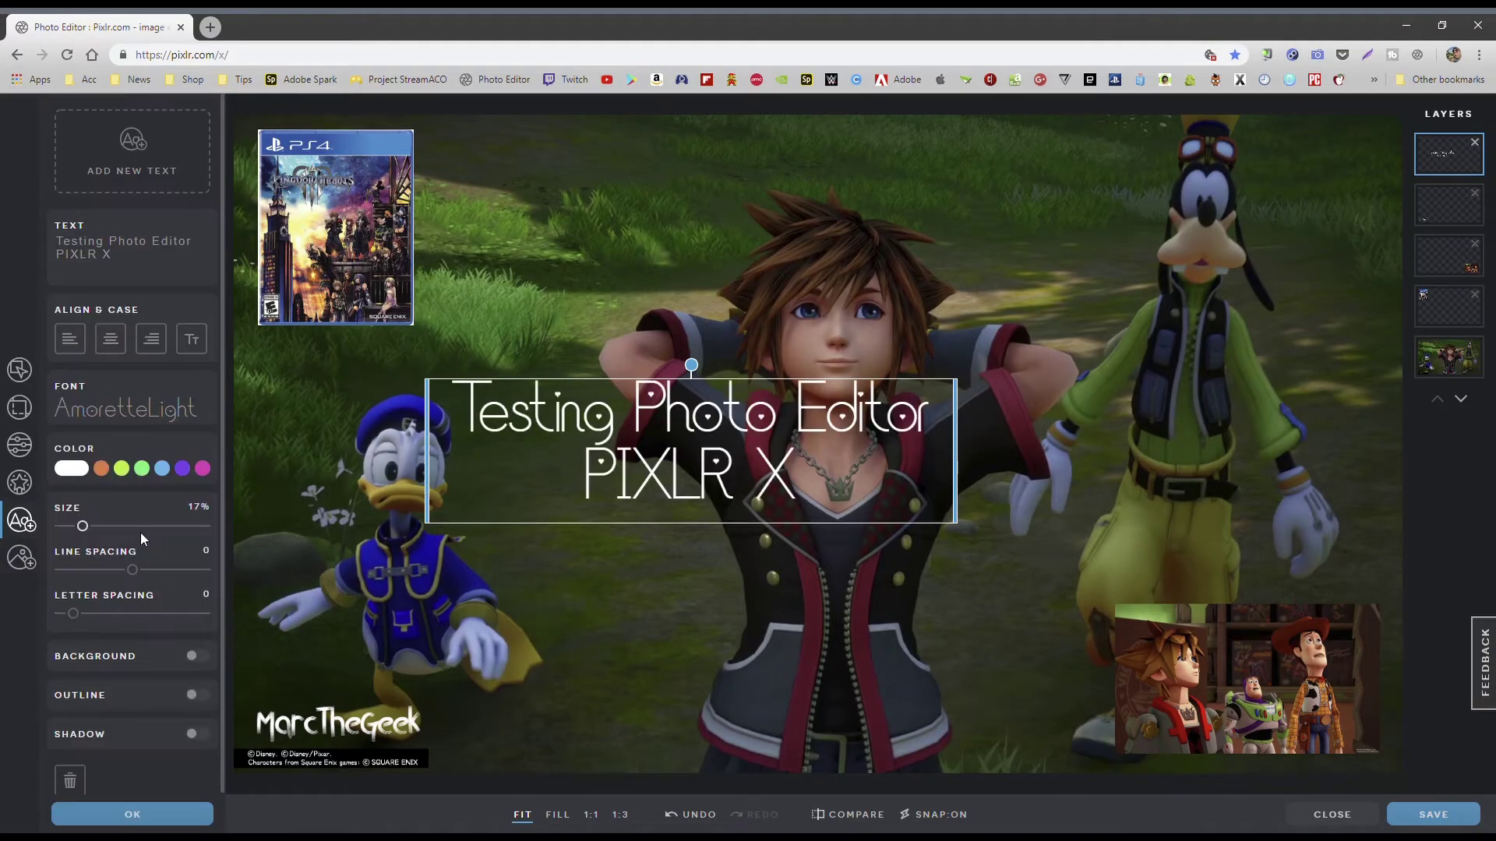
pyautogui.click(164, 411)
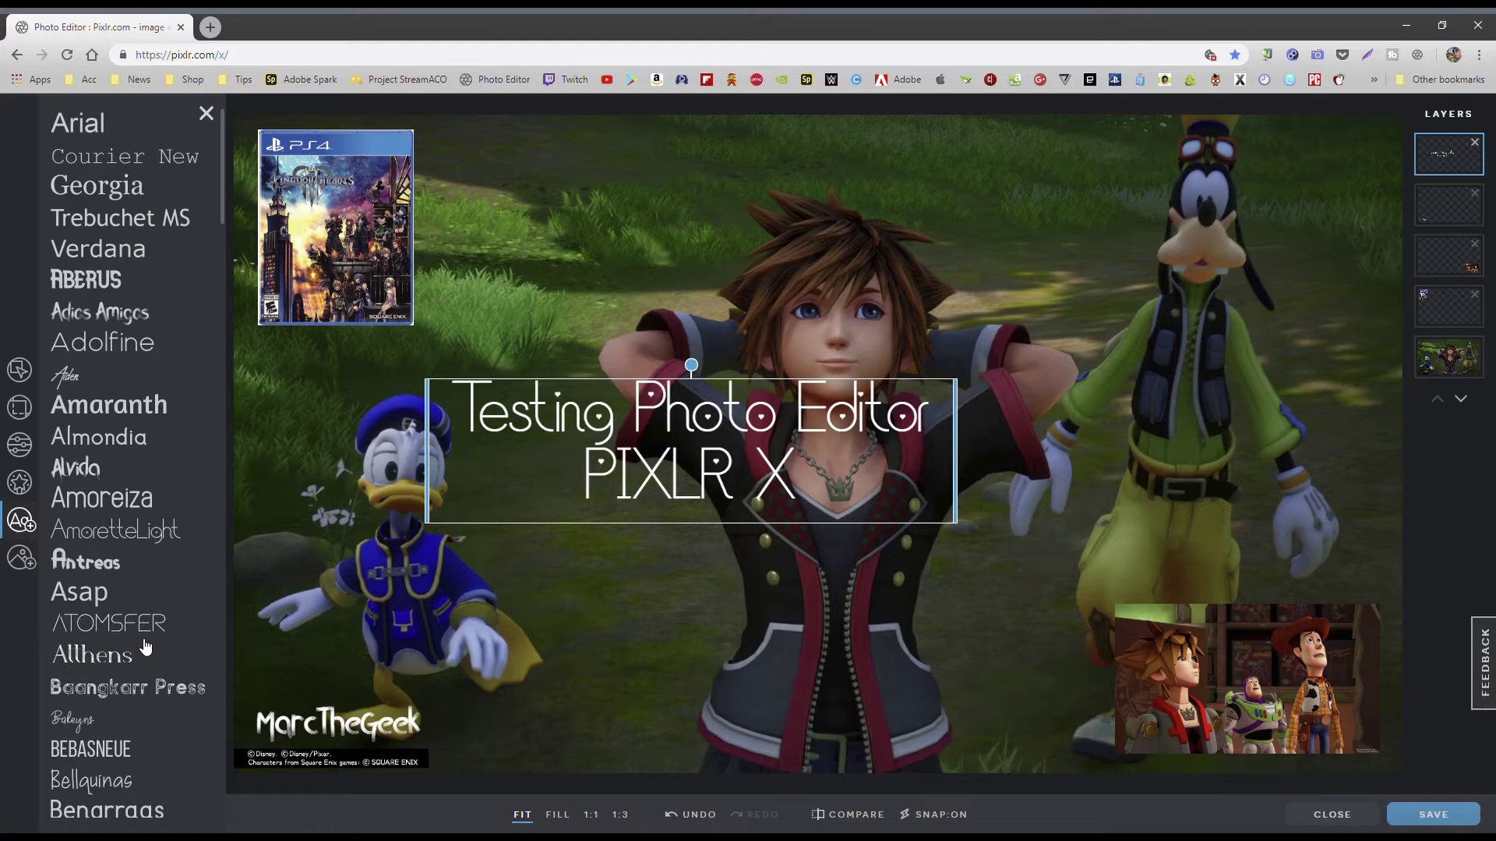
pyautogui.scroll(-3, 152, 592)
pyautogui.click(149, 517)
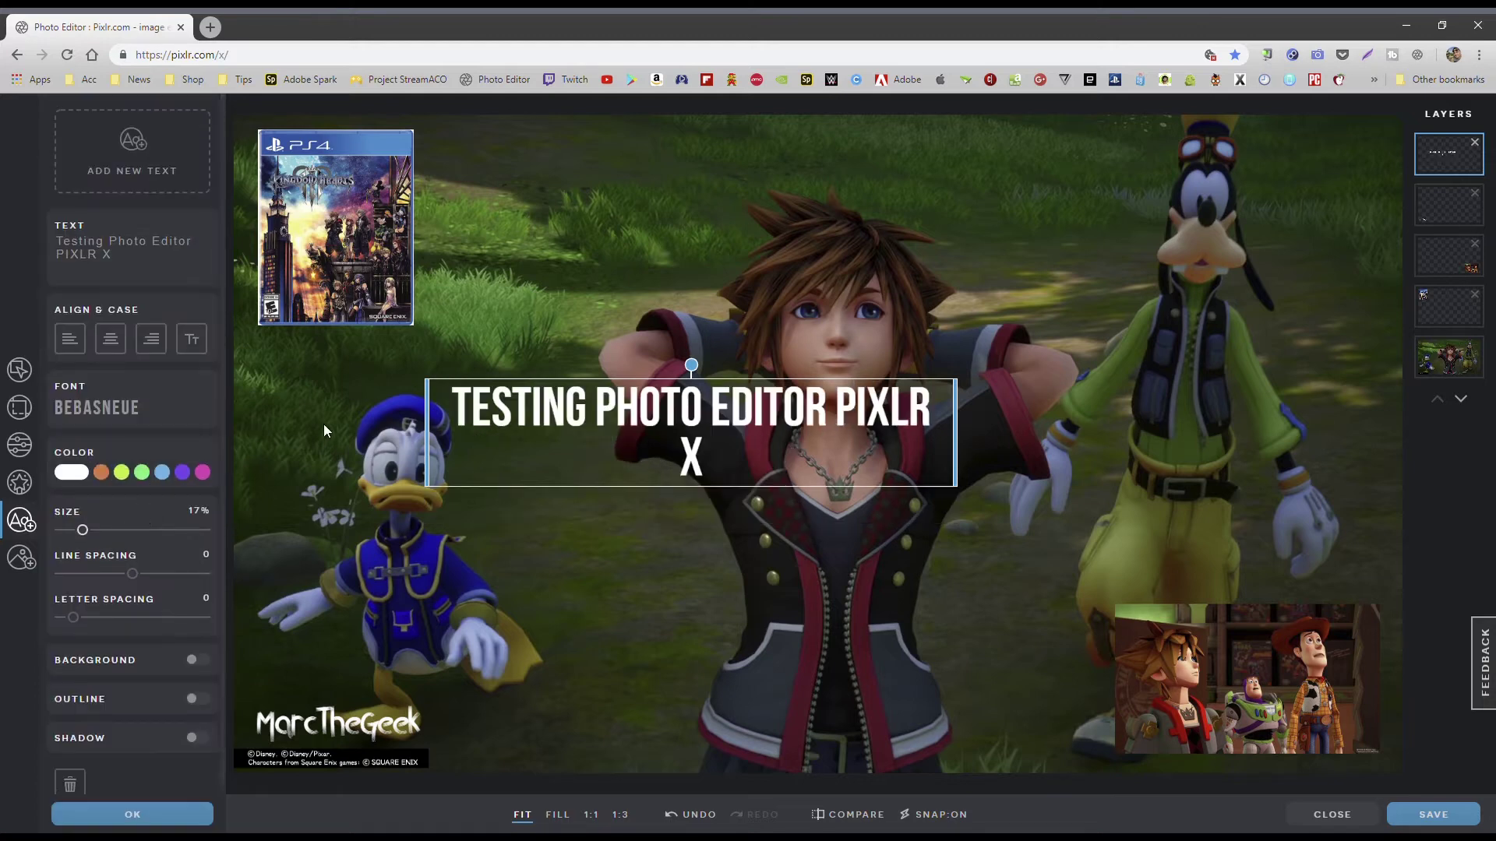
pyautogui.click(121, 411)
pyautogui.scroll(3, 121, 413)
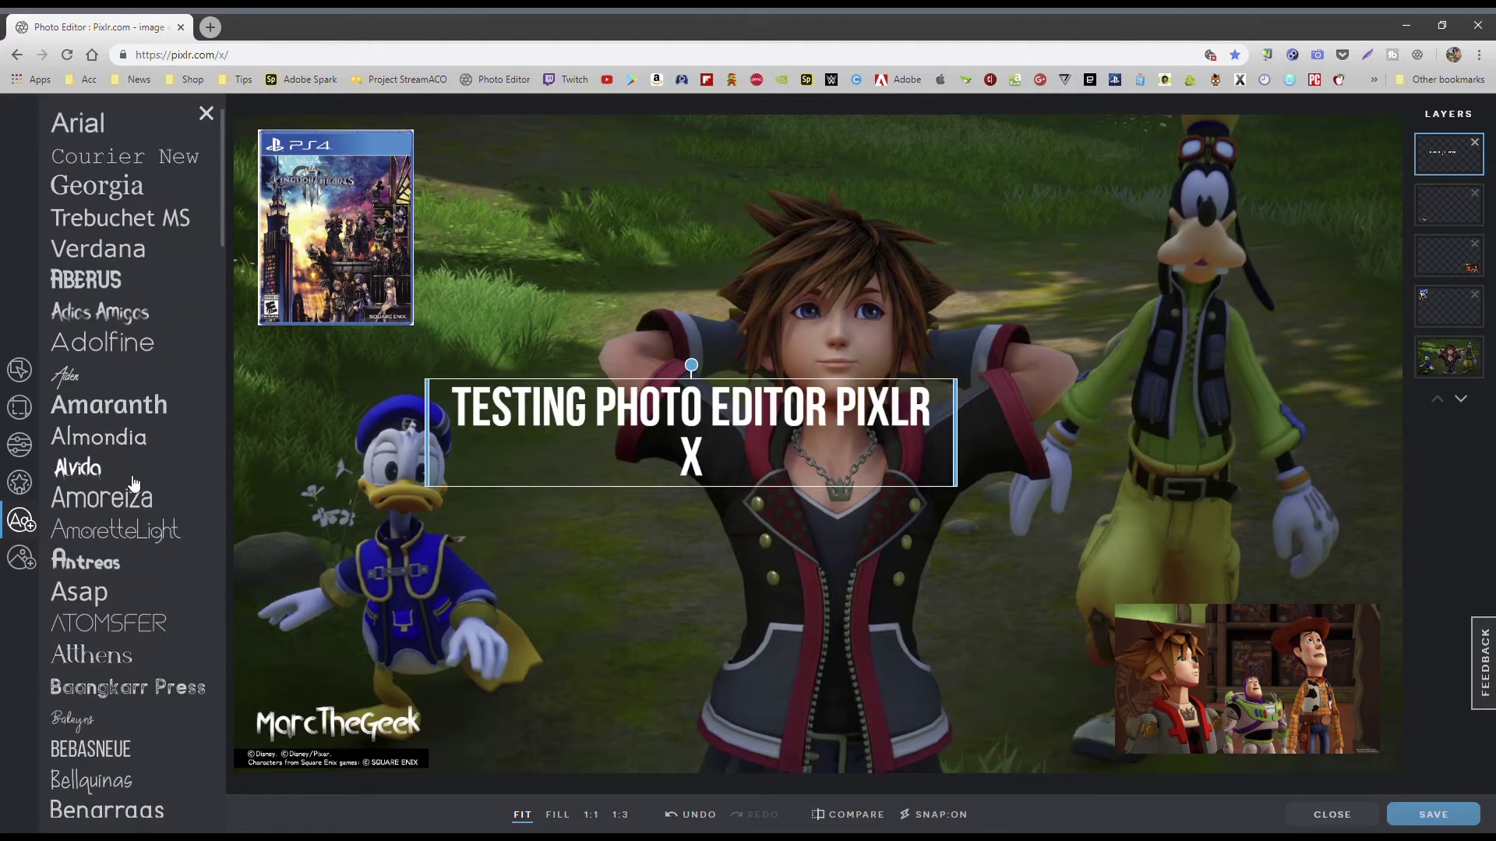
pyautogui.click(81, 471)
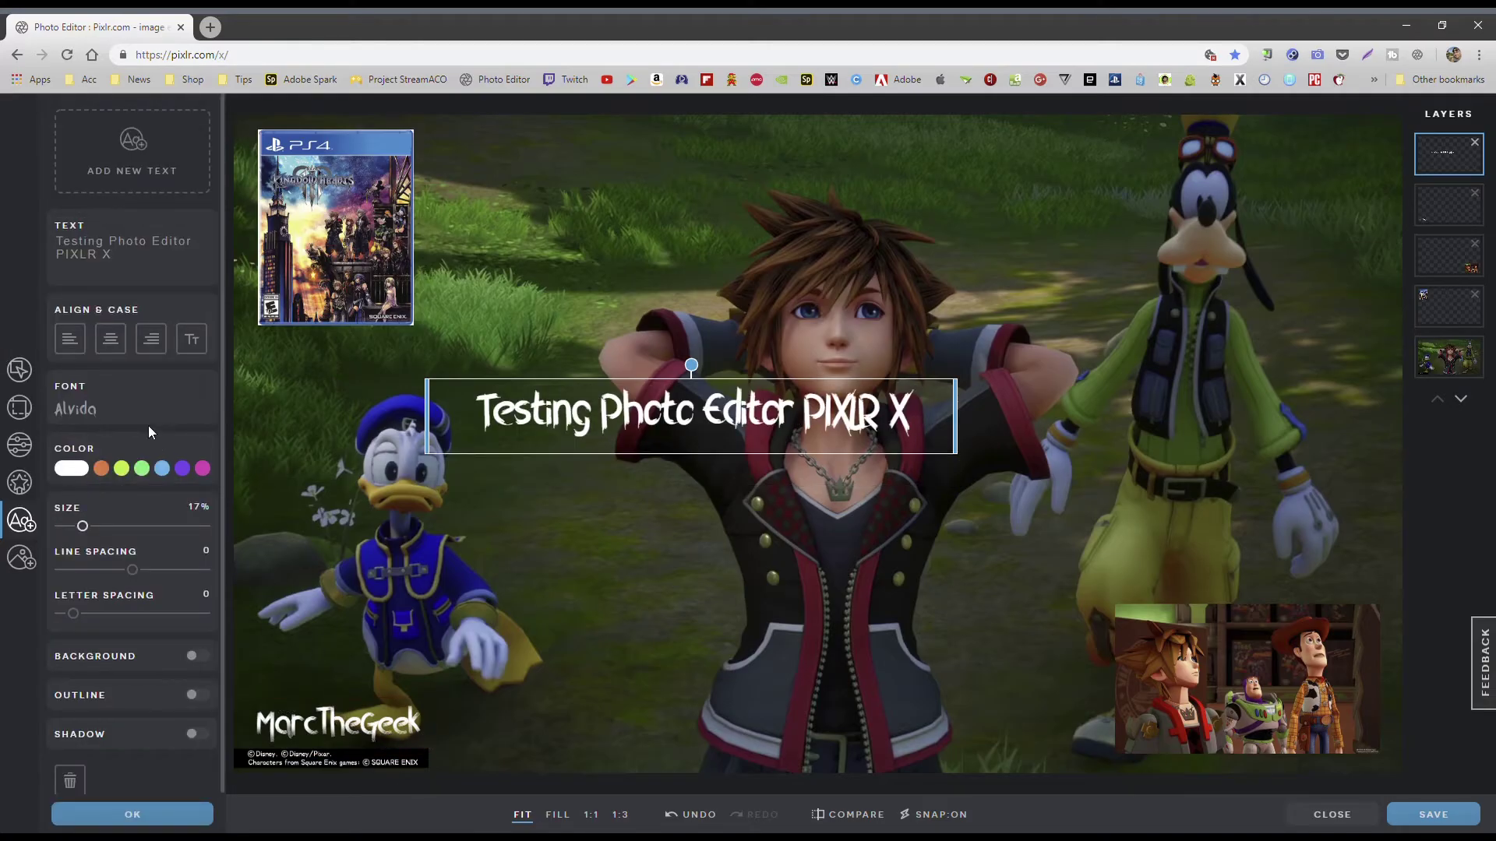
# Try orange, other preset colors and light blue #7EBAC7 on the "Testing Photo Editor PIXLR X" text, and return it to white.
pyautogui.click(102, 469)
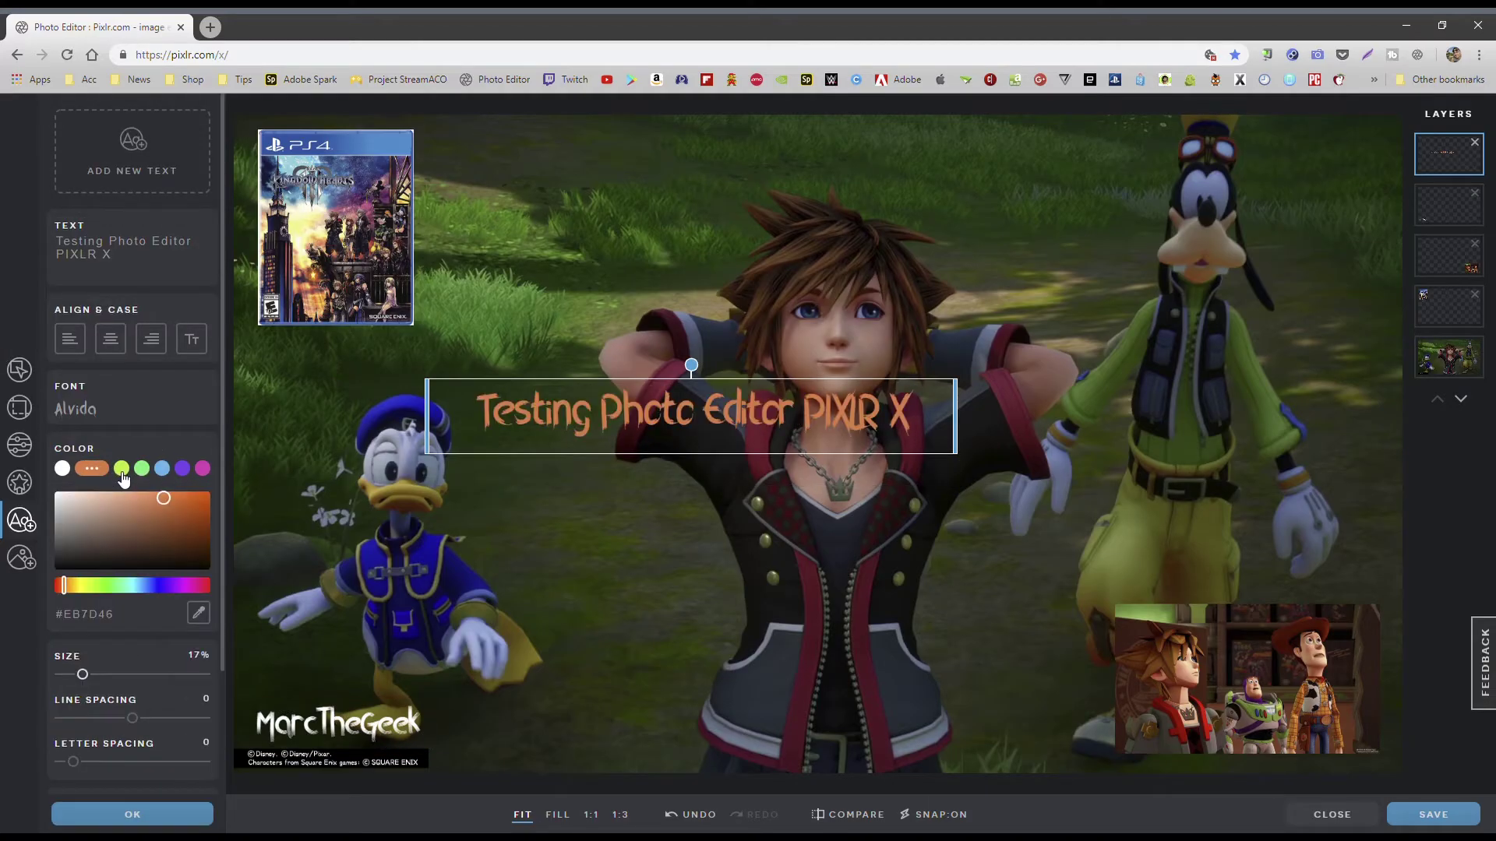
pyautogui.click(126, 470)
pyautogui.click(162, 470)
pyautogui.click(192, 469)
pyautogui.click(203, 468)
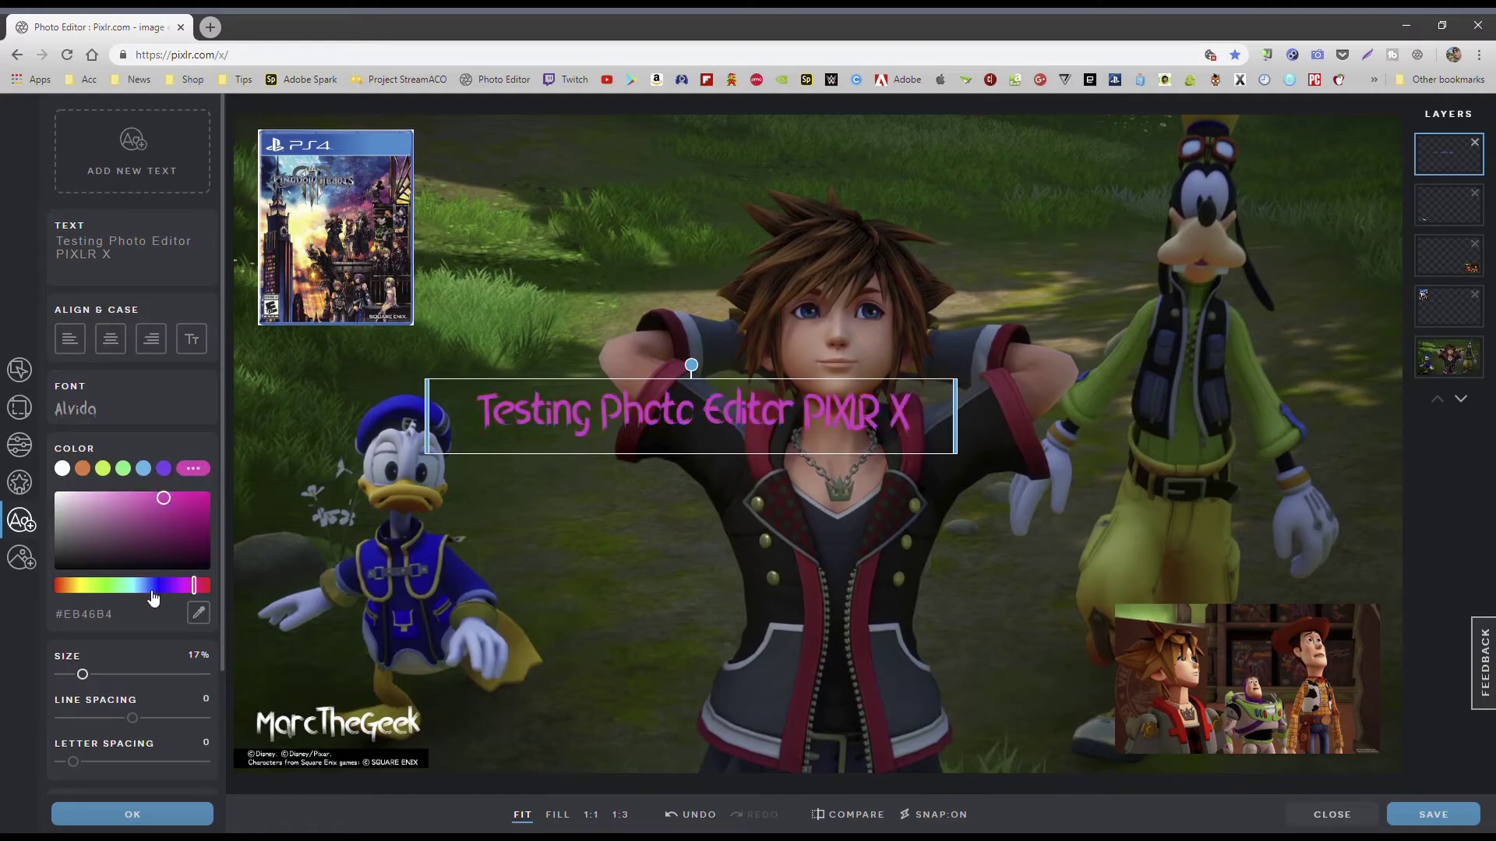
pyautogui.moveTo(193, 590); pyautogui.dragTo(138, 594)
pyautogui.click(112, 509)
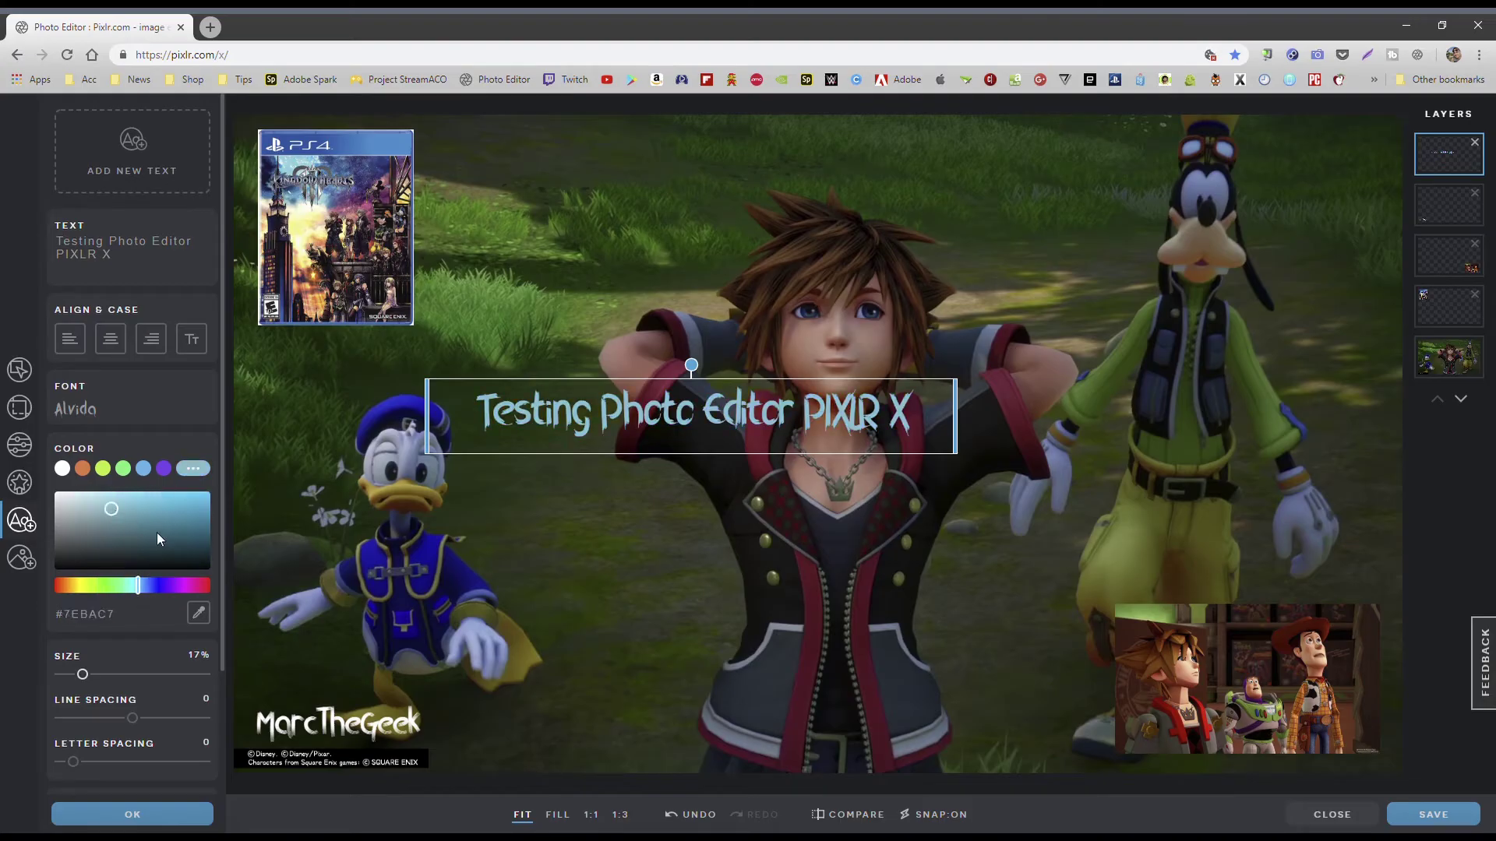
pyautogui.click(110, 624)
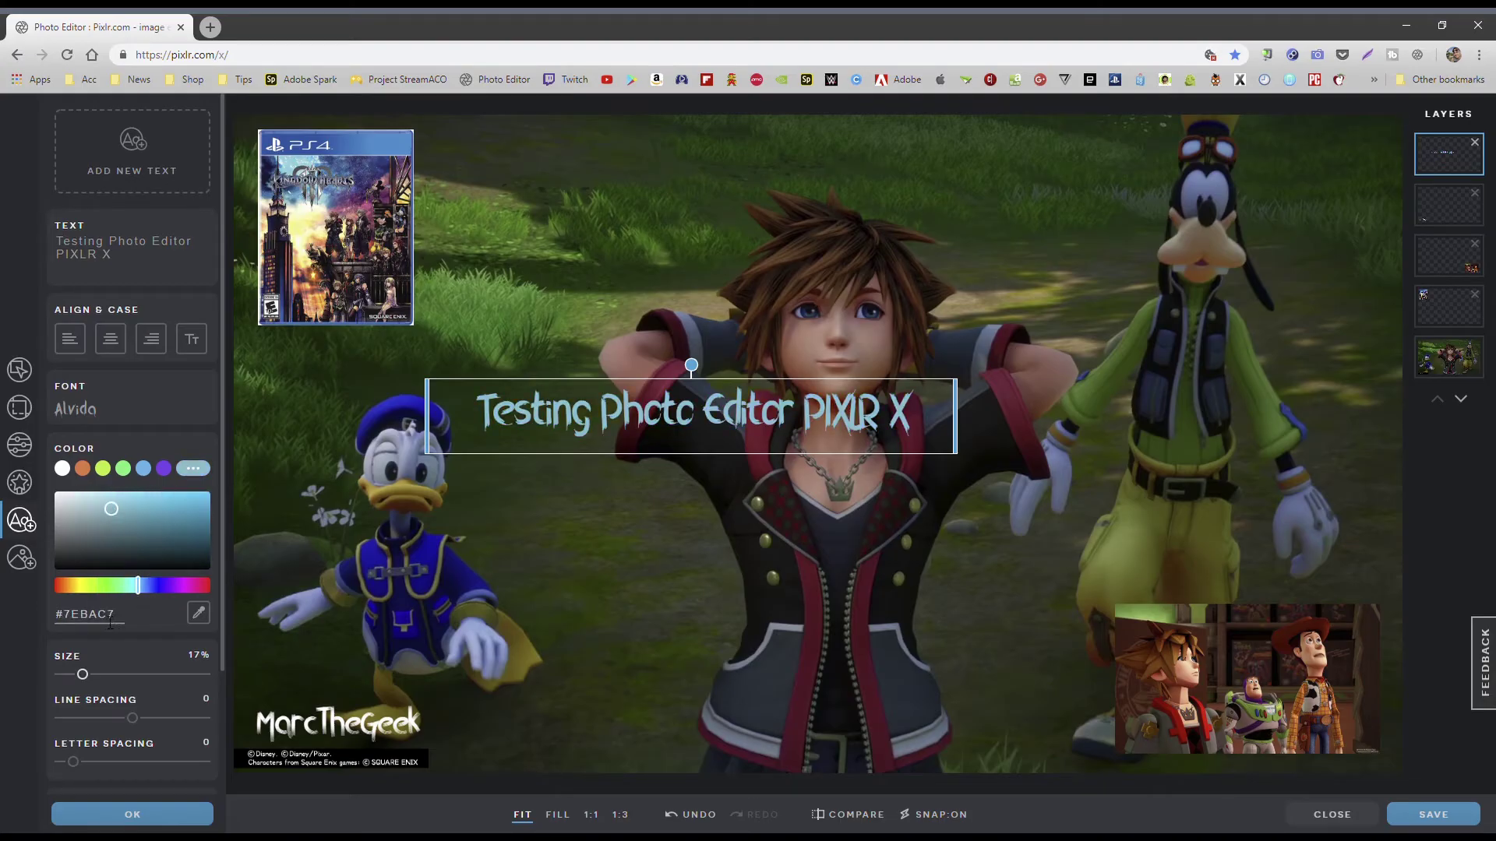
pyautogui.click(68, 471)
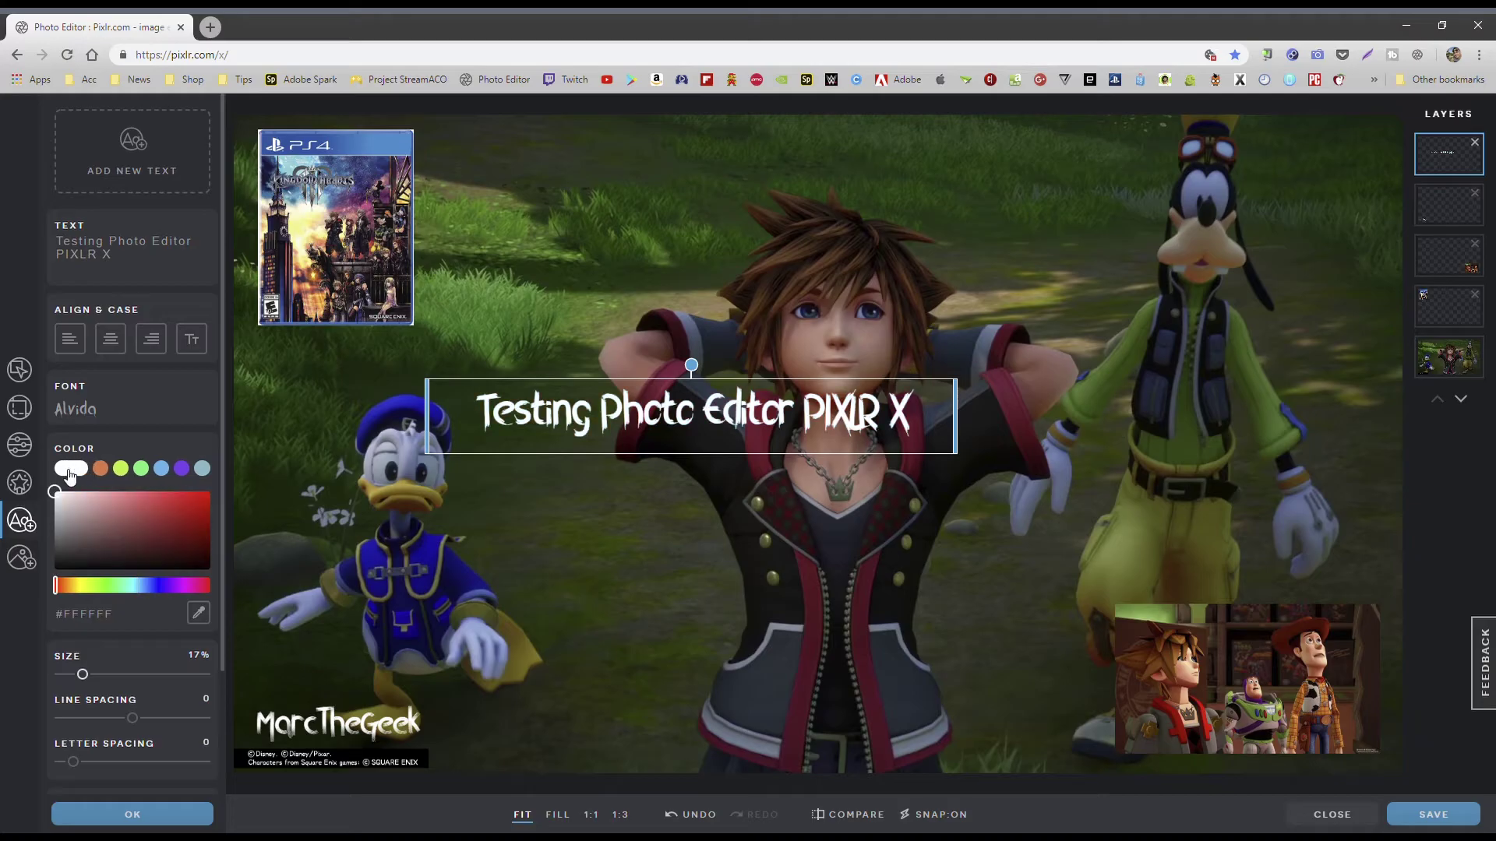
# Set the "Testing Photo Editor PIXLR X" text's line spacing to 4 and its letter spacing to 2.
pyautogui.scroll(-2, 119, 546)
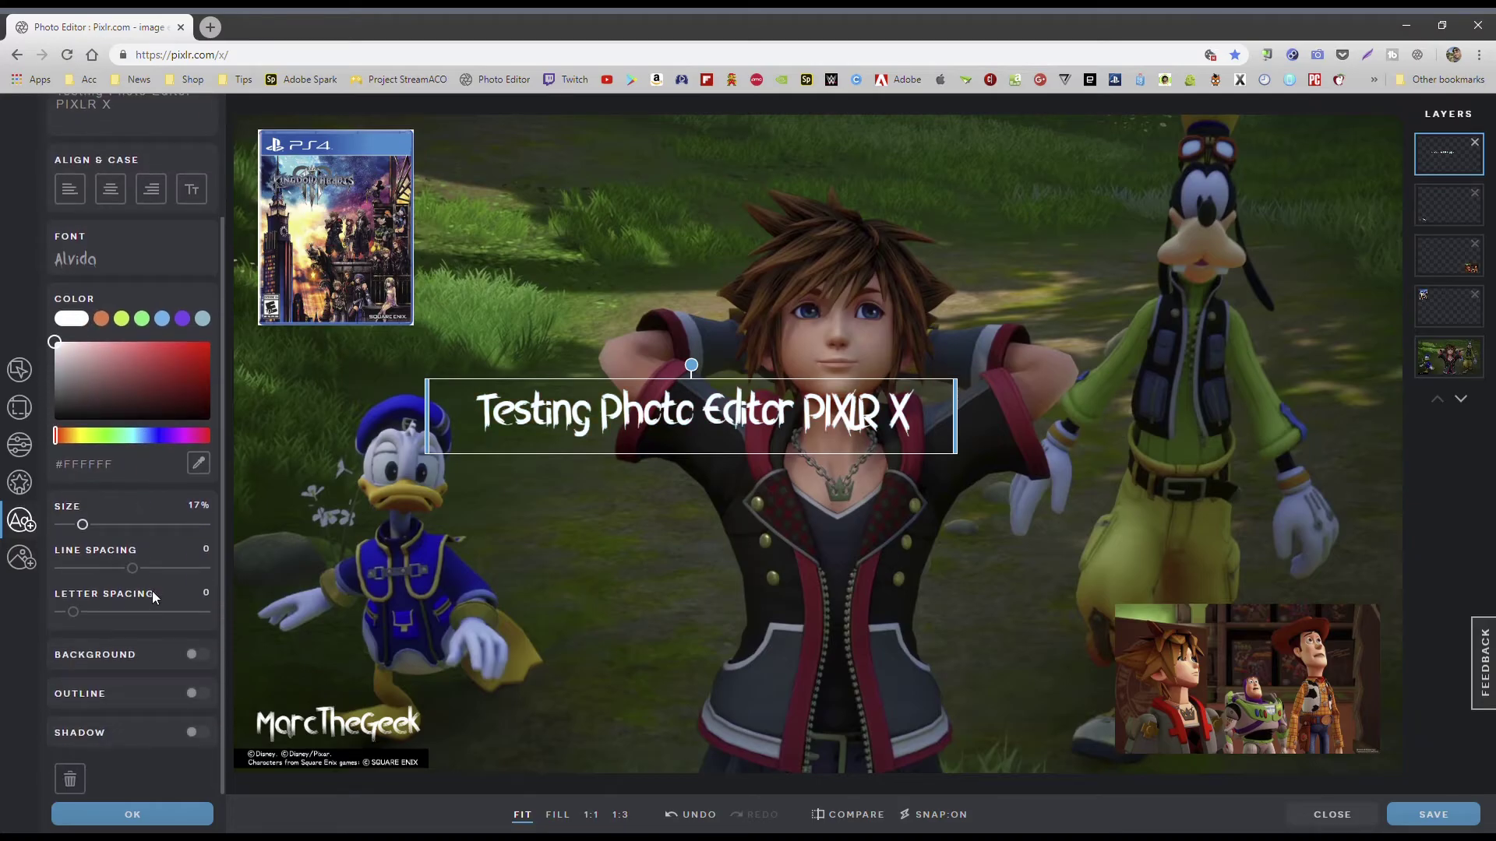
pyautogui.moveTo(132, 568)
pyautogui.mouseDown()
pyautogui.moveTo(165, 575)
pyautogui.moveTo(137, 577)
pyautogui.mouseUp()
pyautogui.moveTo(75, 615)
pyautogui.mouseDown()
pyautogui.moveTo(116, 621)
pyautogui.moveTo(83, 627)
pyautogui.mouseUp()
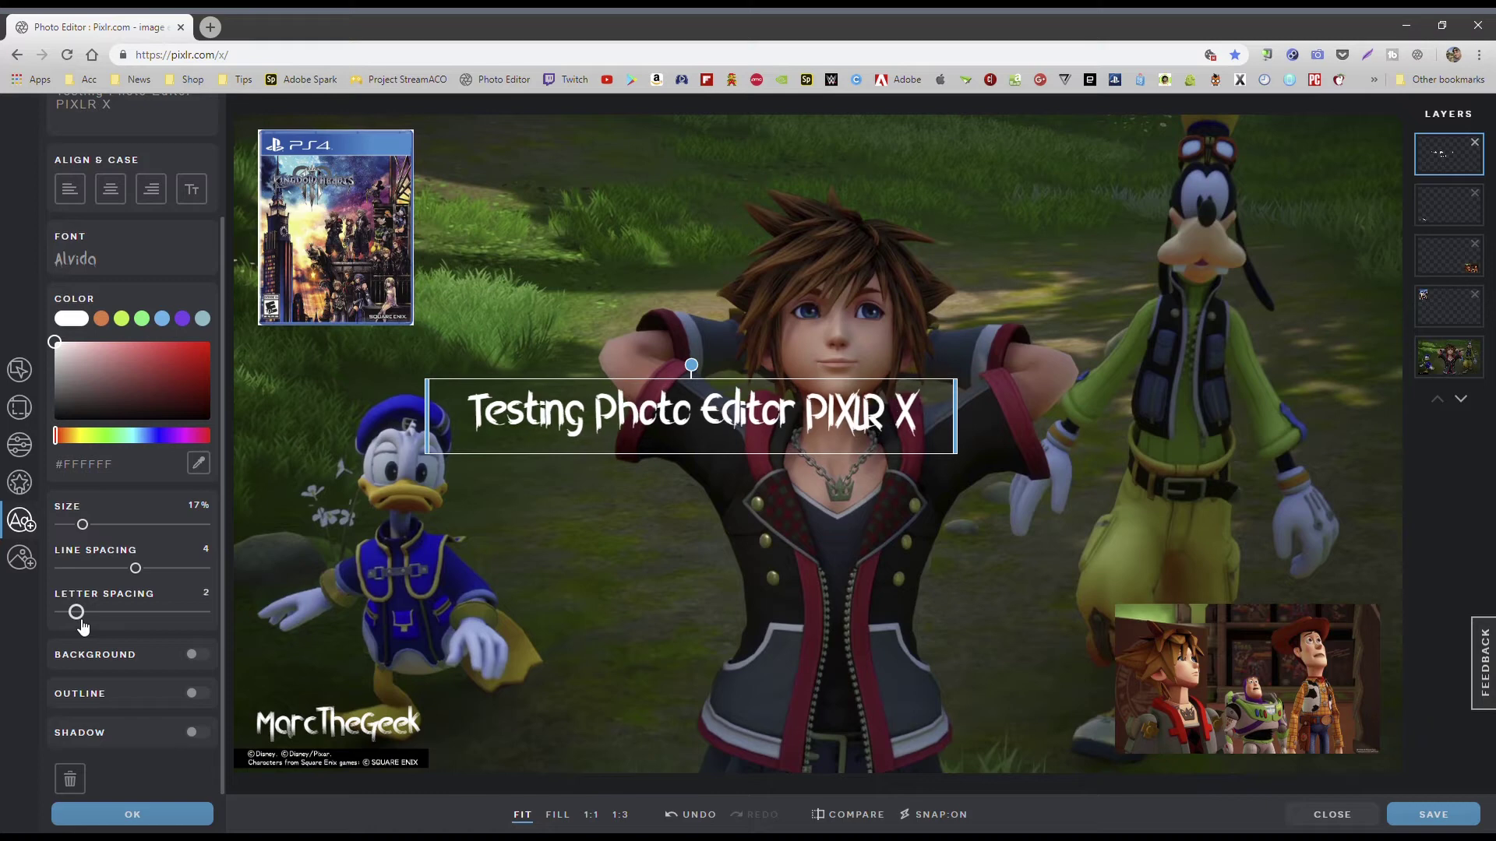
# Try a background, an outline and a shadow on the "Testing Photo Editor PIXLR X" text, switching each one off again.
pyautogui.click(198, 655)
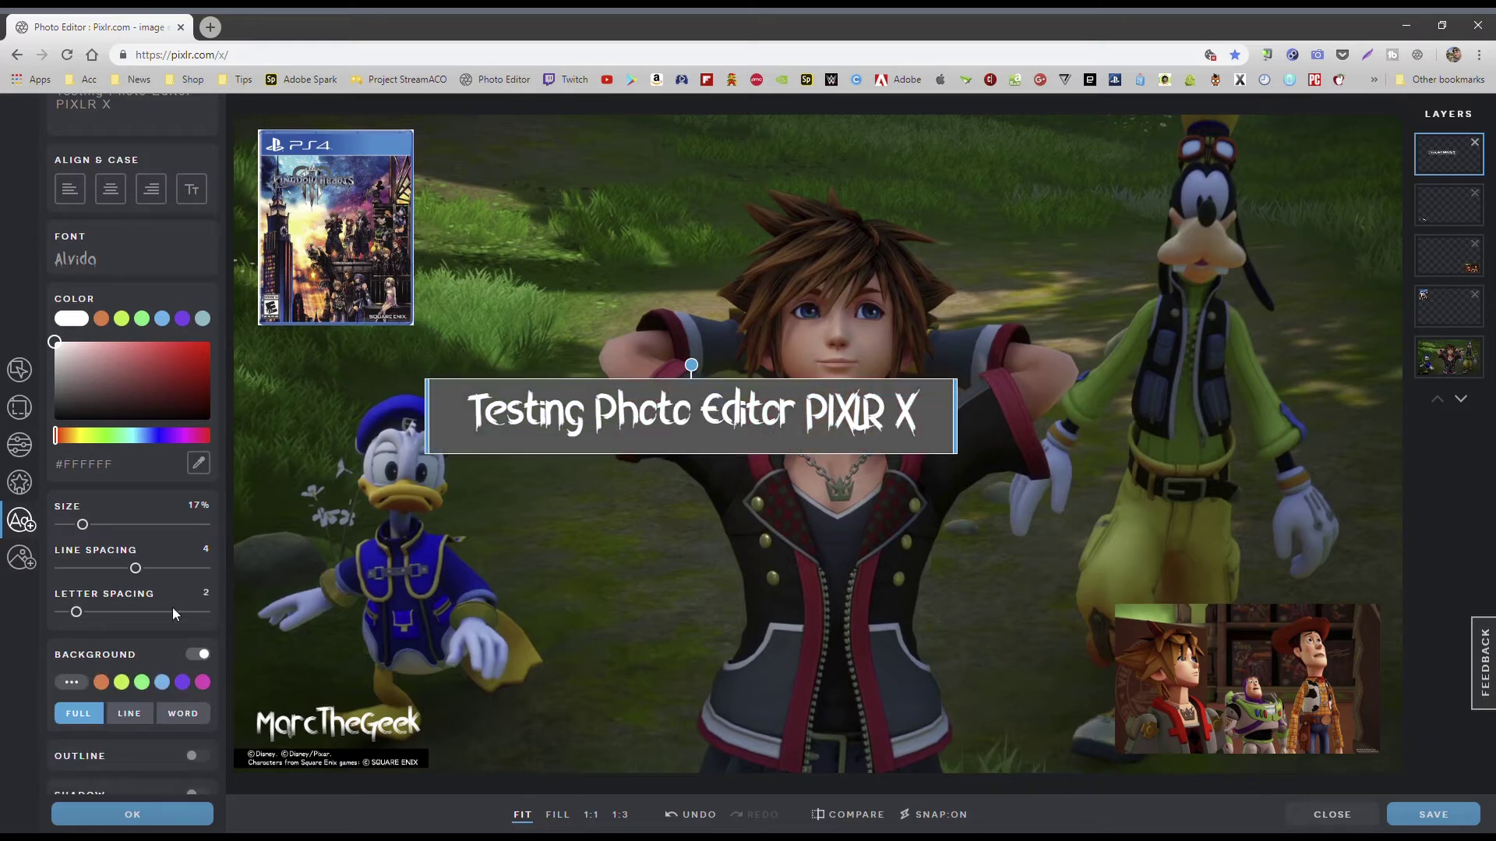
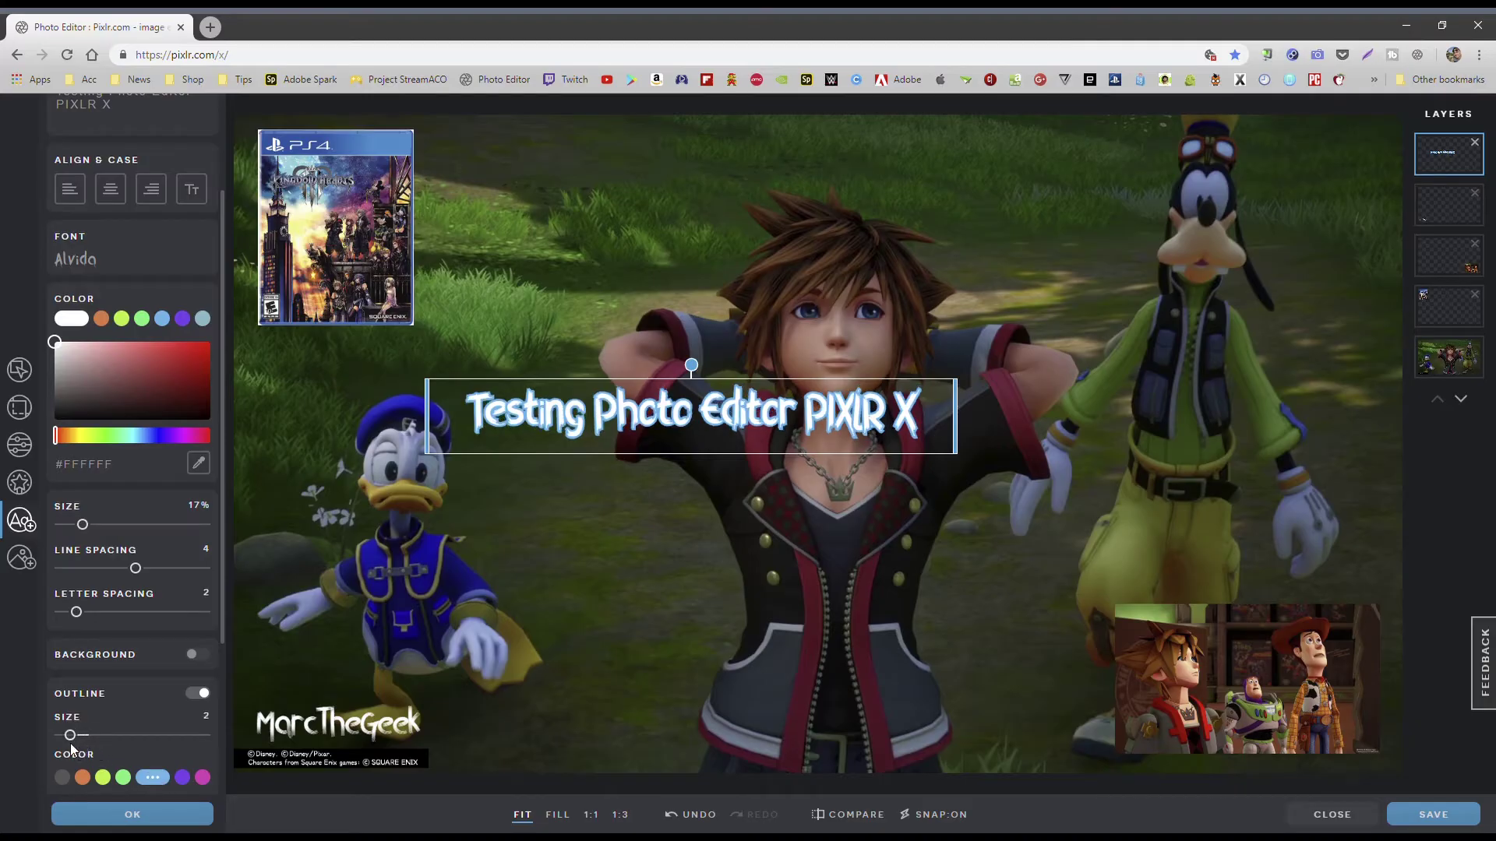
pyautogui.click(201, 693)
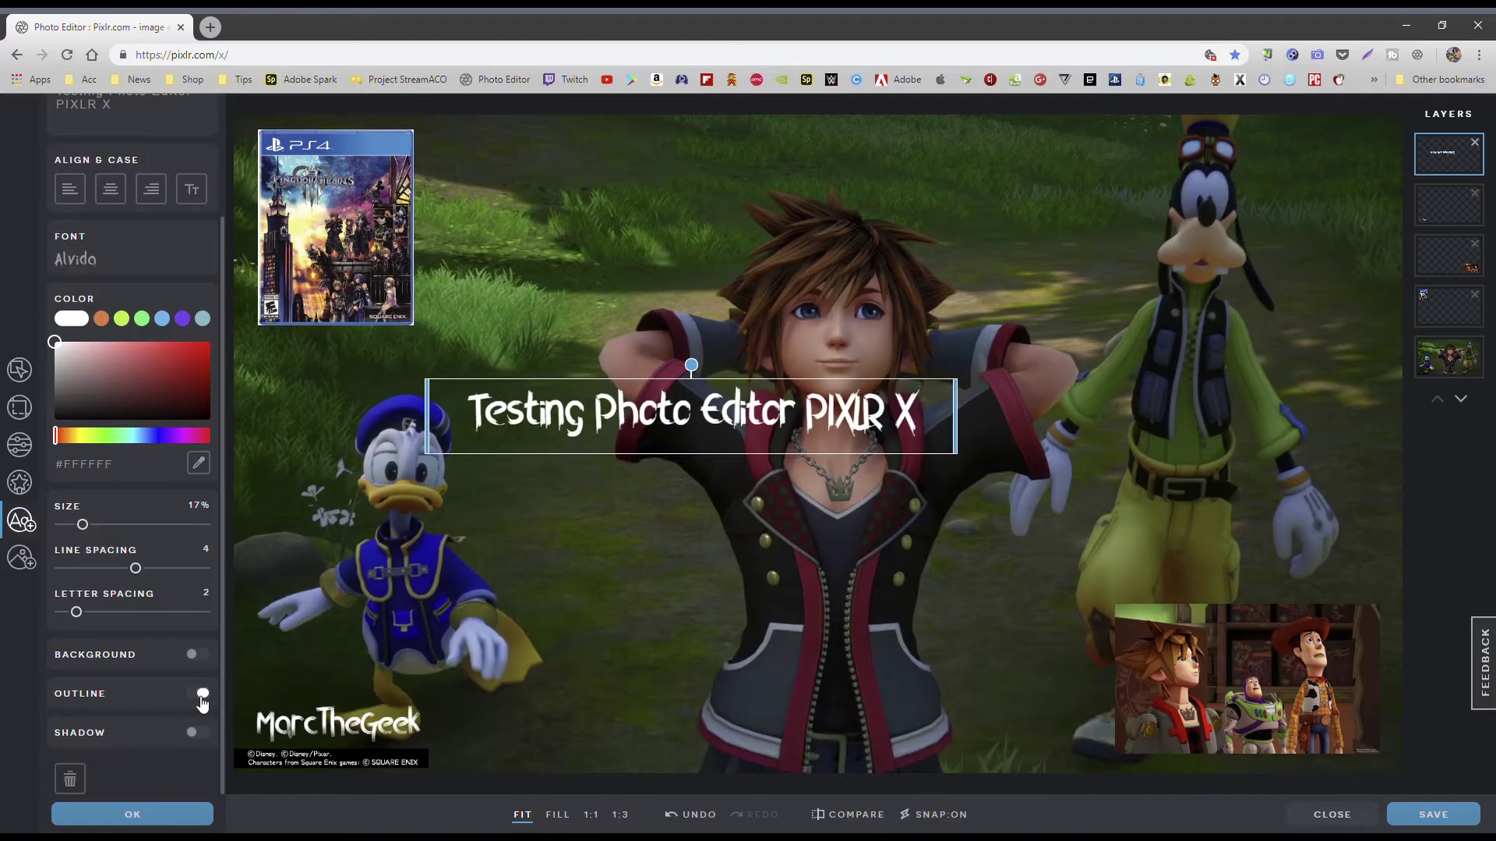
pyautogui.click(199, 735)
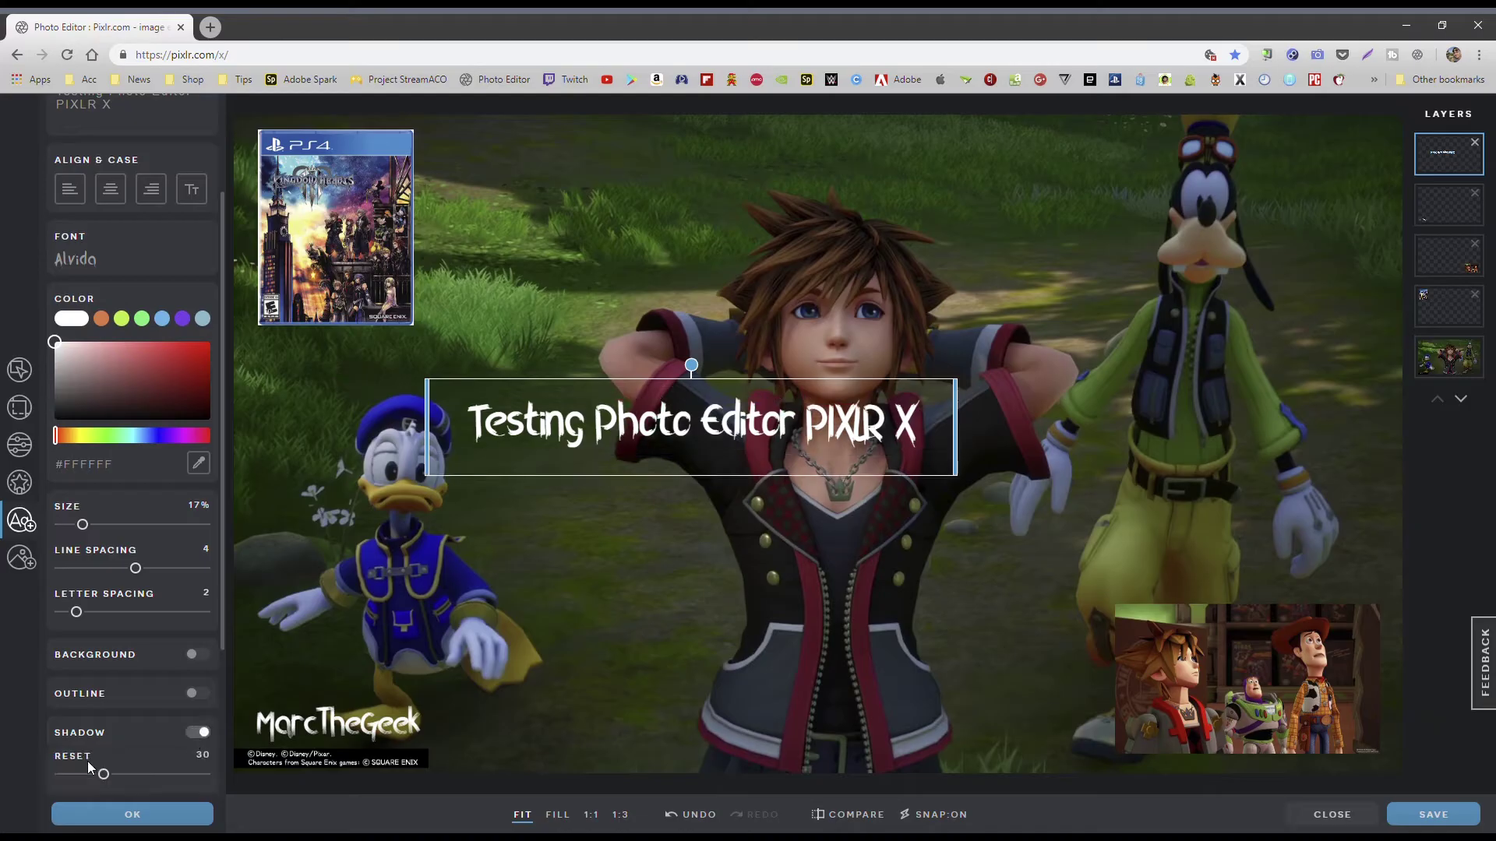
pyautogui.moveTo(103, 774)
pyautogui.mouseDown()
pyautogui.moveTo(173, 783)
pyautogui.moveTo(83, 786)
pyautogui.moveTo(109, 778)
pyautogui.mouseUp()
pyautogui.click(201, 733)
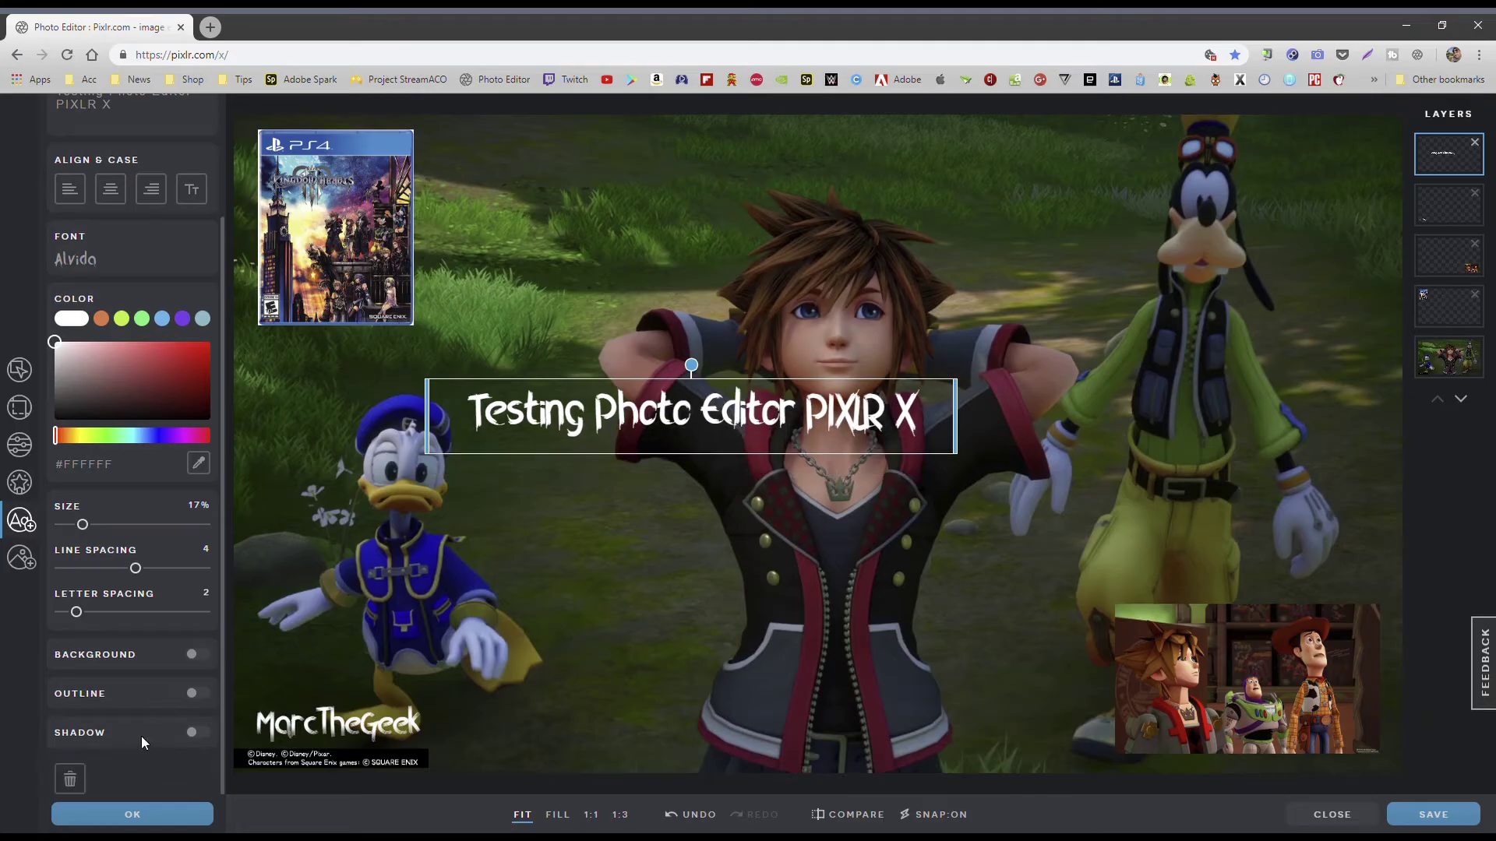
# Apply the text settings, place the "Testing Photo Editor PIXLR X" text above the central character's head, and deselect it.
pyautogui.click(148, 816)
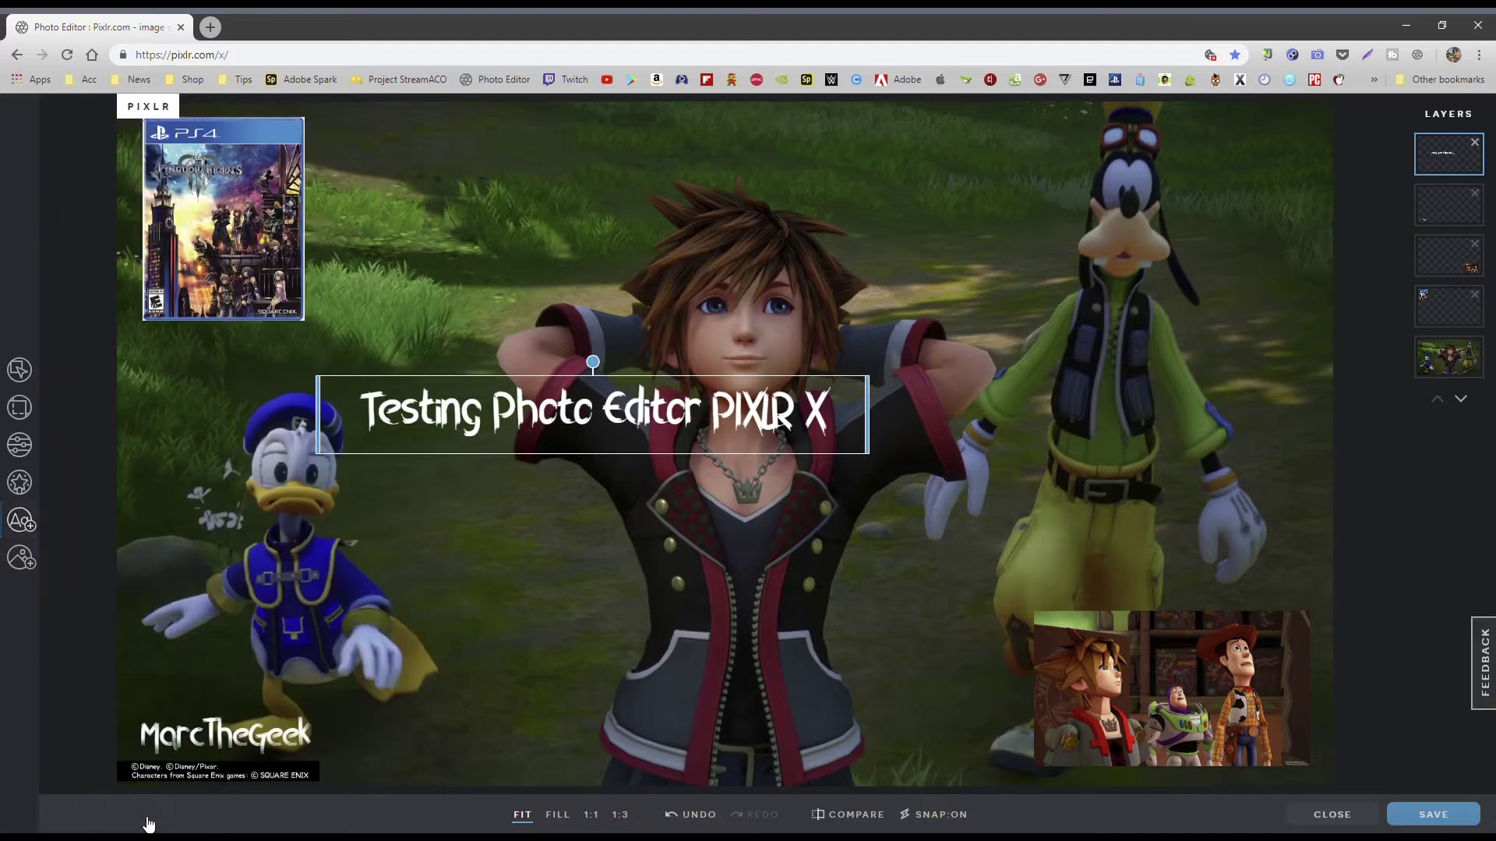
pyautogui.moveTo(717, 428); pyautogui.dragTo(861, 169)
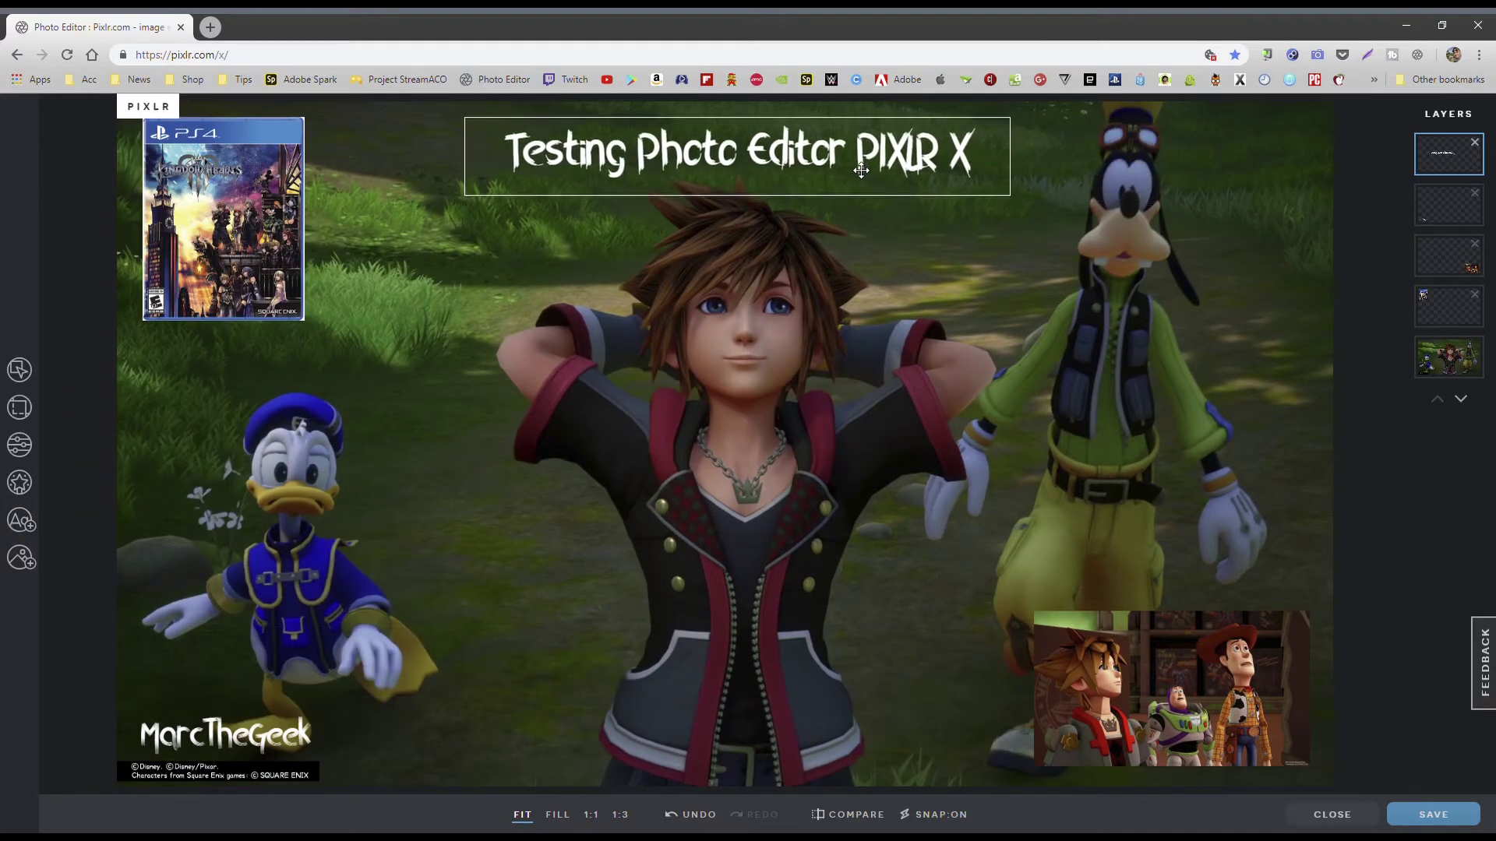
pyautogui.click(935, 296)
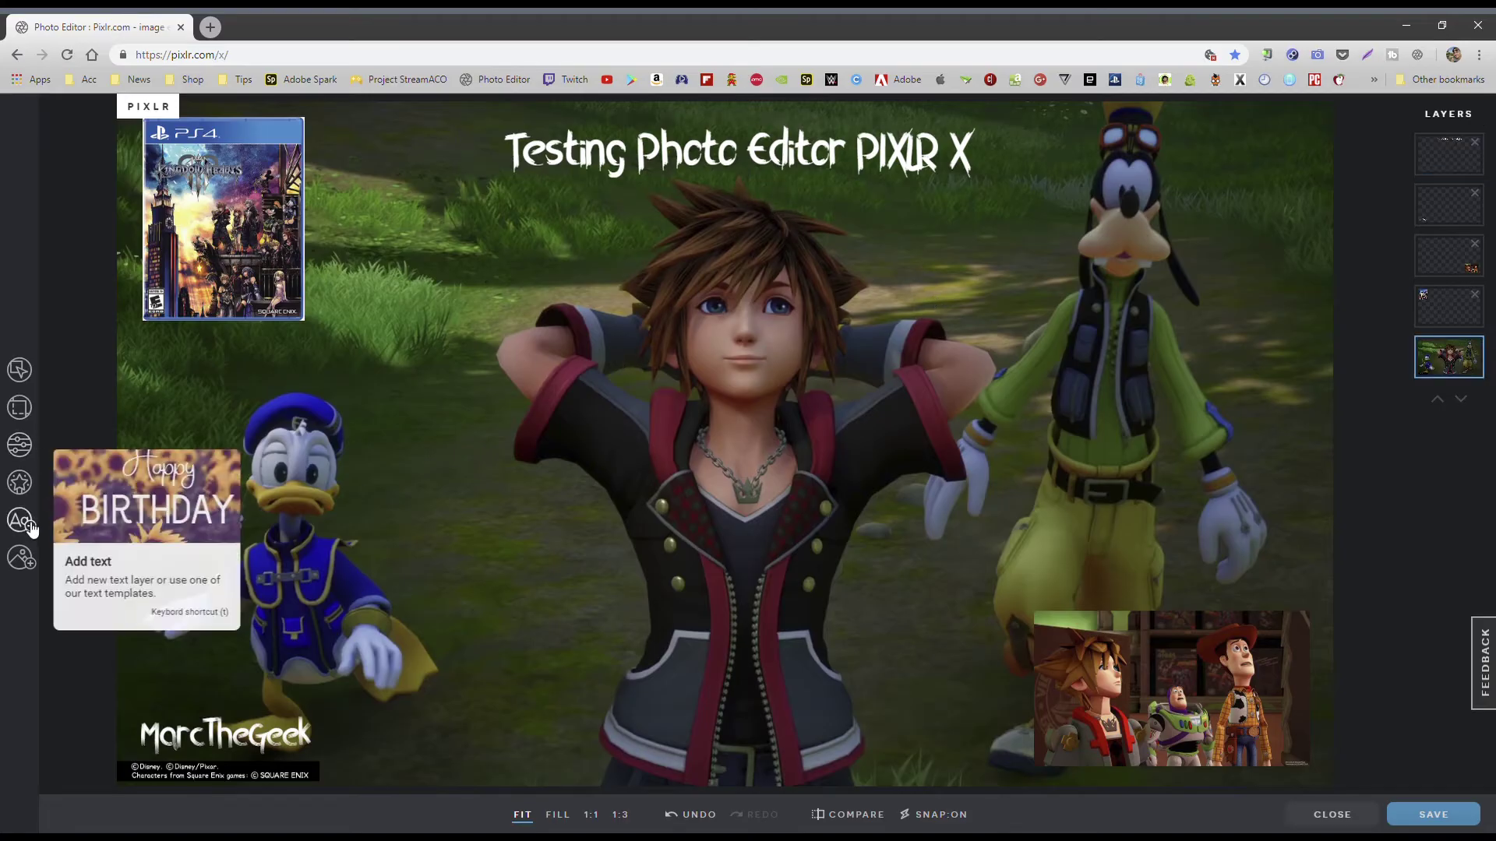
# Try the Frost effects Vegas, Coolperature and Wifortress on the background screenshot.
pyautogui.click(21, 485)
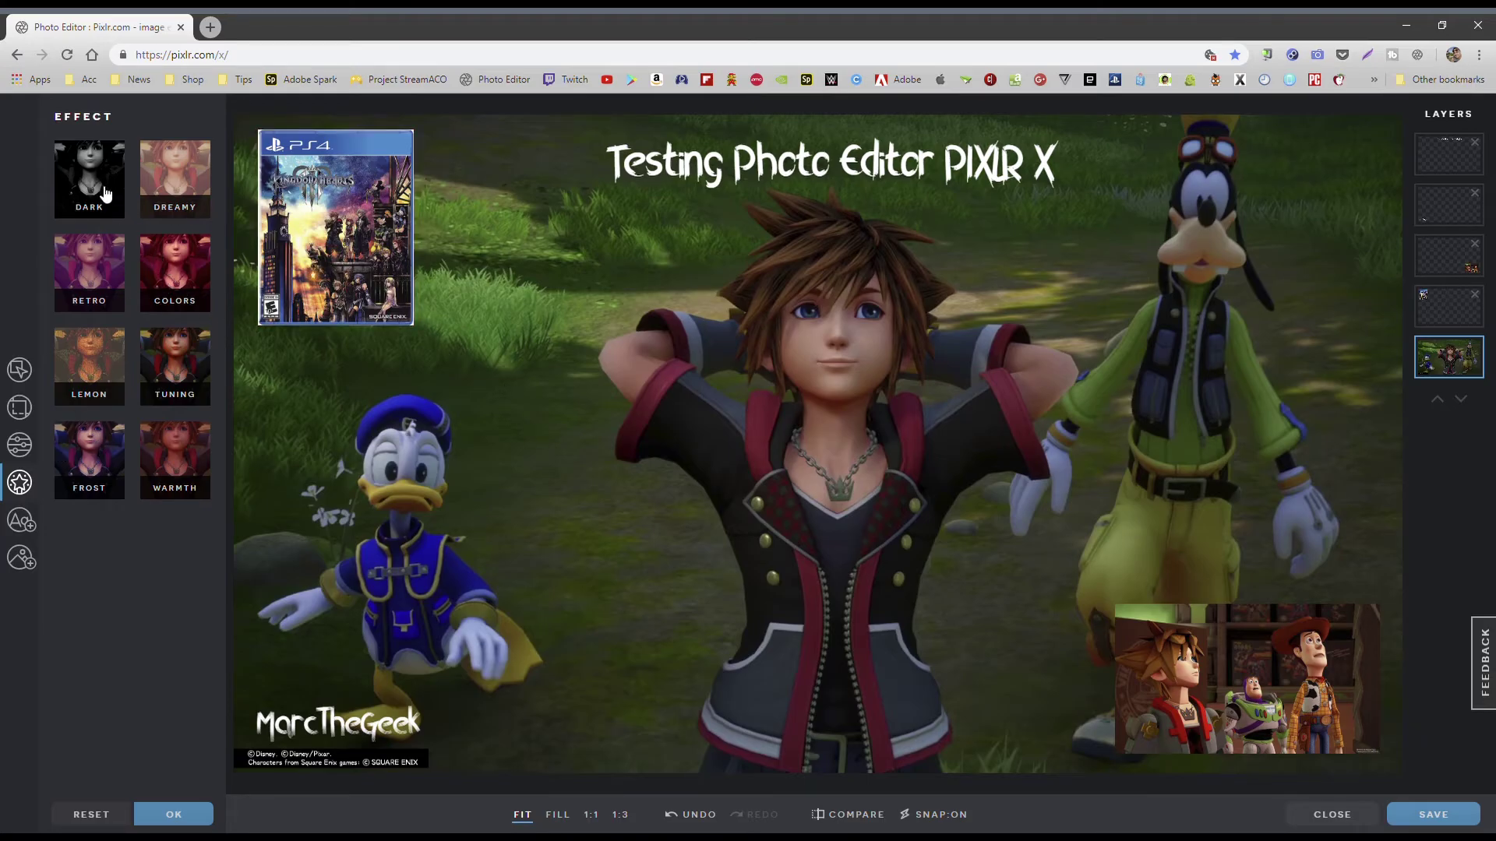
pyautogui.click(105, 442)
pyautogui.click(151, 333)
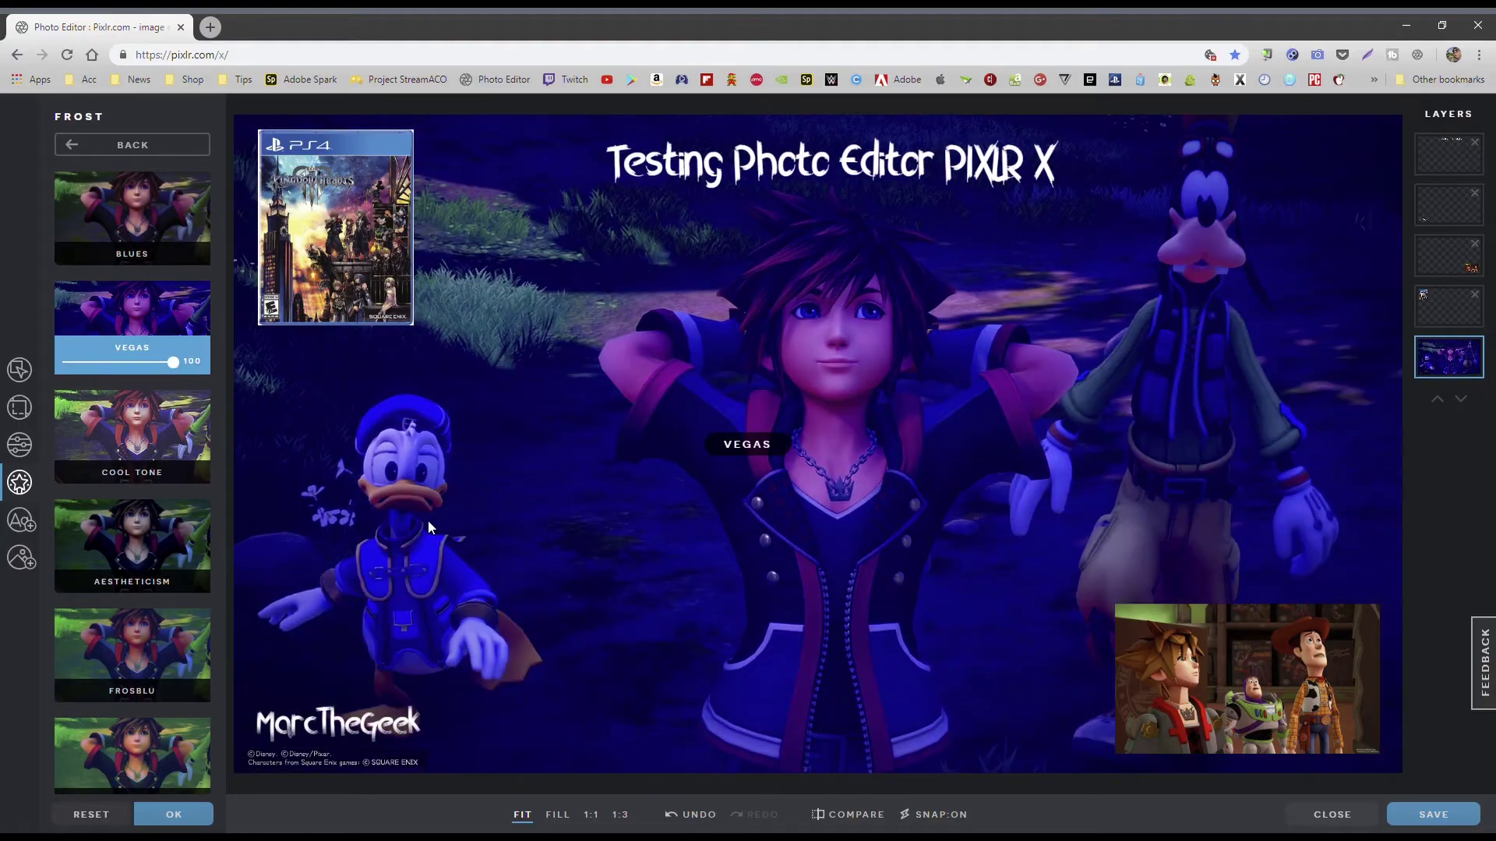
pyautogui.scroll(-3, 167, 557)
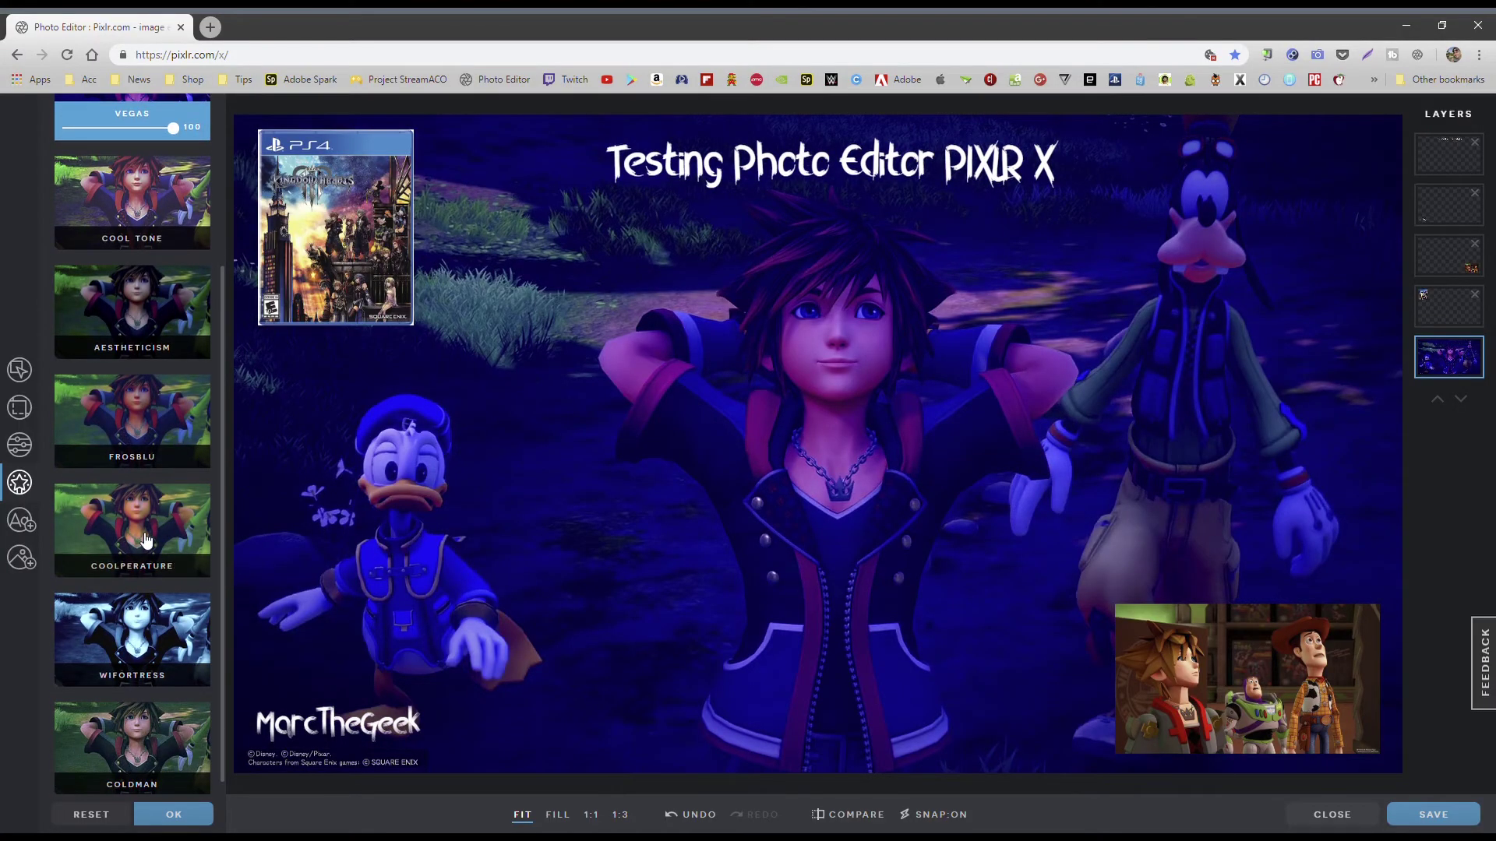
pyautogui.click(152, 545)
pyautogui.click(173, 627)
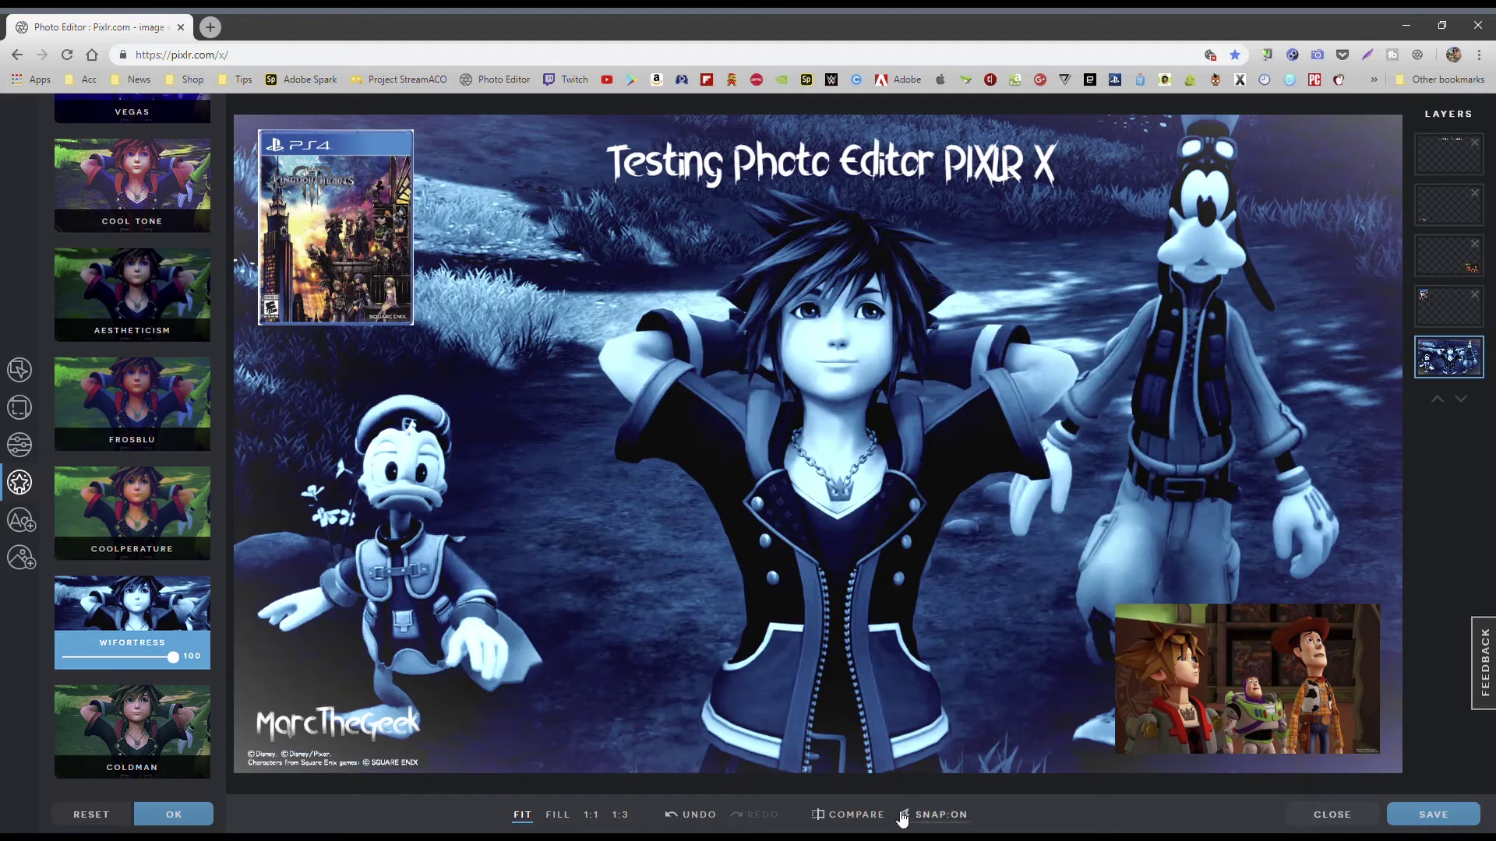
# Compare the Wifortress effect with the original image, reset the effect, and return to the effect categories.
pyautogui.click(853, 815)
pyautogui.click(881, 818)
pyautogui.click(881, 818)
pyautogui.click(881, 818)
pyautogui.click(881, 818)
pyautogui.click(881, 818)
pyautogui.click(881, 818)
pyautogui.scroll(3, 164, 540)
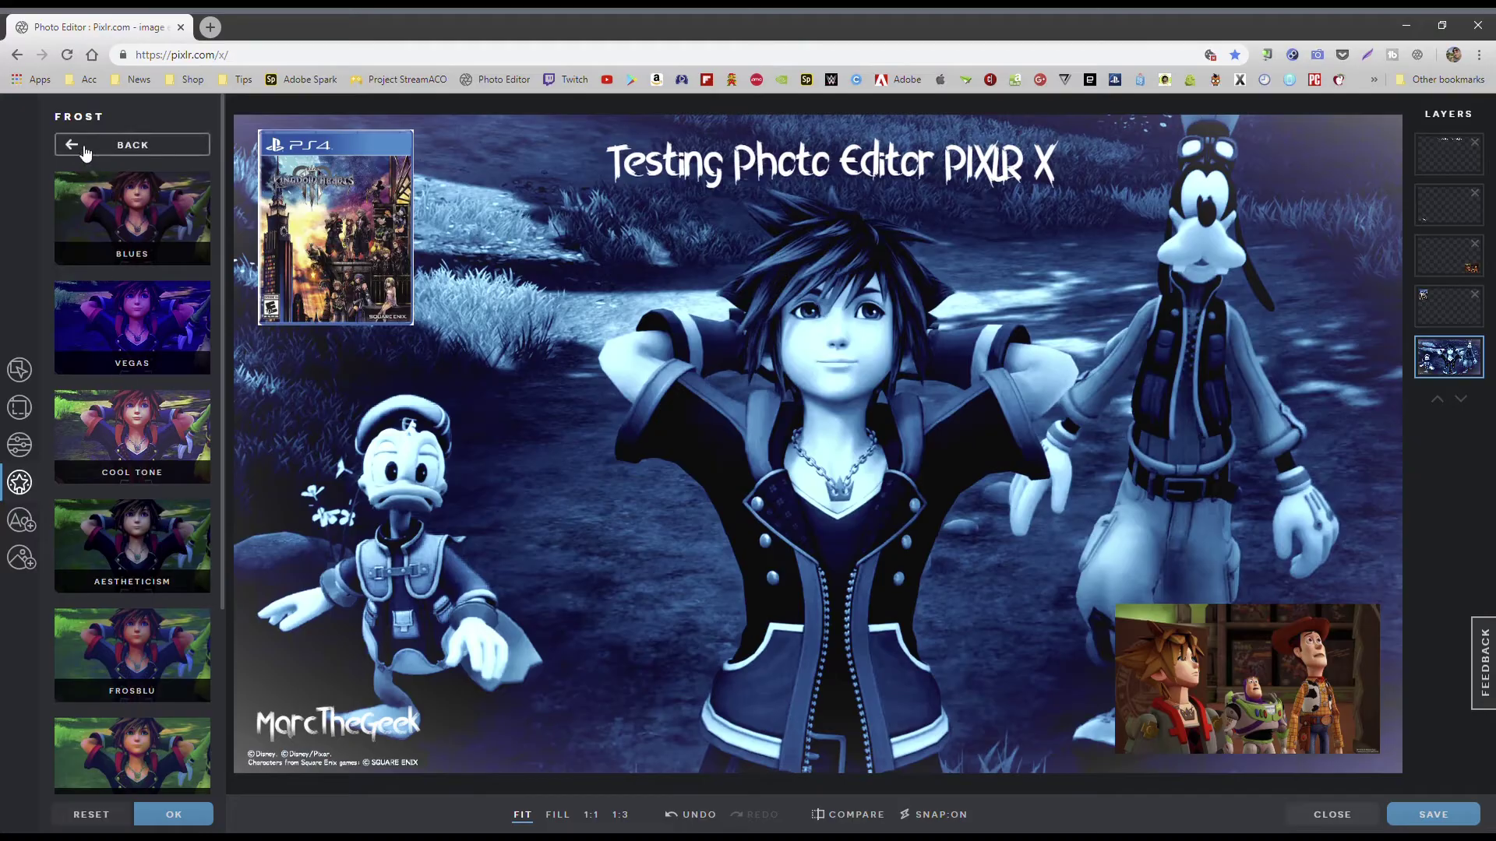
pyautogui.click(107, 814)
pyautogui.click(99, 145)
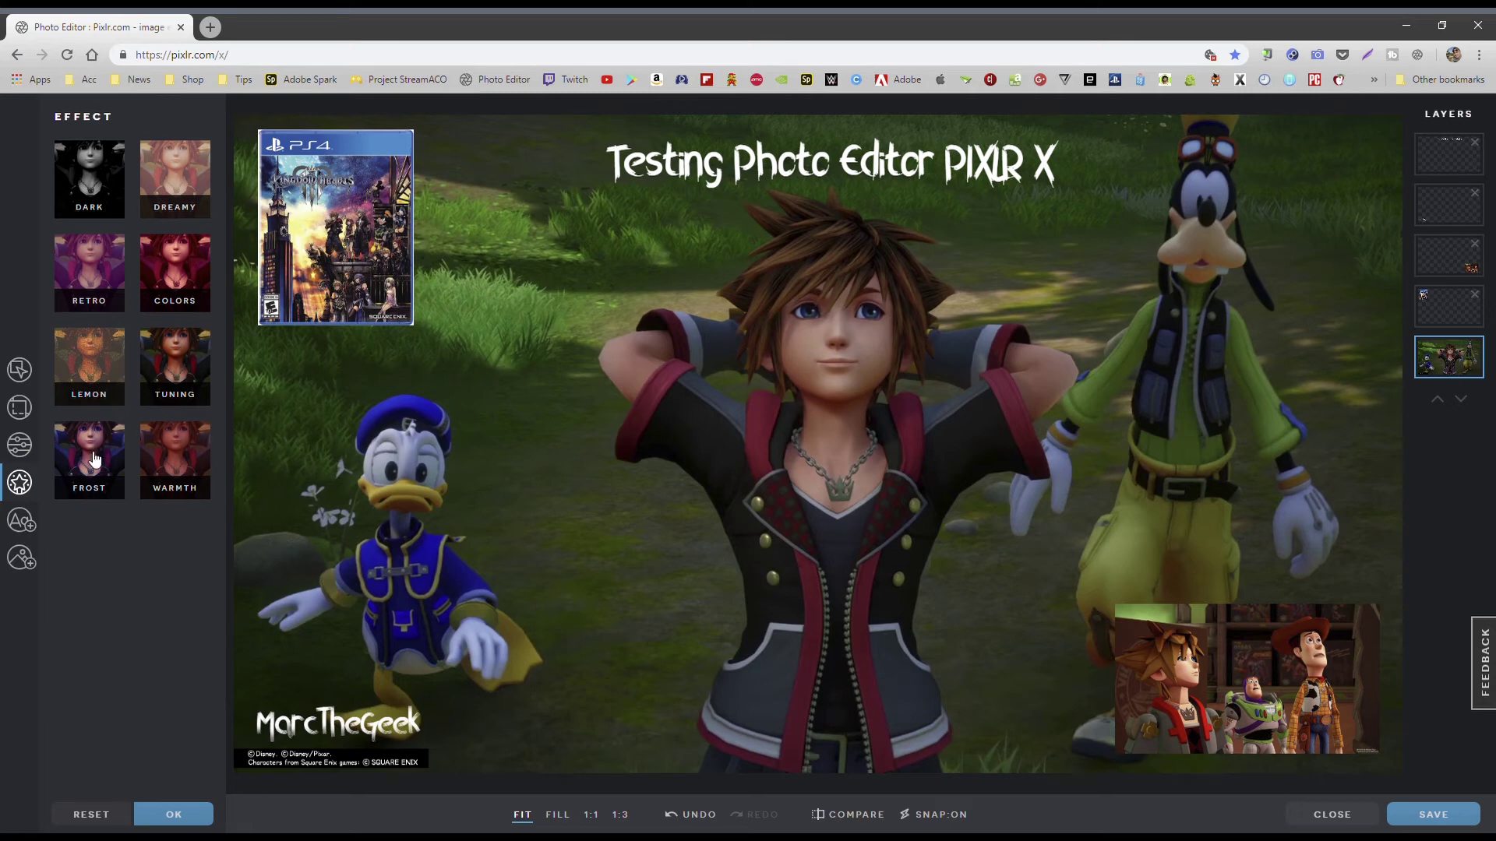
# Adjust the PS4 game cover's color with saturation 42 and vibrance -18.
pyautogui.click(19, 445)
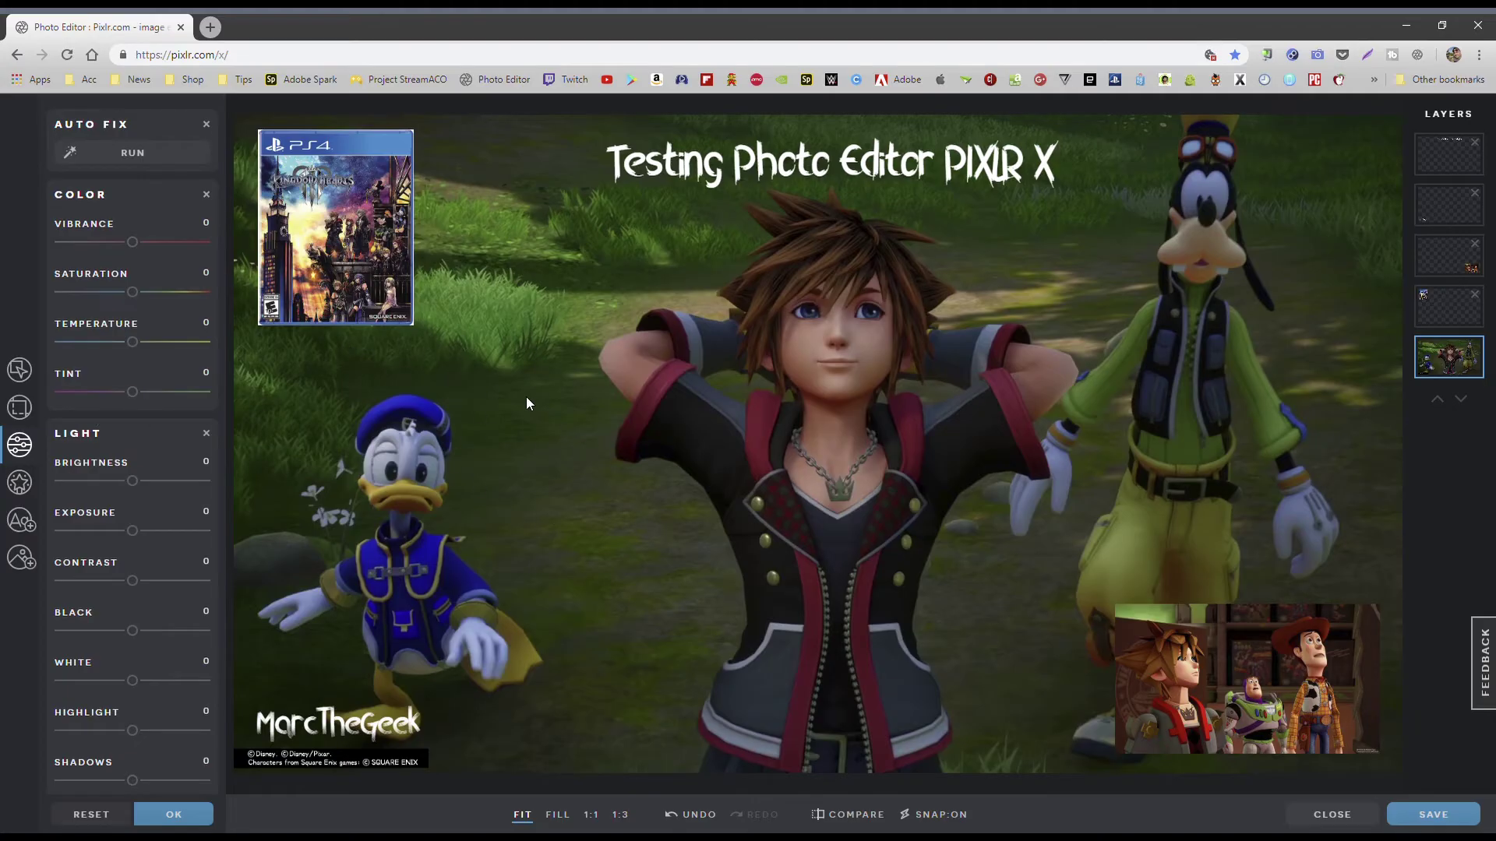
pyautogui.click(338, 240)
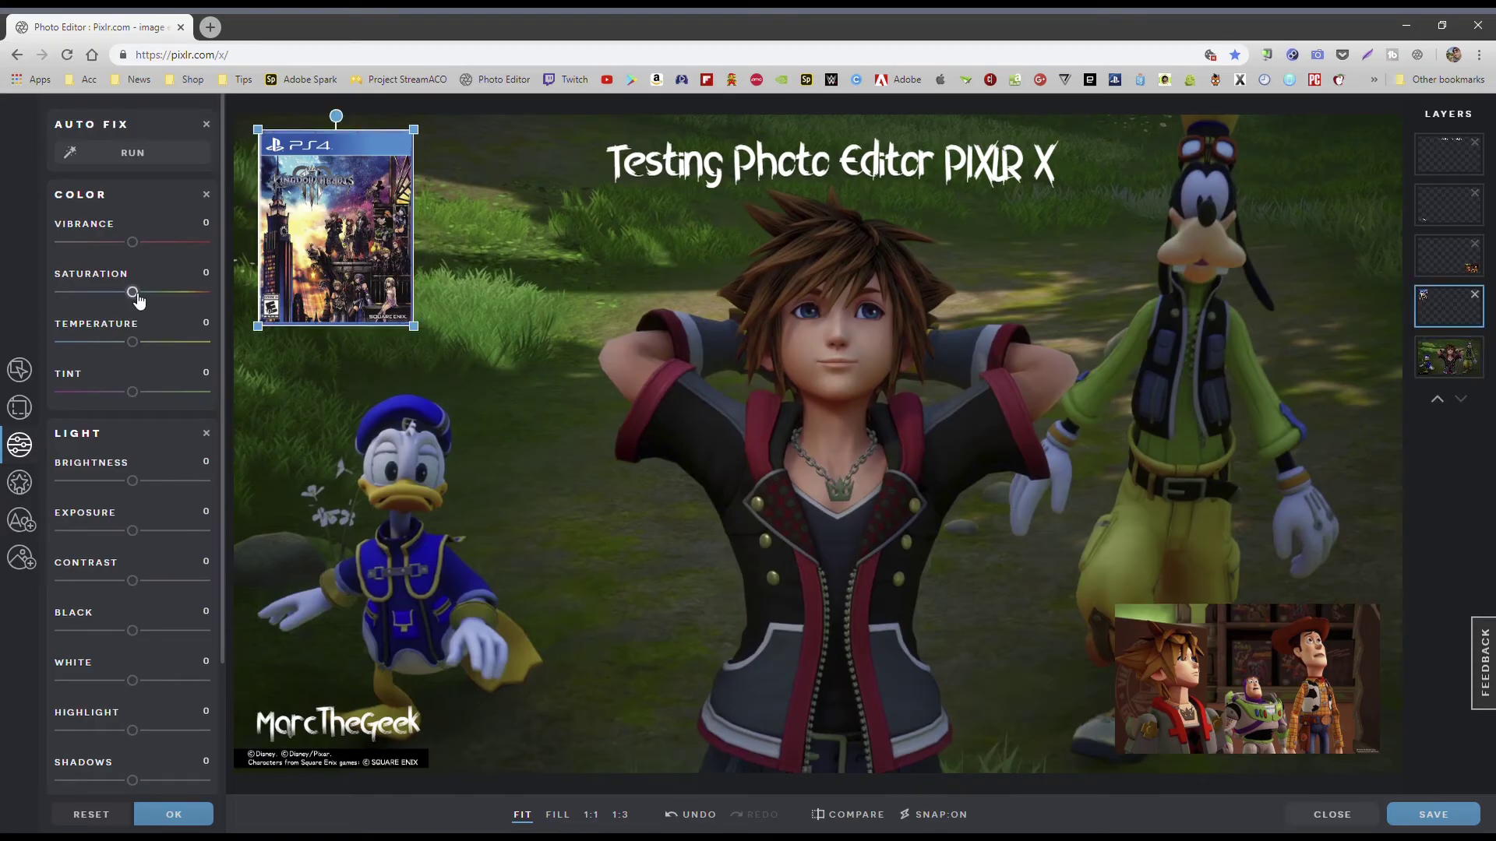
pyautogui.moveTo(133, 293); pyautogui.dragTo(172, 292)
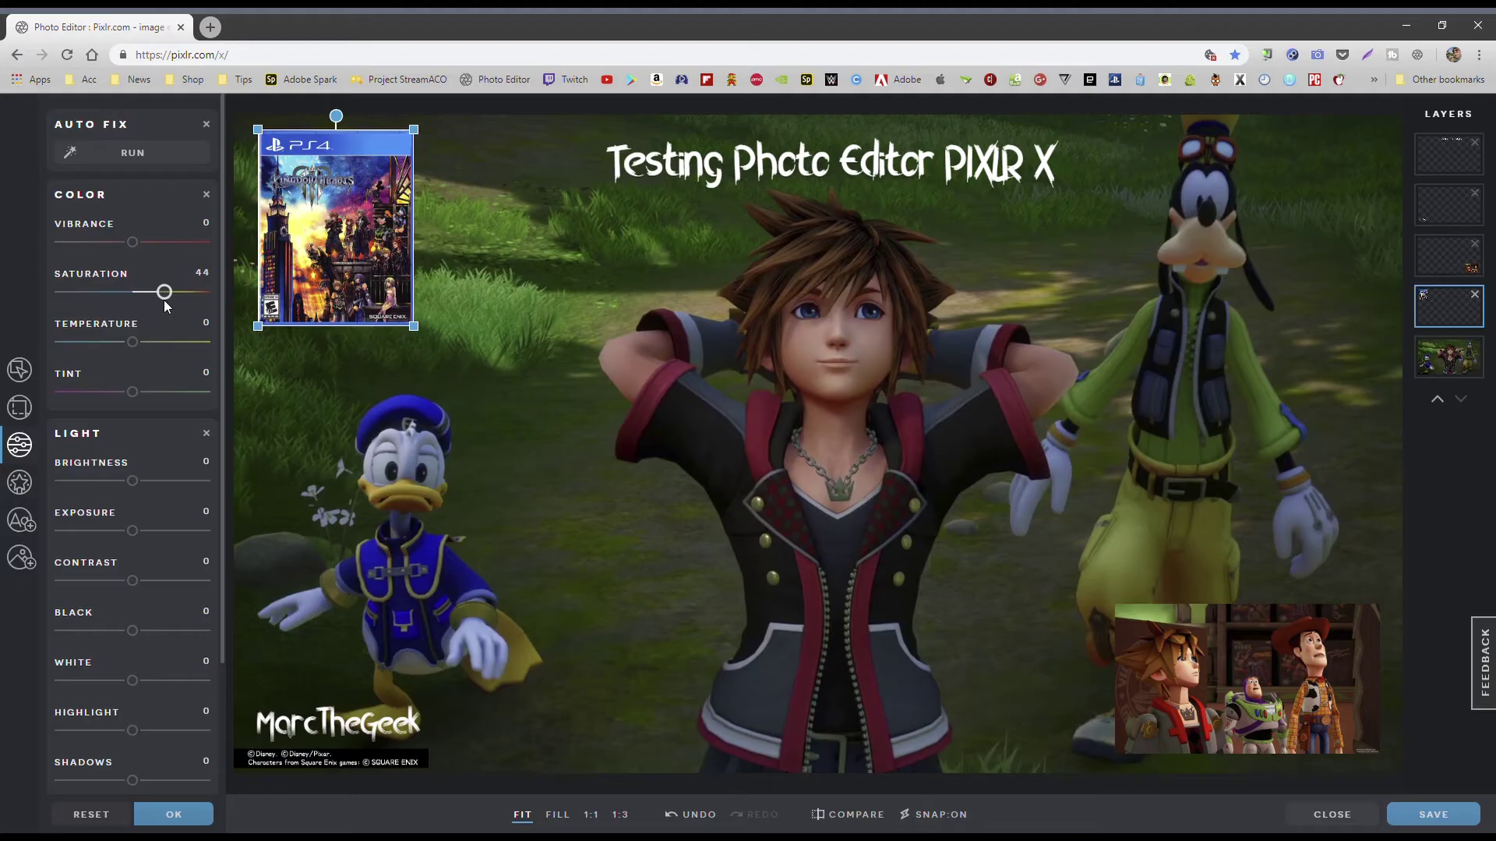
pyautogui.moveTo(133, 246); pyautogui.dragTo(125, 255)
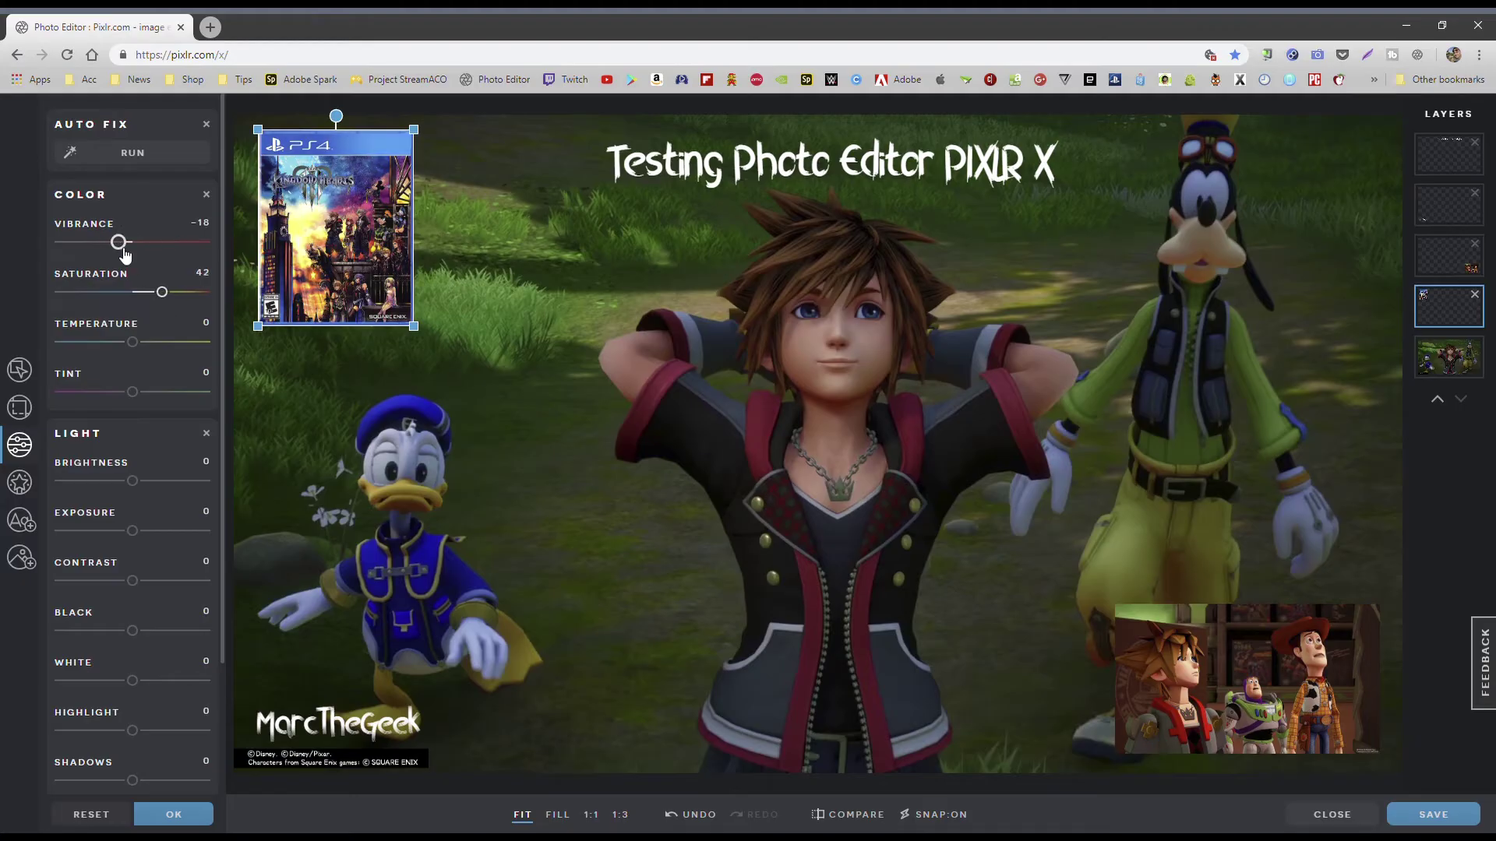
# Adjust the PS4 game cover's light with exposure -2, brightness 6 and black 18.
pyautogui.scroll(-2, 156, 428)
pyautogui.moveTo(133, 375)
pyautogui.mouseDown()
pyautogui.moveTo(156, 377)
pyautogui.moveTo(135, 382)
pyautogui.mouseUp()
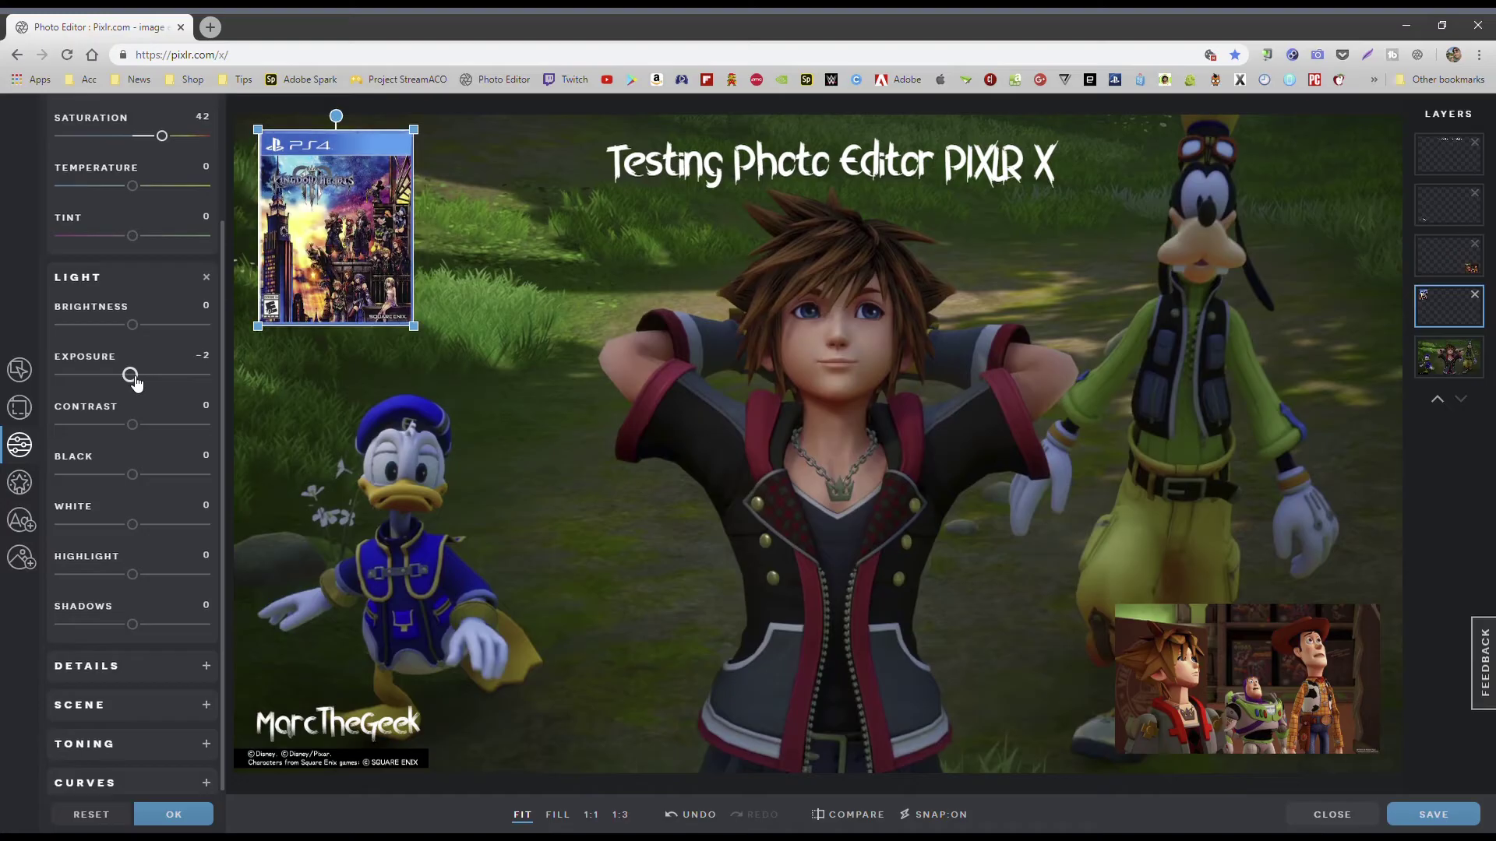
pyautogui.moveTo(135, 331)
pyautogui.mouseDown()
pyautogui.moveTo(153, 330)
pyautogui.moveTo(138, 330)
pyautogui.mouseUp()
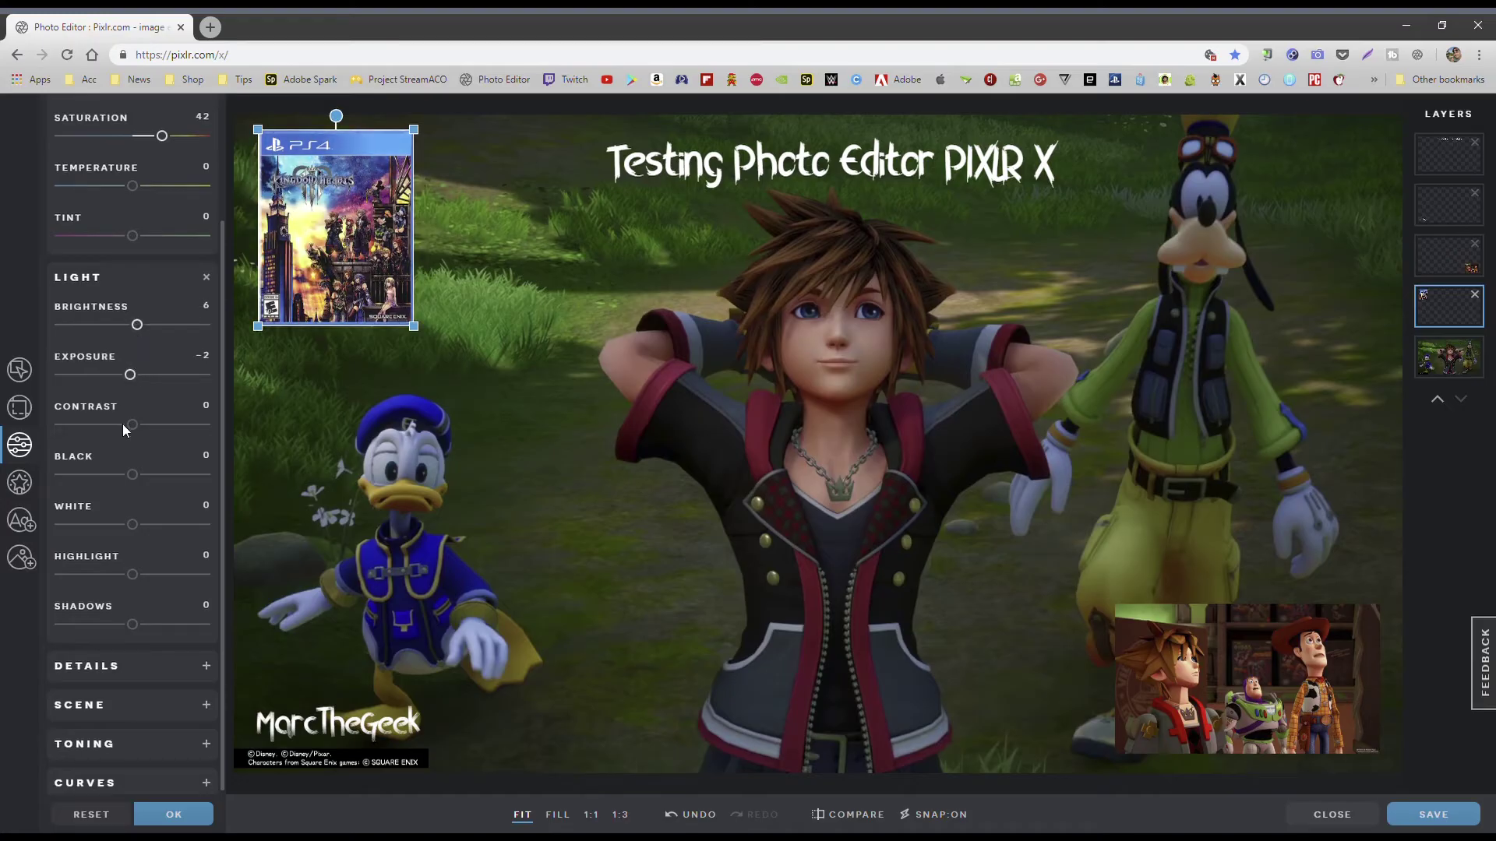
pyautogui.moveTo(140, 483); pyautogui.dragTo(148, 489)
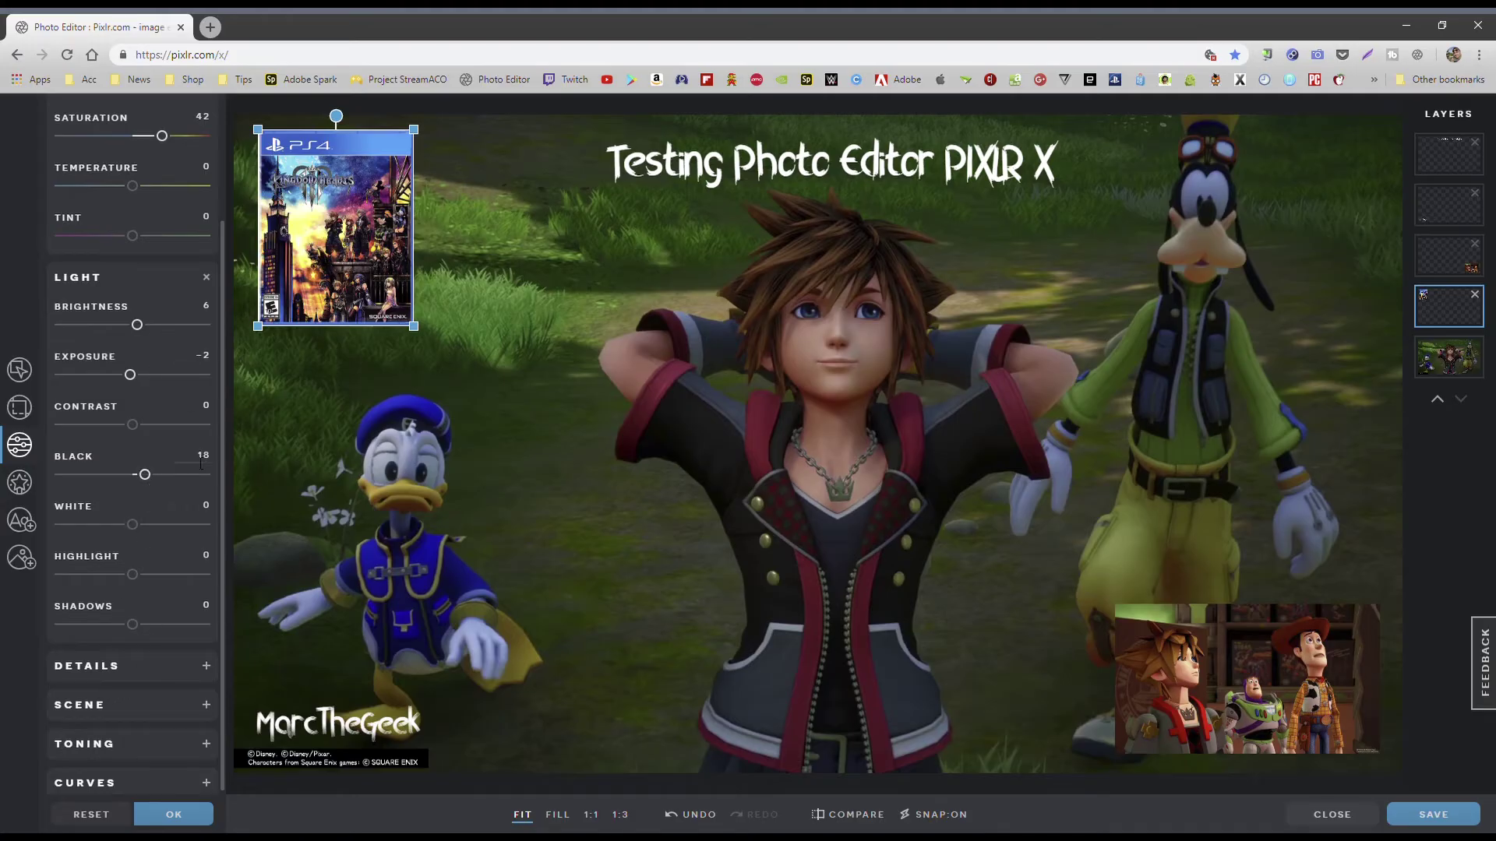
# Sharpen the PS4 game cover by 21 in the detail adjustments.
pyautogui.scroll(-1, 201, 461)
pyautogui.click(207, 662)
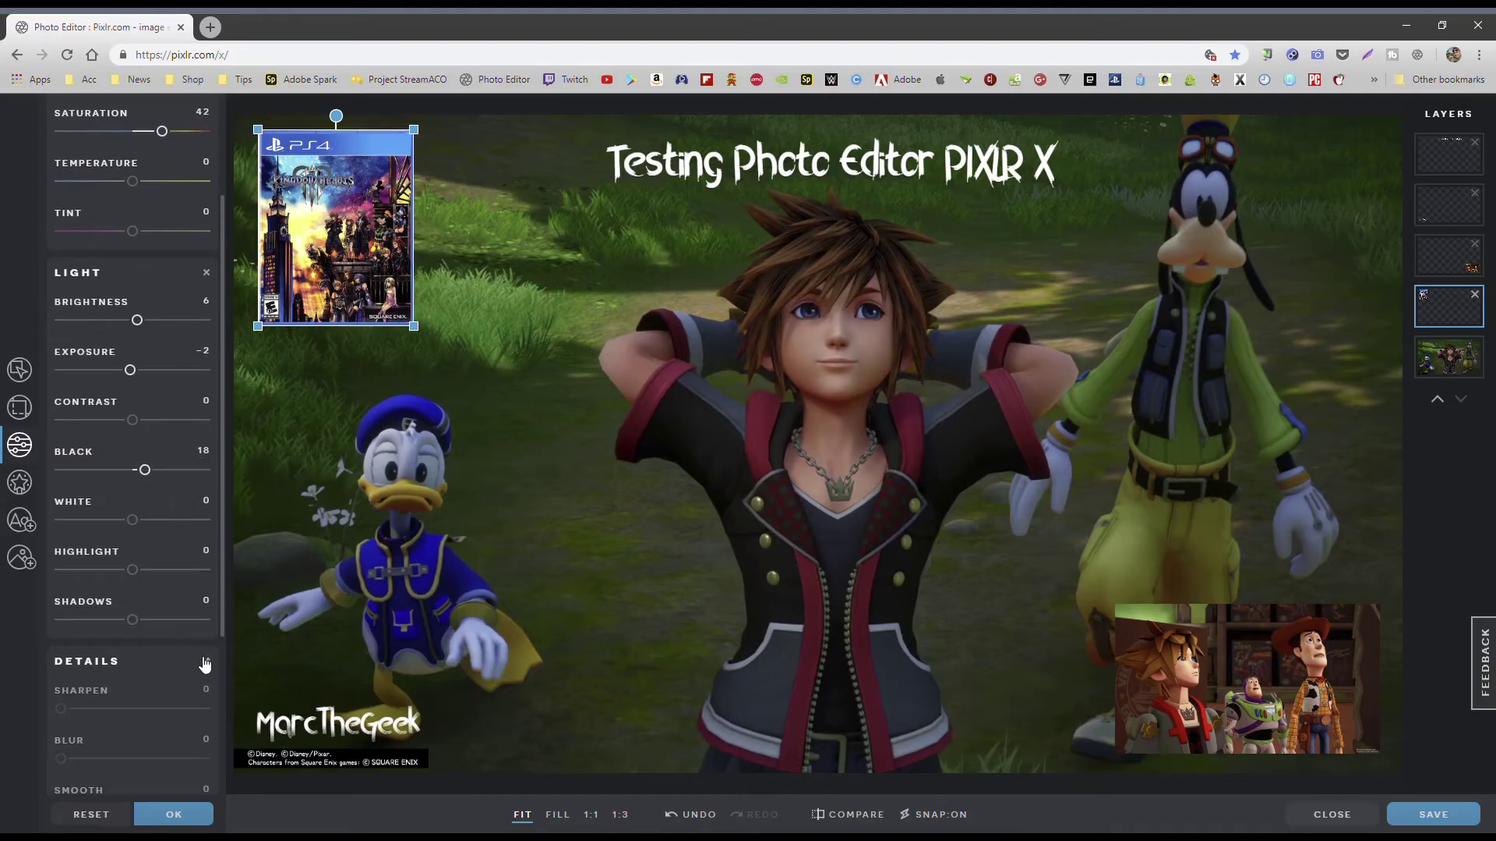
pyautogui.moveTo(72, 704); pyautogui.dragTo(91, 708)
# Examine the Scene, Toning and Curves adjustments available for the PS4 game cover.
pyautogui.scroll(-3, 167, 747)
pyautogui.click(206, 700)
pyautogui.scroll(-1, 164, 717)
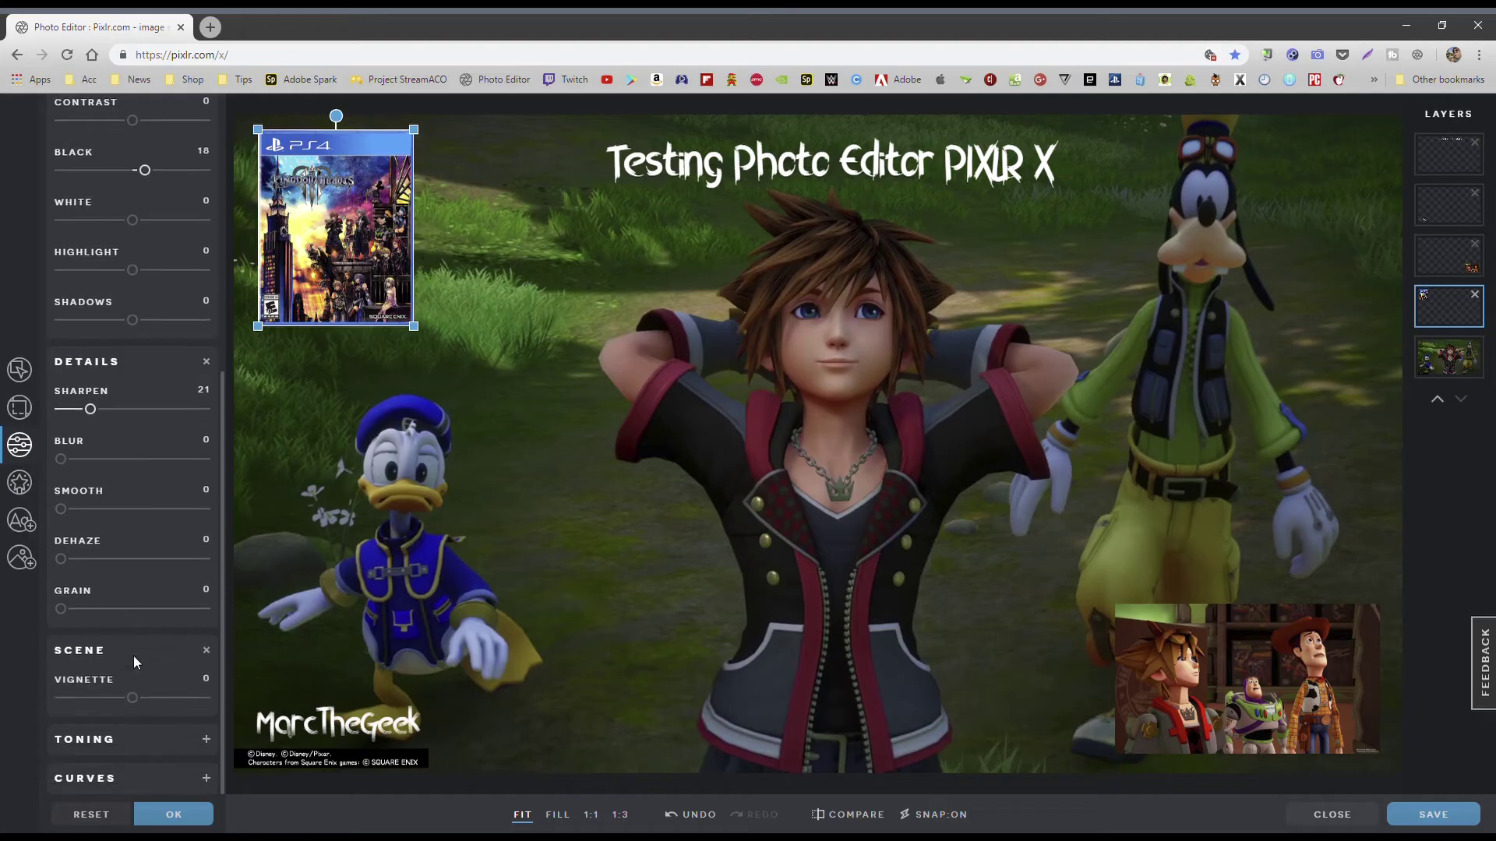
pyautogui.click(156, 744)
pyautogui.scroll(-2, 161, 707)
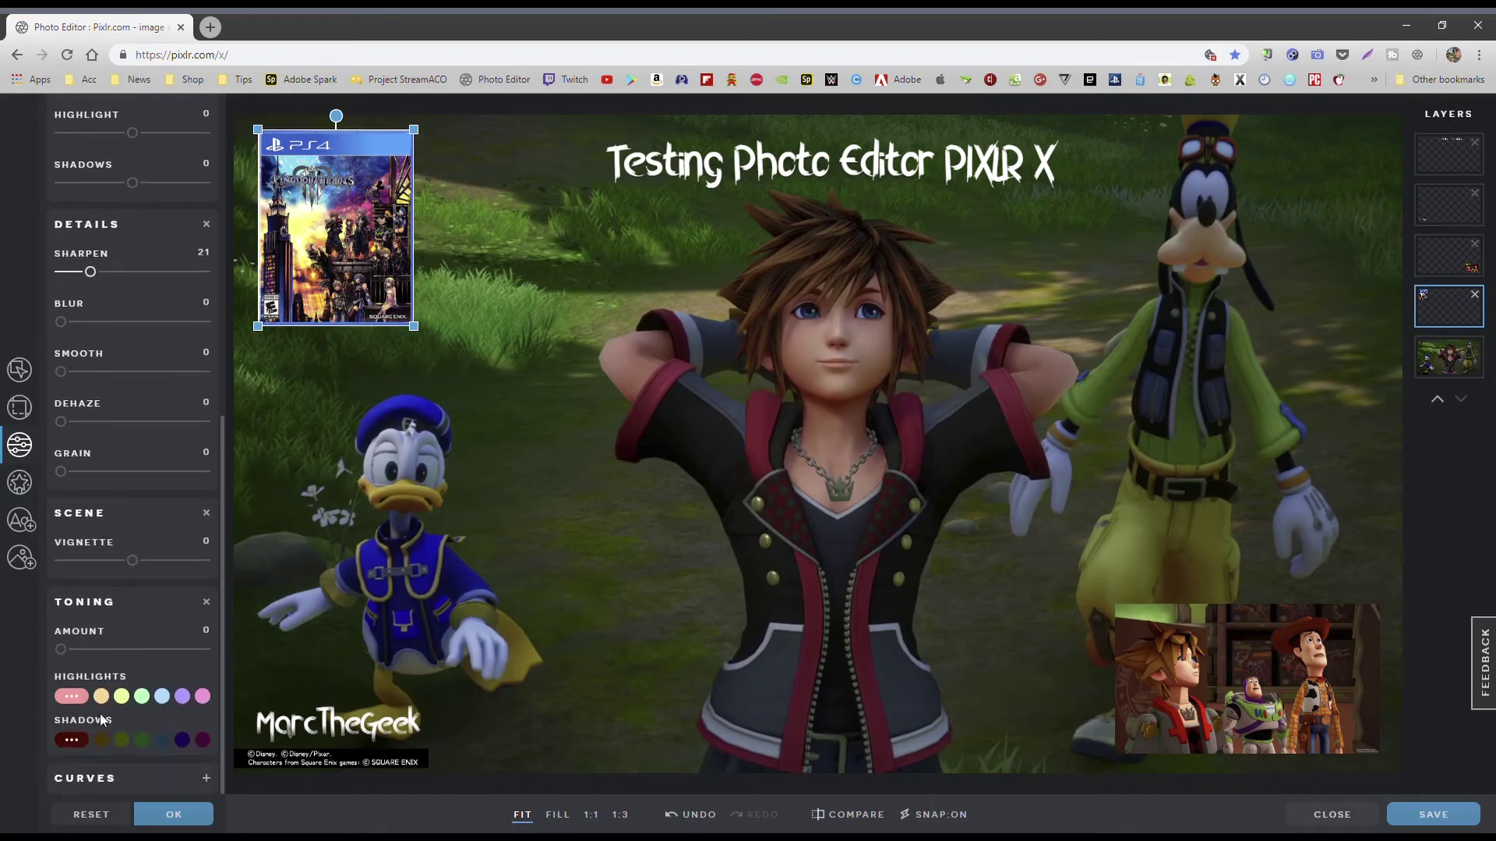
pyautogui.click(193, 782)
pyautogui.scroll(-4, 156, 735)
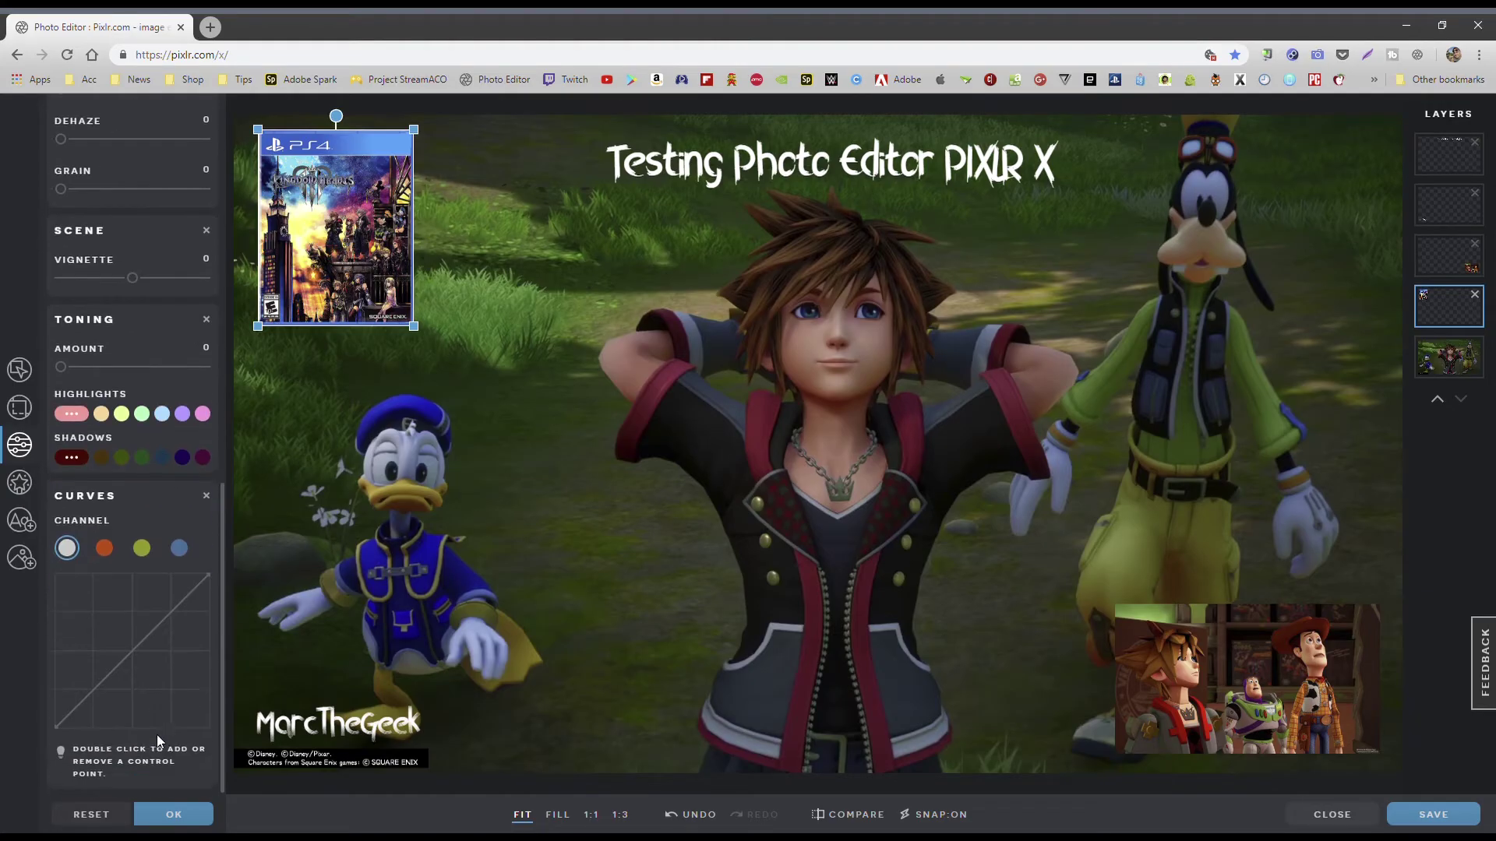
pyautogui.scroll(10, 153, 592)
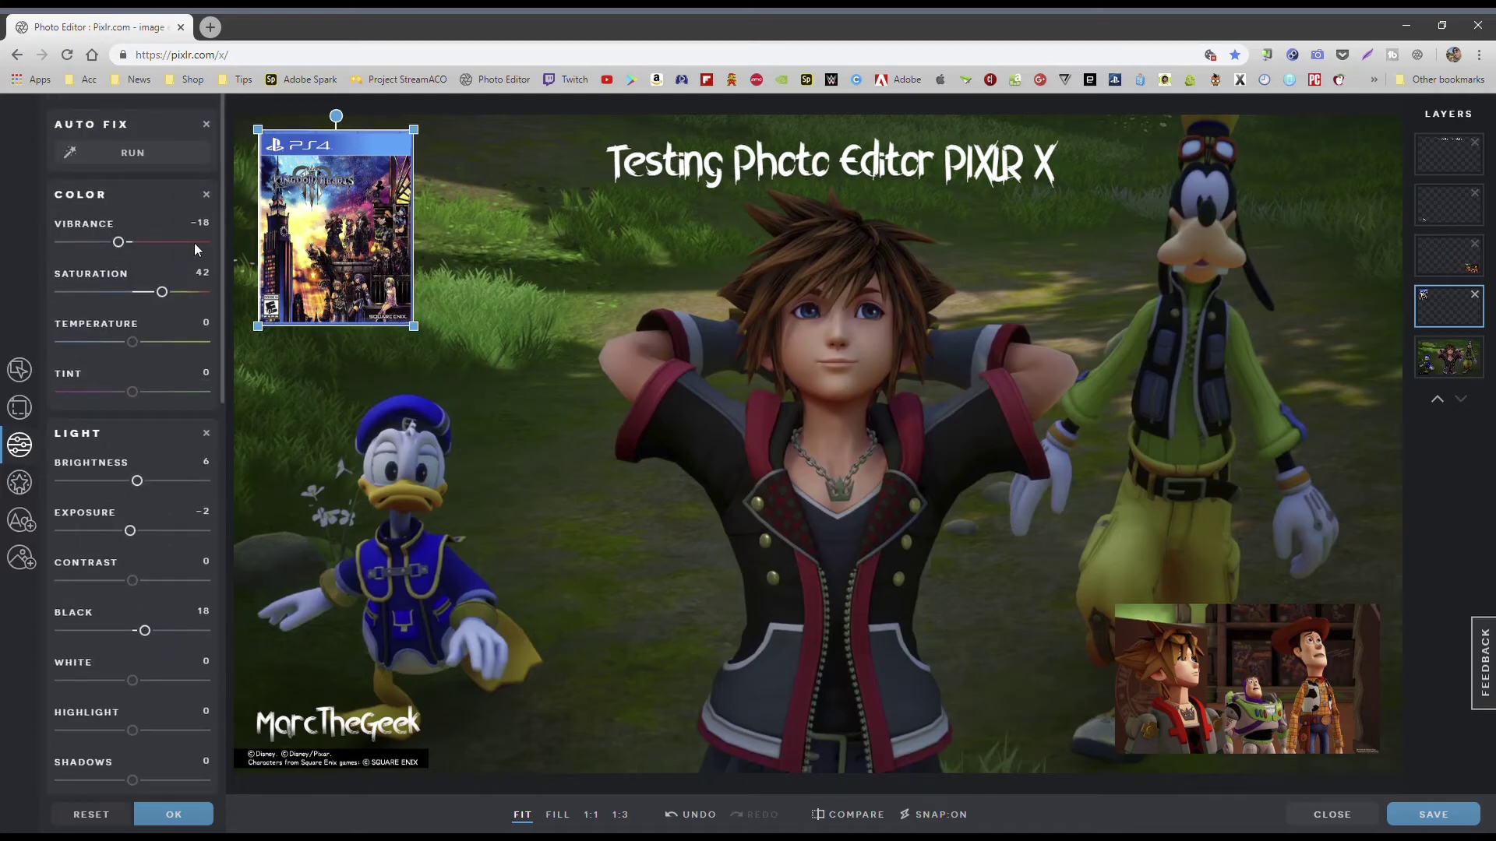
# Adjust the Toy Story inset image with saturation 18, vibrance 12 and exposure 18.
pyautogui.click(1202, 666)
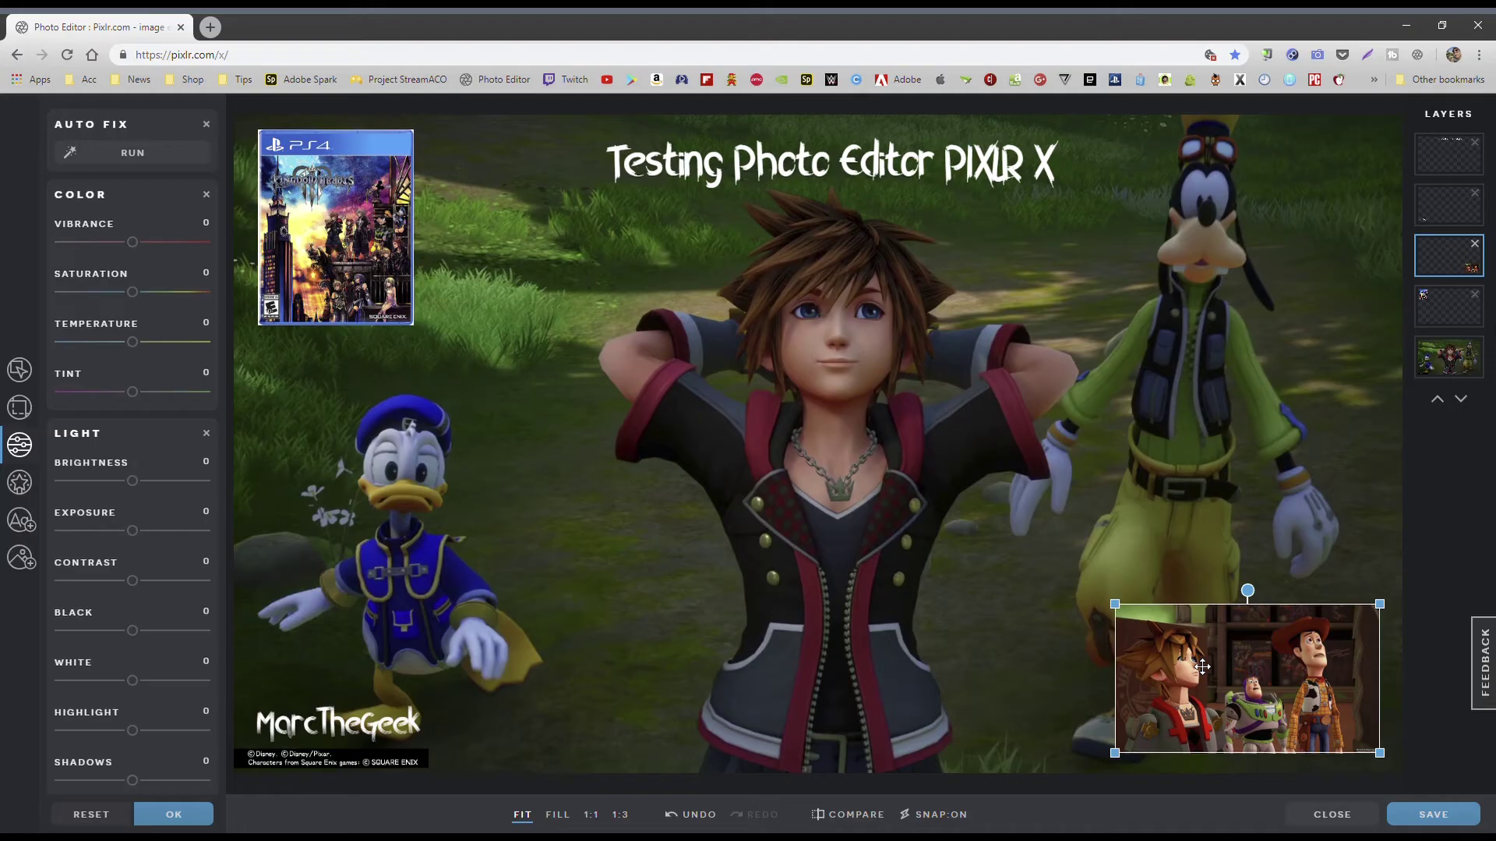
pyautogui.moveTo(139, 295); pyautogui.dragTo(147, 254)
pyautogui.moveTo(134, 531); pyautogui.dragTo(149, 537)
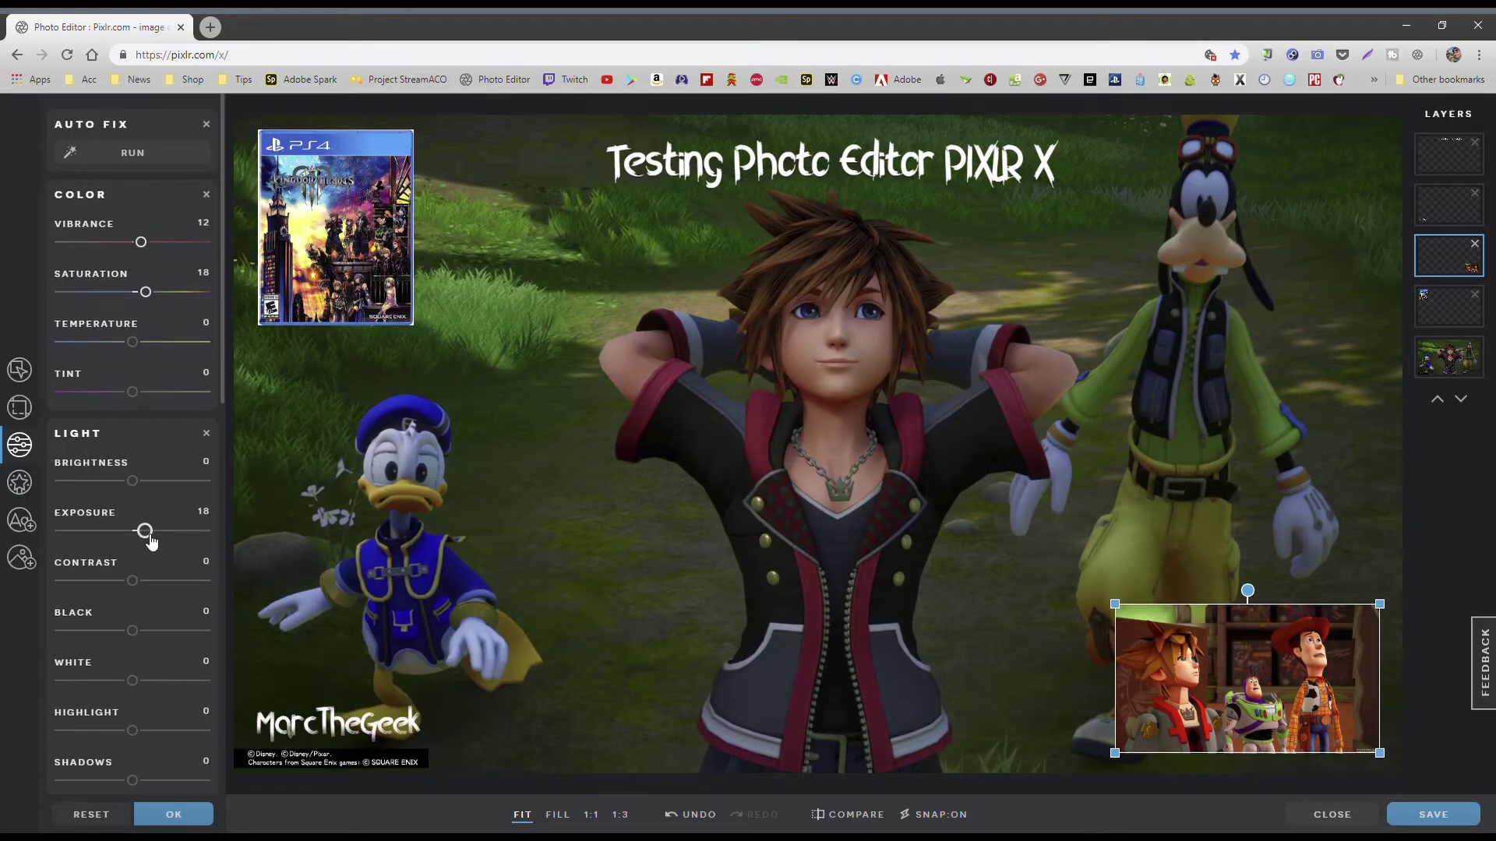
# Adjust the background screenshot with exposure 24, contrast 10, brightness 12, saturation 10 and vibrance 16.
pyautogui.click(358, 386)
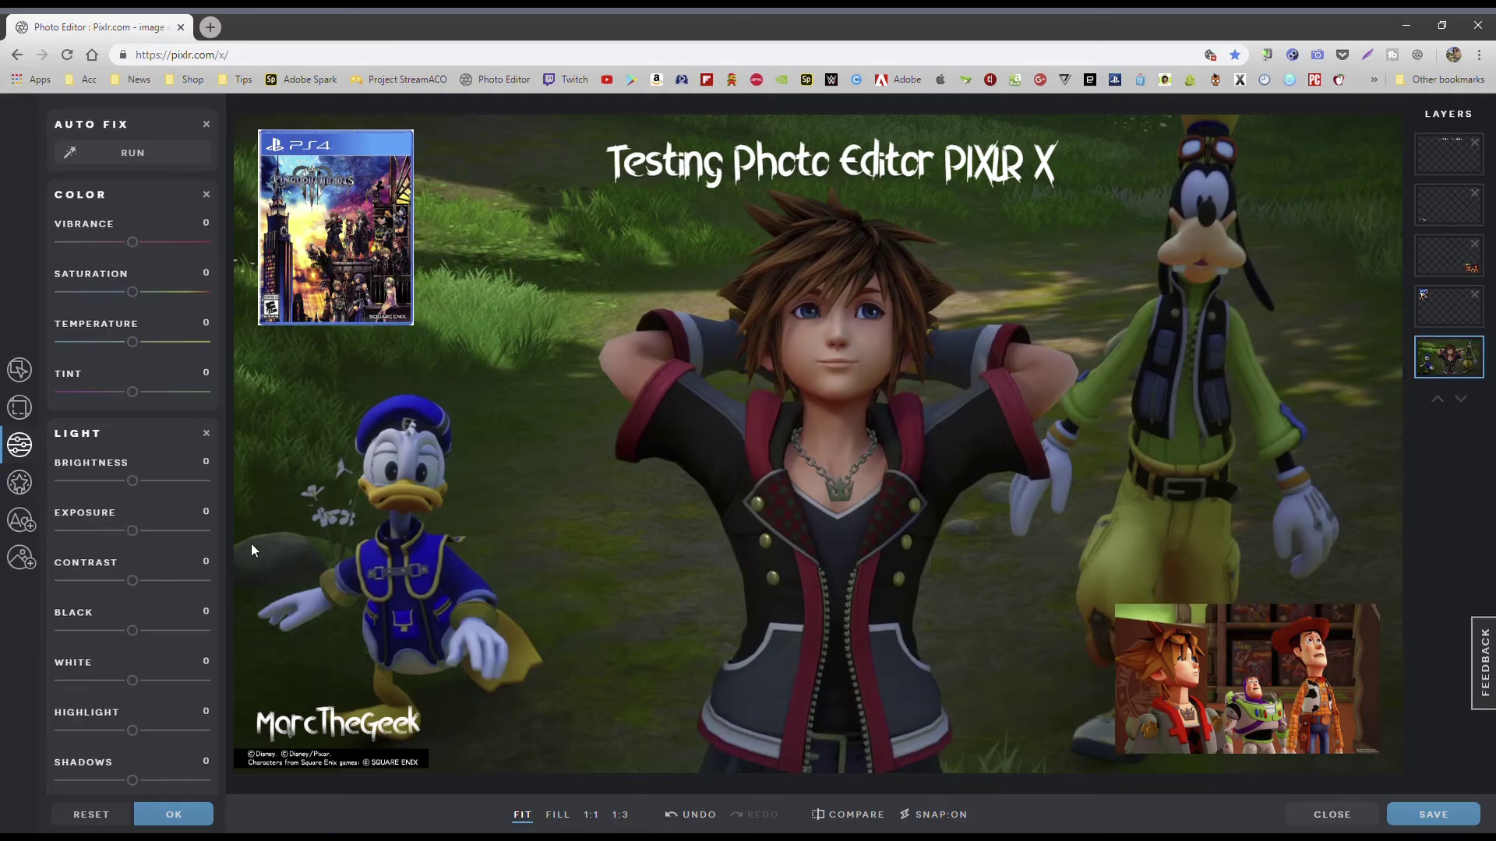
pyautogui.moveTo(134, 535); pyautogui.dragTo(147, 589)
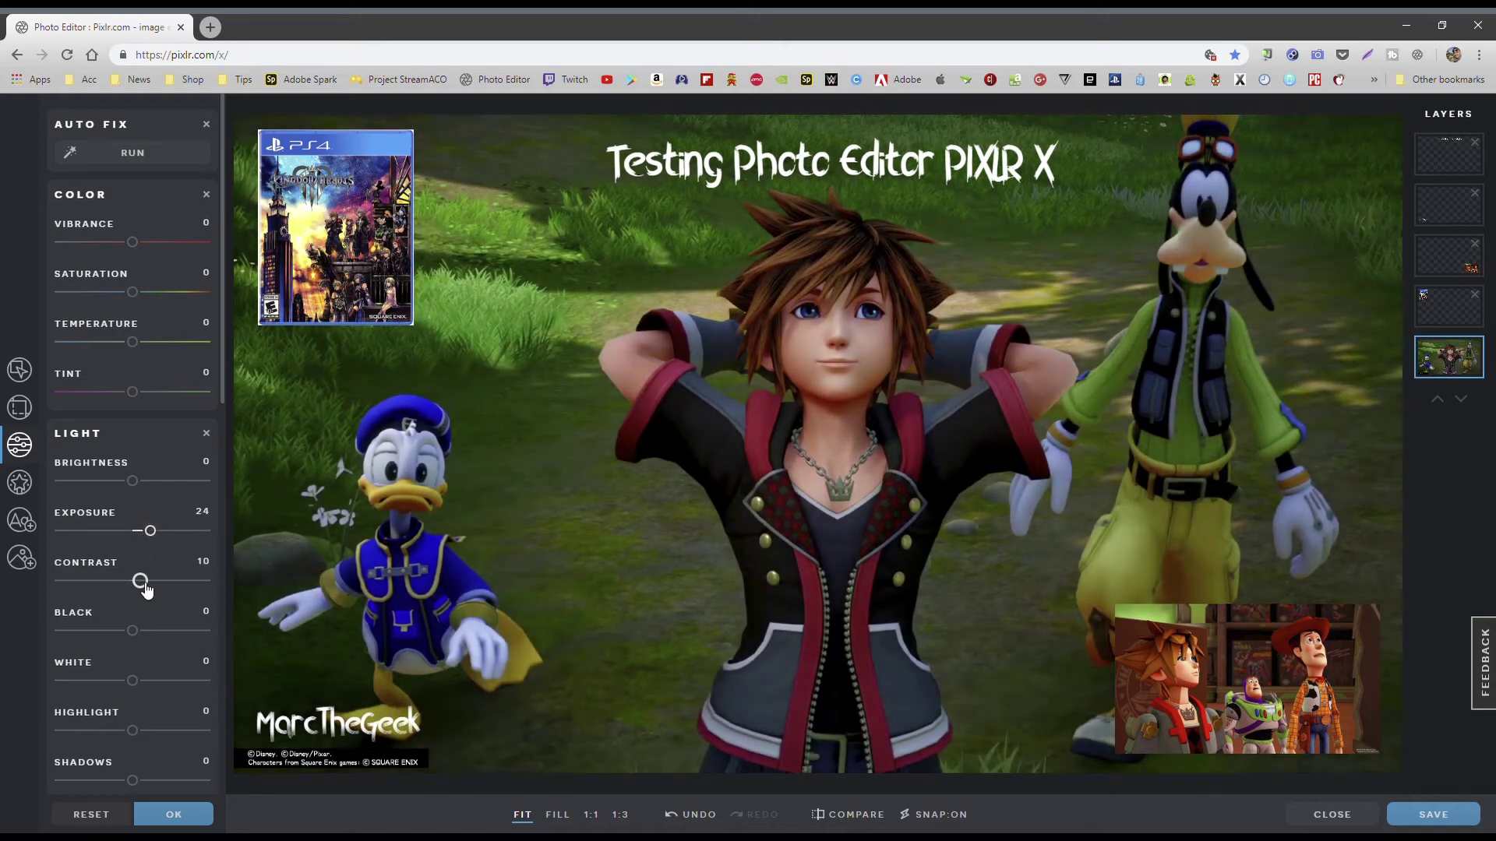
pyautogui.moveTo(141, 488); pyautogui.dragTo(147, 497)
pyautogui.scroll(-3, 223, 576)
pyautogui.scroll(3, 160, 536)
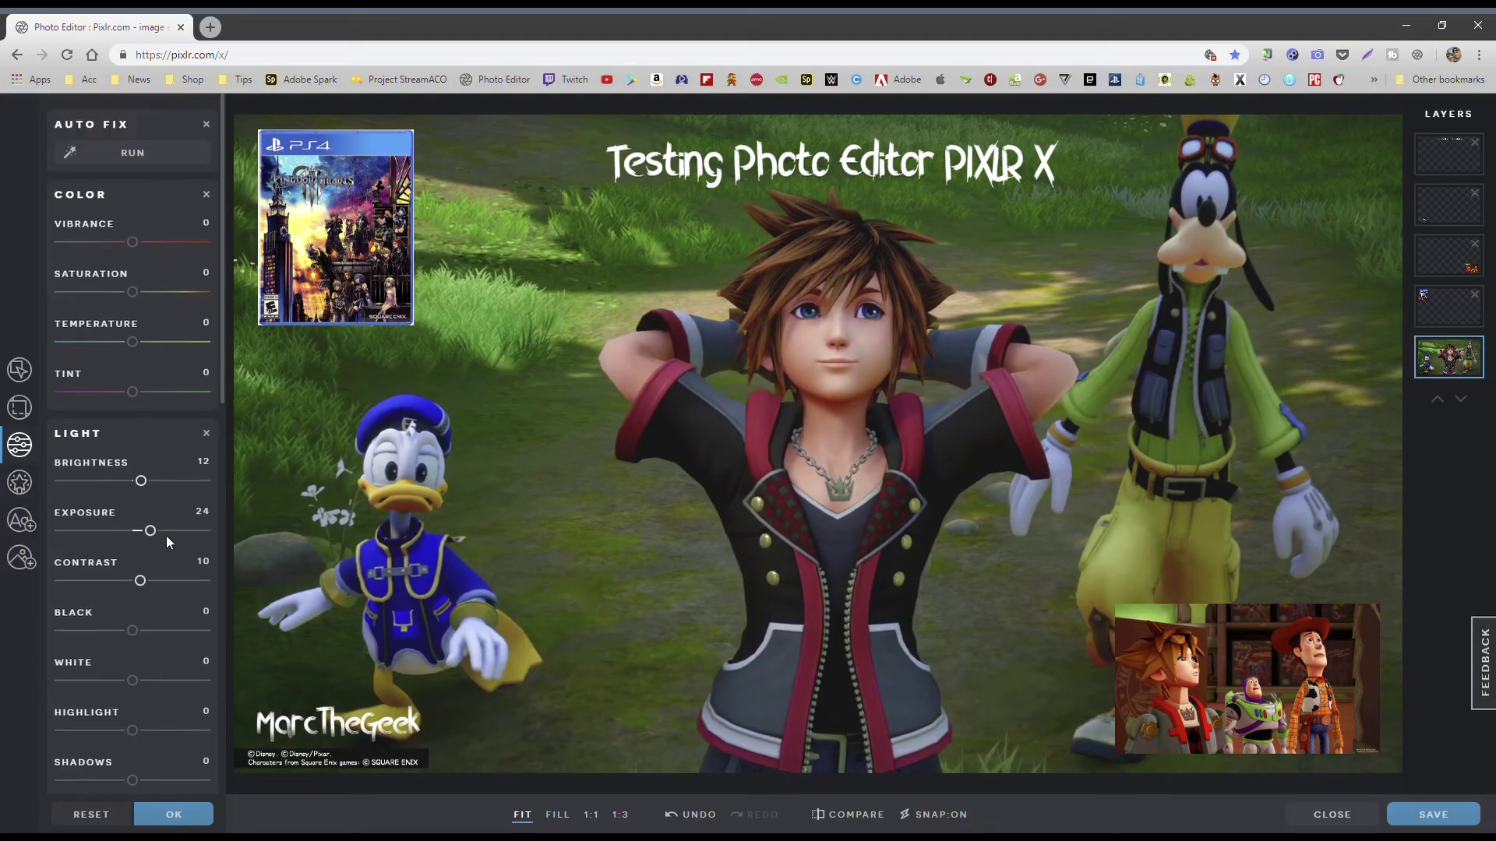
pyautogui.moveTo(139, 294); pyautogui.dragTo(146, 298)
pyautogui.moveTo(134, 242)
pyautogui.mouseDown()
pyautogui.moveTo(163, 257)
pyautogui.moveTo(143, 251)
pyautogui.mouseUp()
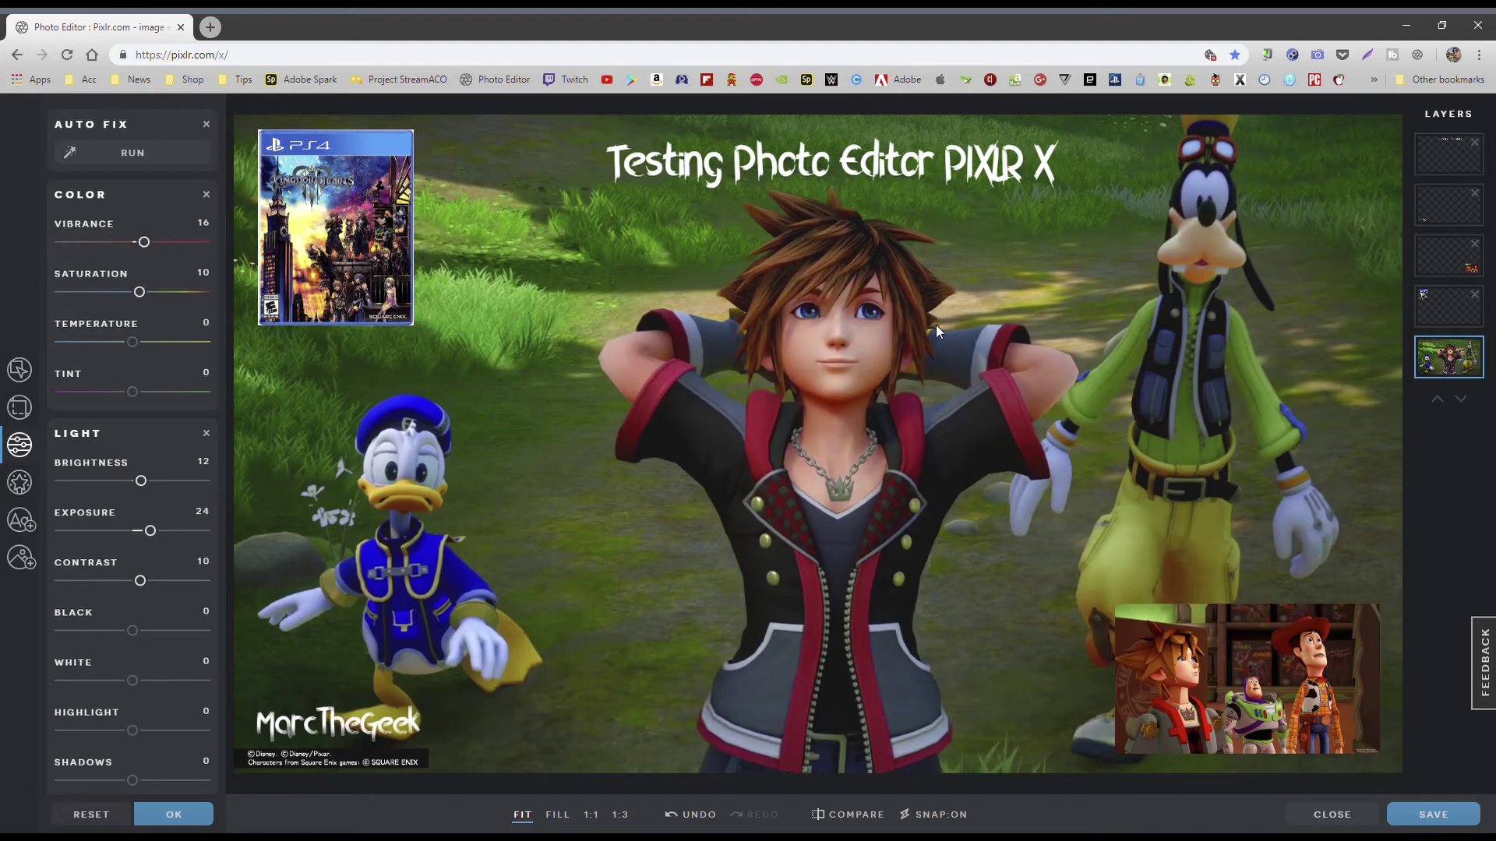
# Sharpen the background screenshot by 8, add 21 grain, and apply the adjustments.
pyautogui.scroll(-4, 173, 510)
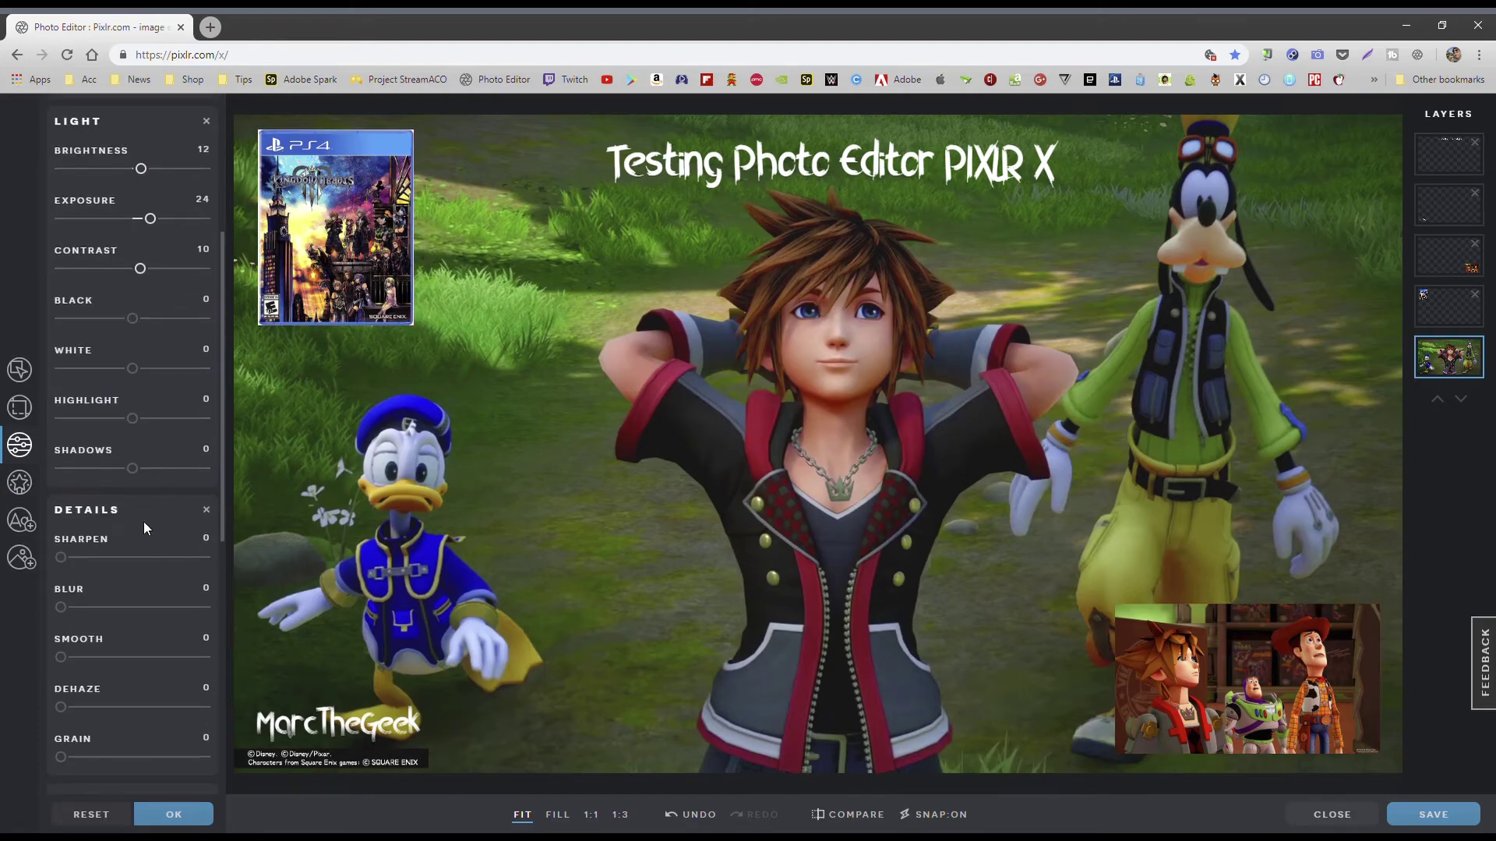
pyautogui.moveTo(67, 561); pyautogui.dragTo(72, 558)
pyautogui.moveTo(61, 757); pyautogui.dragTo(96, 760)
pyautogui.moveTo(120, 765); pyautogui.dragTo(95, 767)
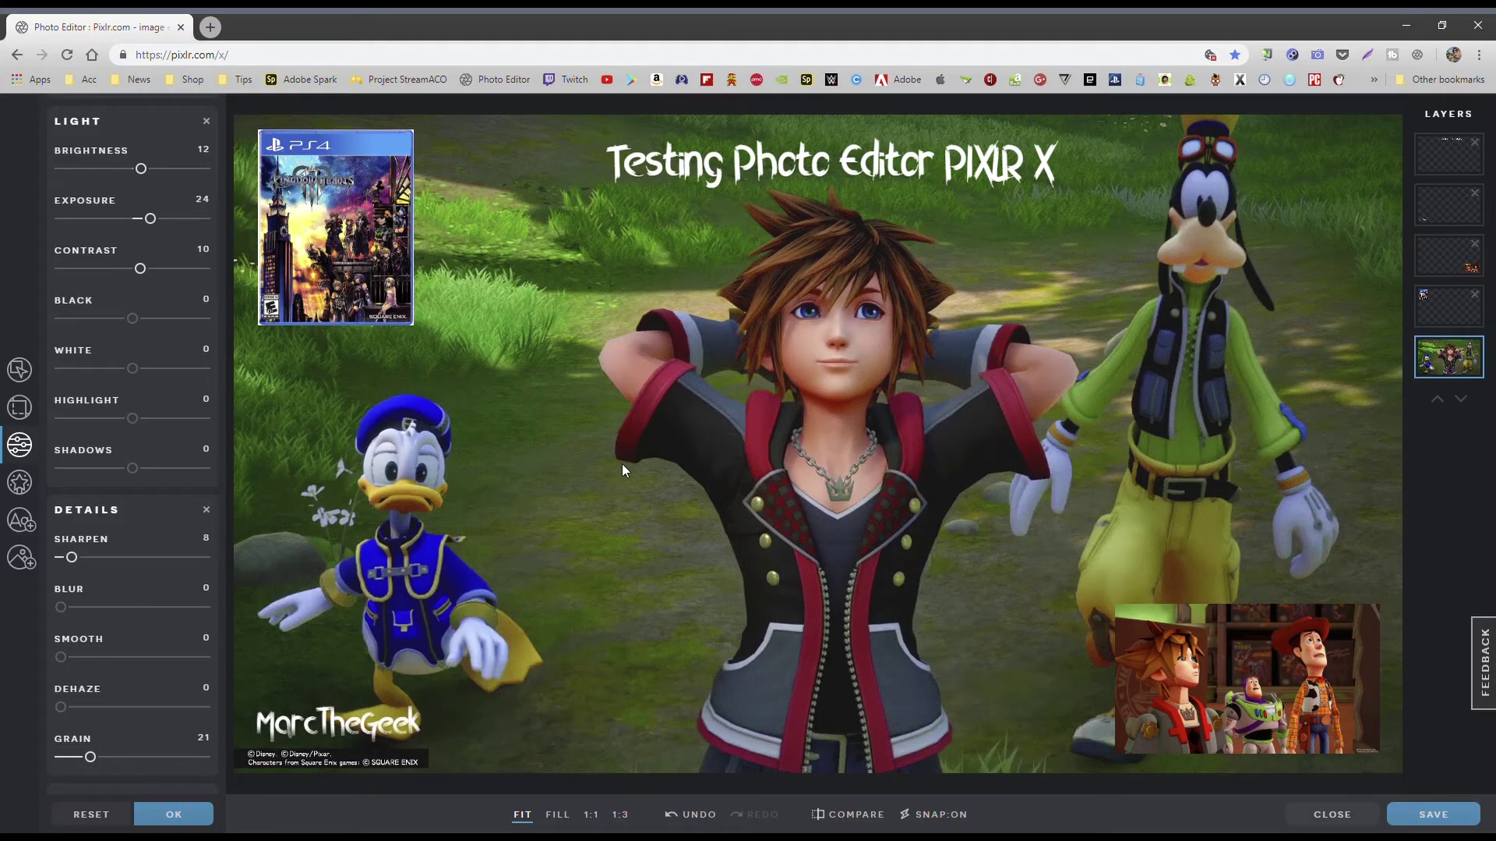
pyautogui.click(190, 814)
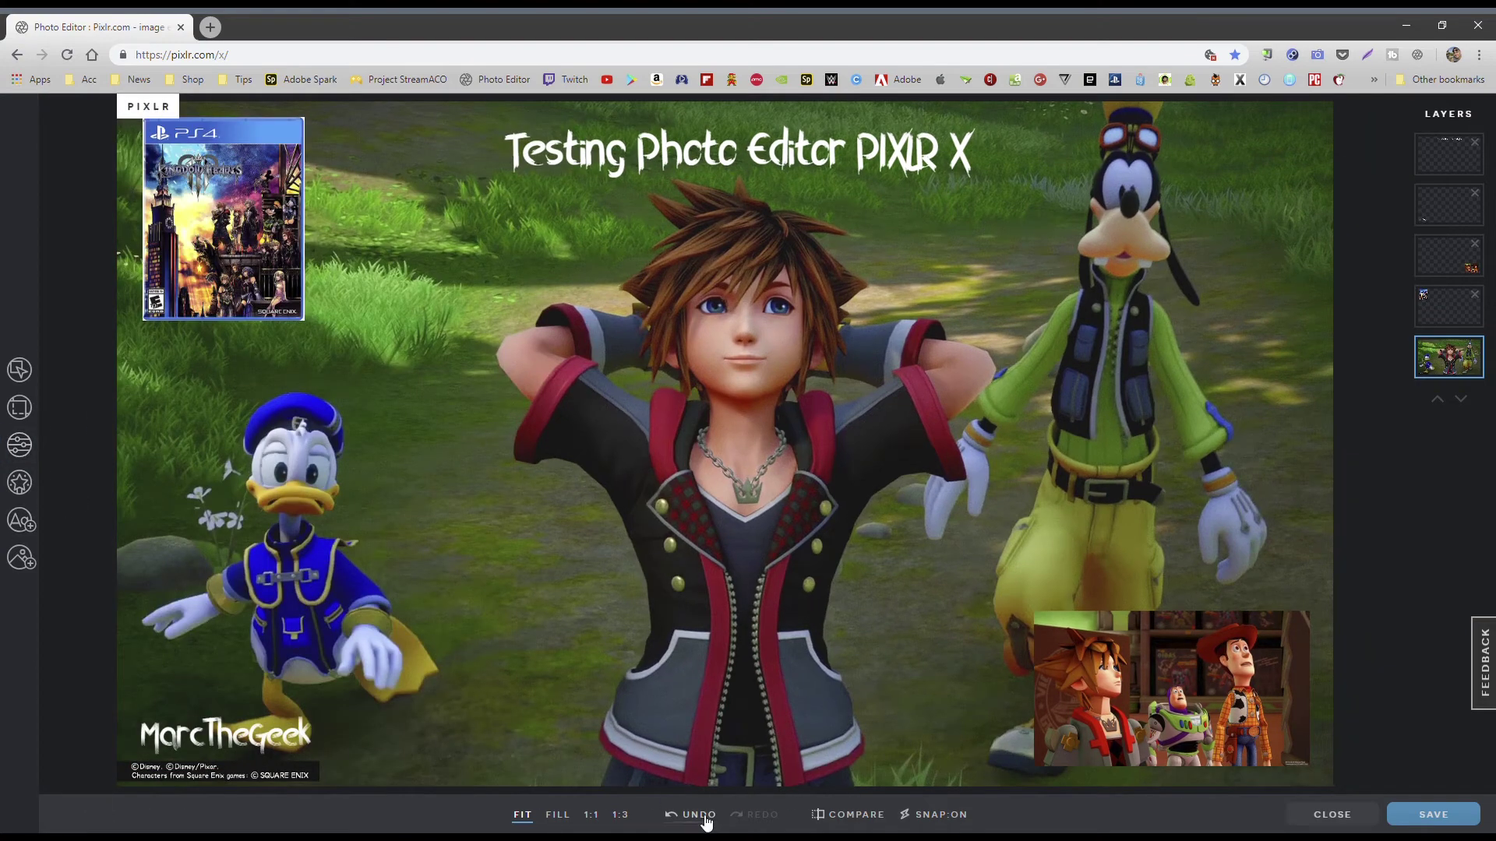
# Compare the edited composition with the original image.
pyautogui.click(839, 821)
pyautogui.click(839, 820)
pyautogui.click(839, 821)
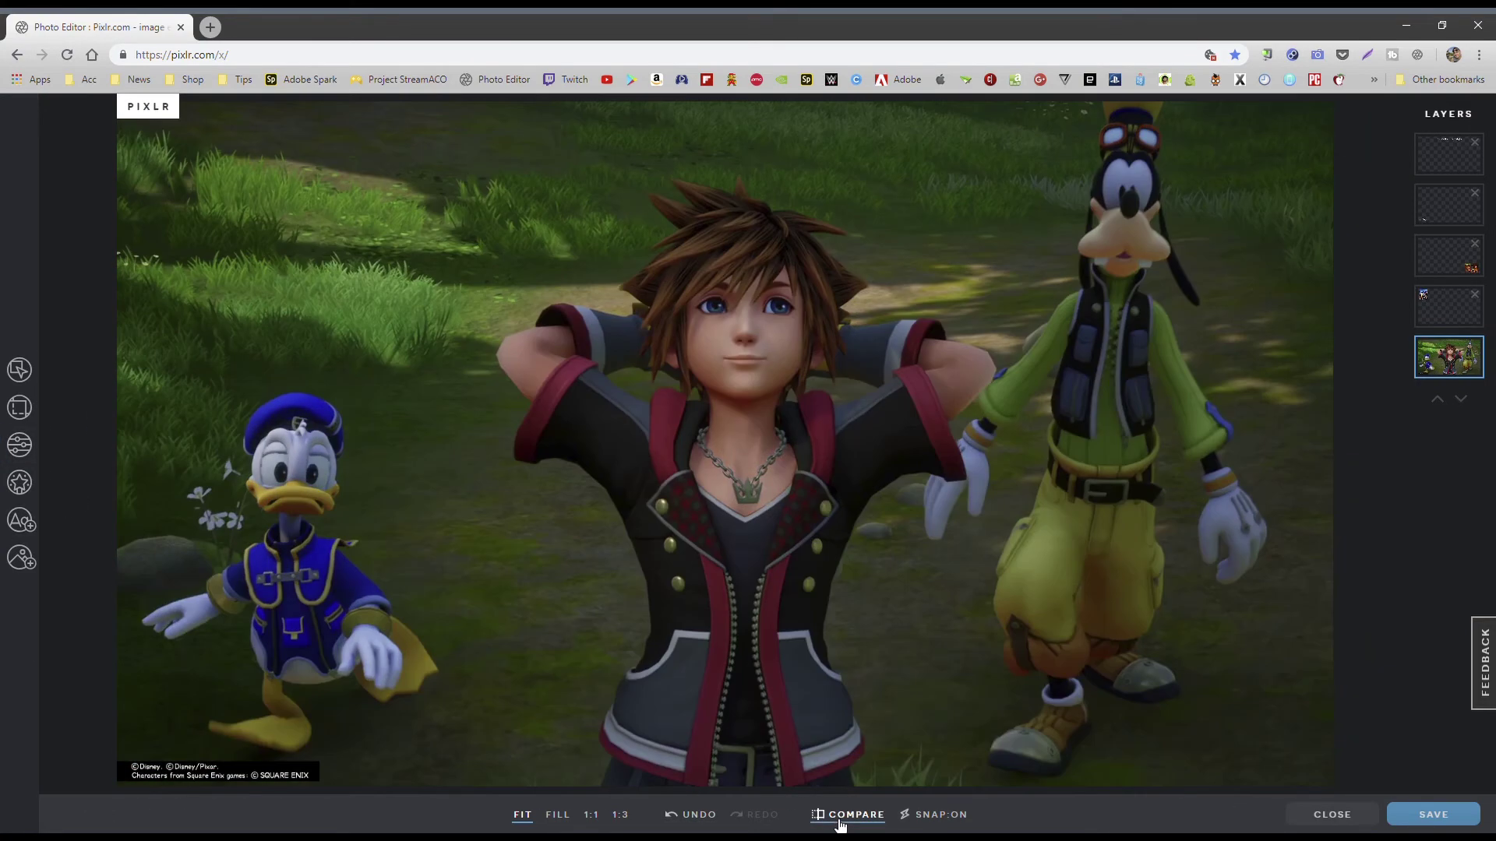
pyautogui.click(839, 820)
pyautogui.click(839, 820)
pyautogui.click(839, 820)
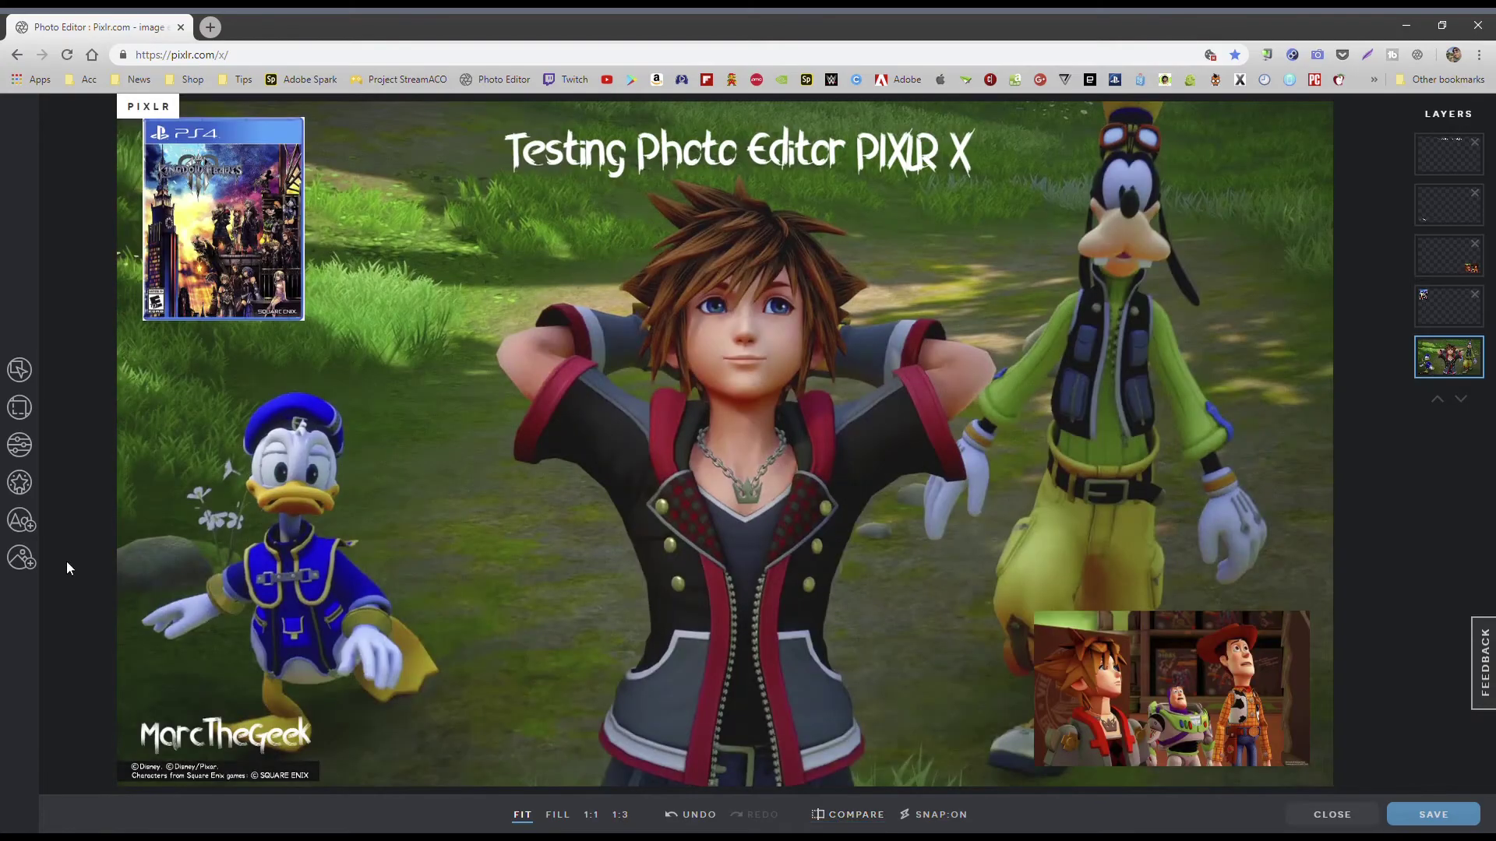
# Crop the image to 1913 × 1030 to cut off the copyright notice along the lower edge.
pyautogui.click(20, 444)
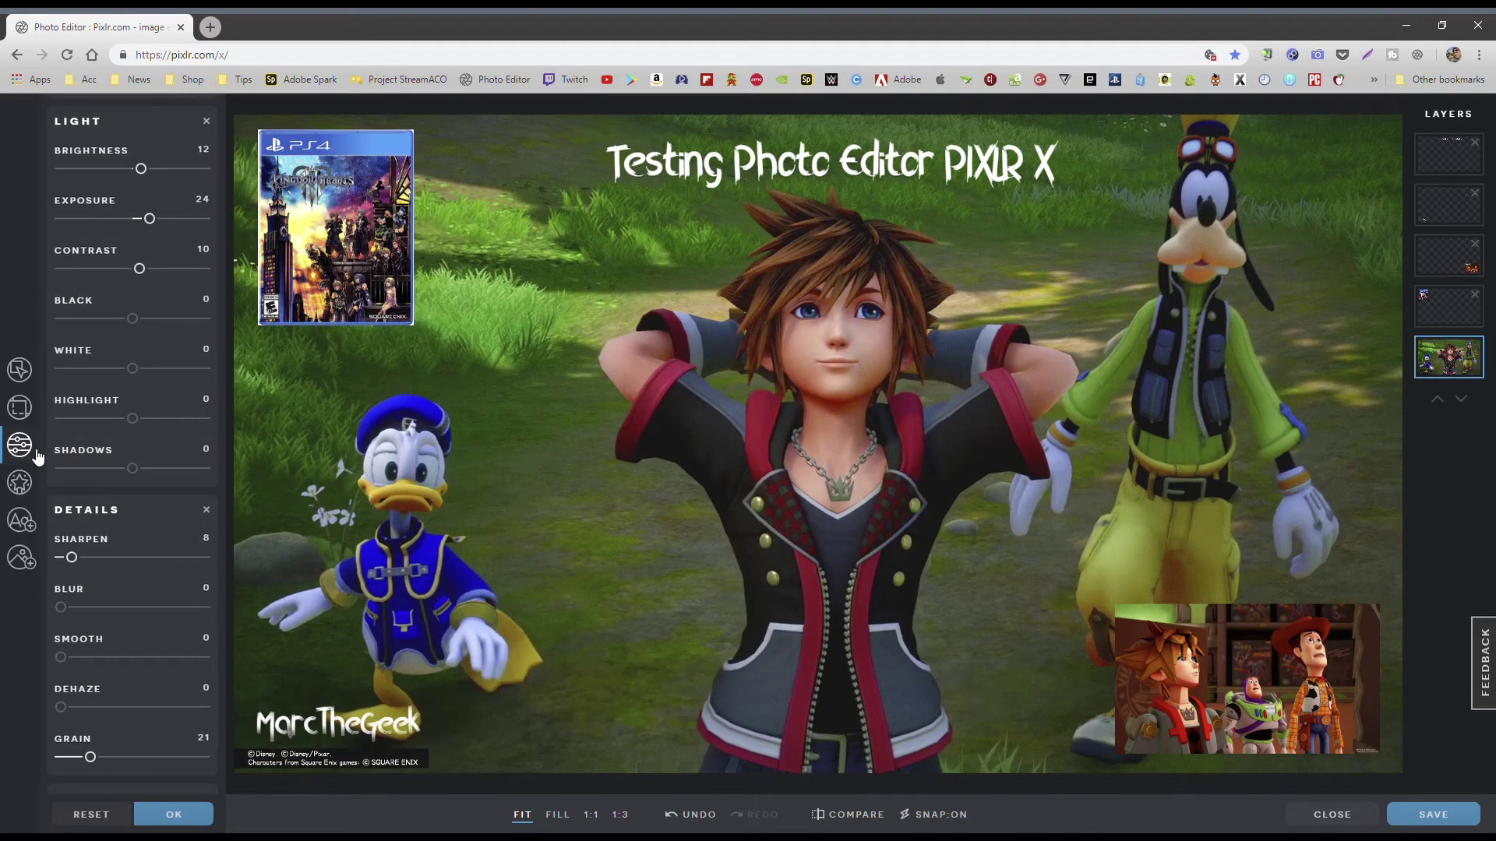
pyautogui.click(28, 412)
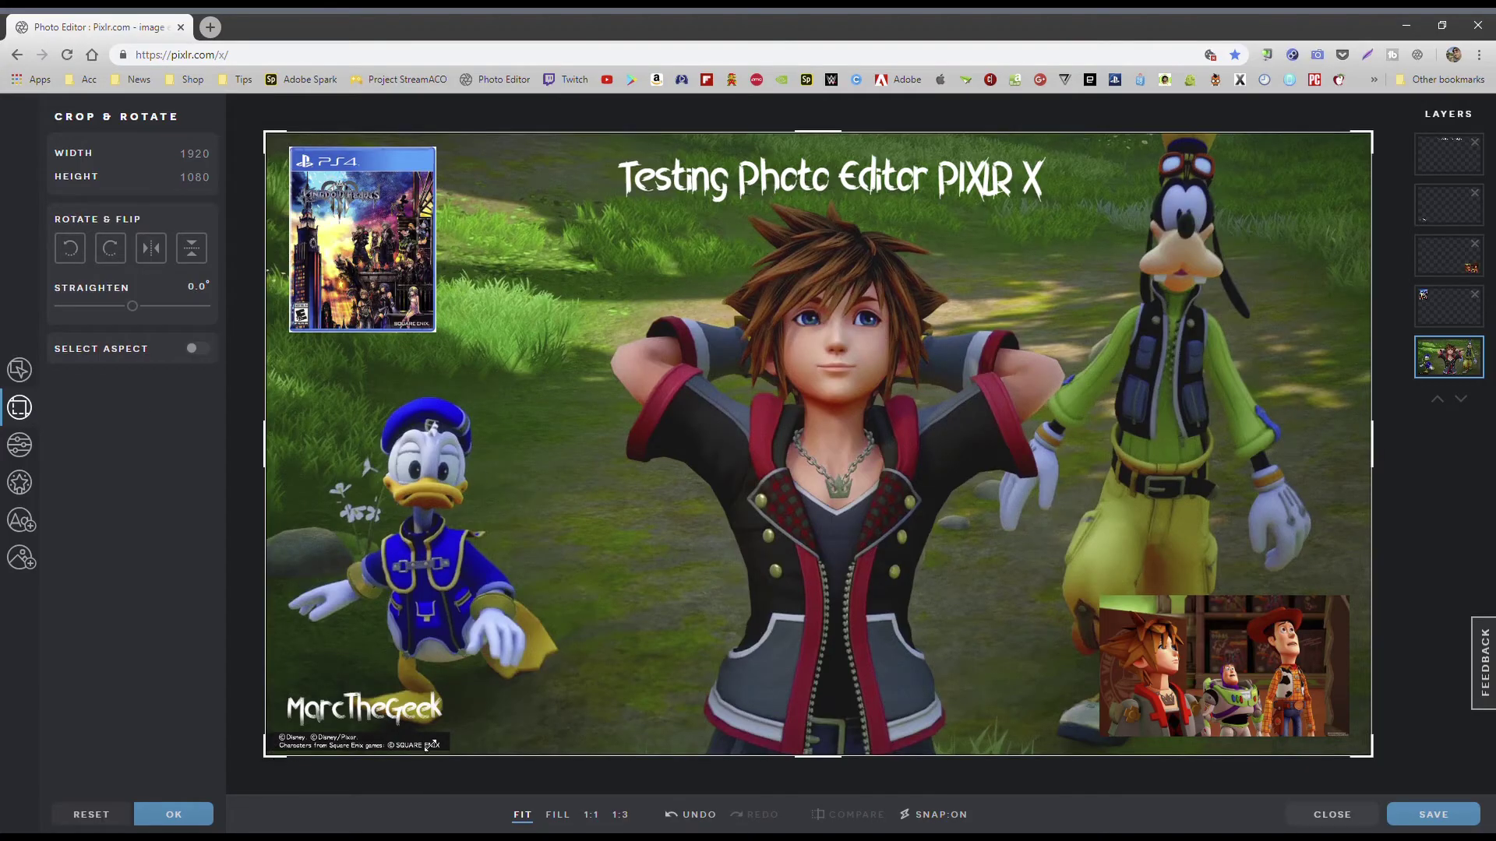
pyautogui.moveTo(278, 756); pyautogui.dragTo(279, 731)
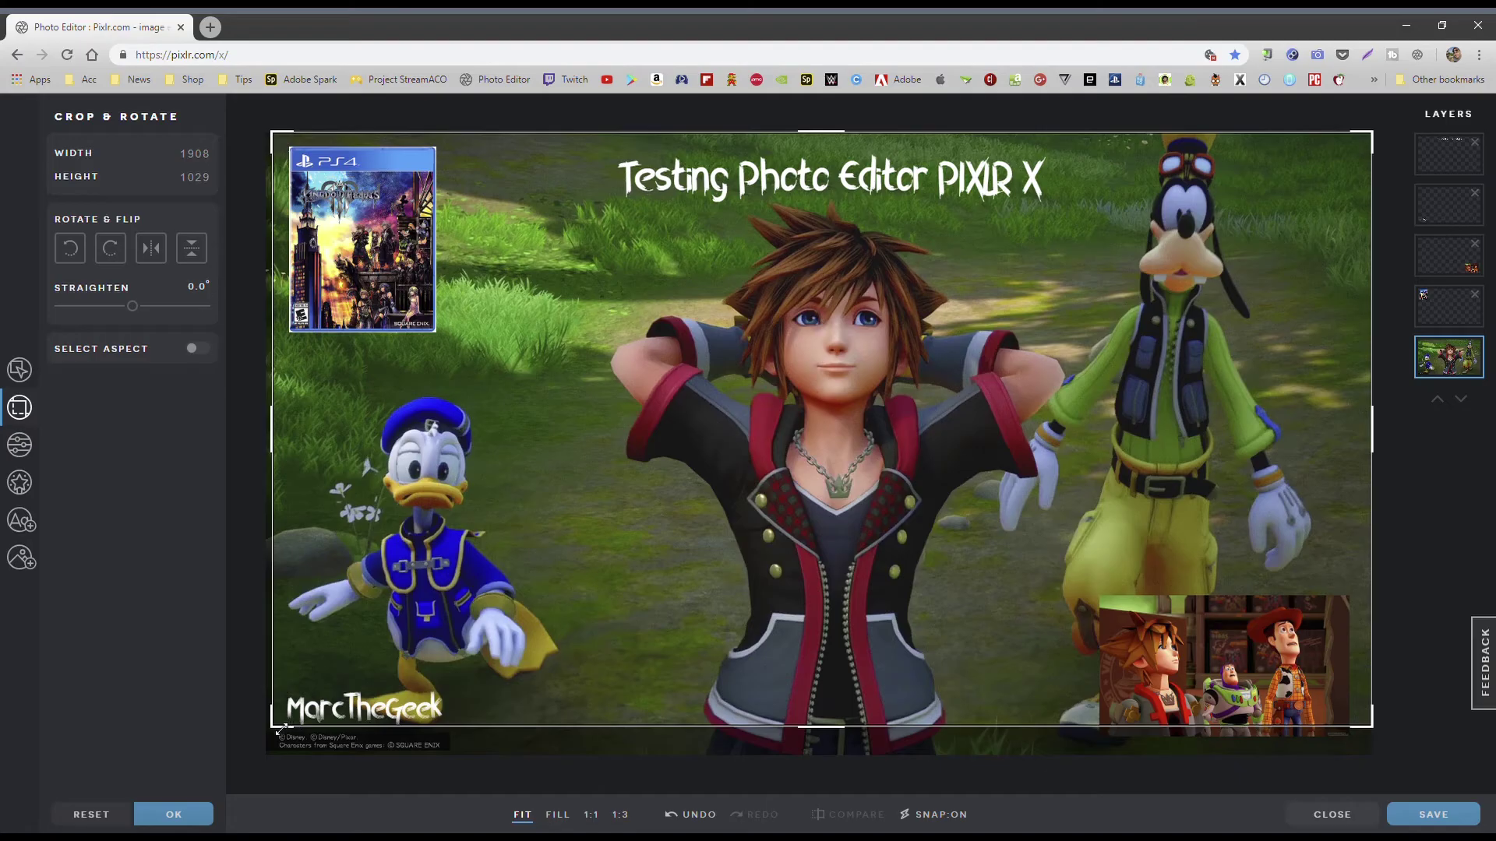
pyautogui.moveTo(281, 729); pyautogui.dragTo(278, 730)
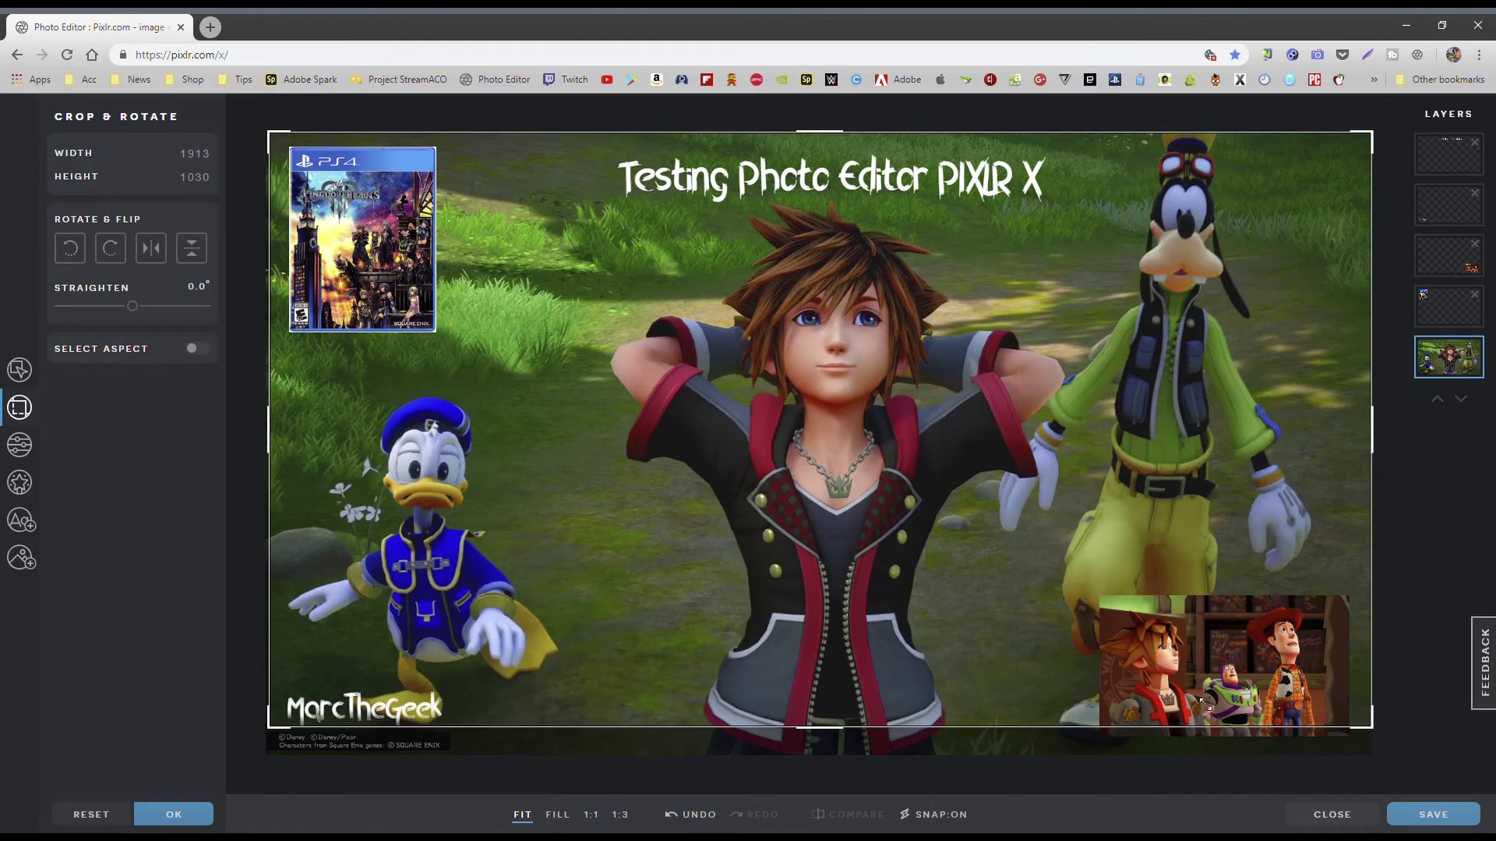
pyautogui.click(173, 814)
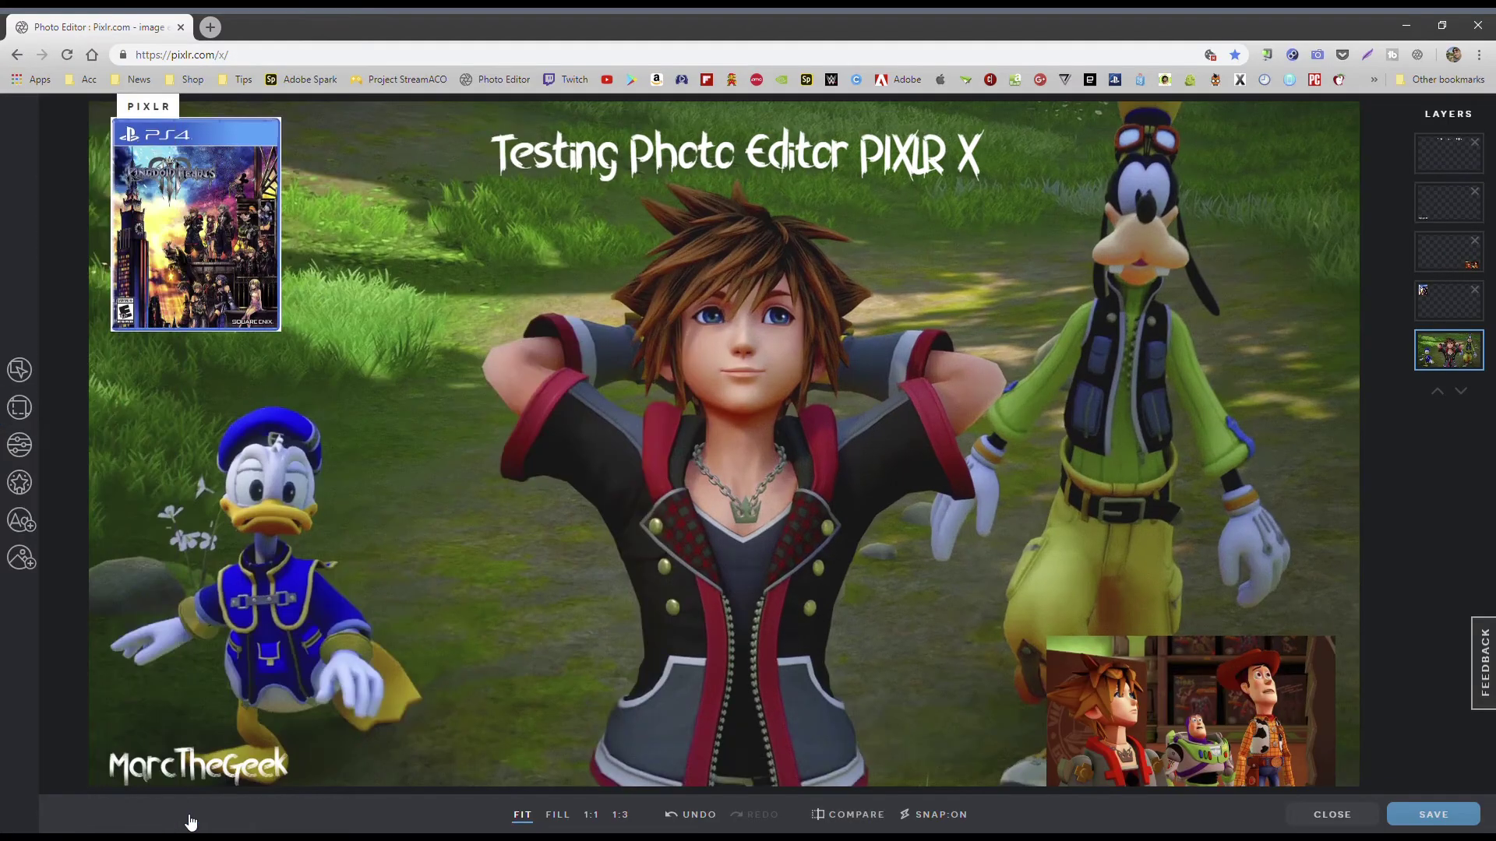
# Shrink the Toy Story inset slightly and move it up inside the canvas, and shift the channel-name caption up and to the left.
pyautogui.click(1174, 710)
pyautogui.moveTo(1173, 711); pyautogui.dragTo(1182, 670)
pyautogui.moveTo(1060, 768); pyautogui.dragTo(1071, 761)
pyautogui.moveTo(1266, 669); pyautogui.dragTo(1267, 683)
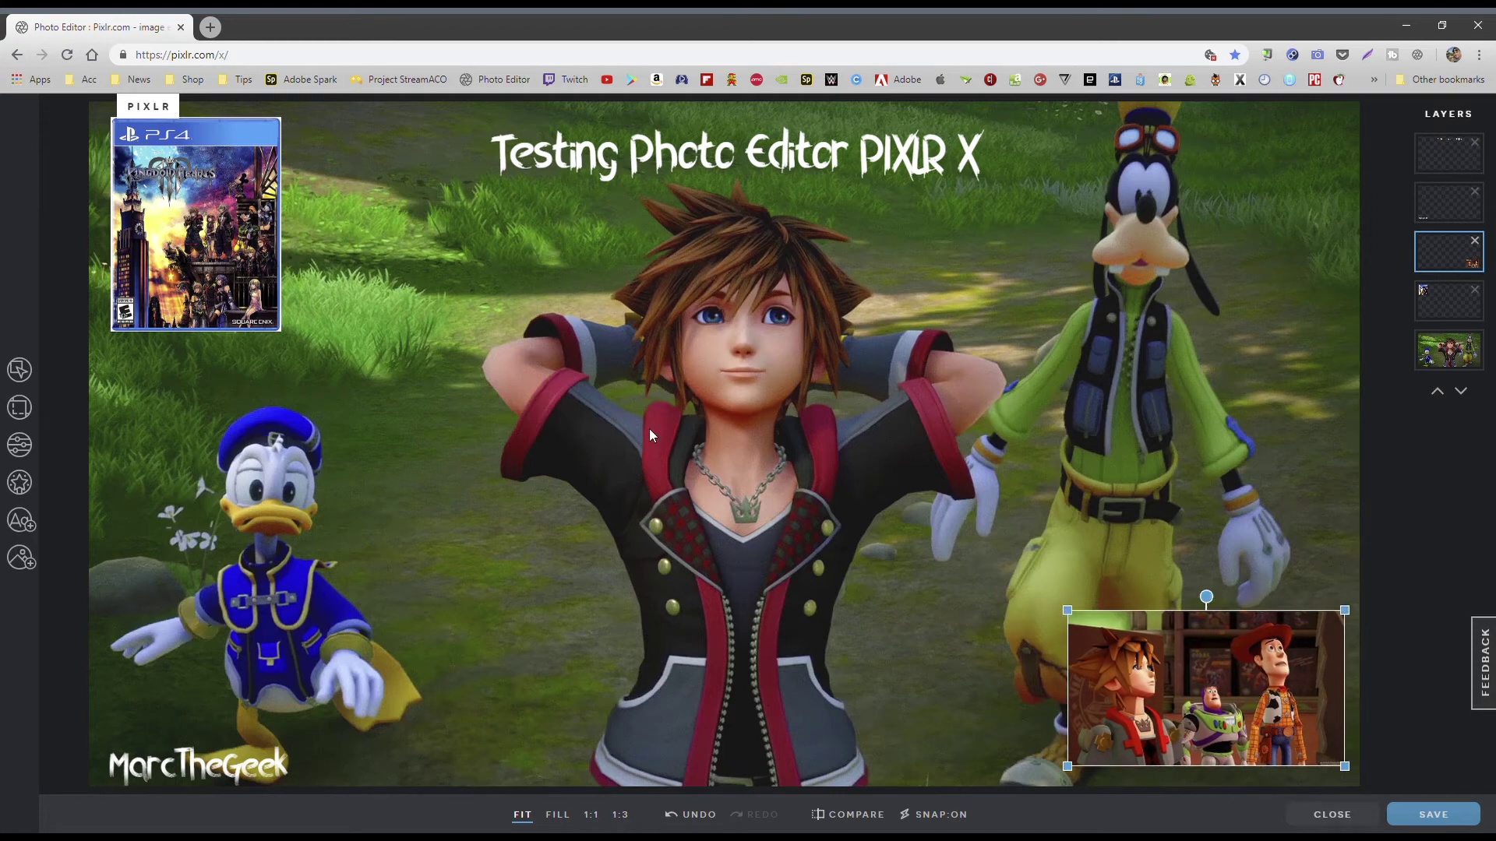
pyautogui.click(236, 770)
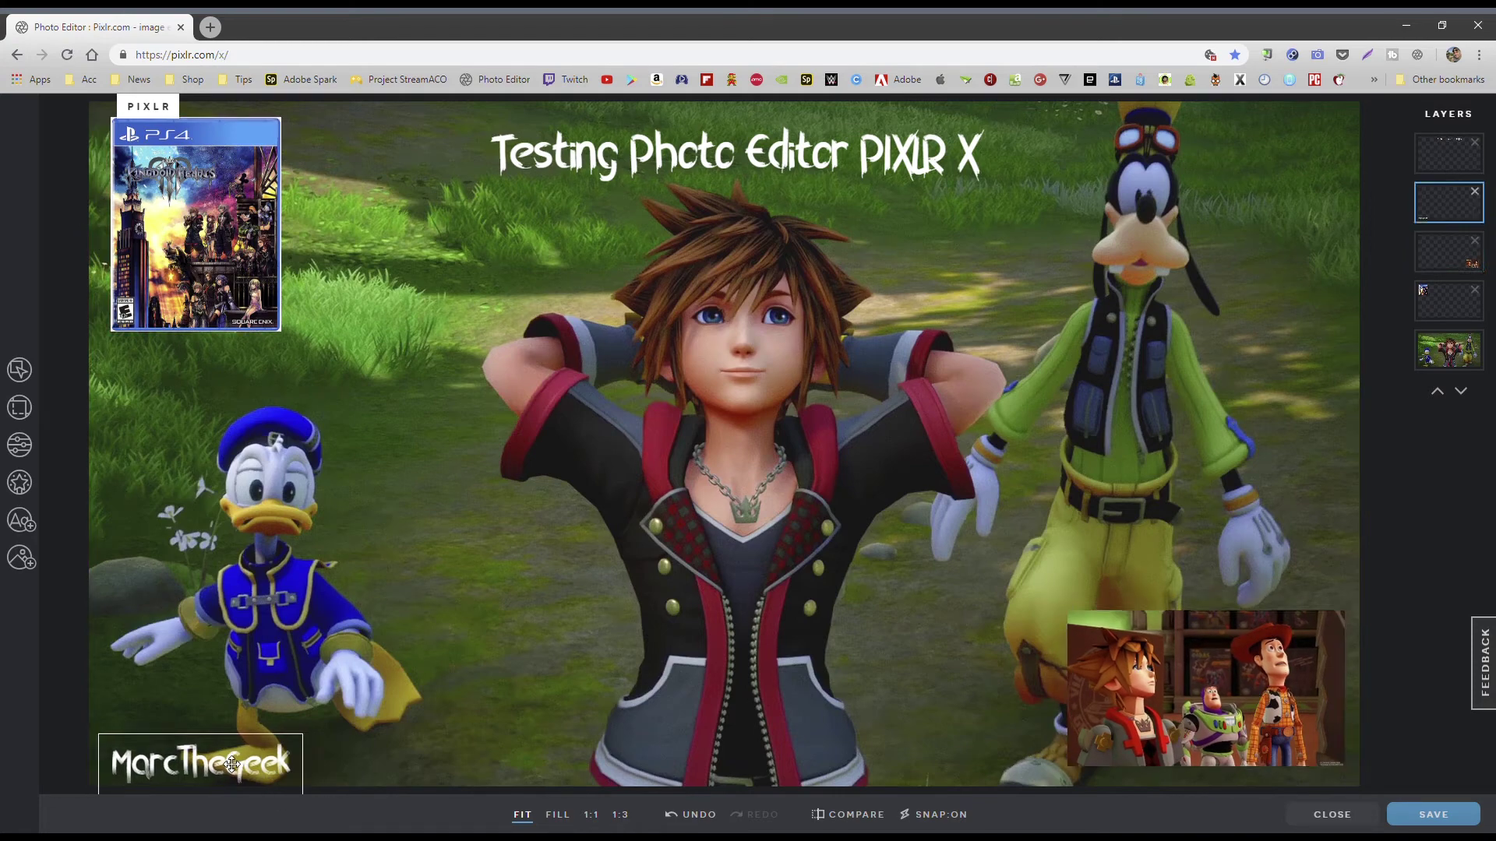
pyautogui.moveTo(235, 771); pyautogui.dragTo(228, 757)
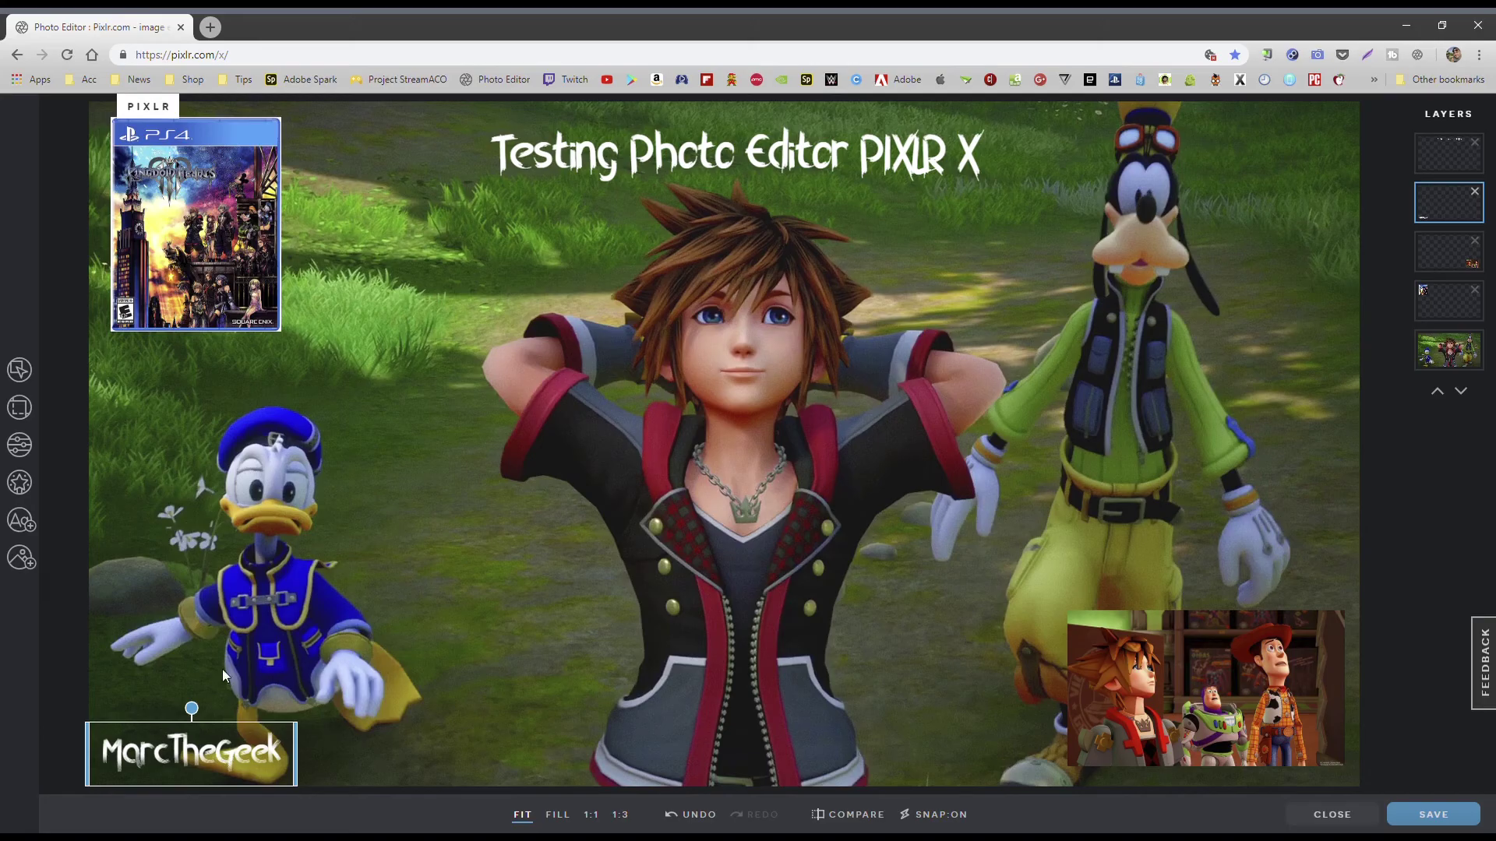
# Try the fixed-aspect crop presets, such as 4:3, 16:10, 2:1, FB Cover, LinkedIn and Twitter, and turn aspect selection off again.
pyautogui.click(21, 411)
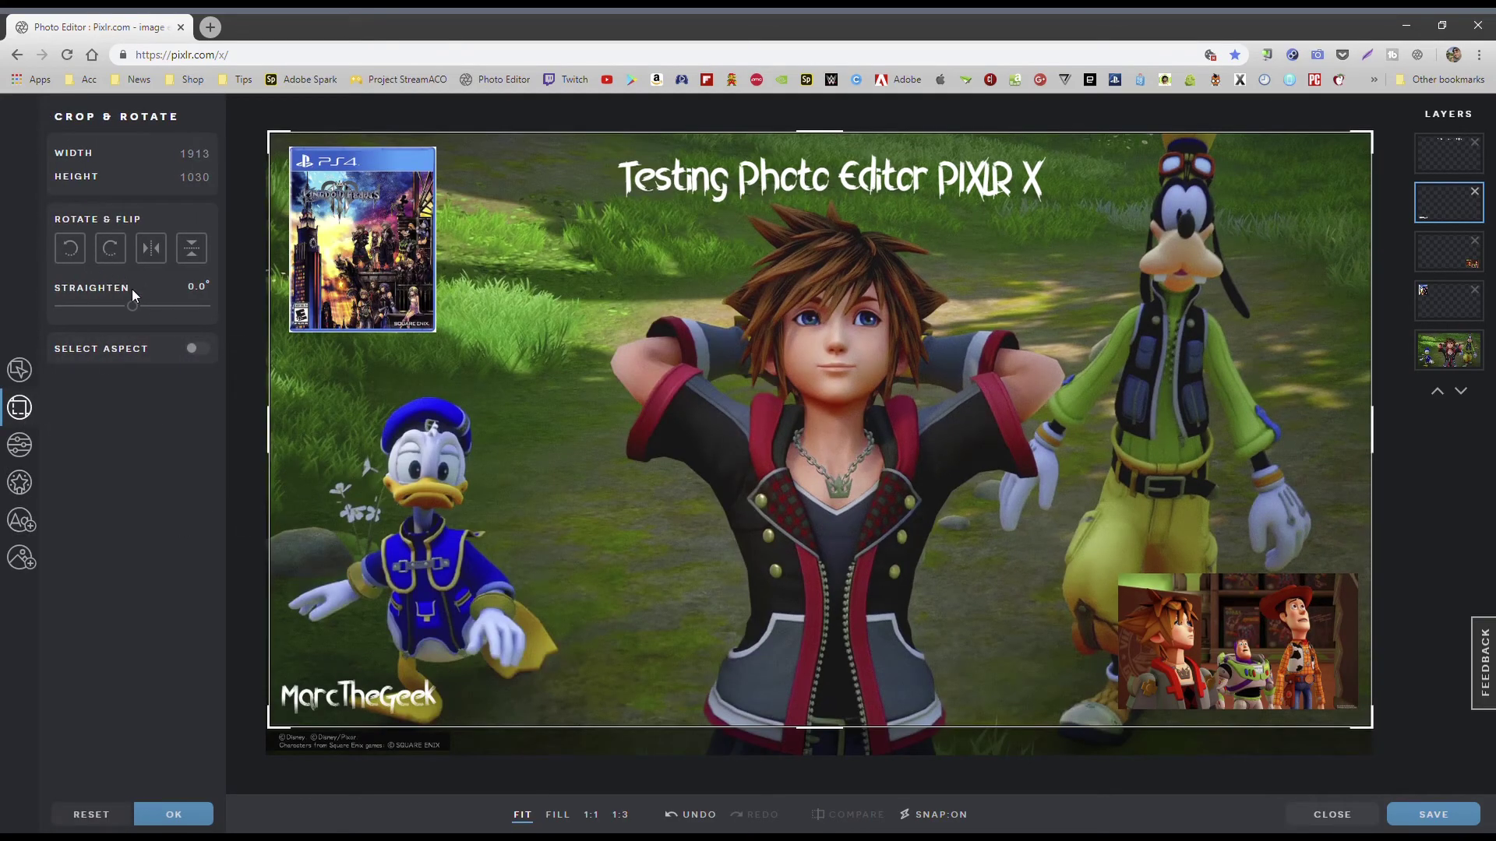
pyautogui.click(199, 350)
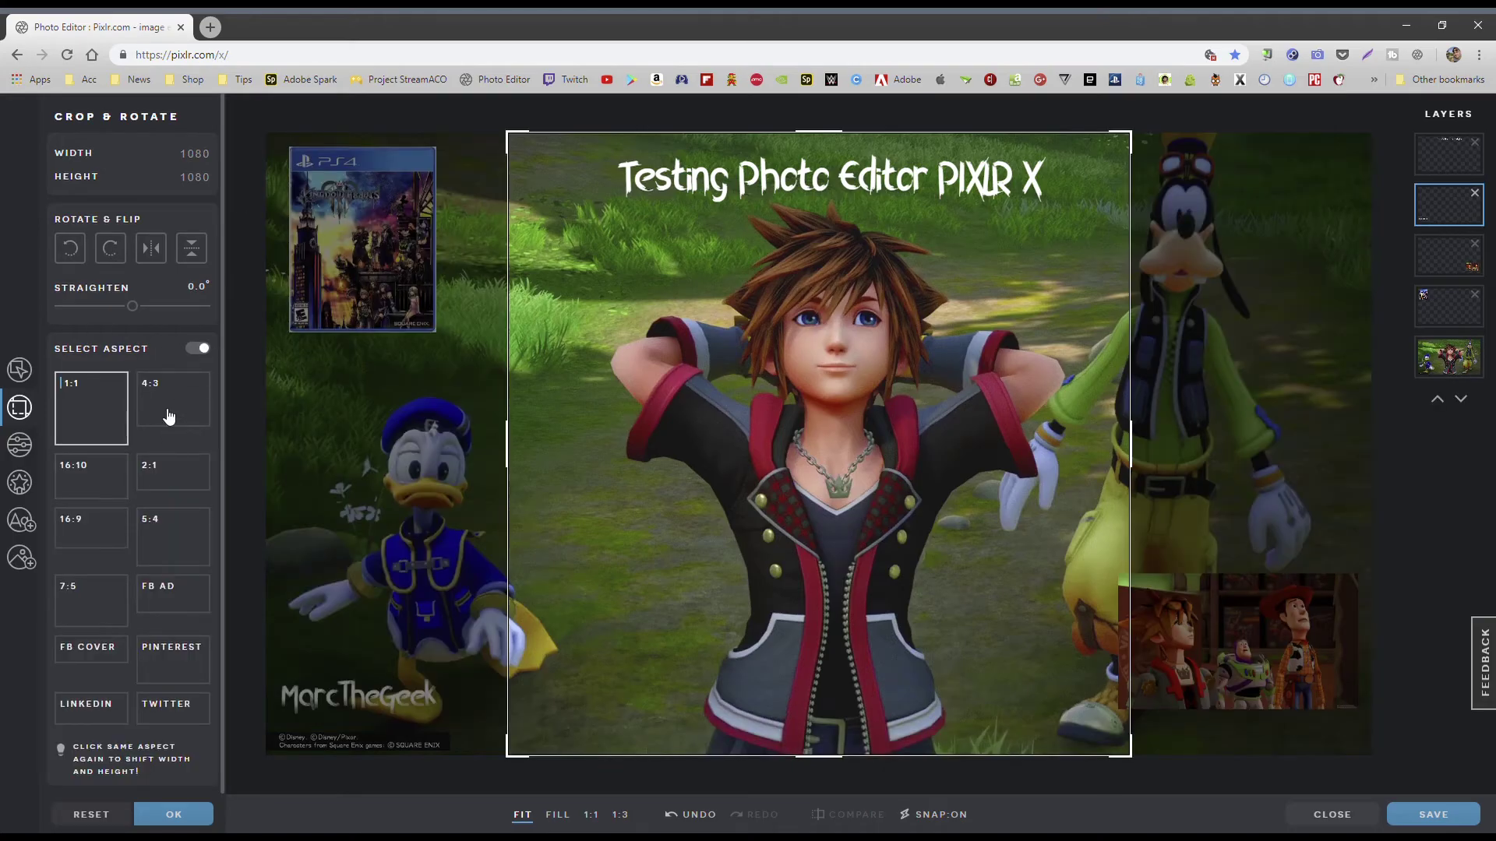
pyautogui.click(181, 413)
pyautogui.click(123, 489)
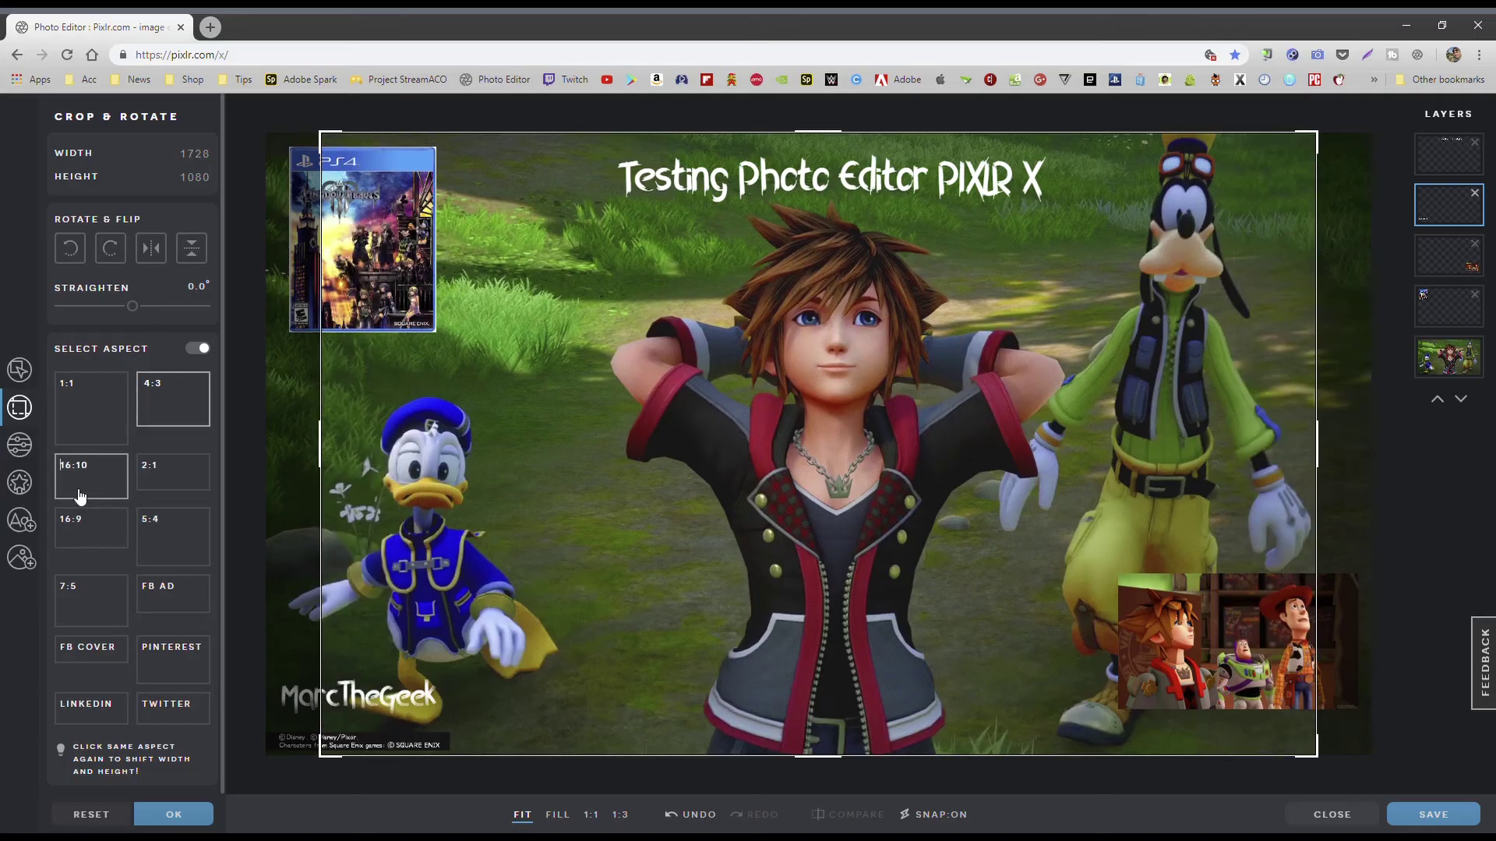
pyautogui.click(172, 479)
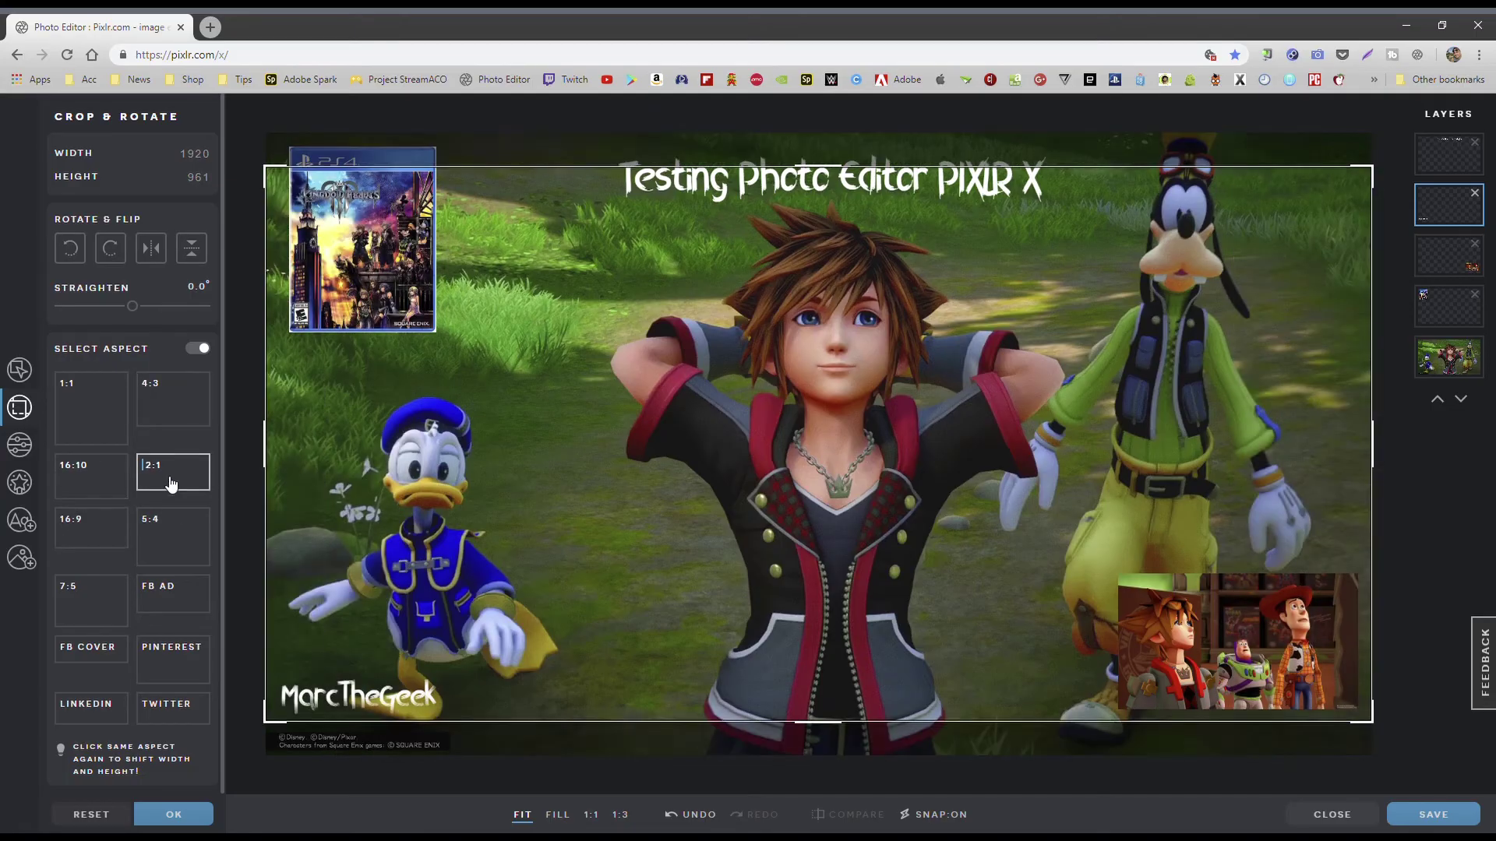
pyautogui.click(181, 610)
pyautogui.click(97, 654)
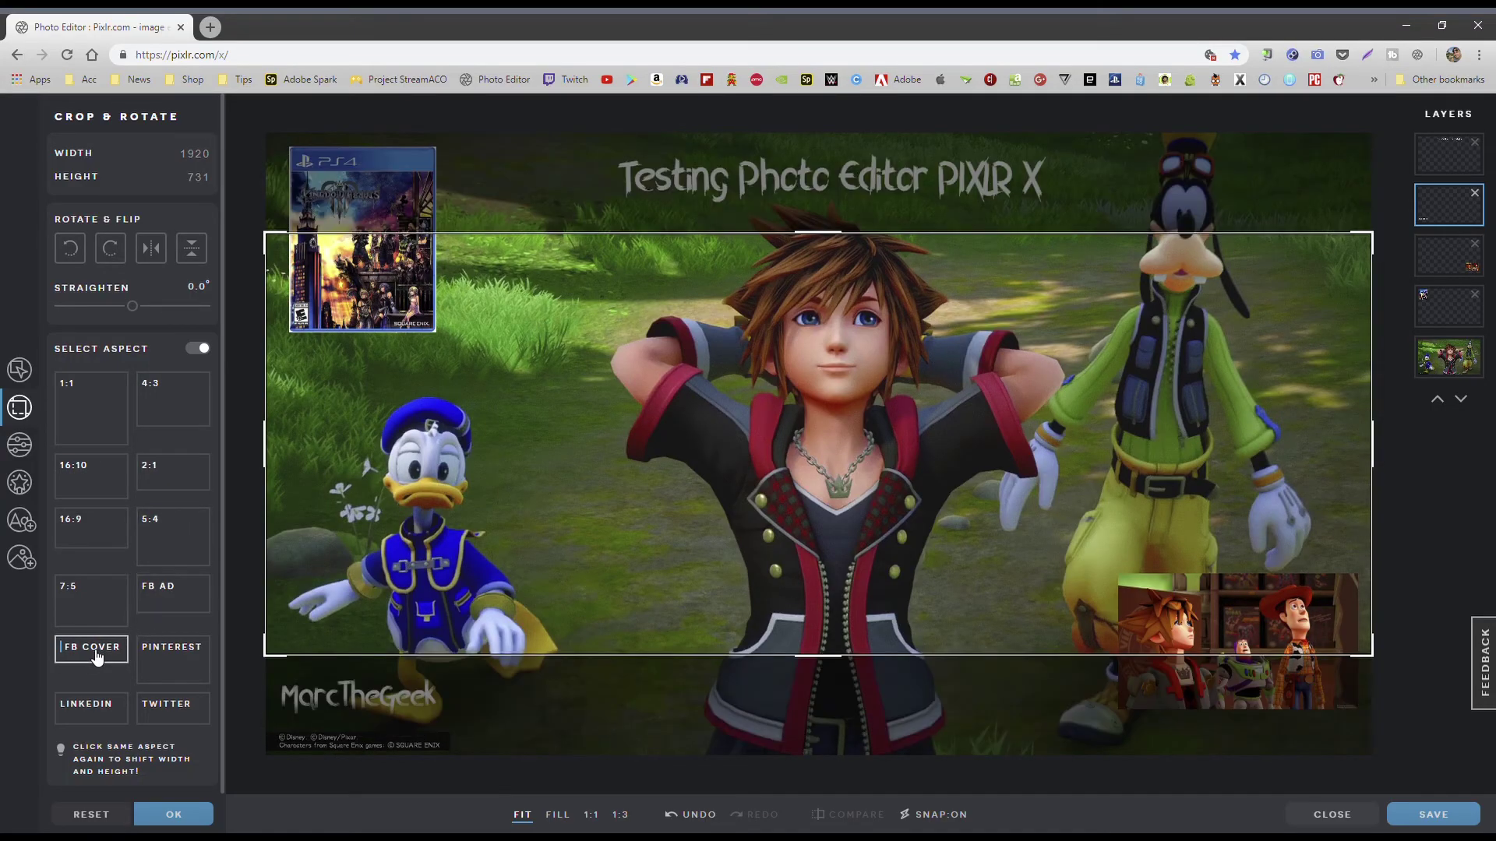
pyautogui.click(158, 666)
pyautogui.click(113, 706)
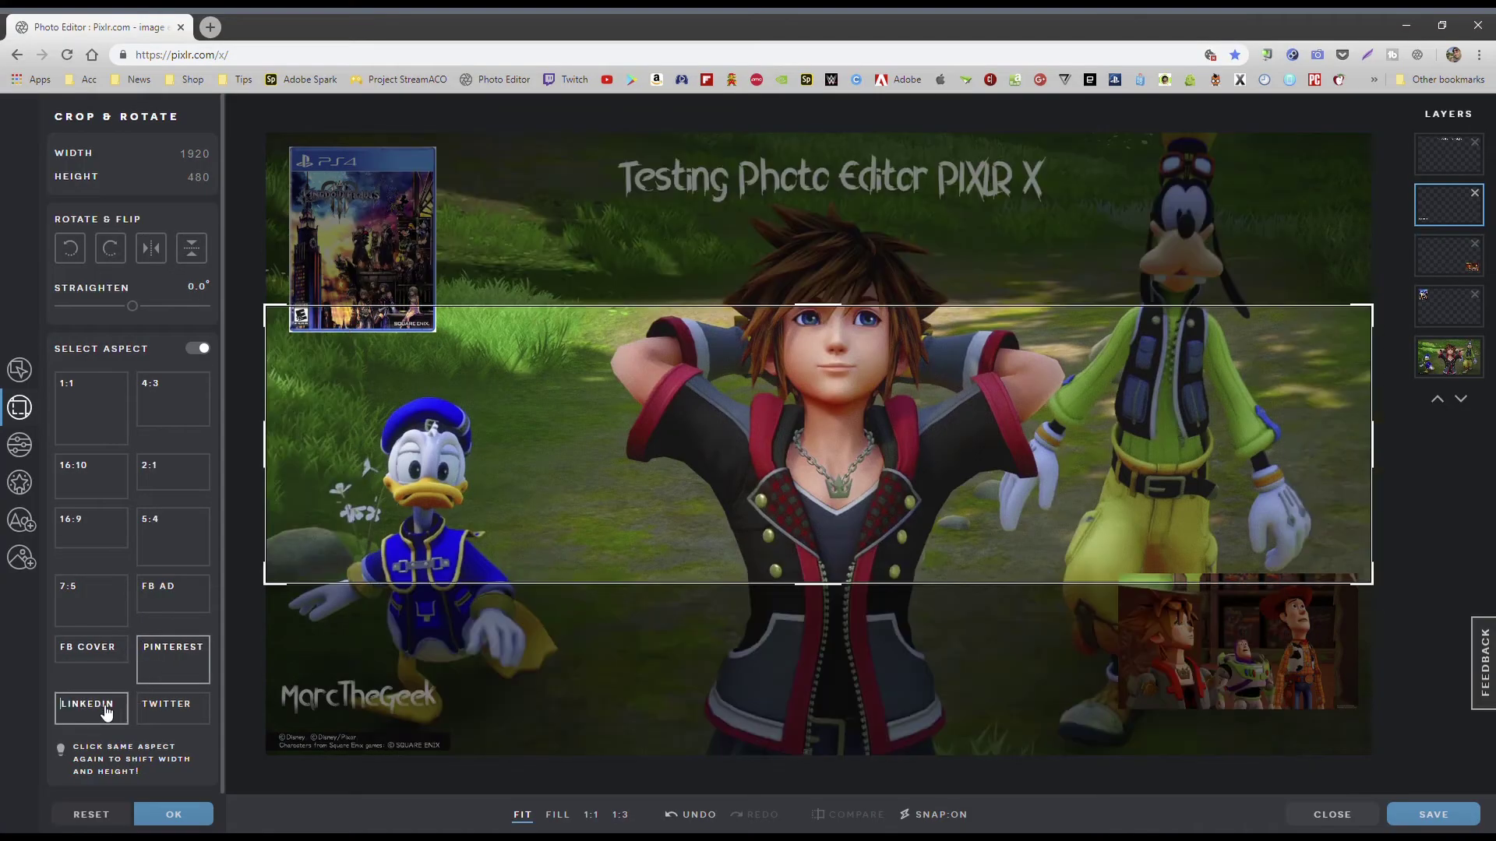
pyautogui.click(185, 715)
pyautogui.moveTo(690, 531); pyautogui.dragTo(677, 483)
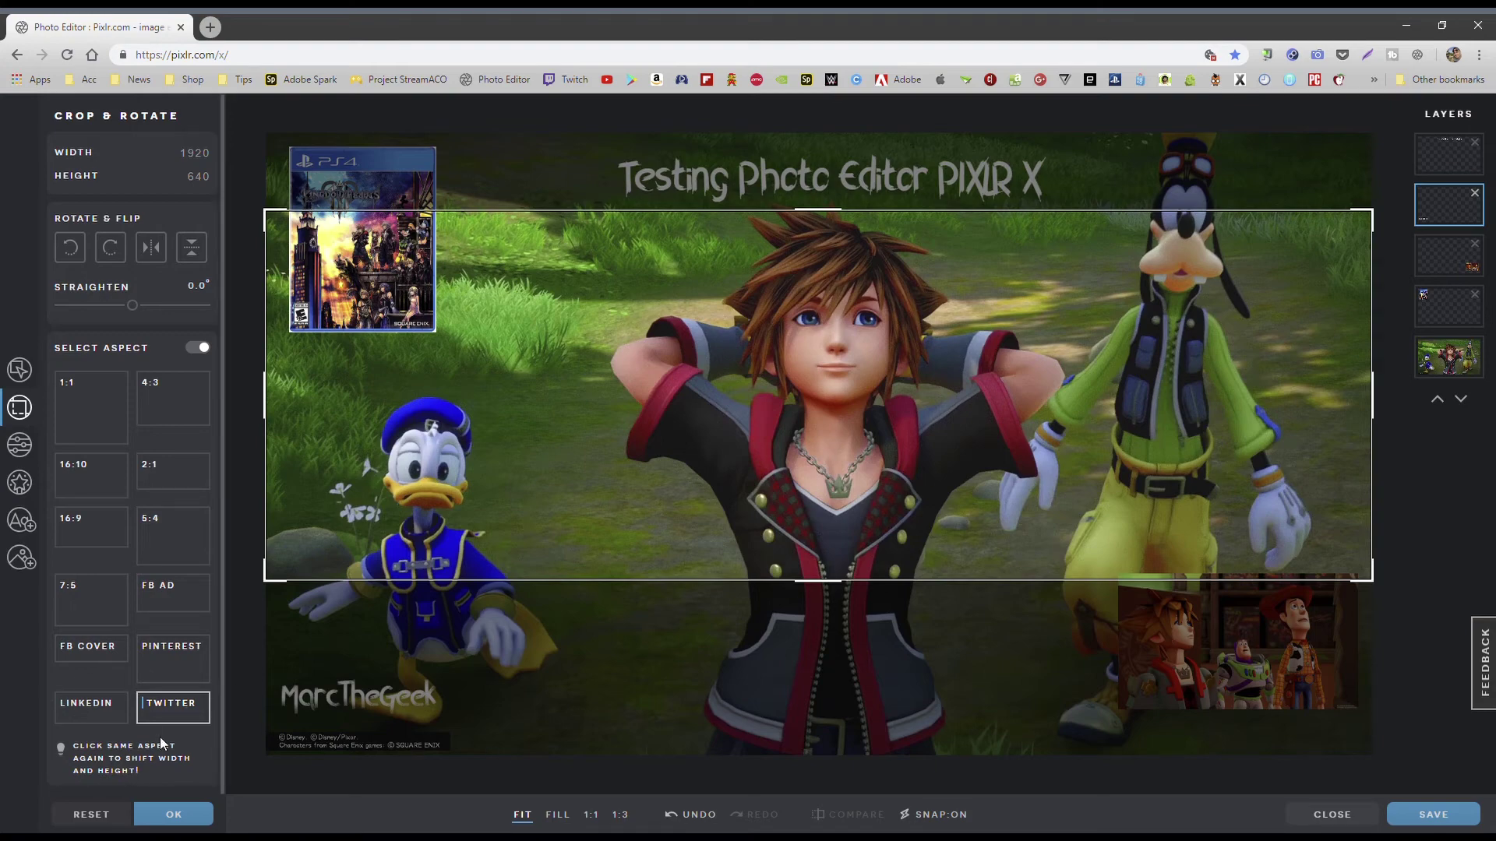
pyautogui.click(198, 347)
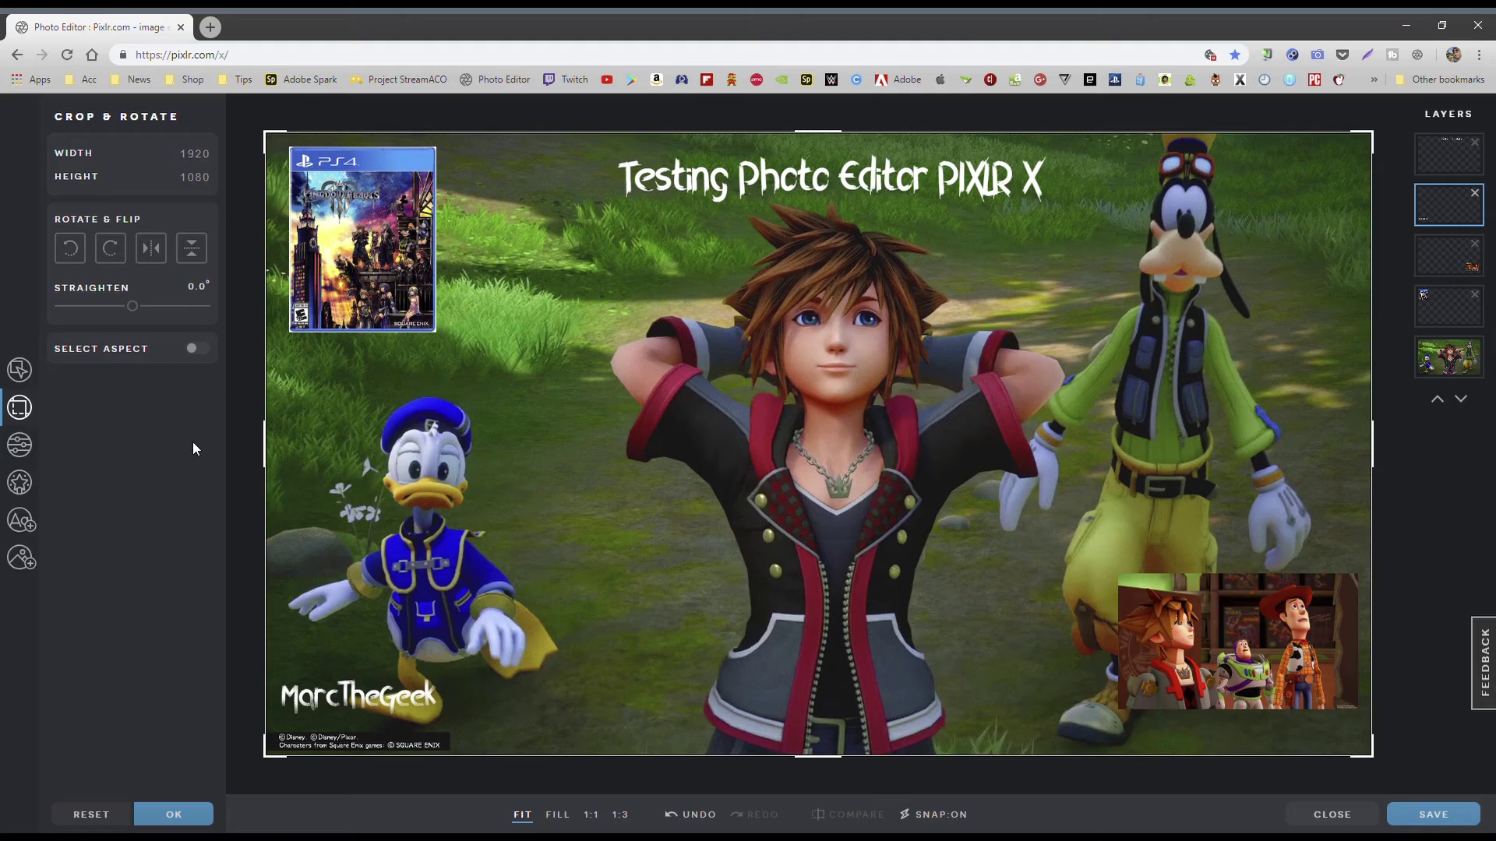
# Try rotating the image through a full turn and flipping it horizontally and vertically back to its original orientation.
pyautogui.click(108, 251)
pyautogui.click(109, 251)
pyautogui.click(108, 251)
pyautogui.click(108, 251)
pyautogui.click(163, 258)
pyautogui.click(160, 258)
pyautogui.click(158, 257)
pyautogui.click(155, 256)
pyautogui.click(155, 255)
pyautogui.click(155, 256)
pyautogui.click(204, 257)
pyautogui.click(203, 257)
# Crop the image to 1897 × 1031, removing the copyright notice along the lower edge.
pyautogui.moveTo(269, 756); pyautogui.dragTo(287, 735)
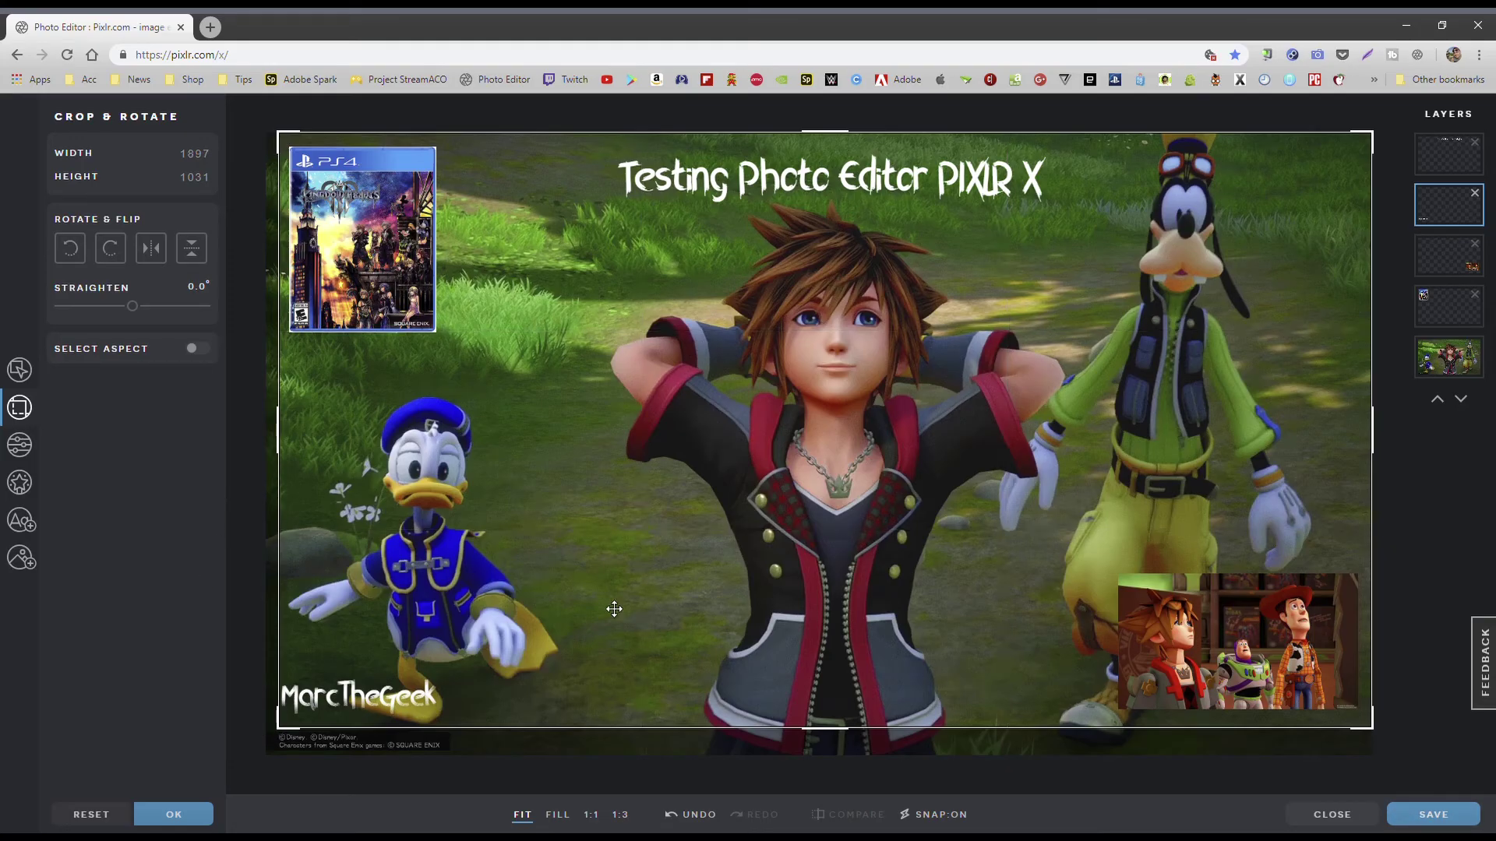
pyautogui.click(174, 814)
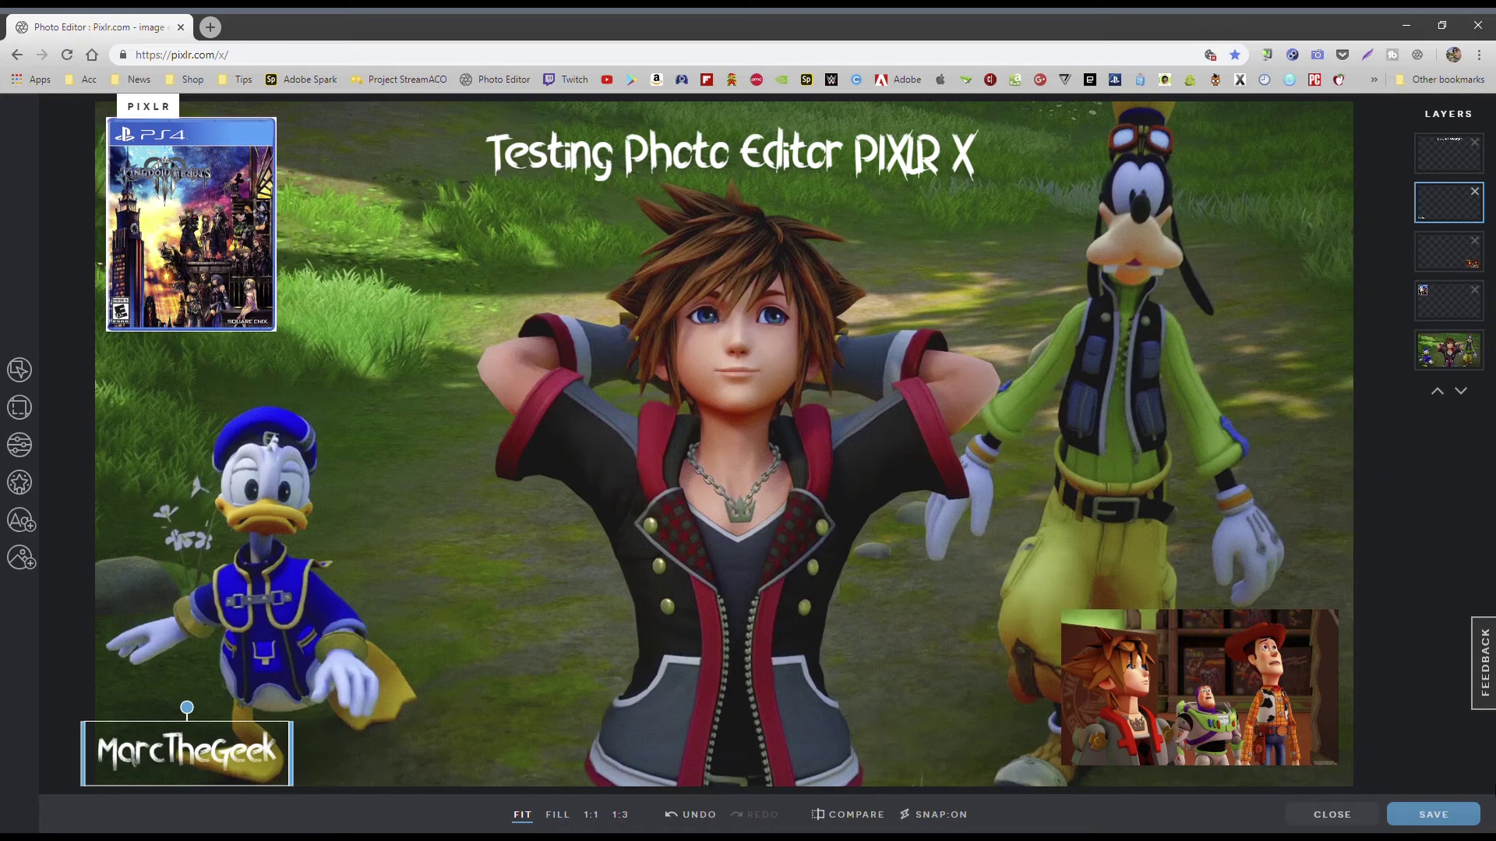
# Move the channel-name caption and the PS4 game cover slightly inward from the canvas's left edge.
pyautogui.moveTo(235, 765); pyautogui.dragTo(250, 764)
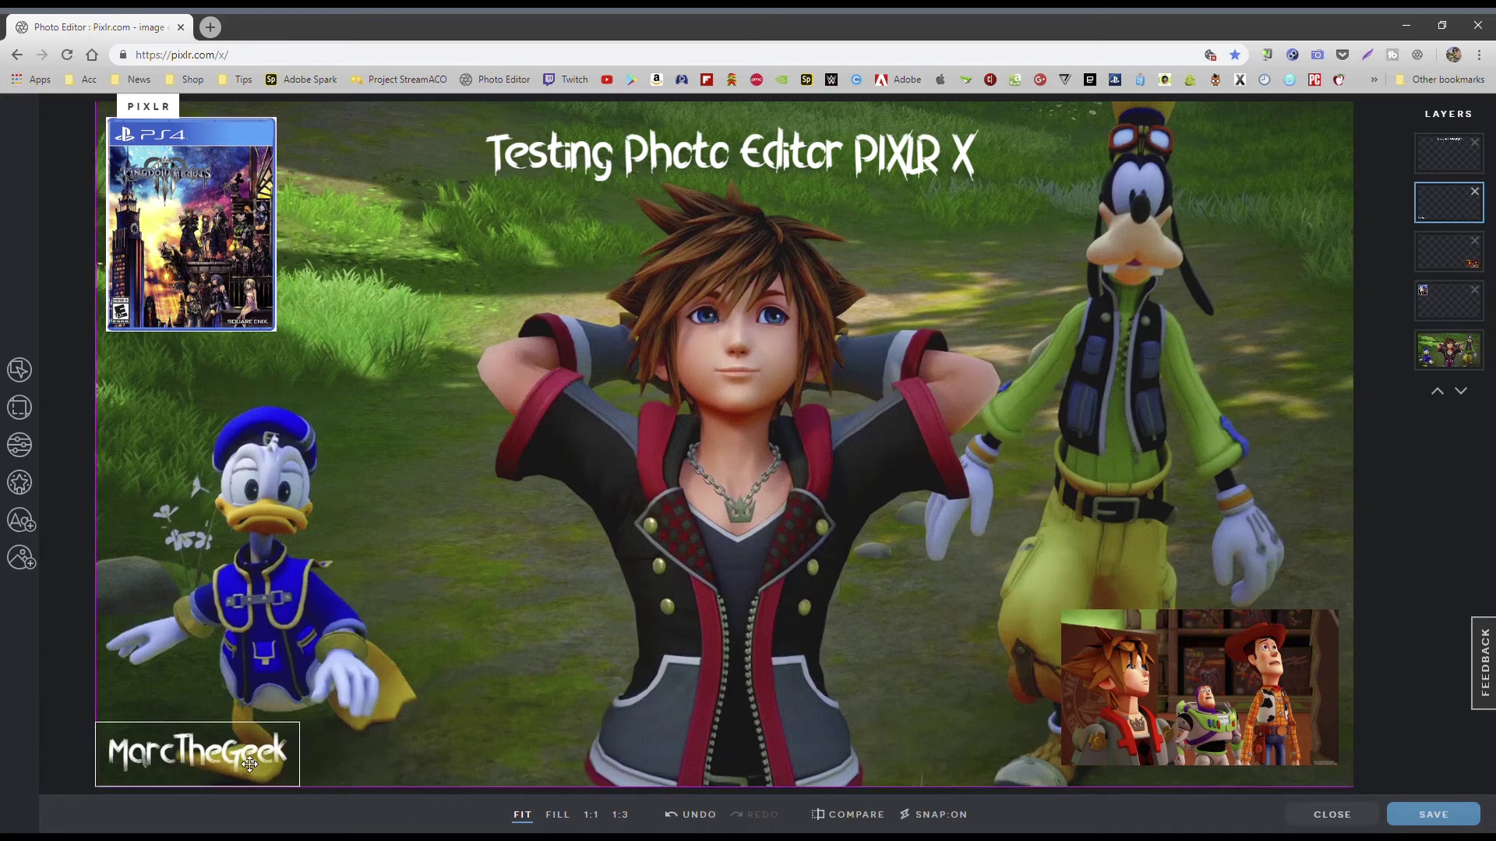
pyautogui.click(499, 607)
pyautogui.moveTo(191, 262); pyautogui.dragTo(201, 258)
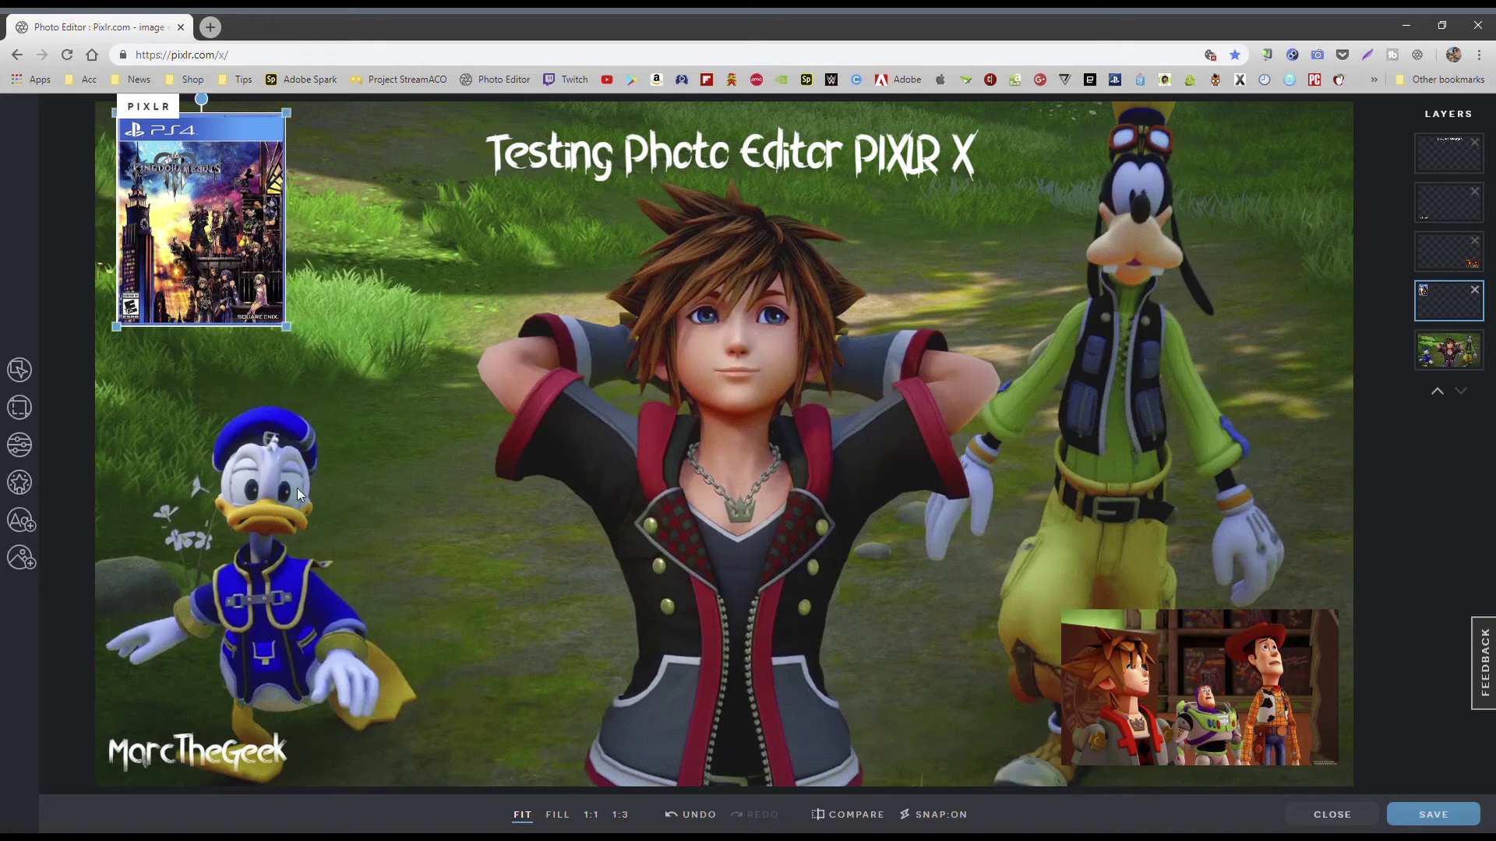
# Try a lime green #B4EB46 canvas background and switch the background off again.
pyautogui.click(20, 407)
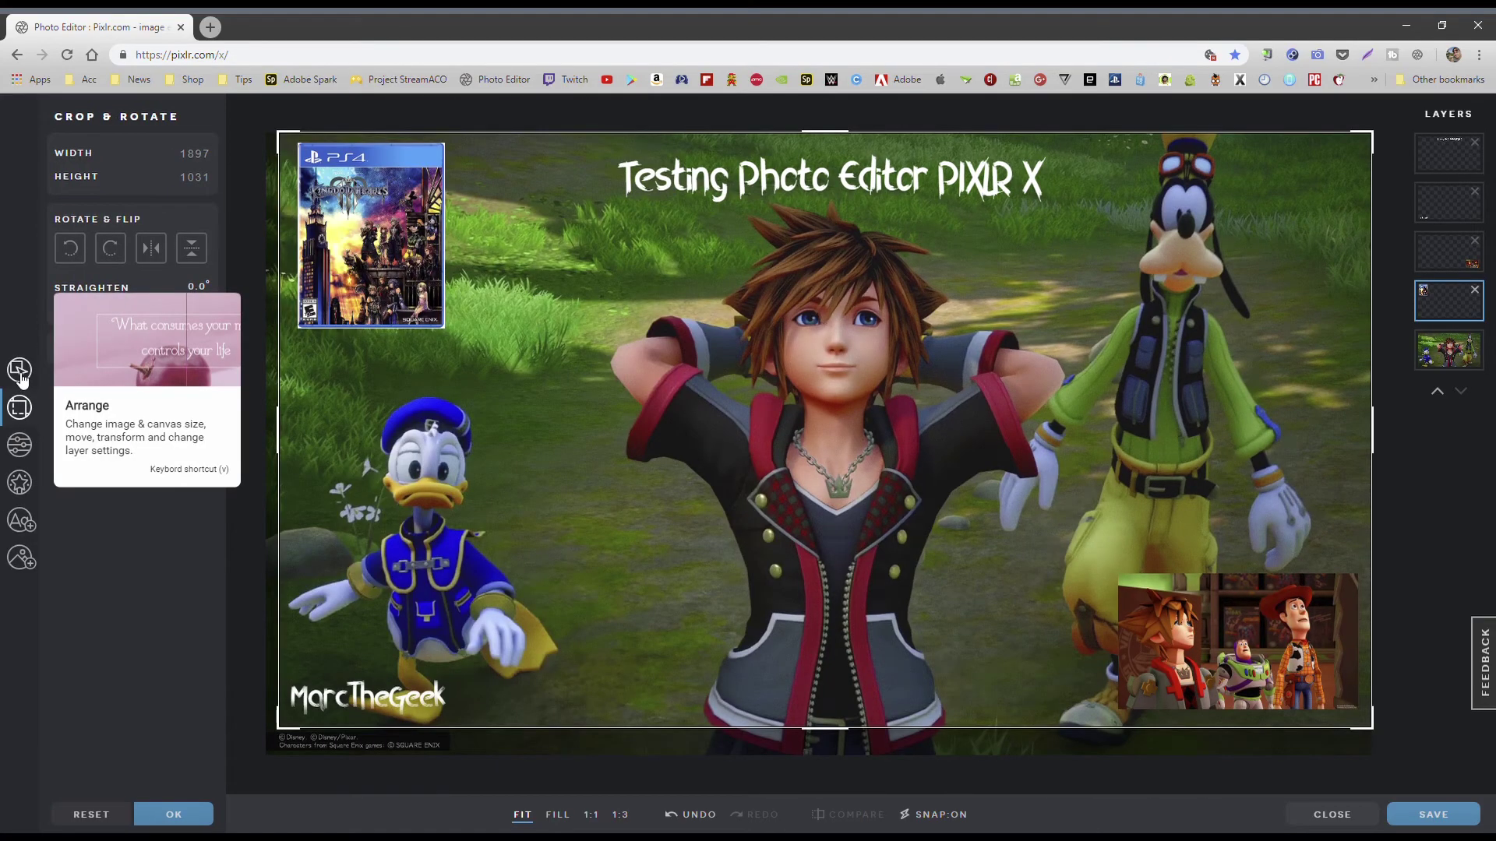
pyautogui.click(20, 372)
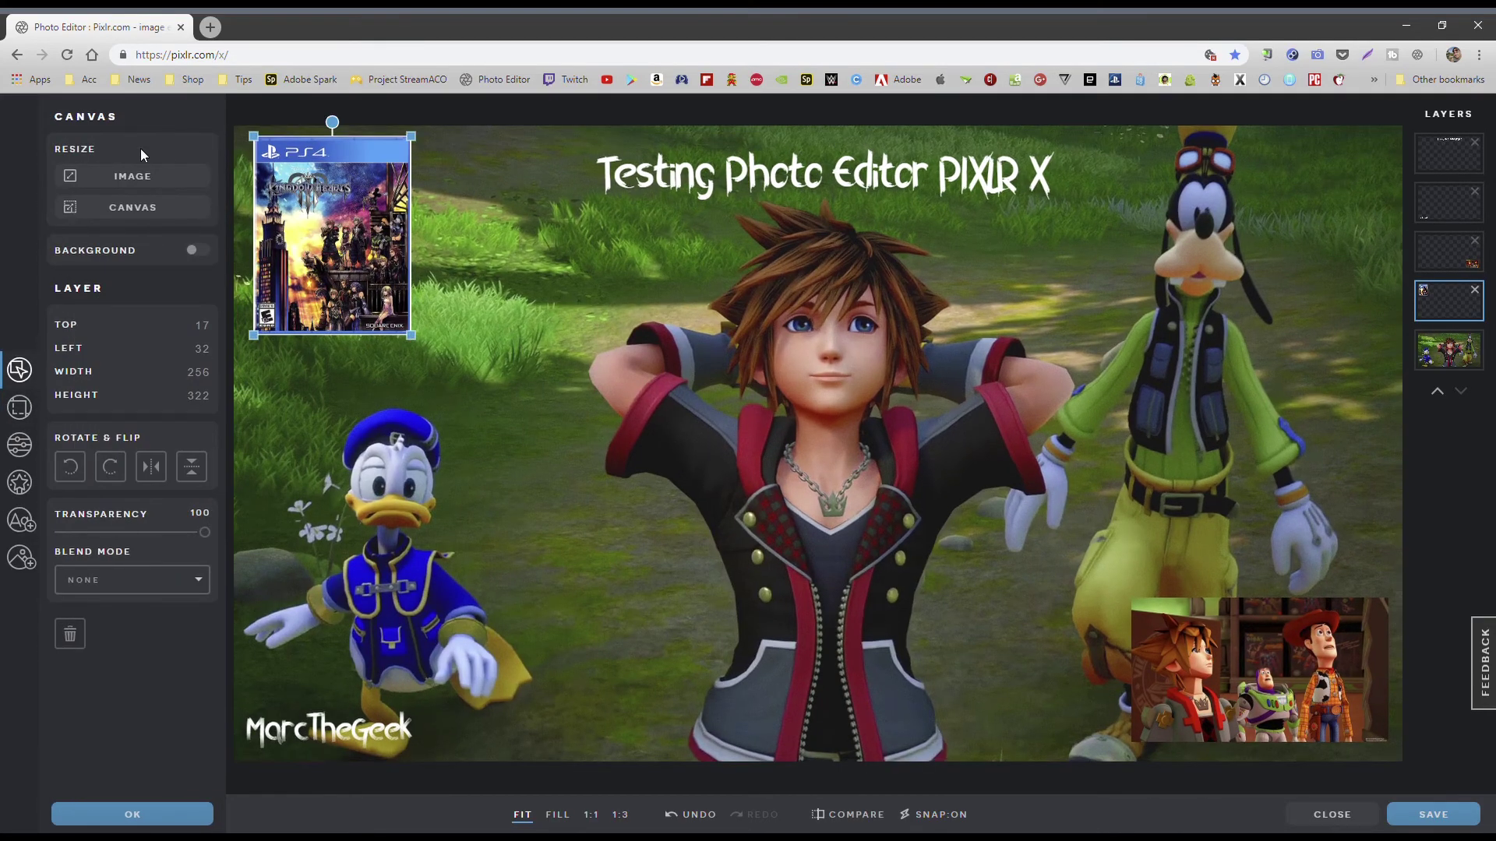
pyautogui.click(197, 250)
pyautogui.click(122, 279)
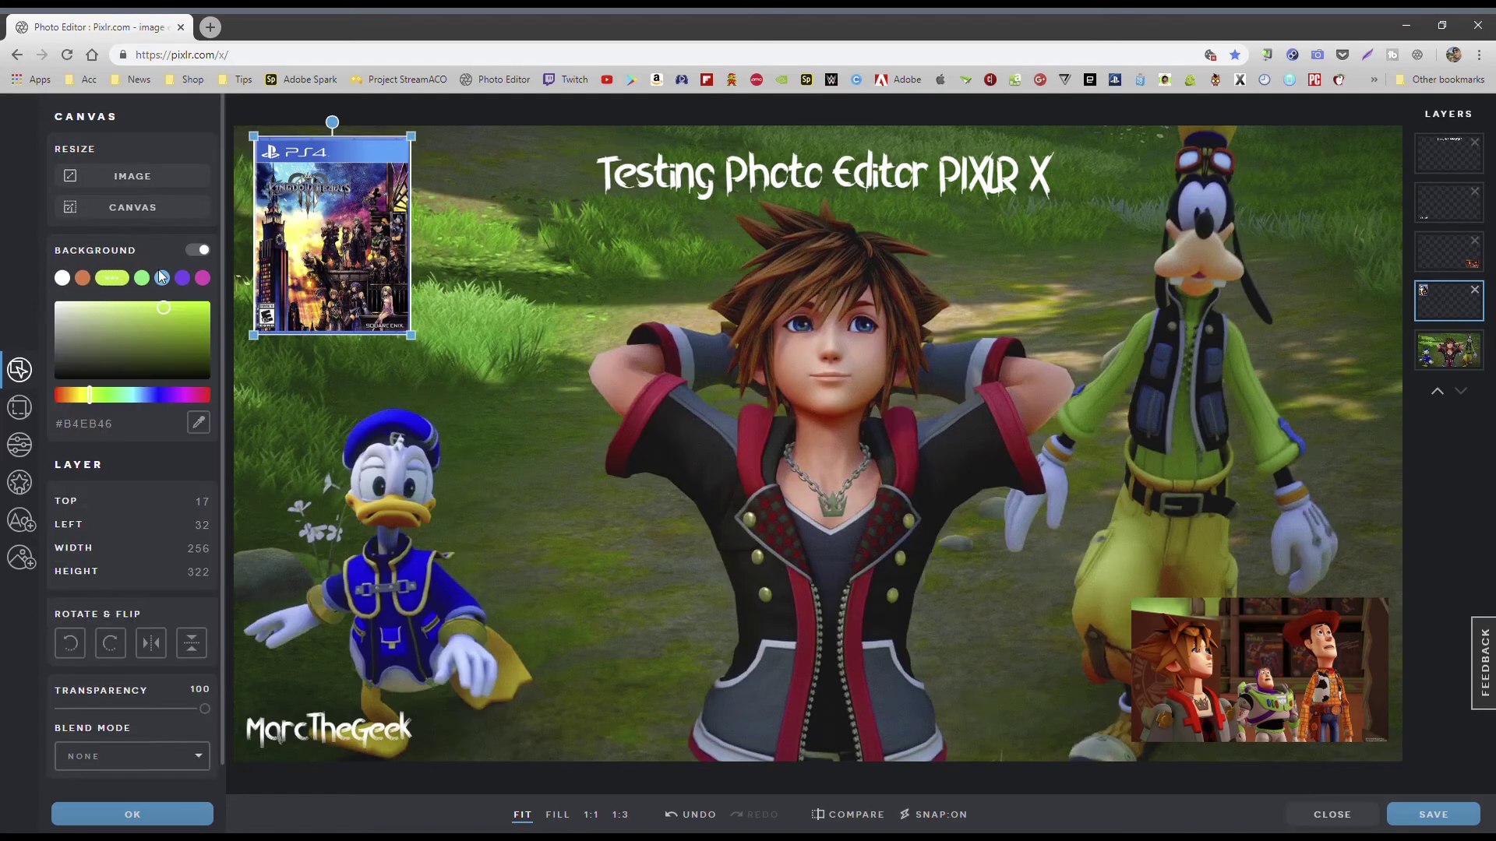
pyautogui.click(201, 252)
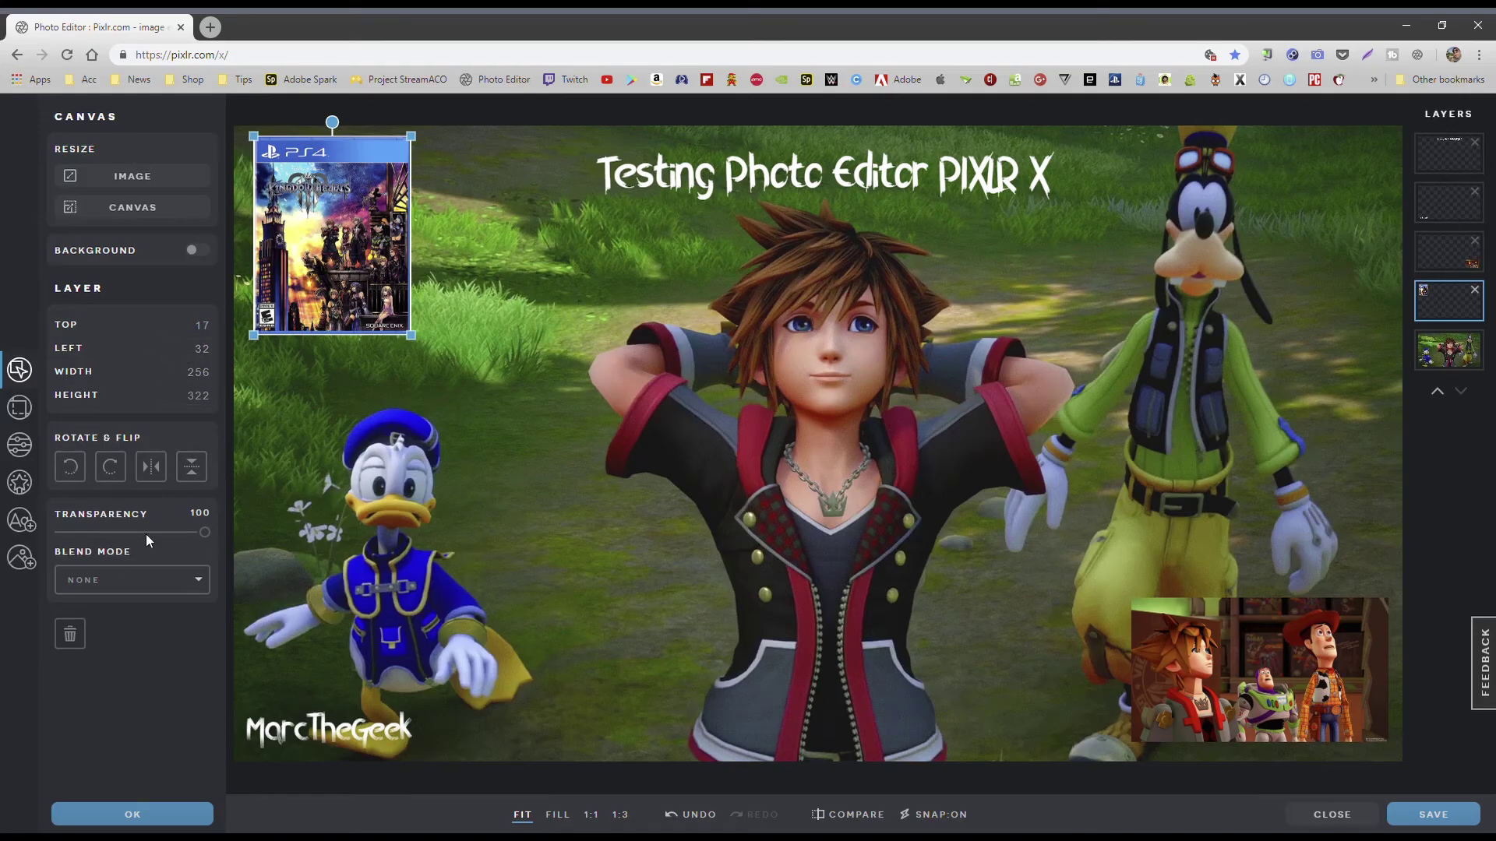
# Set the PS4 game cover layer's transparency to 87.
pyautogui.moveTo(205, 534)
pyautogui.mouseDown()
pyautogui.moveTo(122, 536)
pyautogui.moveTo(181, 535)
pyautogui.mouseUp()
pyautogui.click(436, 498)
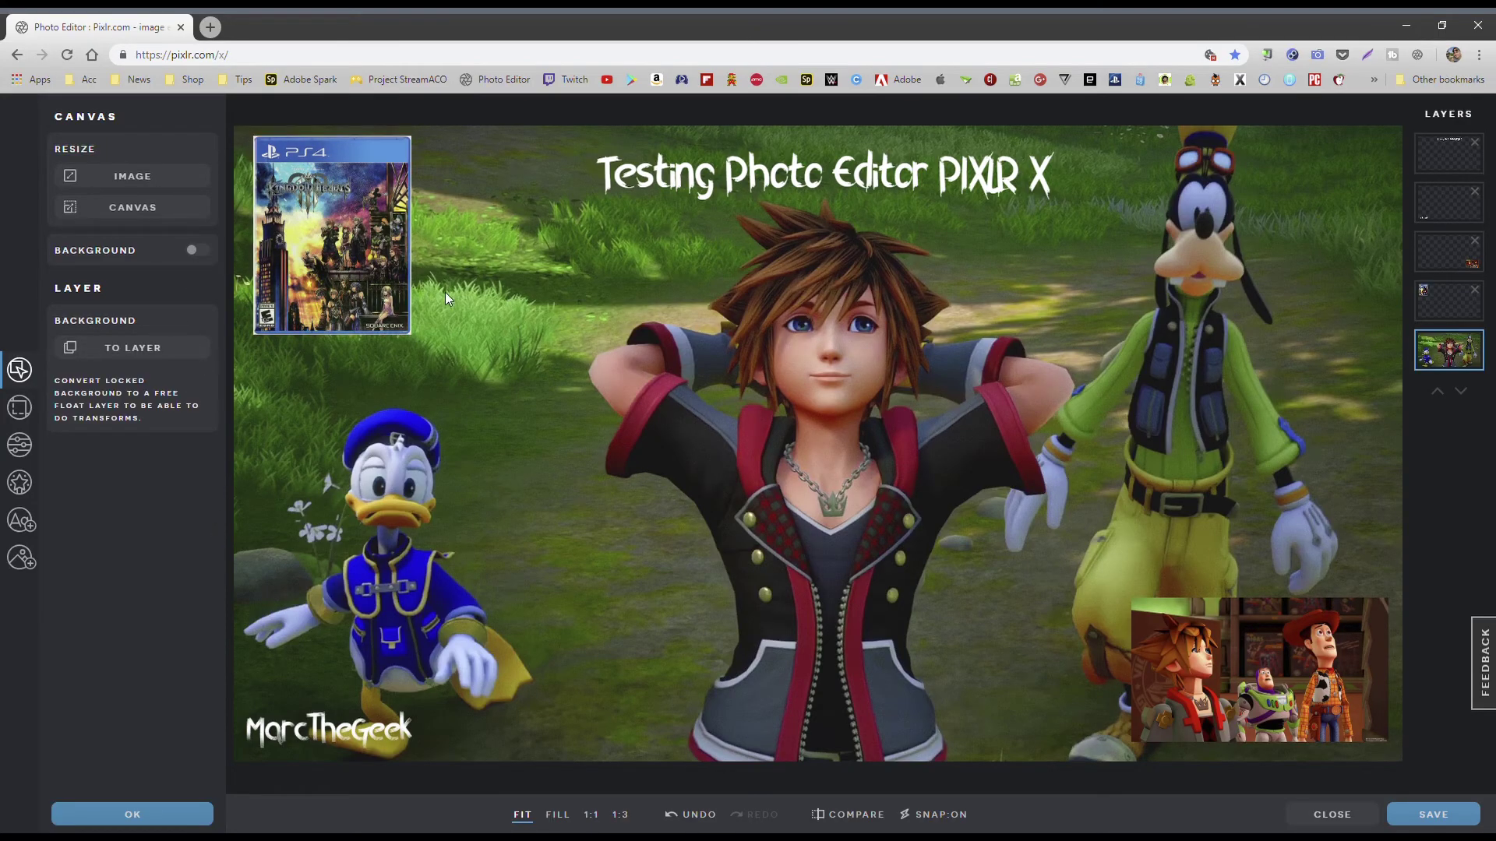
pyautogui.click(335, 282)
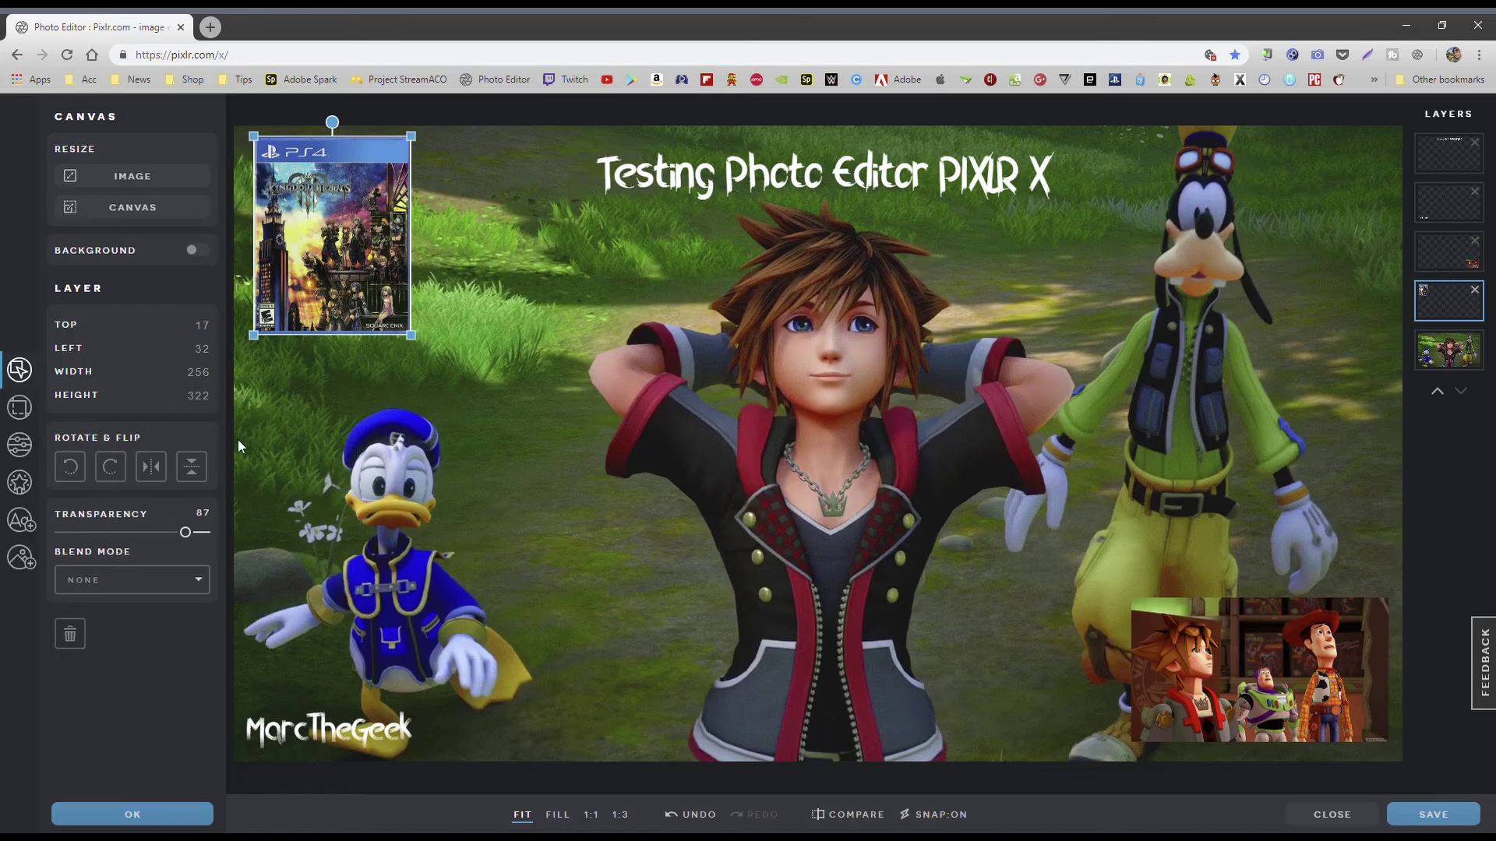
# Set the PS4 game cover layer's transparency to 100.
pyautogui.moveTo(187, 533); pyautogui.dragTo(216, 547)
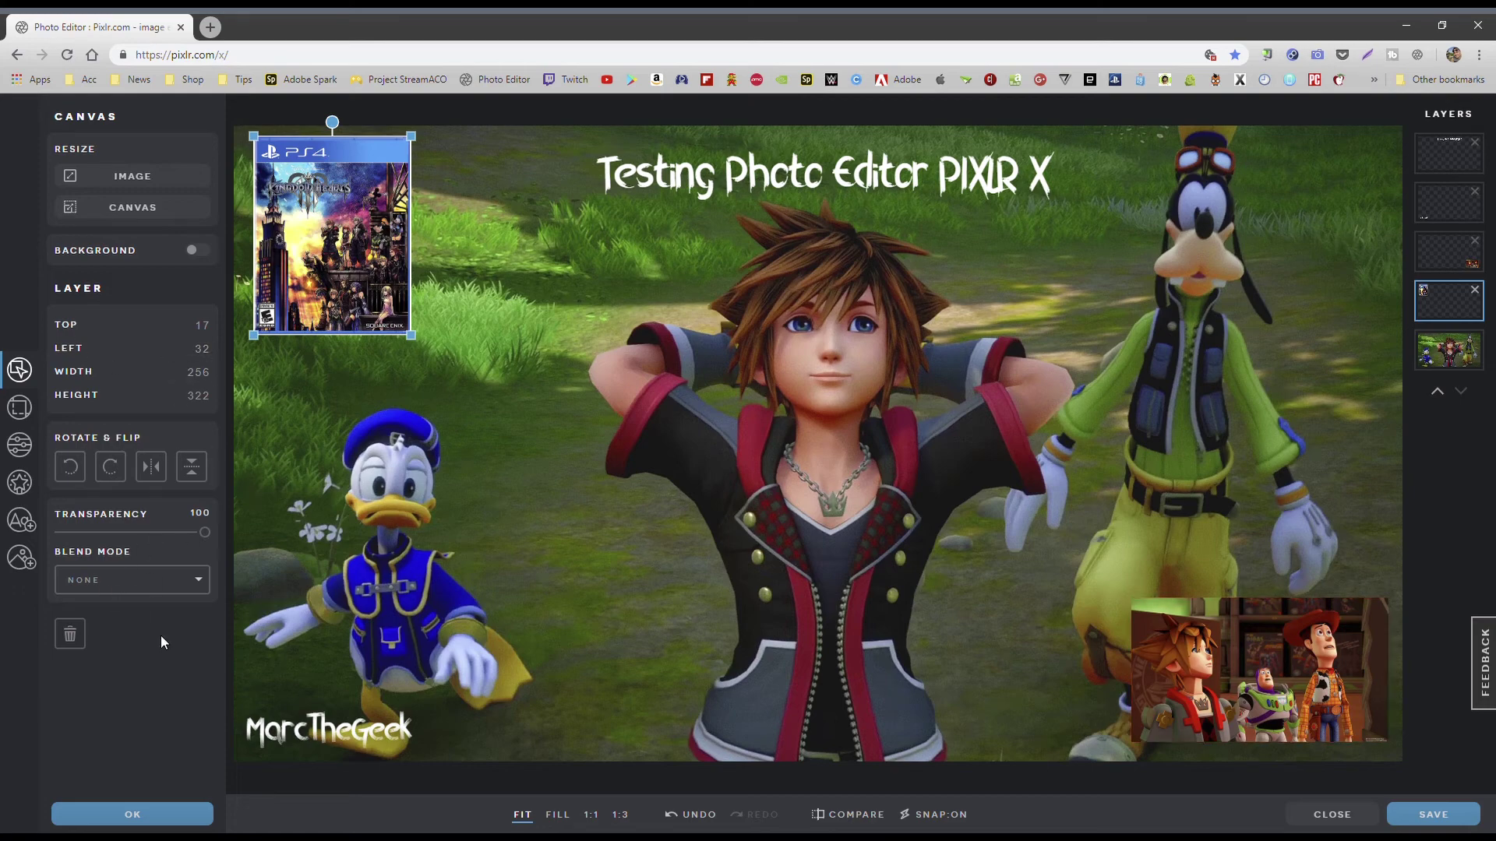
pyautogui.click(20, 409)
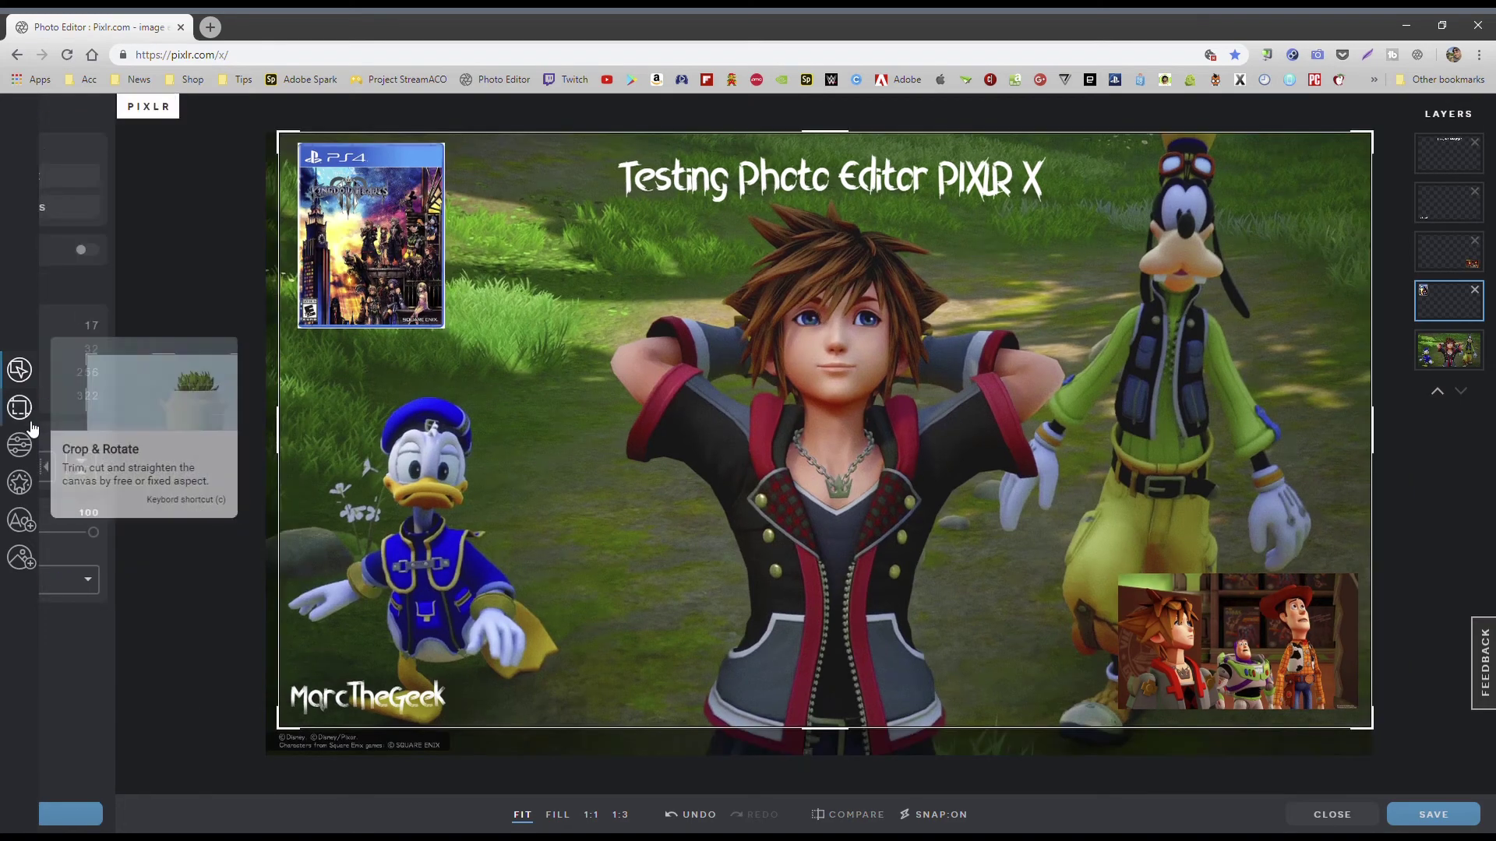
pyautogui.click(21, 445)
pyautogui.click(20, 483)
pyautogui.click(21, 558)
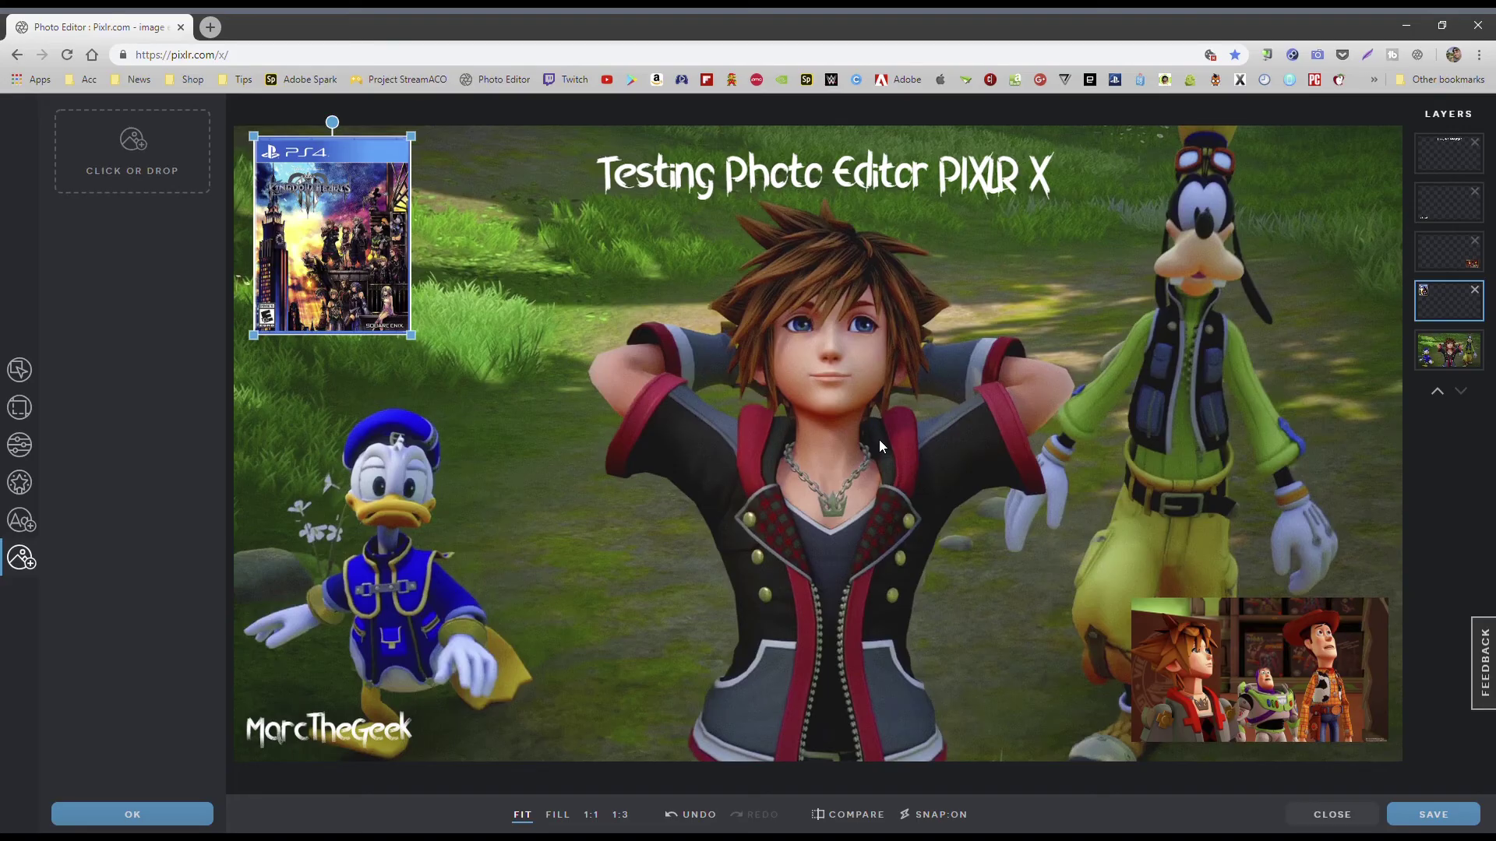
pyautogui.click(512, 228)
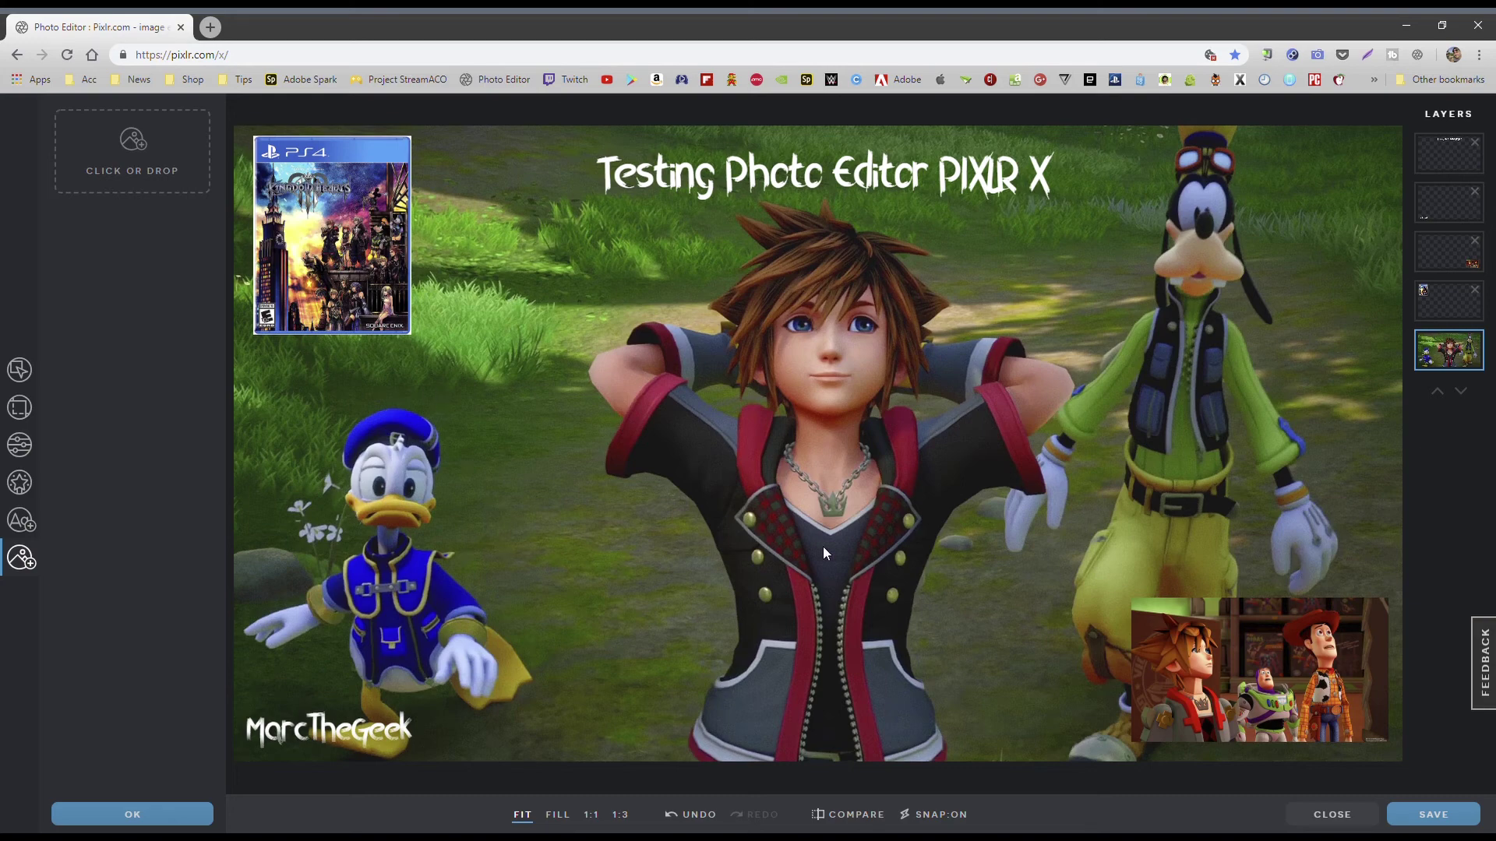
# Save the finished thumbnail as a JPG named "Testing POIXLR X" at 100% quality.
pyautogui.click(1469, 818)
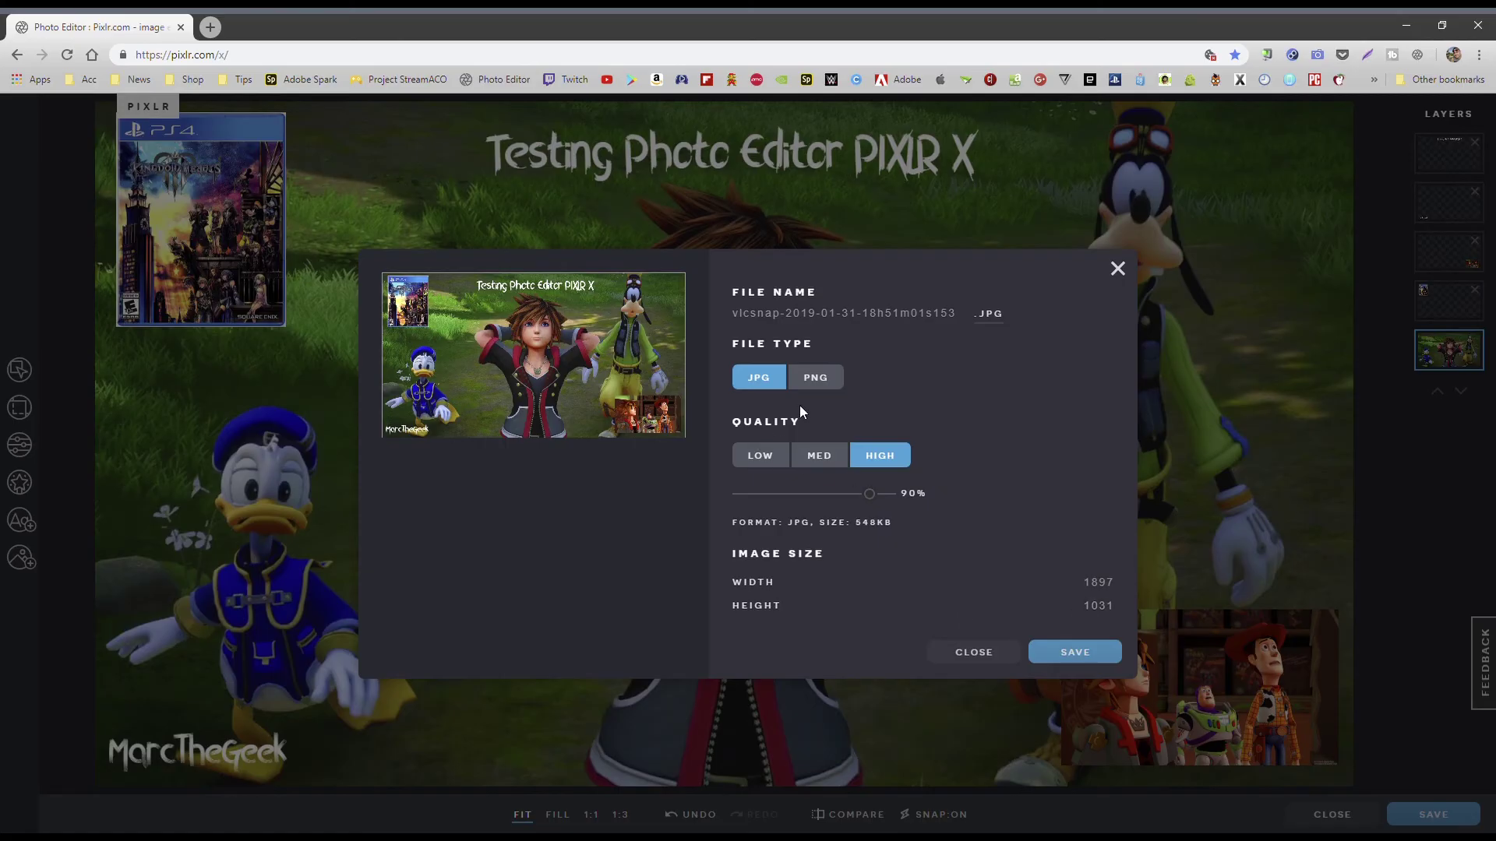
pyautogui.click(826, 390)
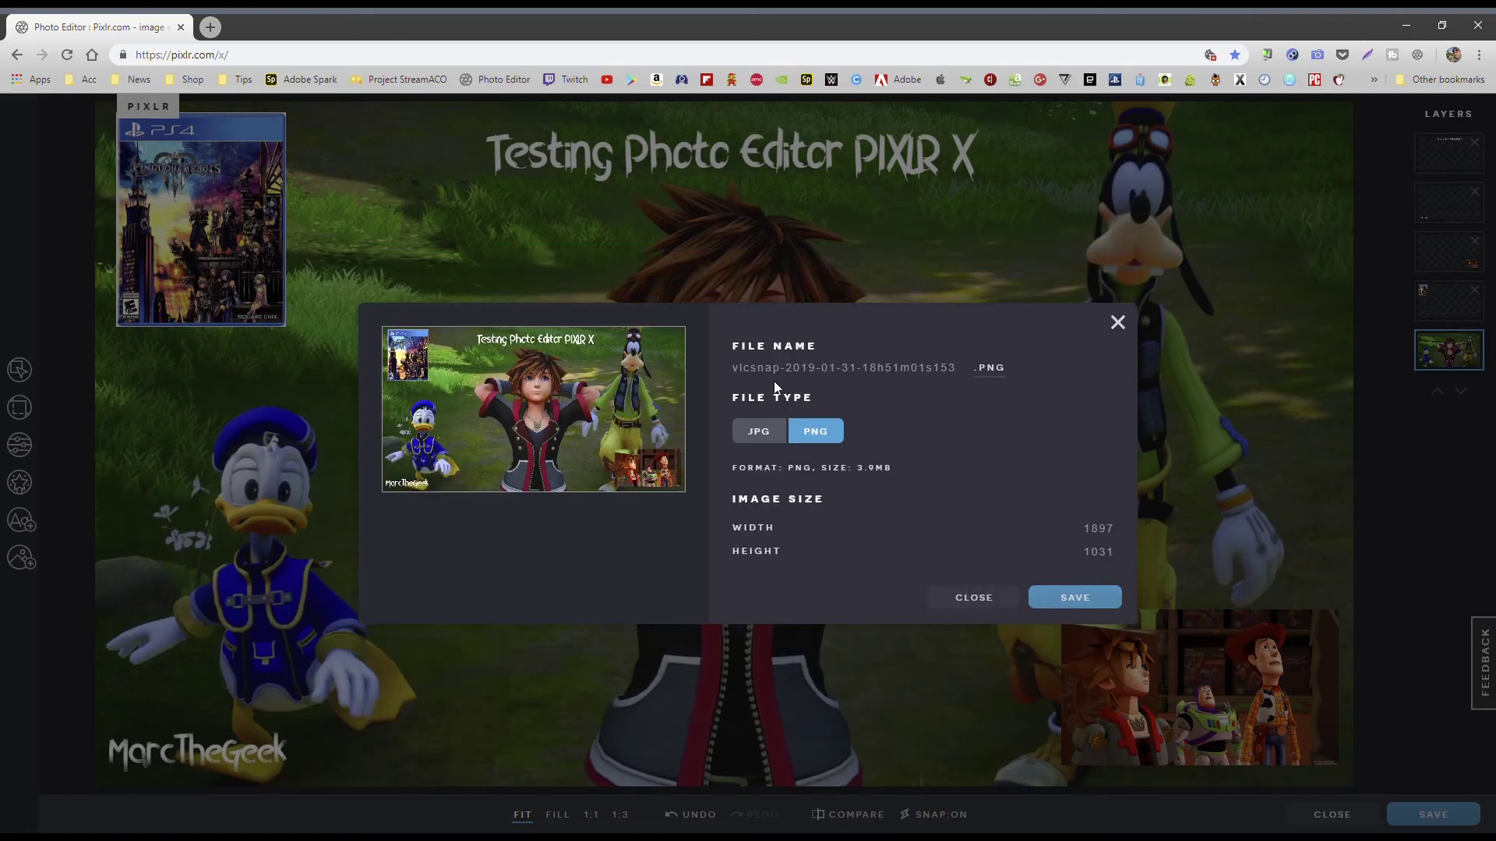
pyautogui.click(776, 432)
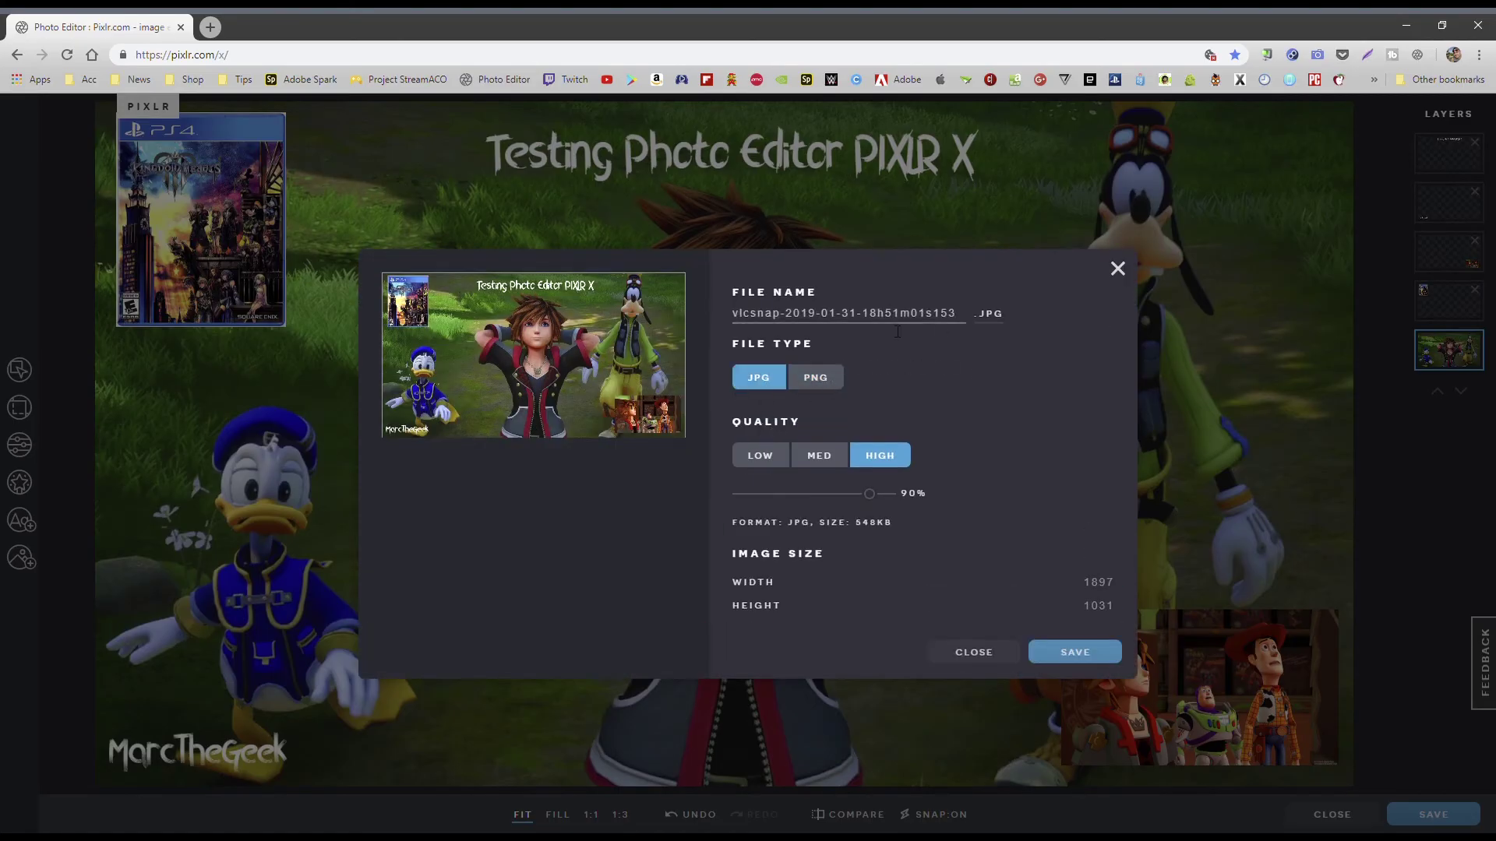
pyautogui.moveTo(957, 315); pyautogui.dragTo(725, 335)
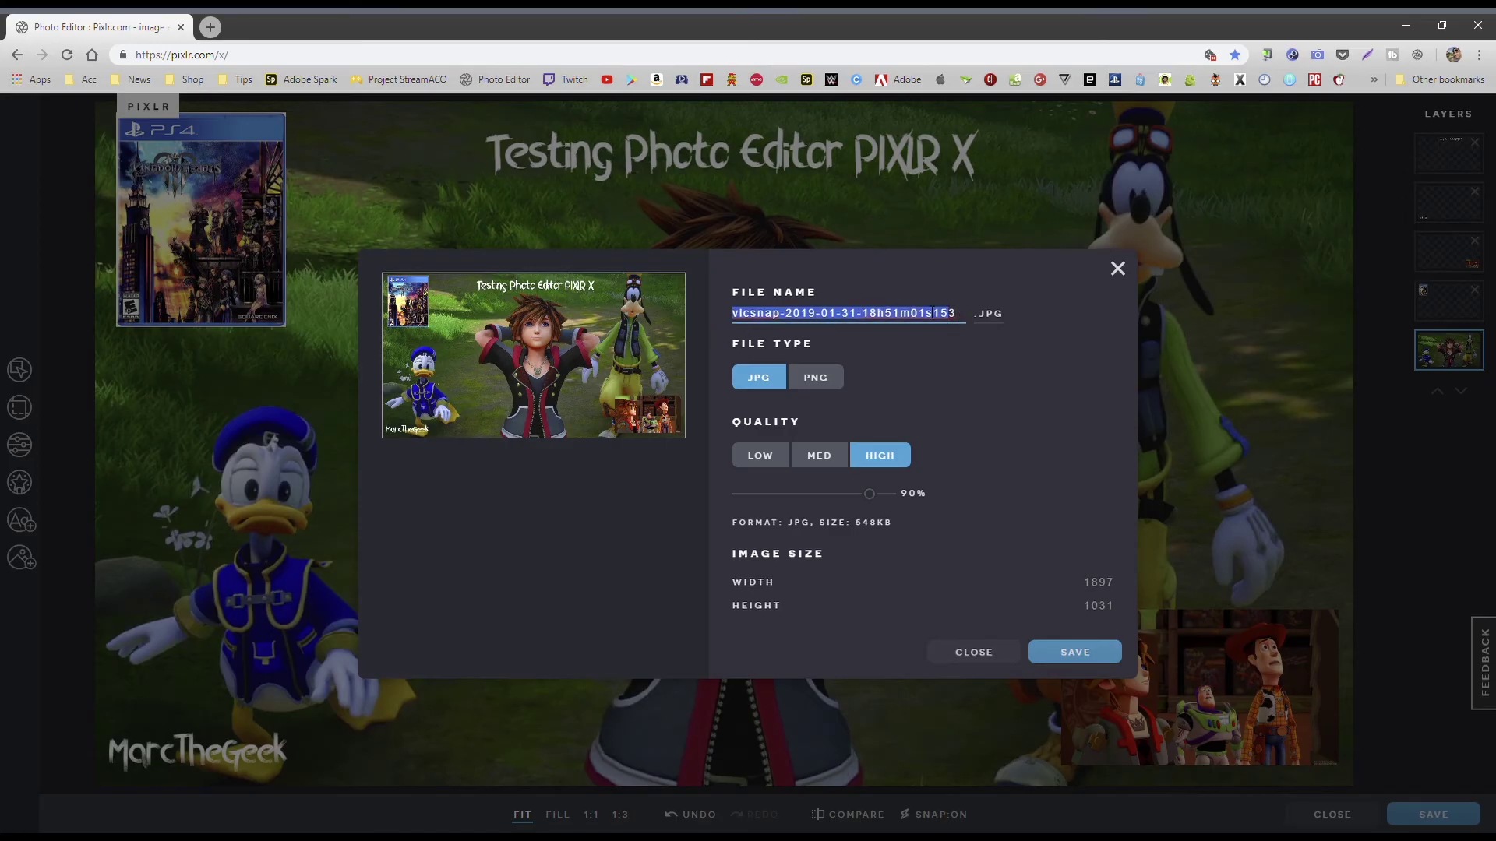
pyautogui.tripleClick(961, 322)
pyautogui.write('Test')
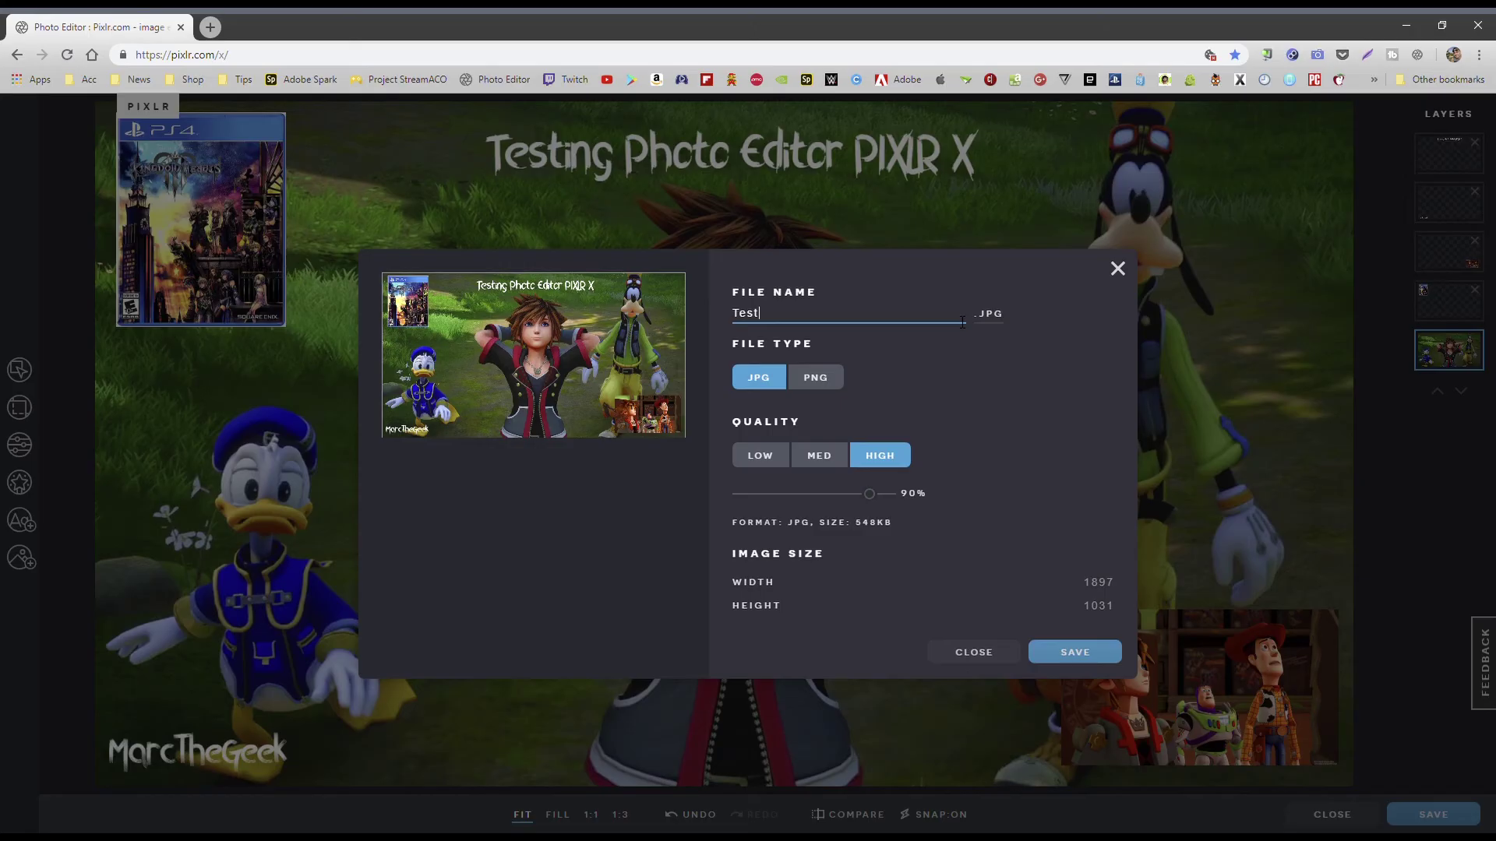
pyautogui.write('ing POIXLR X')
pyautogui.moveTo(879, 495); pyautogui.dragTo(890, 495)
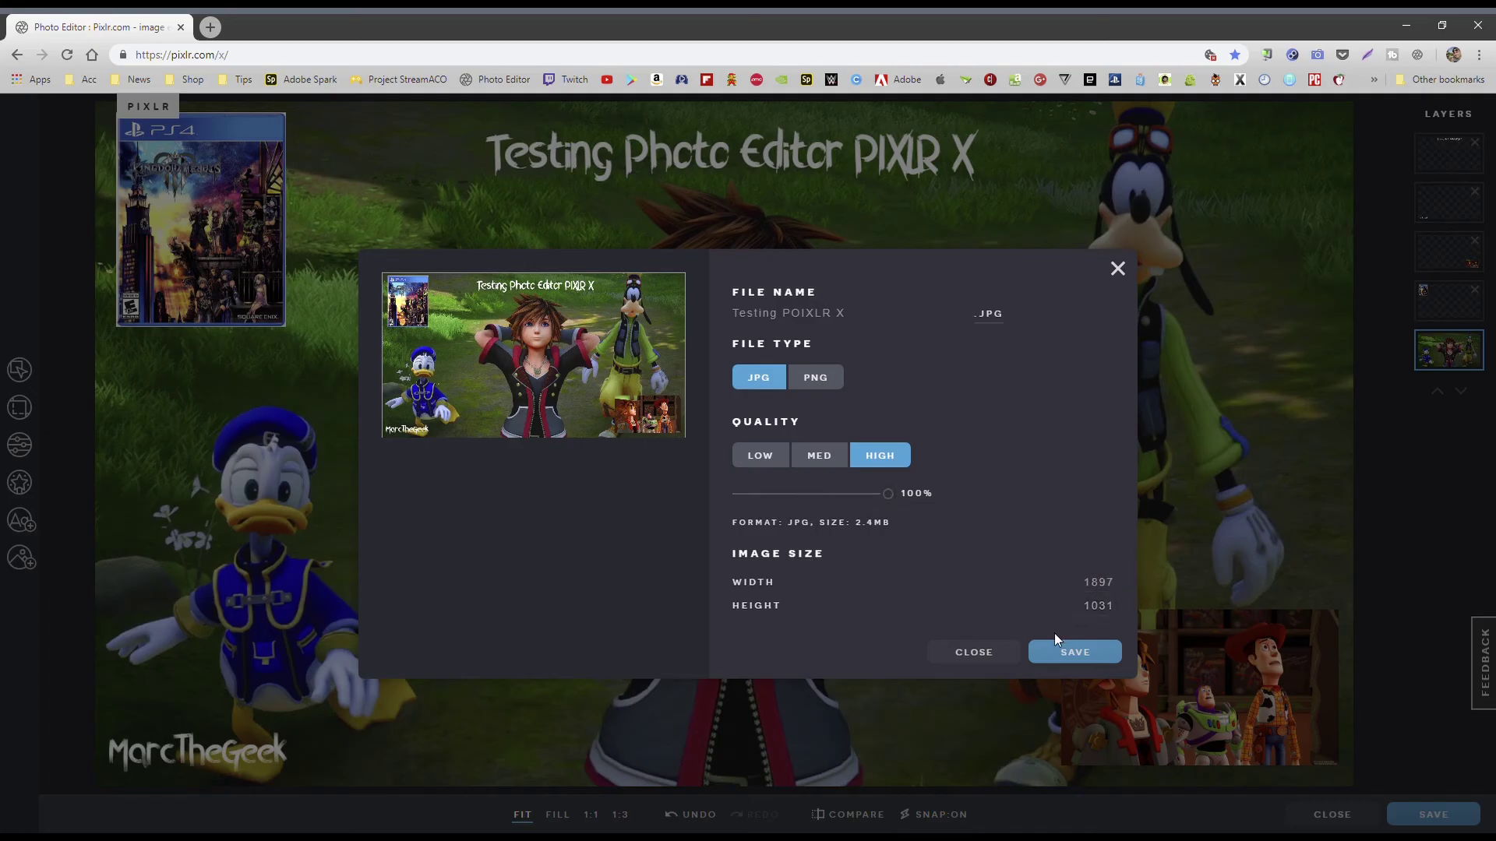
pyautogui.click(1094, 656)
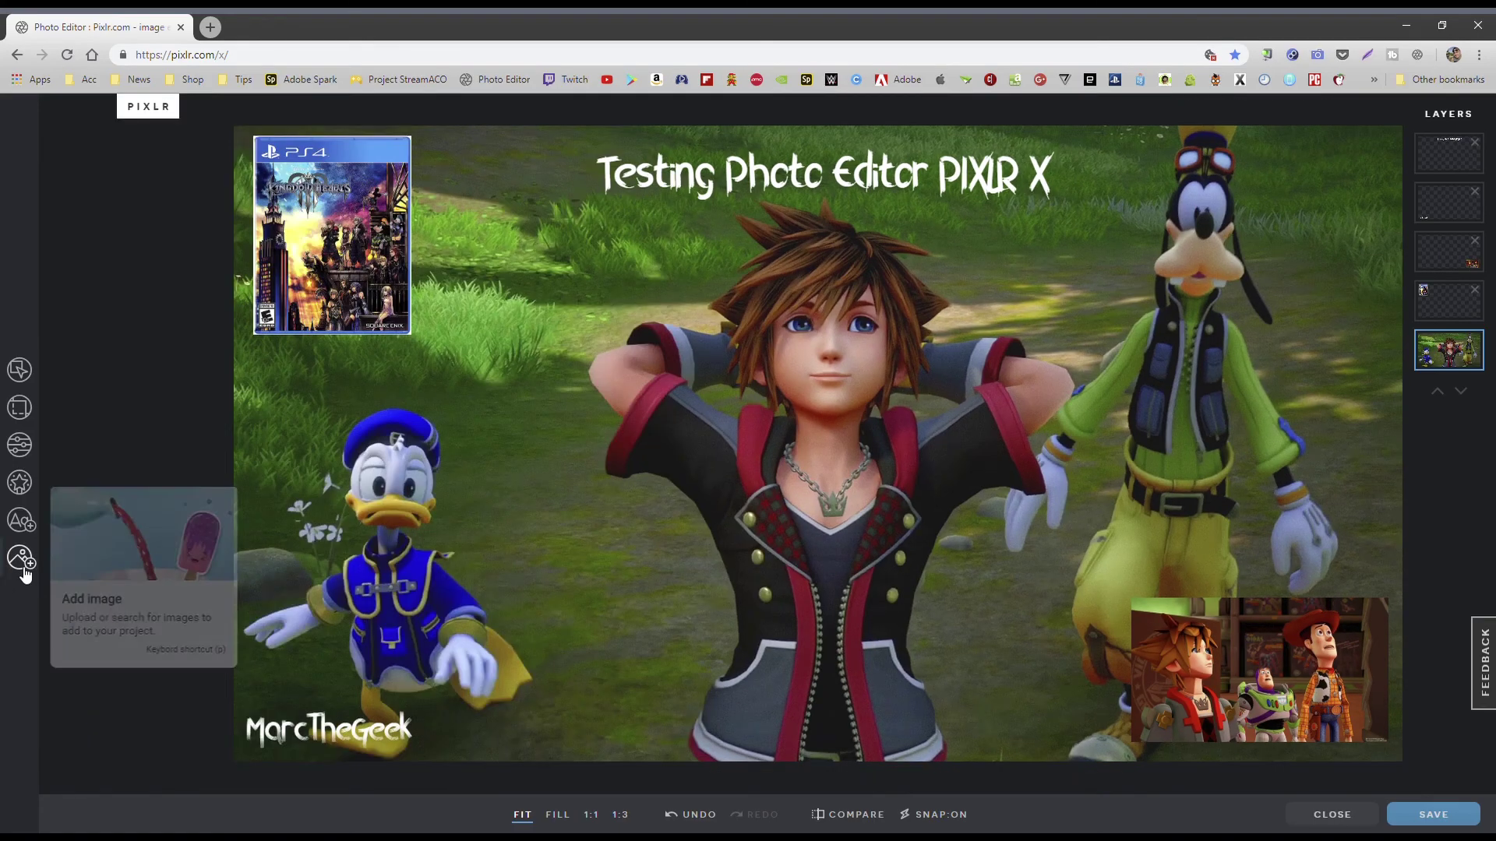
# Try adding the Elsa snow scene image from the Desktop as a reduced layer over Donald, and delete that layer again.
pyautogui.click(21, 558)
pyautogui.click(154, 178)
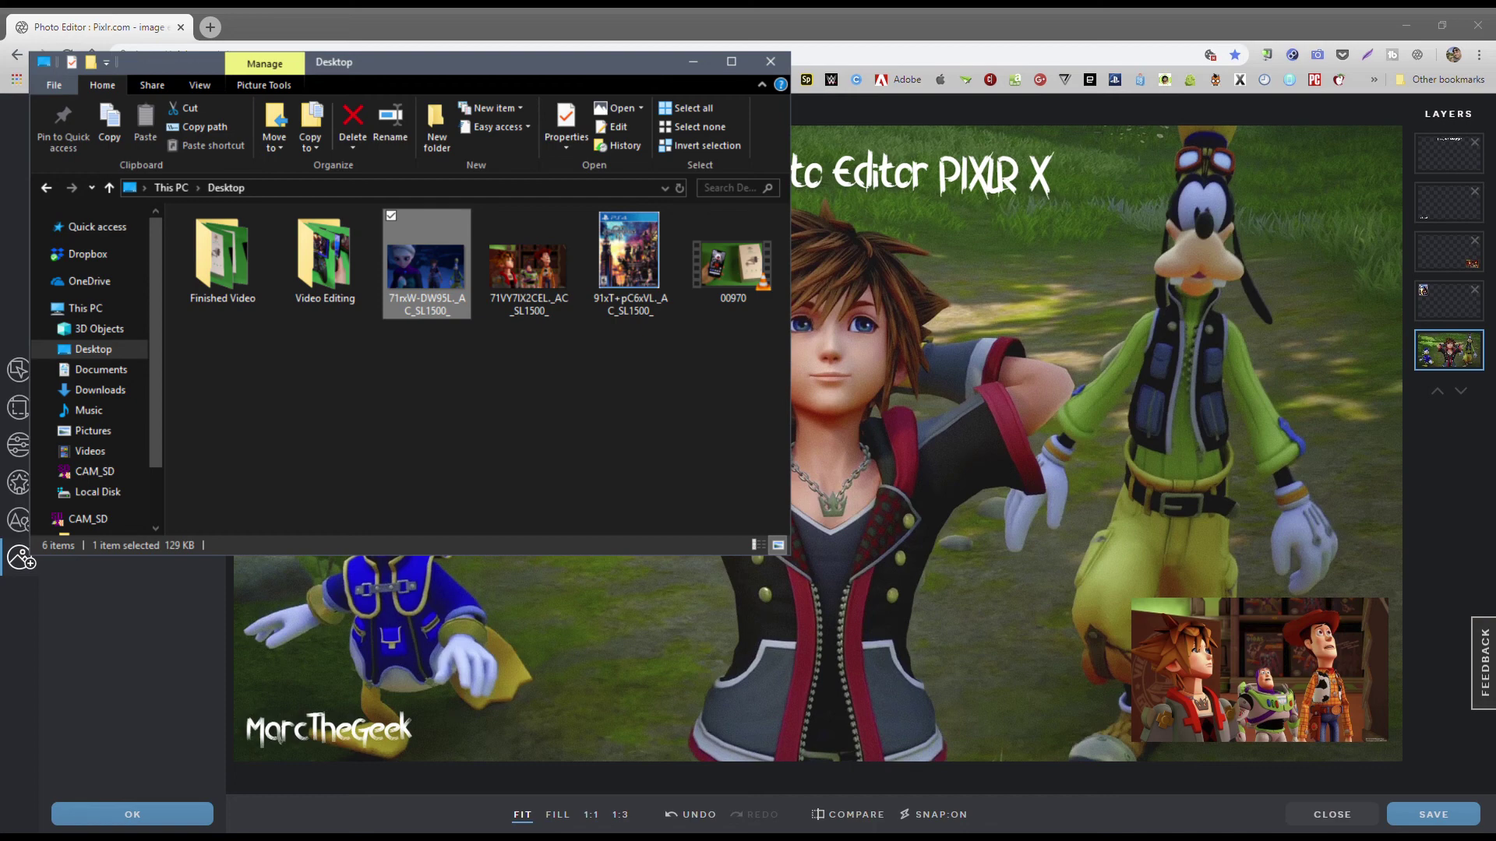
pyautogui.moveTo(426, 265); pyautogui.dragTo(817, 445)
pyautogui.click(1286, 710)
pyautogui.moveTo(1287, 709); pyautogui.dragTo(657, 356)
pyautogui.moveTo(610, 280); pyautogui.dragTo(522, 512)
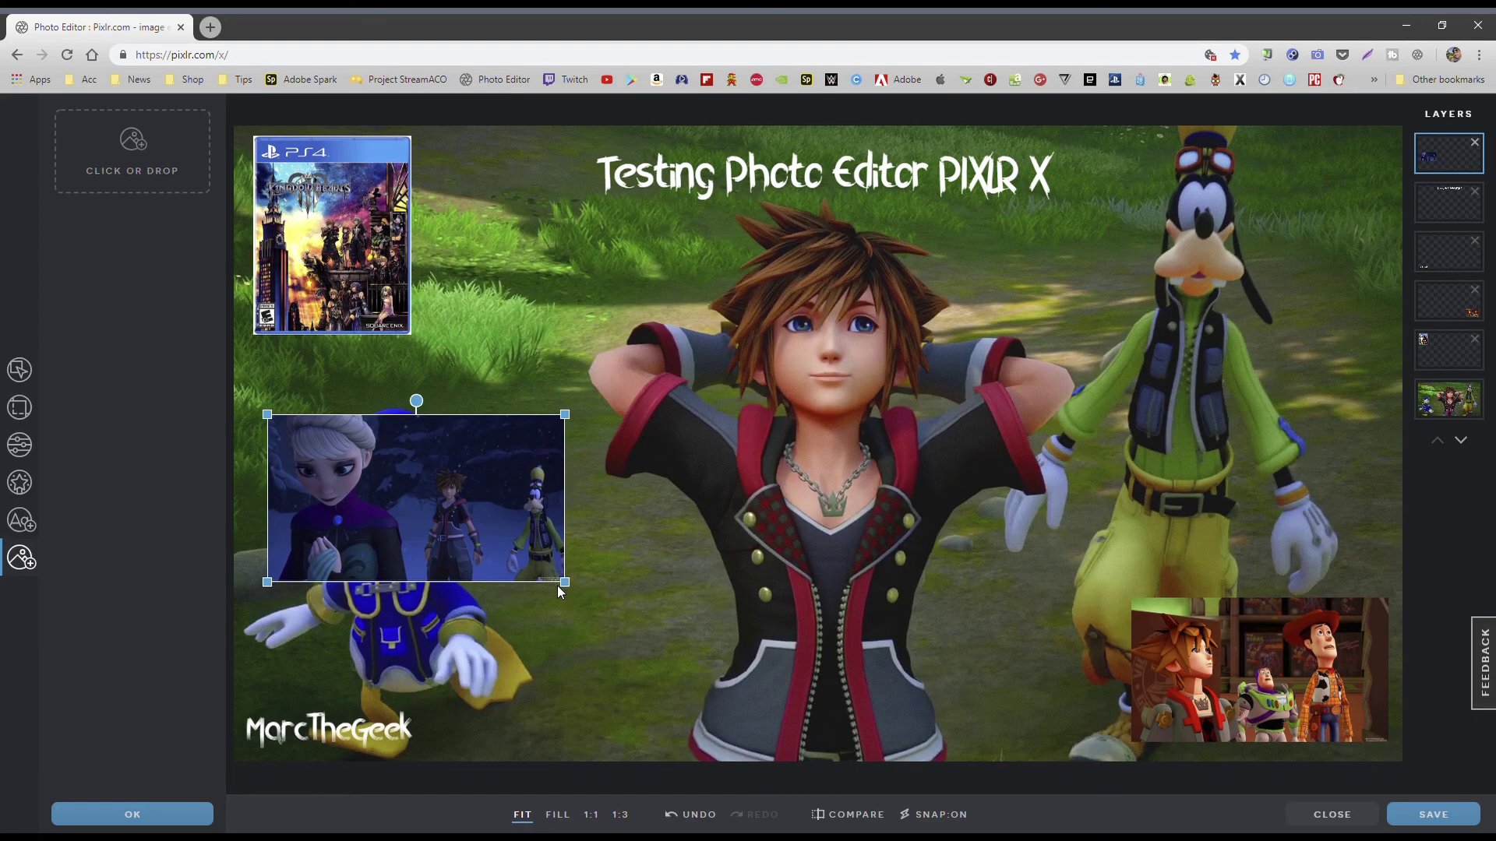
pyautogui.press('Delete')
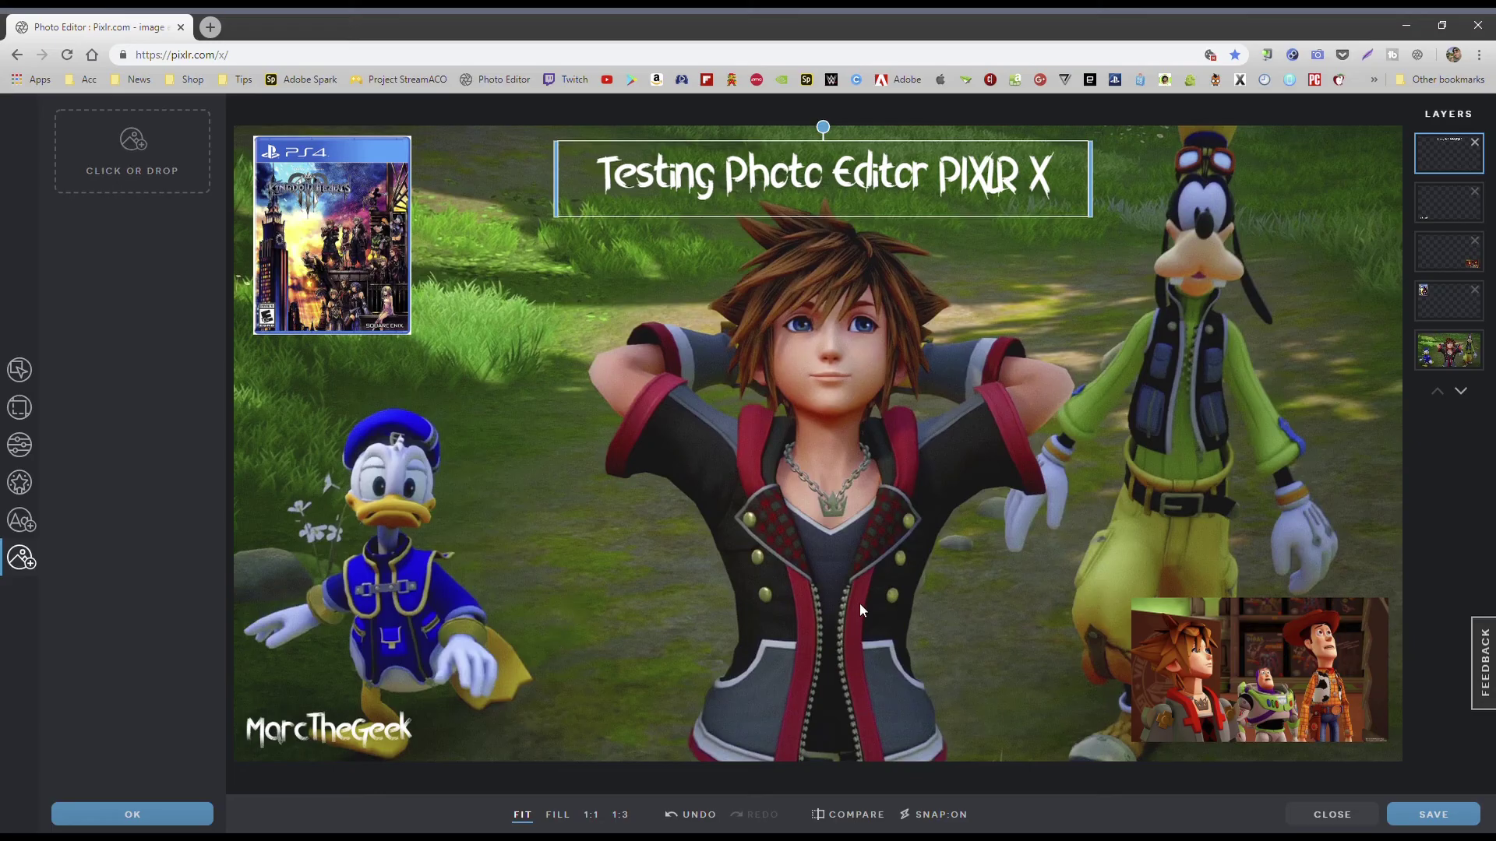
# Go through the caption, image and background layers one by one to examine which canvas element each one holds.
pyautogui.click(1443, 209)
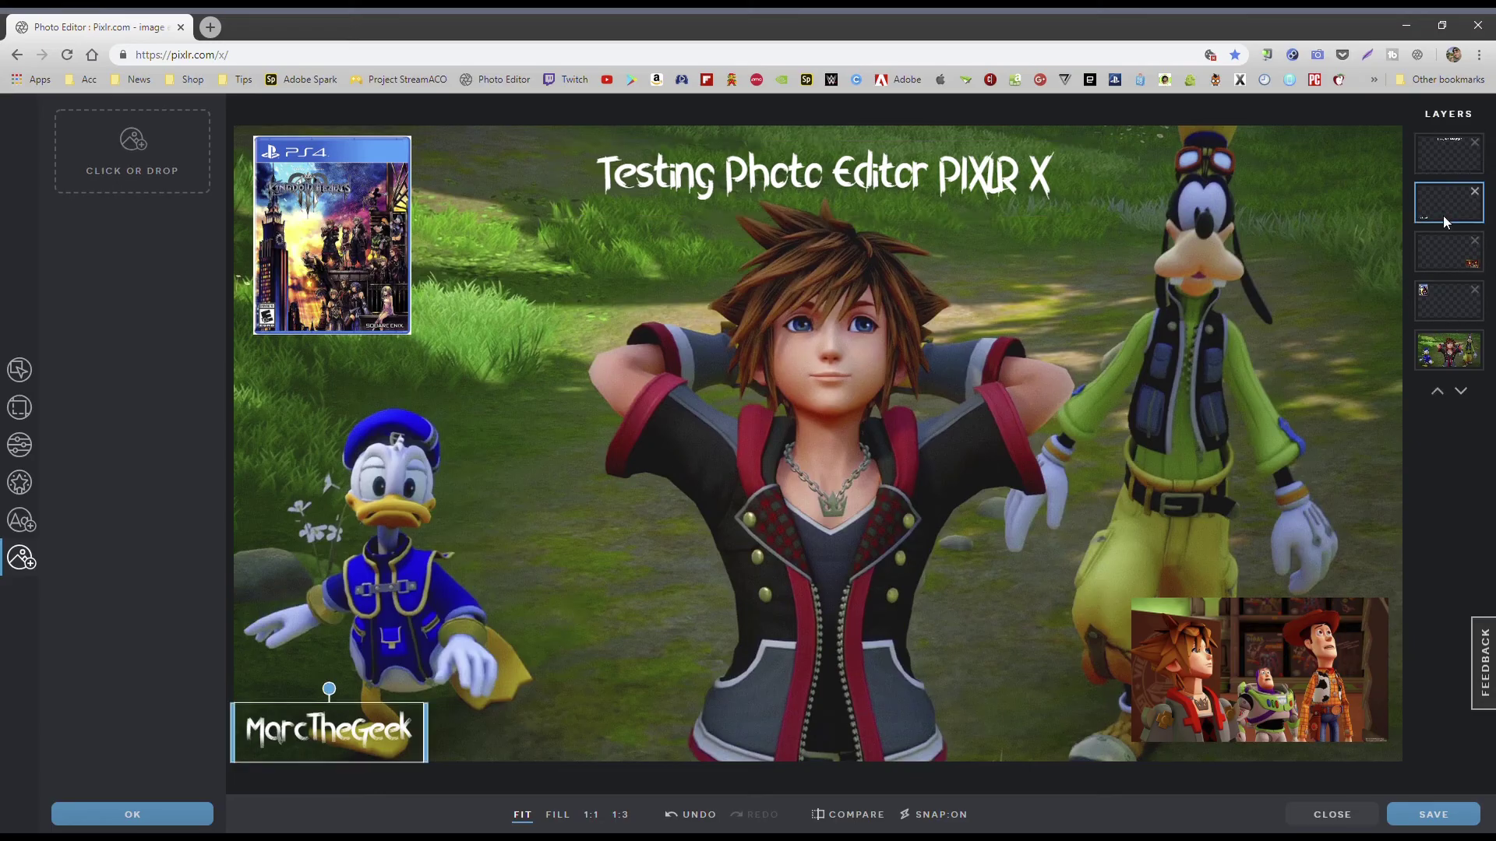
pyautogui.click(1443, 240)
pyautogui.click(1450, 301)
pyautogui.click(1458, 344)
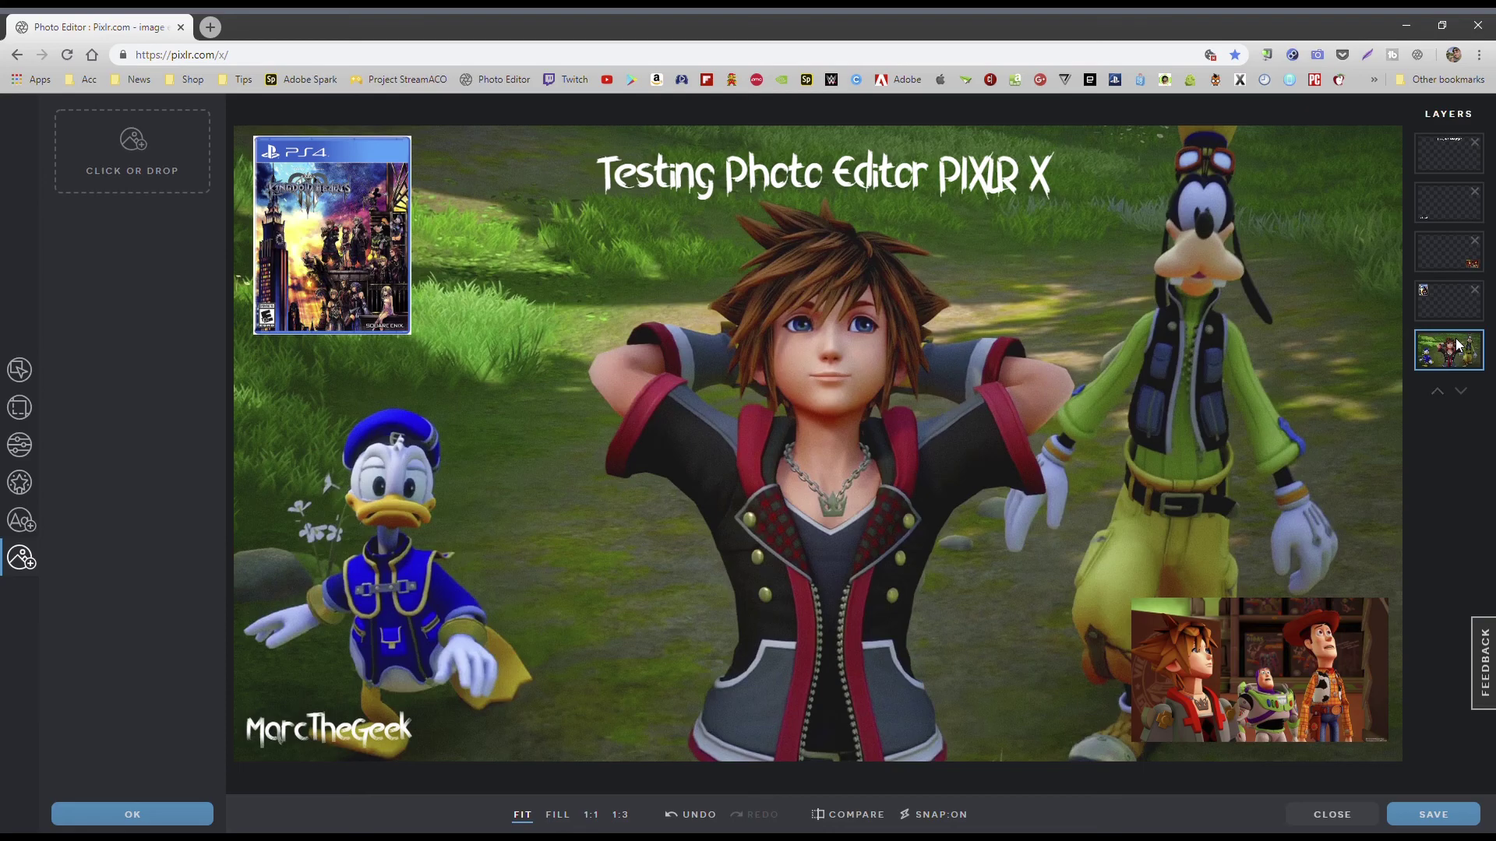
pyautogui.click(1438, 189)
pyautogui.click(1439, 164)
pyautogui.click(1446, 198)
pyautogui.click(1446, 252)
pyautogui.click(1446, 289)
pyautogui.click(1432, 358)
# Close the thumbnail project and return to the start page.
pyautogui.click(1332, 815)
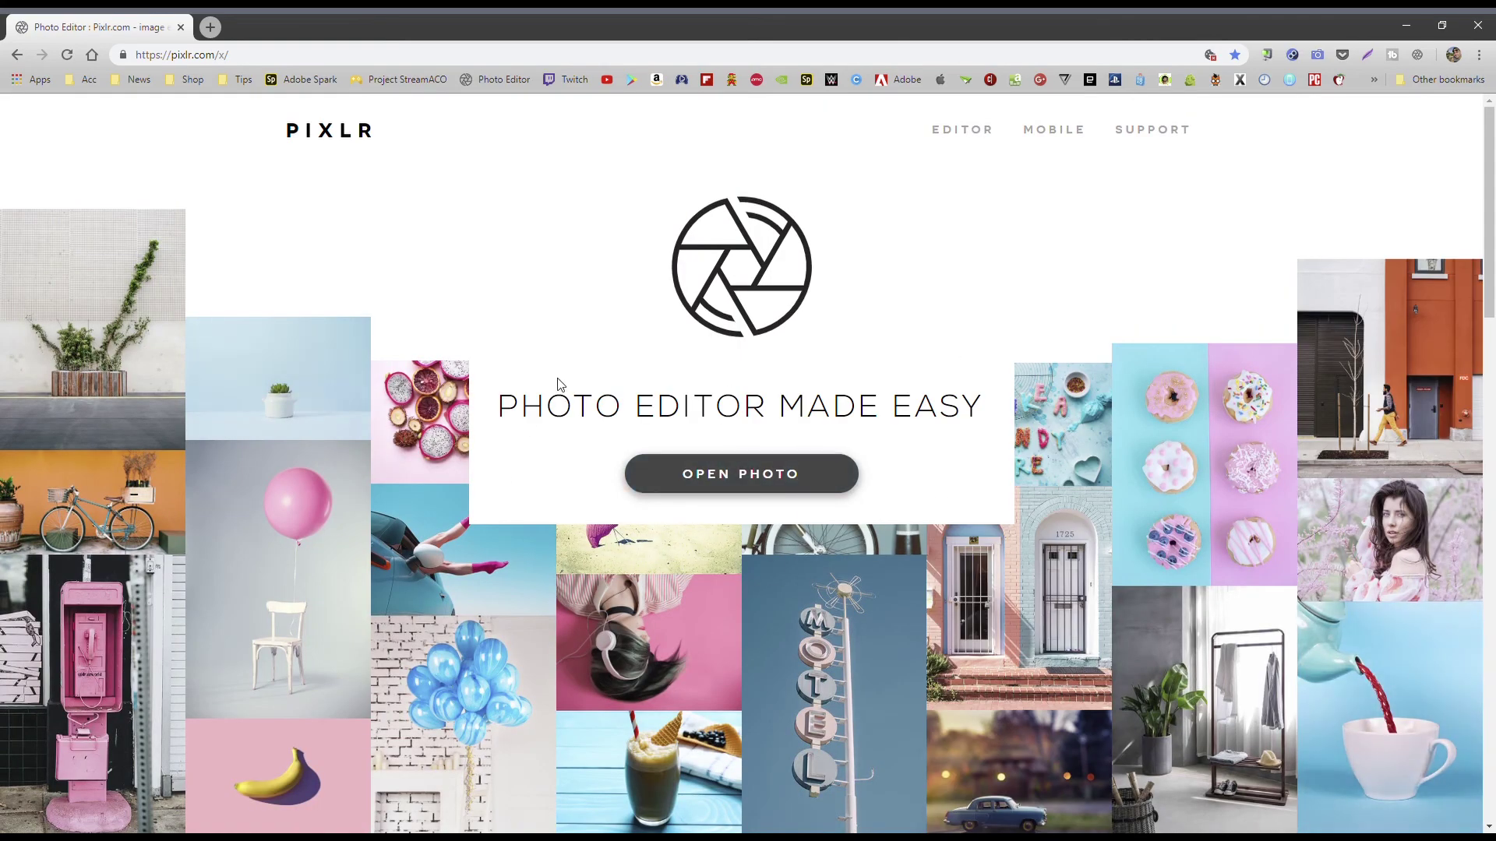
# Open the Elsa snow scene image from the Desktop as a new photo and close it again.
pyautogui.click(793, 477)
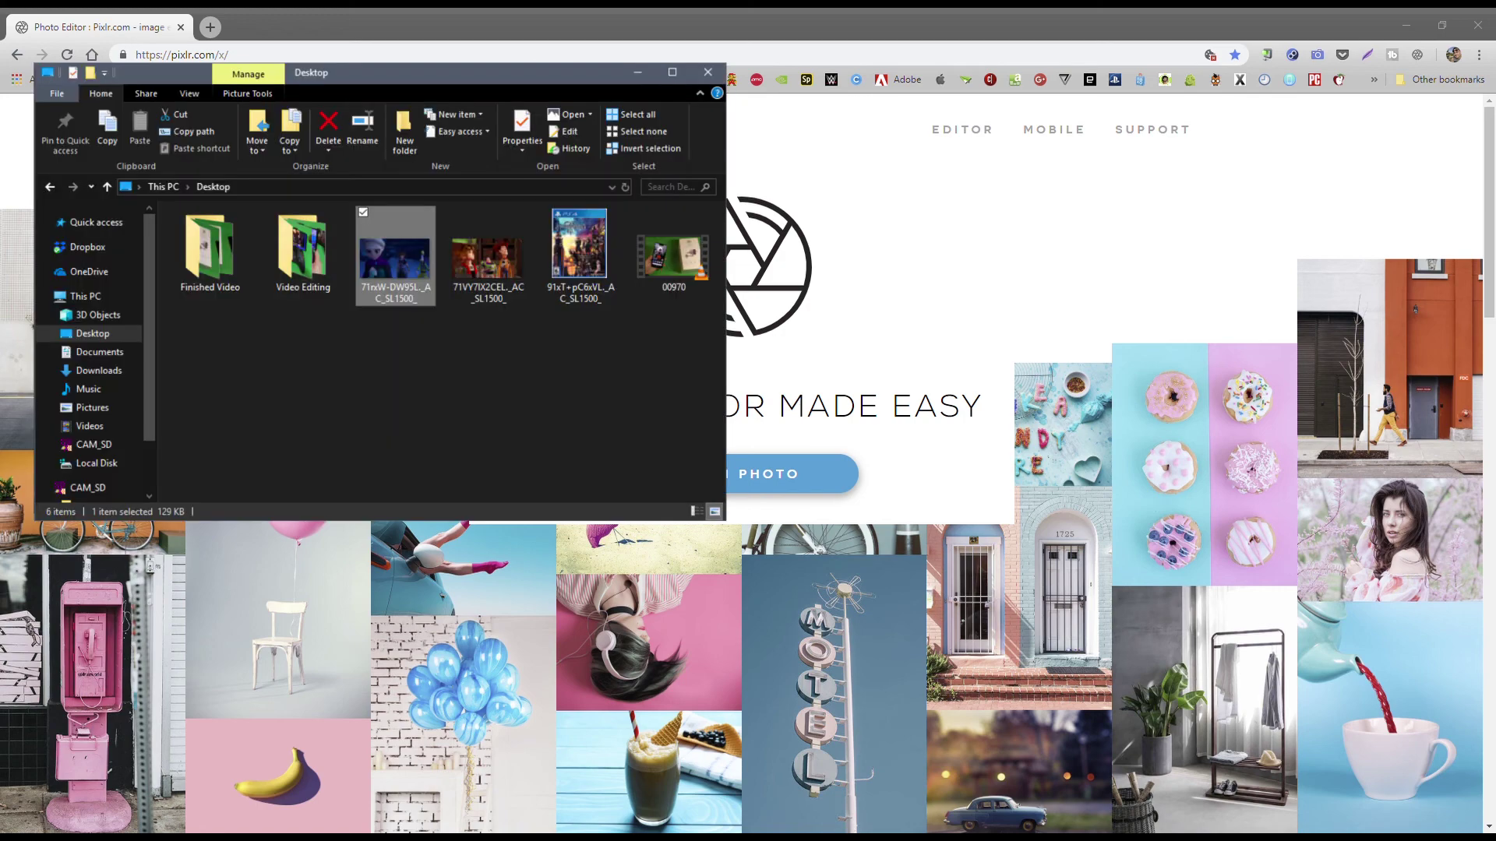
pyautogui.press('Return')
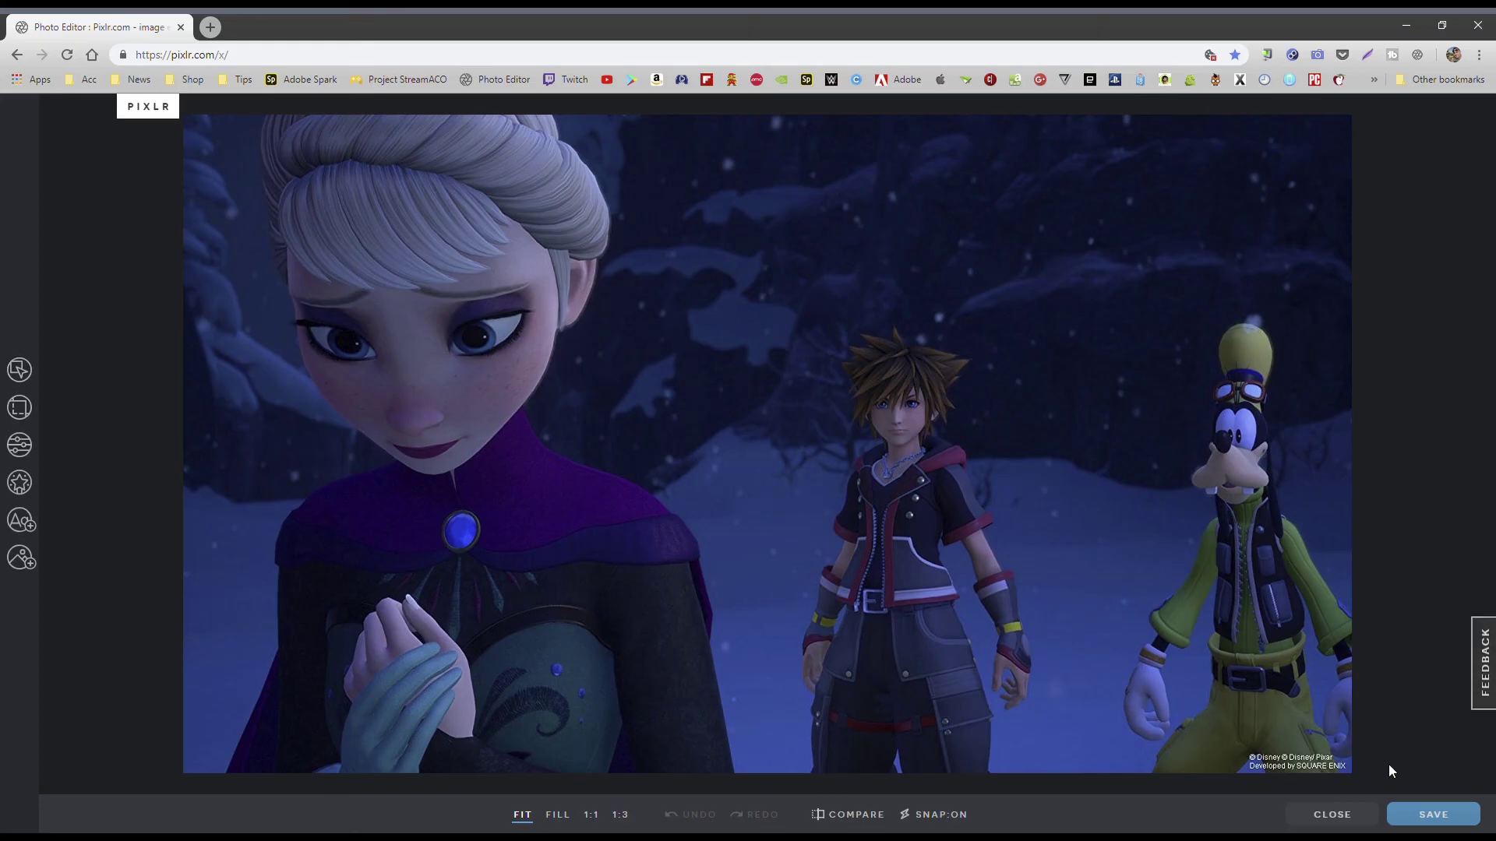
pyautogui.click(1357, 812)
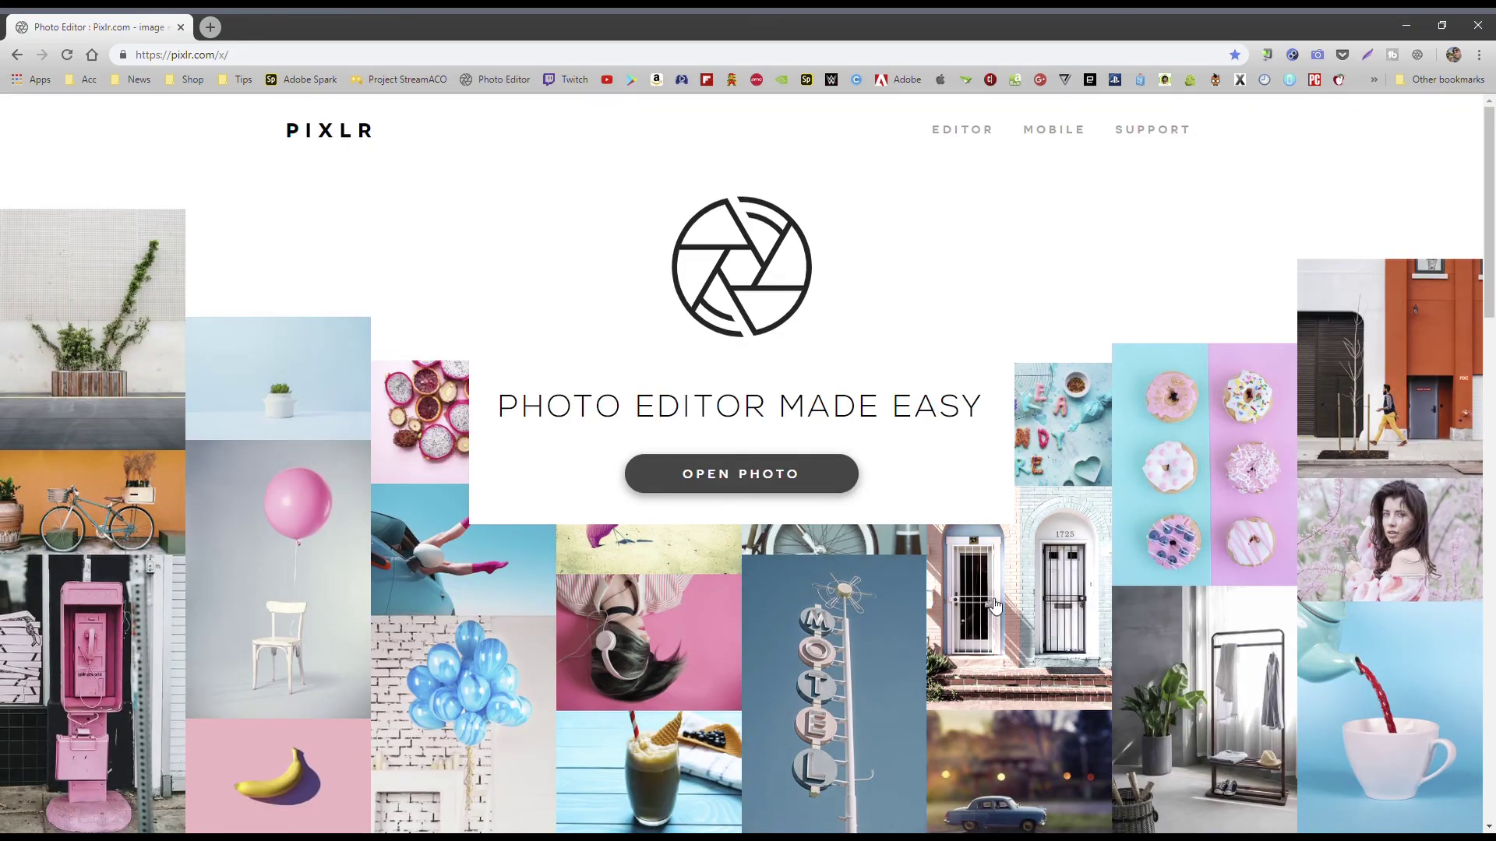